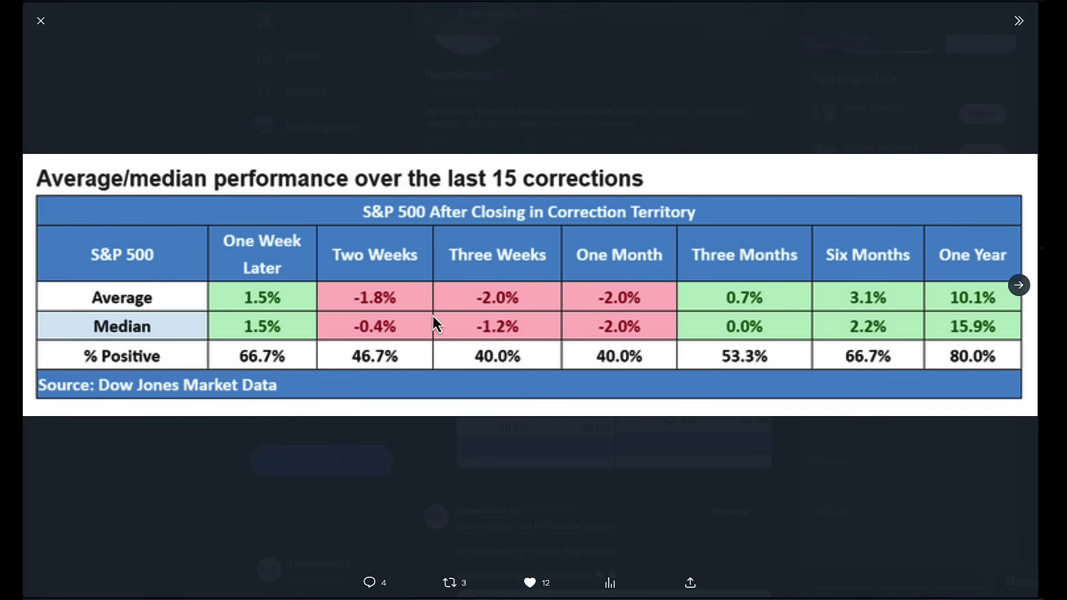
# Draw arrows to the Two Weeks, Three Weeks and One Month headers and circle those columns in the correction performance table
pyautogui.moveTo(422, 215); pyautogui.dragTo(435, 243)
pyautogui.click(502, 235)
pyautogui.moveTo(541, 195)
pyautogui.mouseDown()
pyautogui.moveTo(507, 245)
pyautogui.moveTo(543, 242)
pyautogui.mouseUp()
pyautogui.moveTo(674, 182)
pyautogui.mouseDown()
pyautogui.moveTo(634, 235)
pyautogui.moveTo(641, 243)
pyautogui.mouseUp()
pyautogui.moveTo(556, 217)
pyautogui.mouseDown()
pyautogui.moveTo(374, 327)
pyautogui.moveTo(513, 235)
pyautogui.mouseUp()
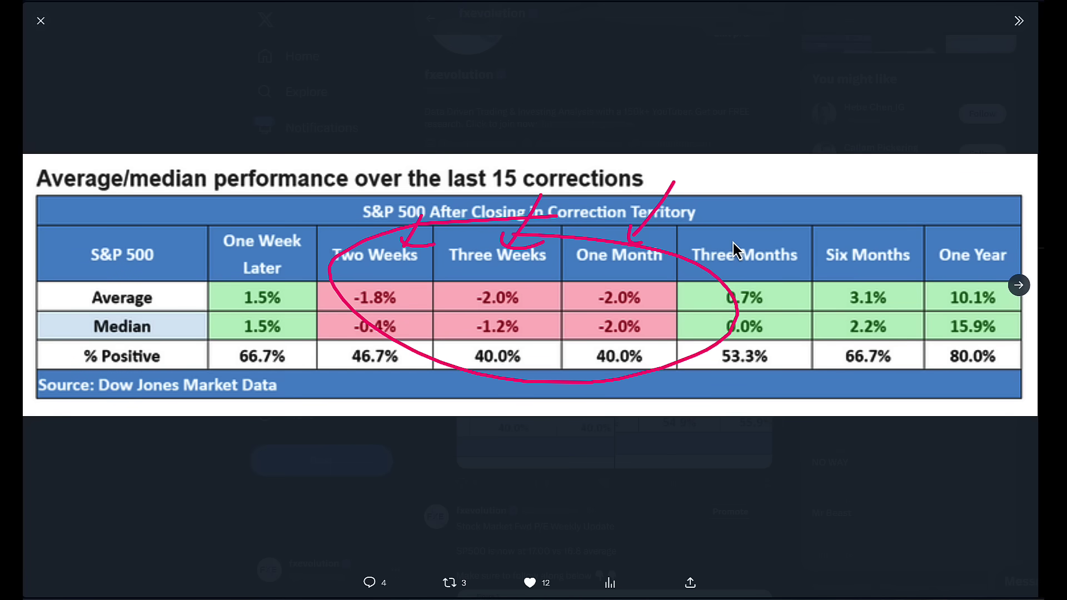
# Draw arrows to the Three Months, Six Months and One Year headers, and clear all markup from the table
pyautogui.moveTo(745, 185); pyautogui.dragTo(746, 229)
pyautogui.moveTo(737, 228); pyautogui.dragTo(768, 226)
pyautogui.moveTo(923, 190); pyautogui.dragTo(943, 222)
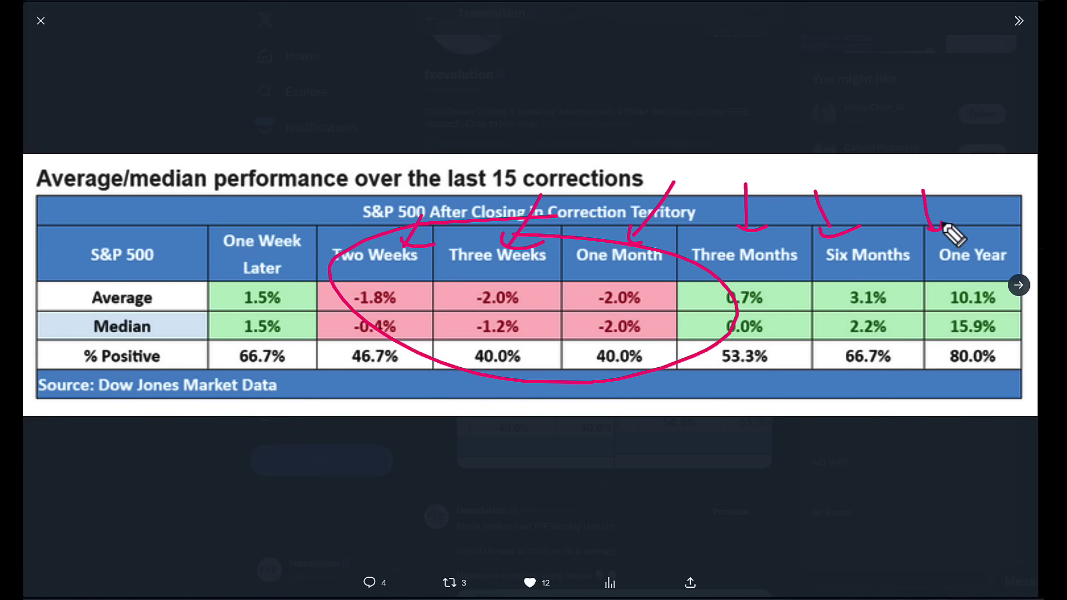
pyautogui.press('e')
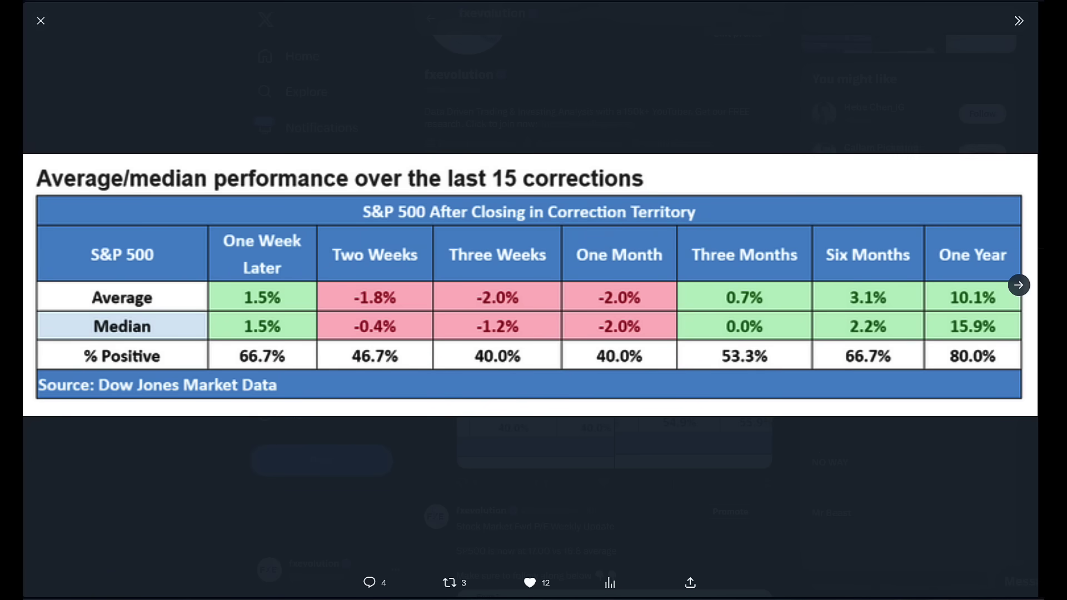
# View the post's second table, covering performance since 1928, and switch to the chart on the record small-cap drought
pyautogui.click(1020, 285)
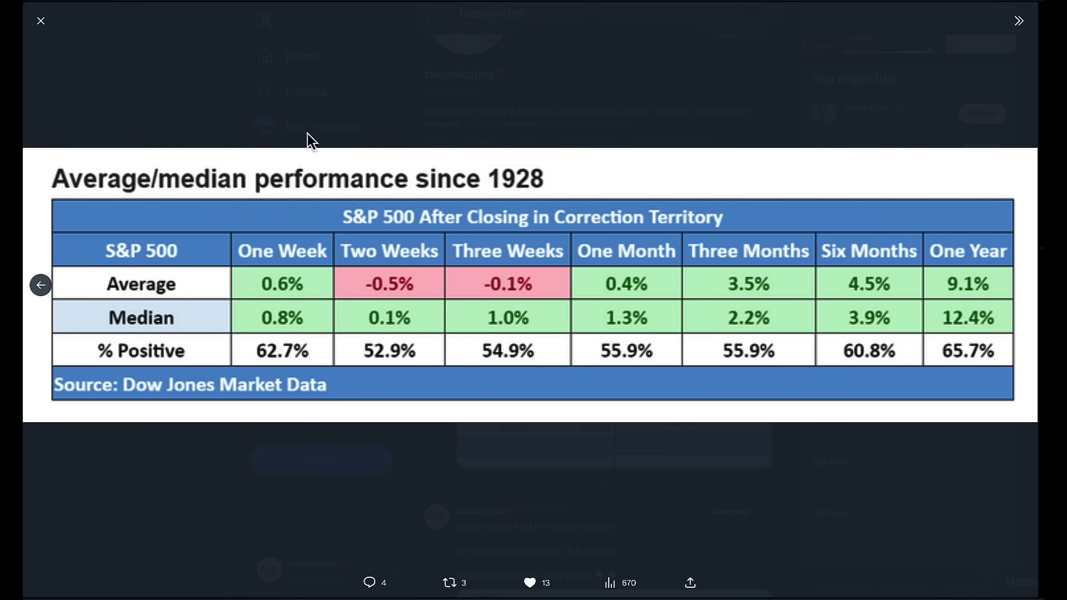
pyautogui.click(317, 2)
pyautogui.click(316, 101)
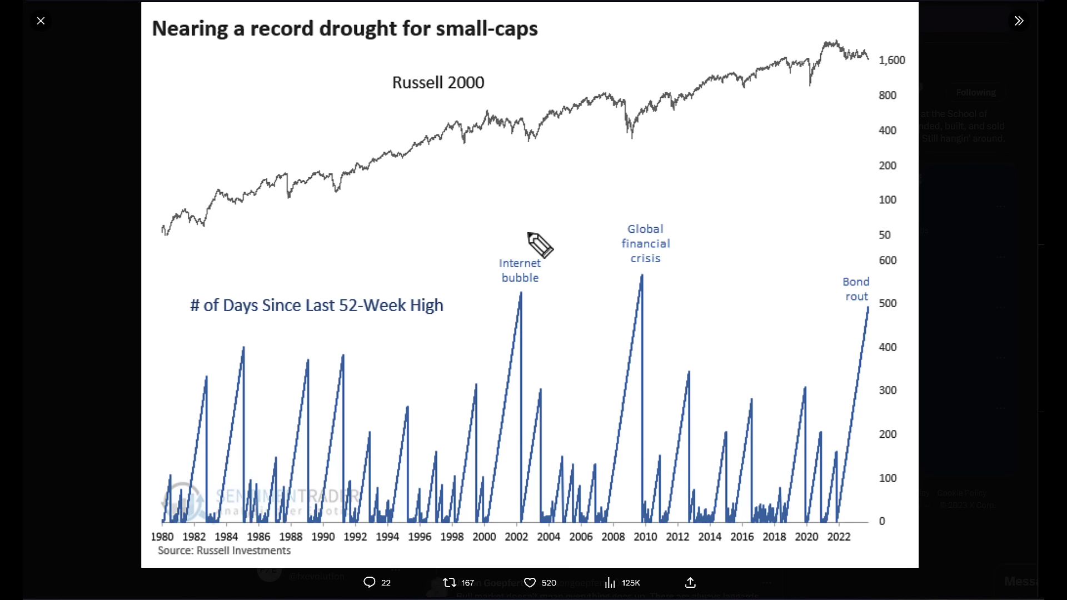
# Mark up the small-cap chart with arrows and circles around Global financial crisis, Russell 2000 and Bond rout, and clear the drawings
pyautogui.moveTo(790, 207)
pyautogui.mouseDown()
pyautogui.moveTo(803, 258)
pyautogui.moveTo(820, 248)
pyautogui.mouseUp()
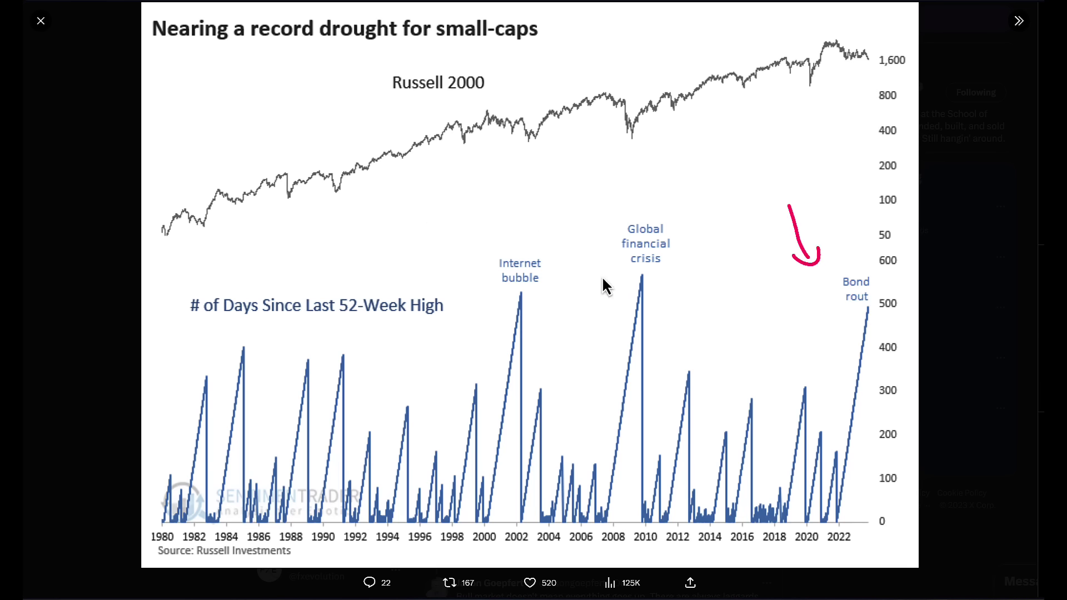
pyautogui.moveTo(663, 218); pyautogui.dragTo(687, 242)
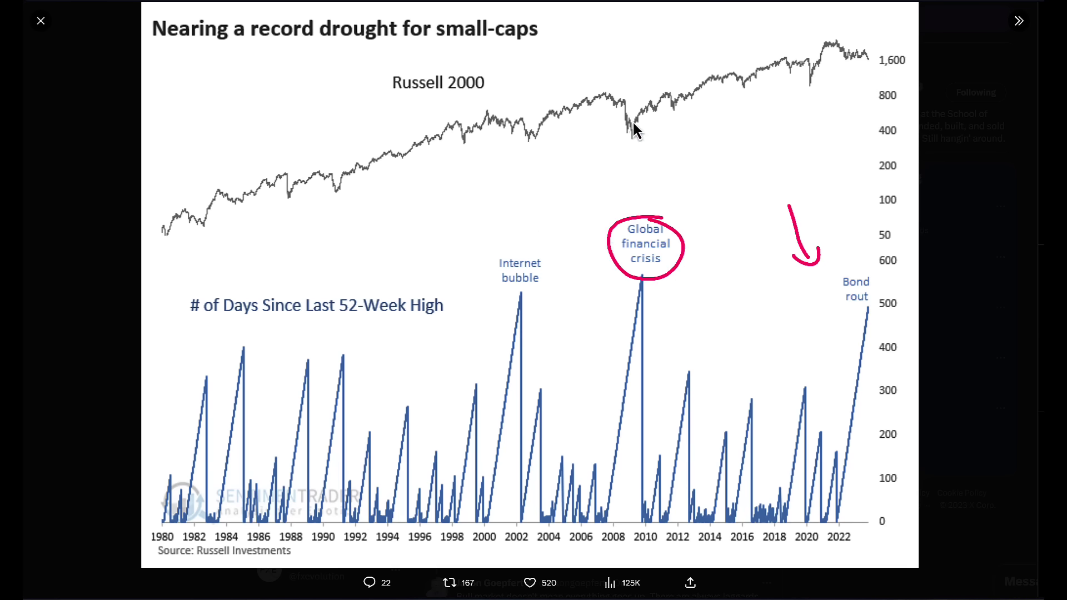
pyautogui.moveTo(627, 68); pyautogui.dragTo(657, 84)
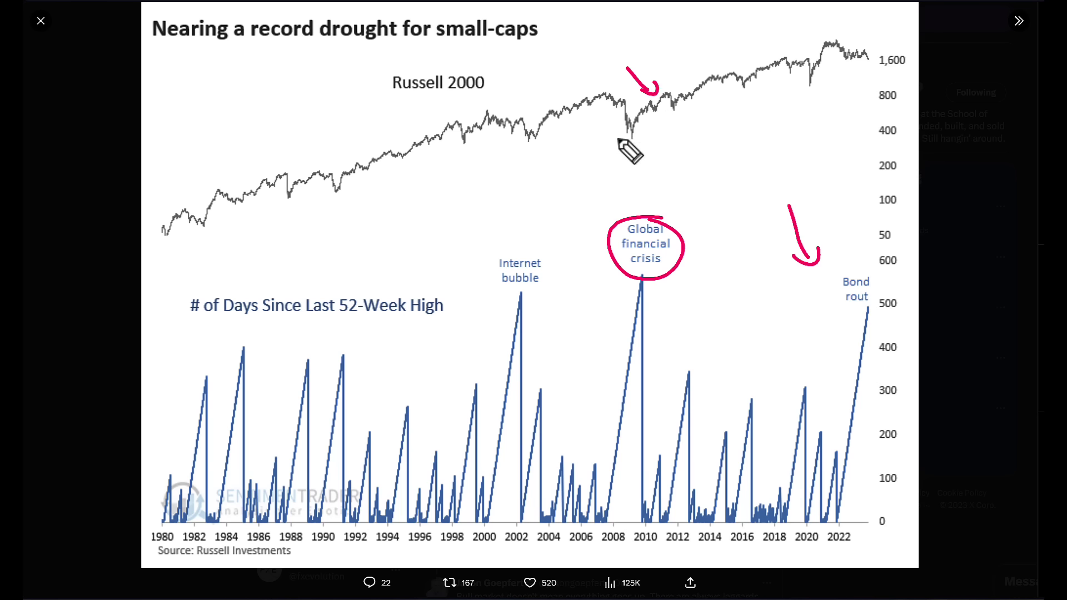
pyautogui.moveTo(461, 59)
pyautogui.mouseDown()
pyautogui.moveTo(562, 95)
pyautogui.moveTo(423, 57)
pyautogui.mouseUp()
pyautogui.moveTo(875, 269); pyautogui.dragTo(889, 272)
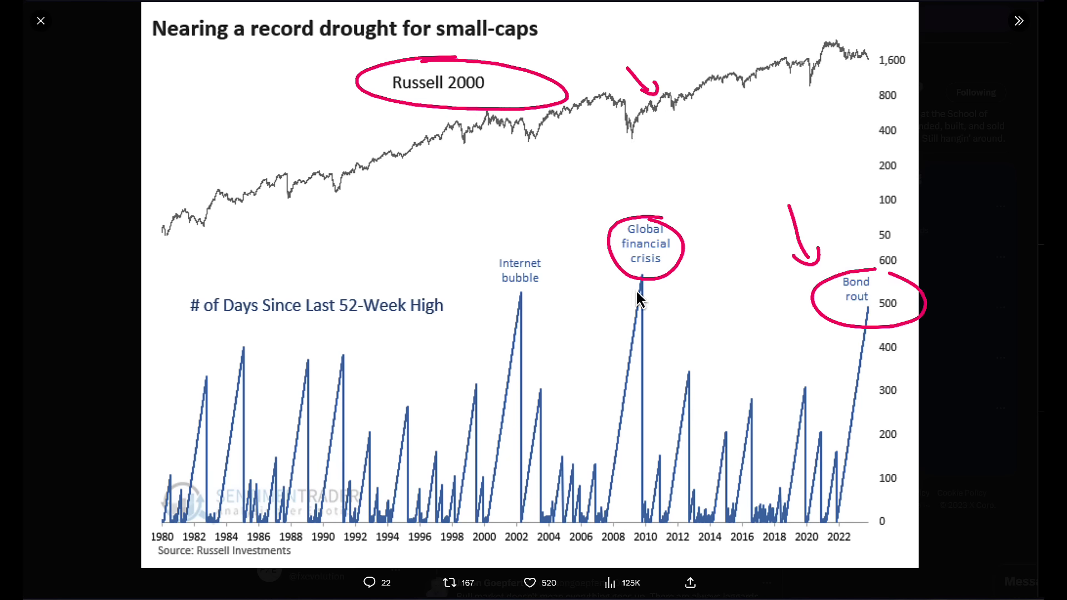
pyautogui.press('Escape')
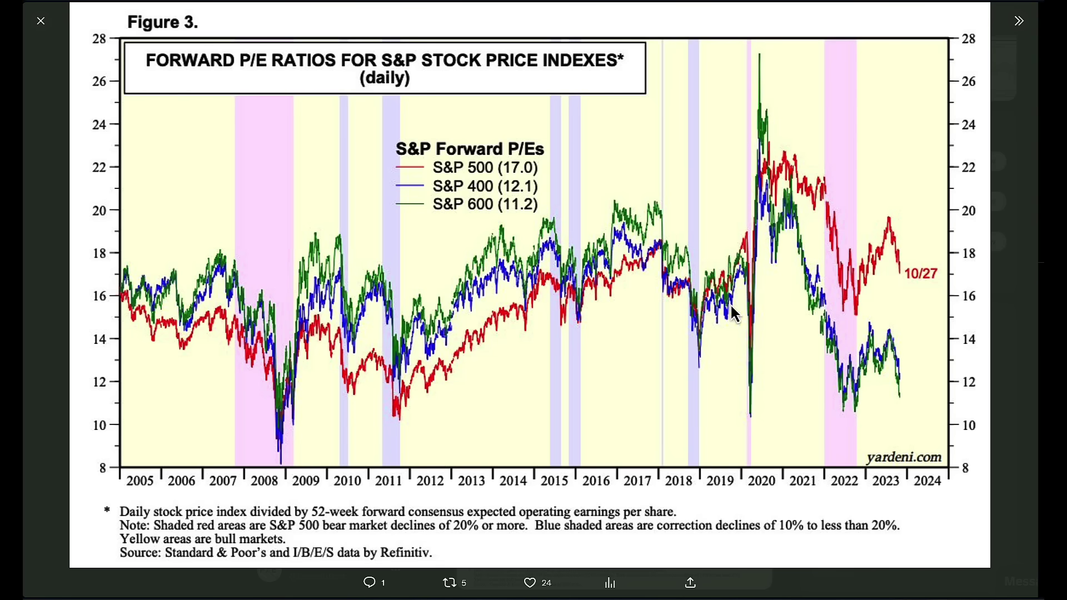
# Point arrows at the S&P Forward P/Es legend, underline the S&P 500 entry and handwrite 17 beside it
pyautogui.moveTo(573, 103)
pyautogui.mouseDown()
pyautogui.moveTo(588, 119)
pyautogui.moveTo(558, 142)
pyautogui.mouseUp()
pyautogui.moveTo(564, 135); pyautogui.dragTo(571, 148)
pyautogui.moveTo(442, 175)
pyautogui.mouseDown()
pyautogui.moveTo(570, 172)
pyautogui.moveTo(571, 159)
pyautogui.moveTo(642, 173)
pyautogui.mouseUp()
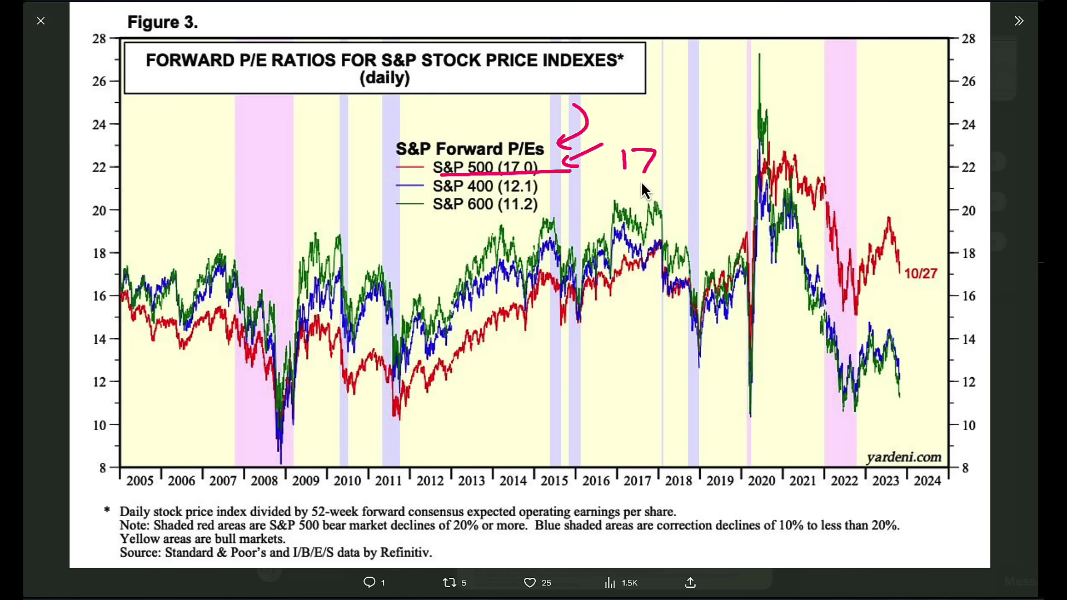
# Handwrite 16.8 above the 2018–2019 part of the forward P/E chart and clear the drawings
pyautogui.moveTo(692, 100); pyautogui.dragTo(685, 136)
pyautogui.moveTo(707, 110)
pyautogui.mouseDown()
pyautogui.moveTo(712, 132)
pyautogui.moveTo(740, 138)
pyautogui.moveTo(730, 112)
pyautogui.mouseUp()
pyautogui.click(717, 123)
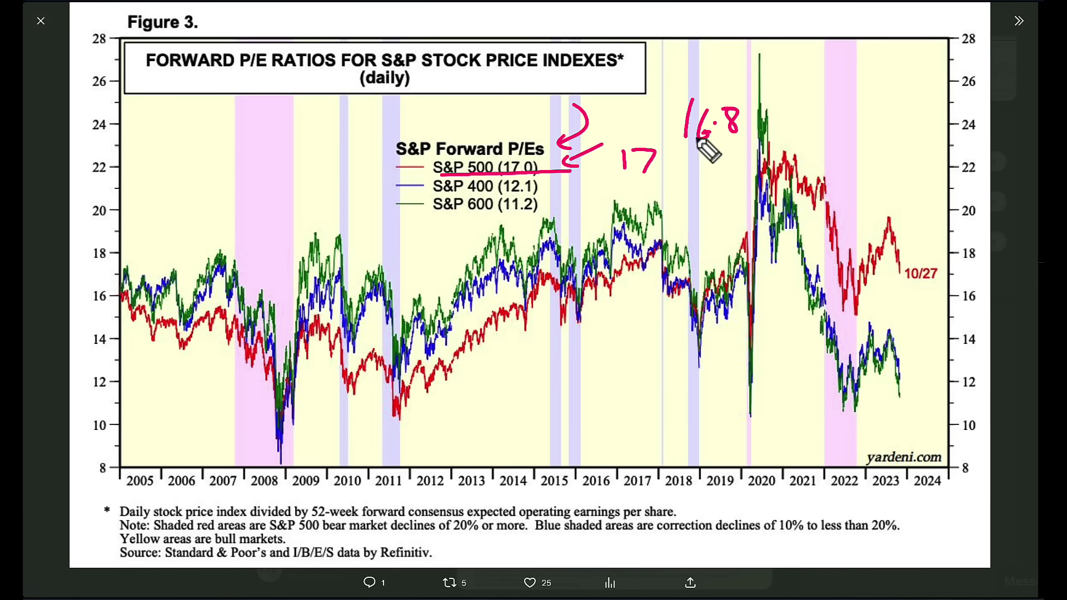
pyautogui.press('Escape')
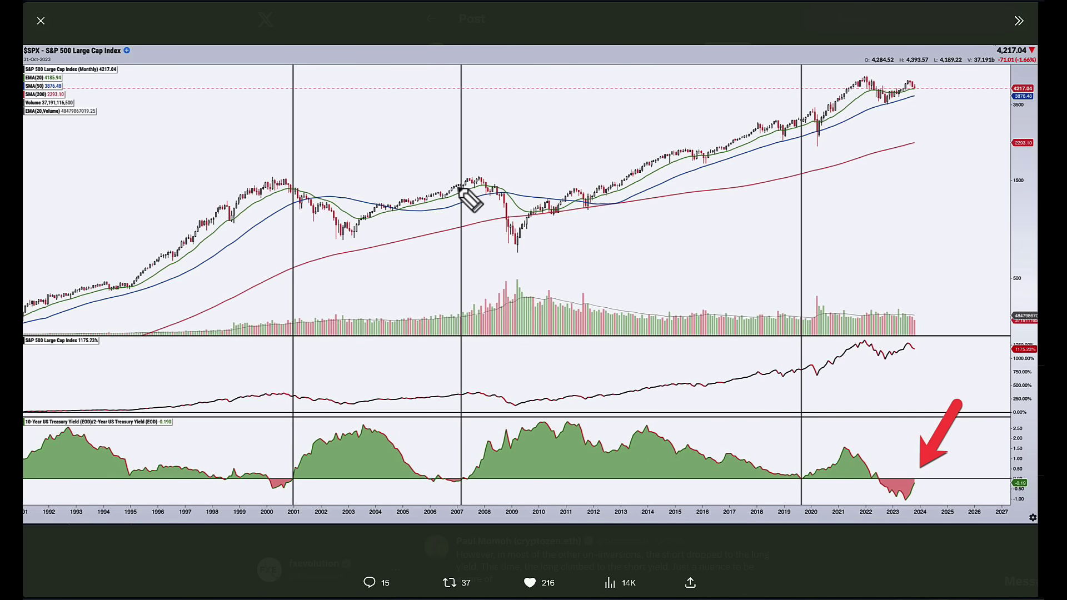
# On the S&P 500 chart, mark the 2008 and 2001 declines, circle the latest yield-spread reading, and clear the drawings
pyautogui.moveTo(458, 187)
pyautogui.mouseDown()
pyautogui.moveTo(464, 177)
pyautogui.moveTo(488, 212)
pyautogui.moveTo(498, 172)
pyautogui.mouseUp()
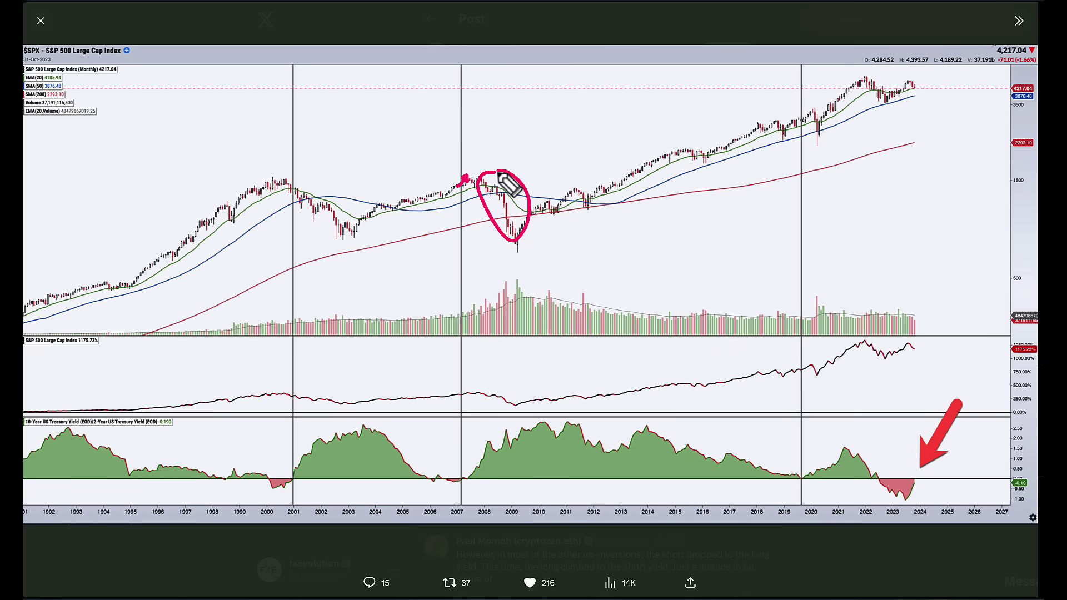
pyautogui.moveTo(548, 148)
pyautogui.mouseDown()
pyautogui.moveTo(523, 178)
pyautogui.moveTo(536, 179)
pyautogui.mouseUp()
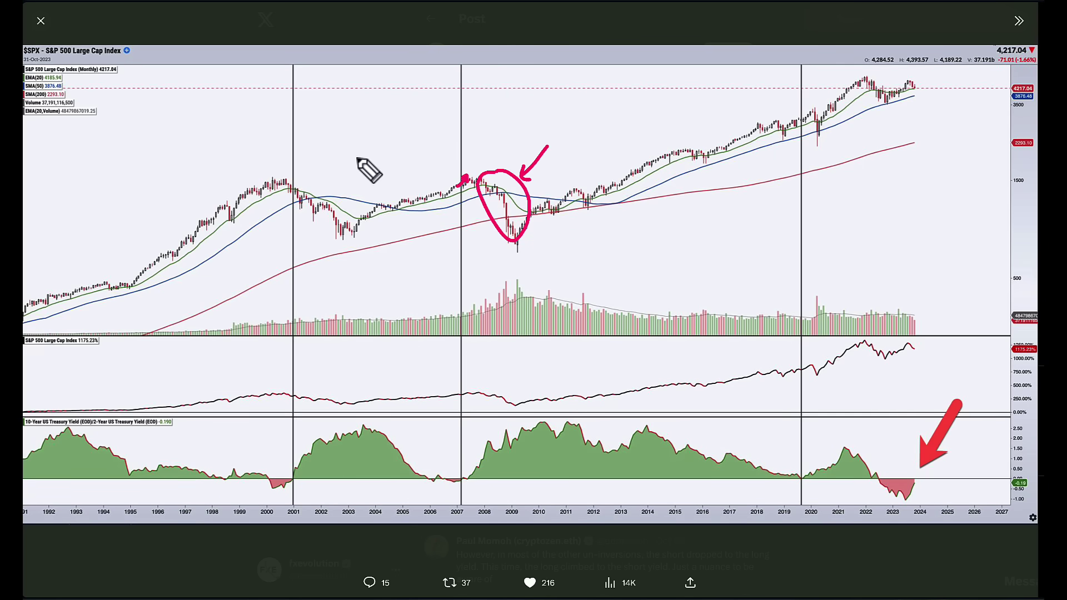
pyautogui.moveTo(362, 146); pyautogui.dragTo(330, 188)
pyautogui.moveTo(336, 176); pyautogui.dragTo(348, 194)
pyautogui.moveTo(927, 489); pyautogui.dragTo(909, 475)
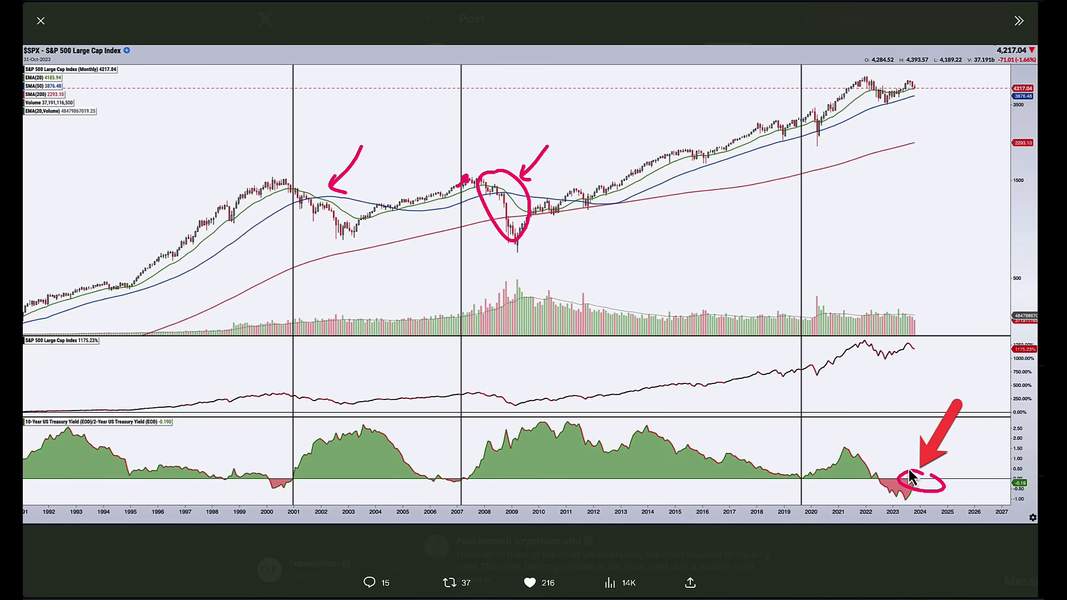
pyautogui.press('Escape')
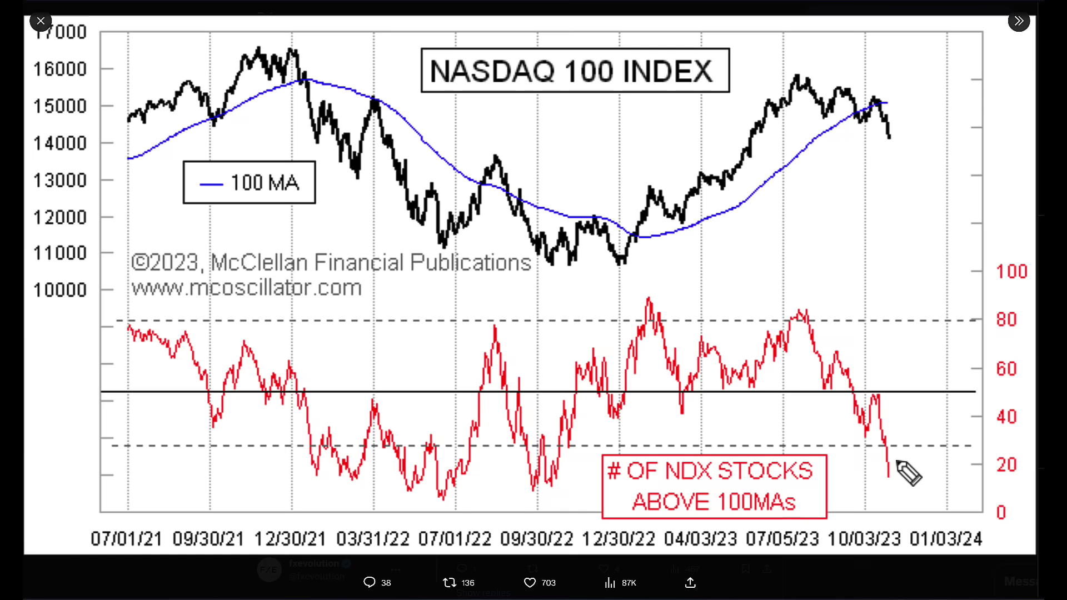
# Circle the latest drop in NDX stocks above their 100MAs on the NASDAQ 100 chart and clear the drawing
pyautogui.moveTo(907, 475)
pyautogui.mouseDown()
pyautogui.moveTo(1024, 489)
pyautogui.moveTo(750, 457)
pyautogui.mouseUp()
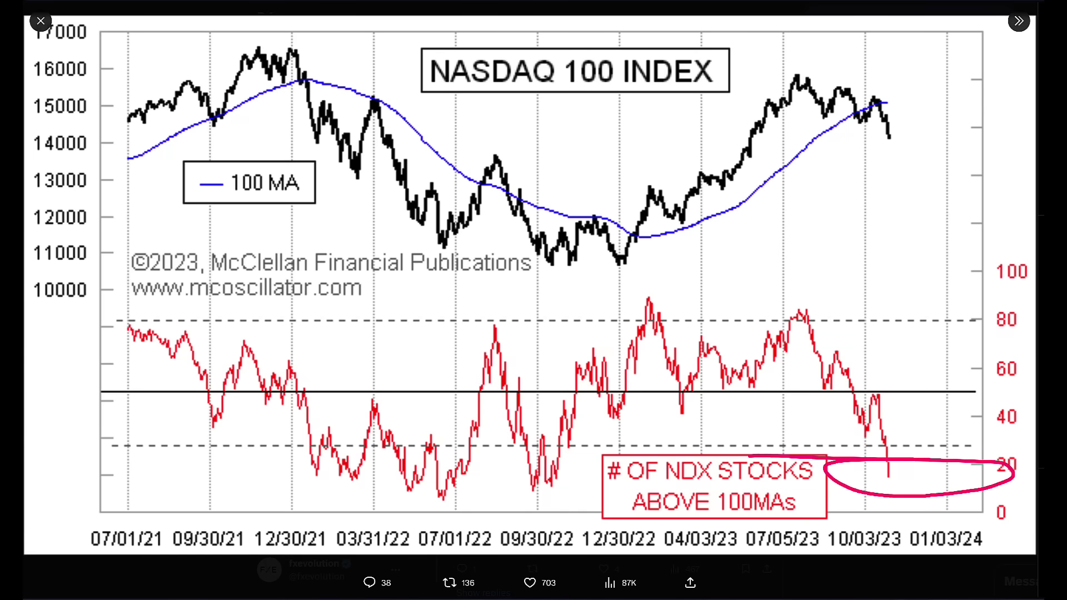
pyautogui.press('Escape')
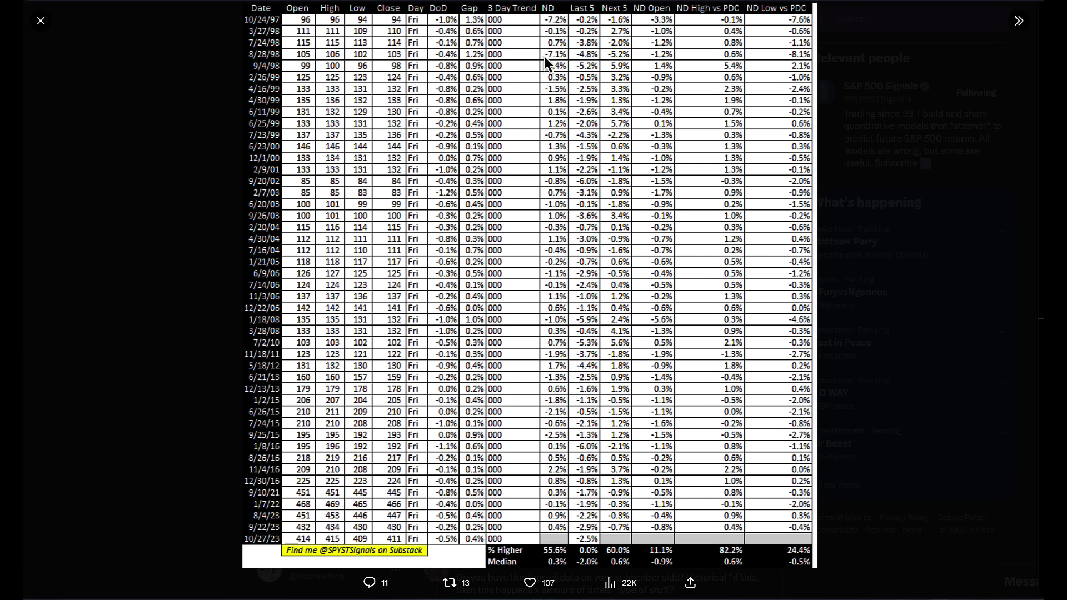
# Circle the Last 5 and Next 5 headers and the Next 5 summary figures in the table, and clear the drawings
pyautogui.moveTo(592, 4); pyautogui.dragTo(579, 2)
pyautogui.moveTo(642, 9)
pyautogui.mouseDown()
pyautogui.moveTo(607, 16)
pyautogui.moveTo(601, 29)
pyautogui.mouseUp()
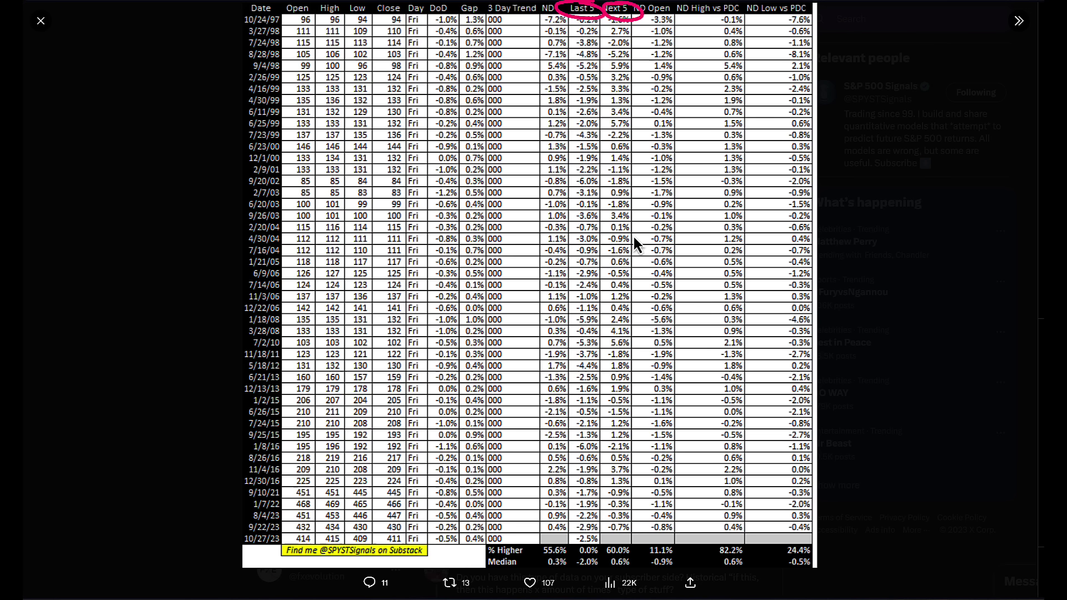
pyautogui.moveTo(644, 509); pyautogui.dragTo(618, 573)
pyautogui.press('Escape')
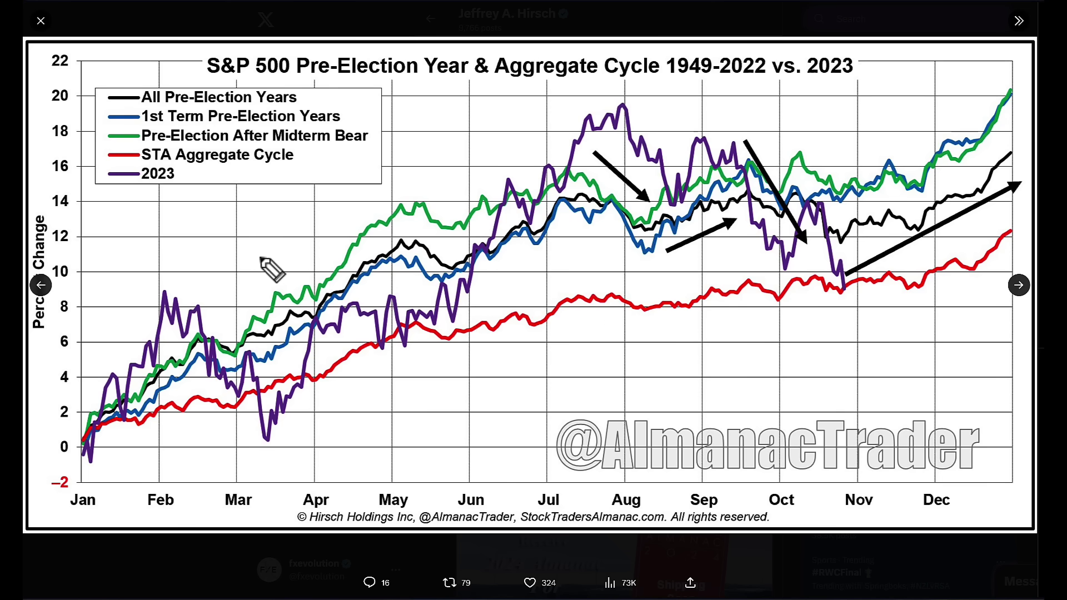
# Draw a circled check mark above October, point to and circle the October decline on the pre-election cycle chart, and clear the drawings
pyautogui.moveTo(778, 112)
pyautogui.mouseDown()
pyautogui.moveTo(815, 96)
pyautogui.moveTo(776, 70)
pyautogui.mouseUp()
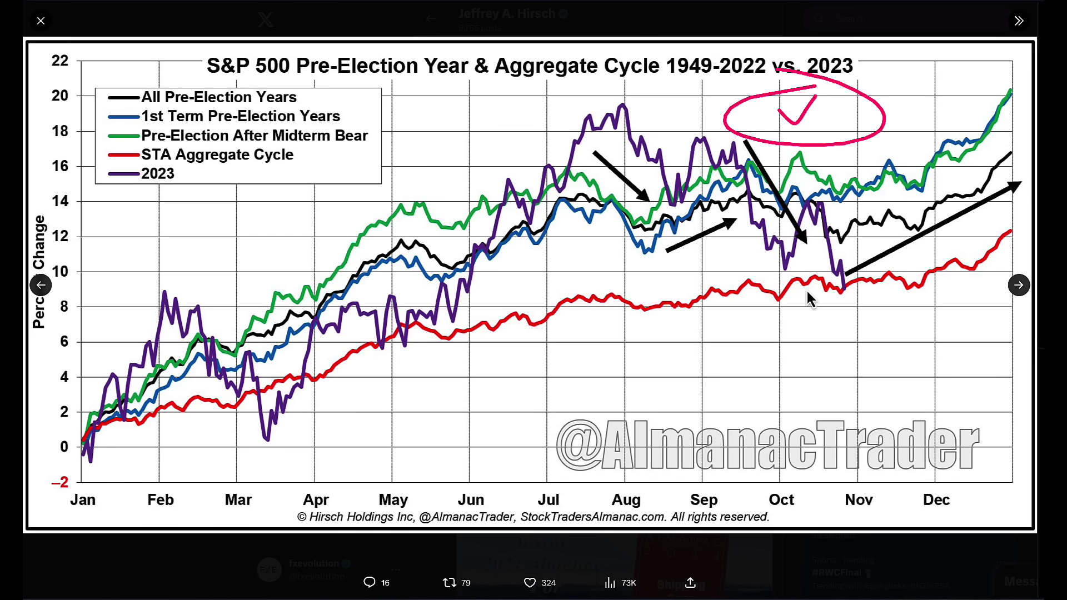
pyautogui.moveTo(723, 278)
pyautogui.mouseDown()
pyautogui.moveTo(769, 262)
pyautogui.moveTo(765, 271)
pyautogui.mouseUp()
pyautogui.moveTo(781, 219); pyautogui.dragTo(746, 204)
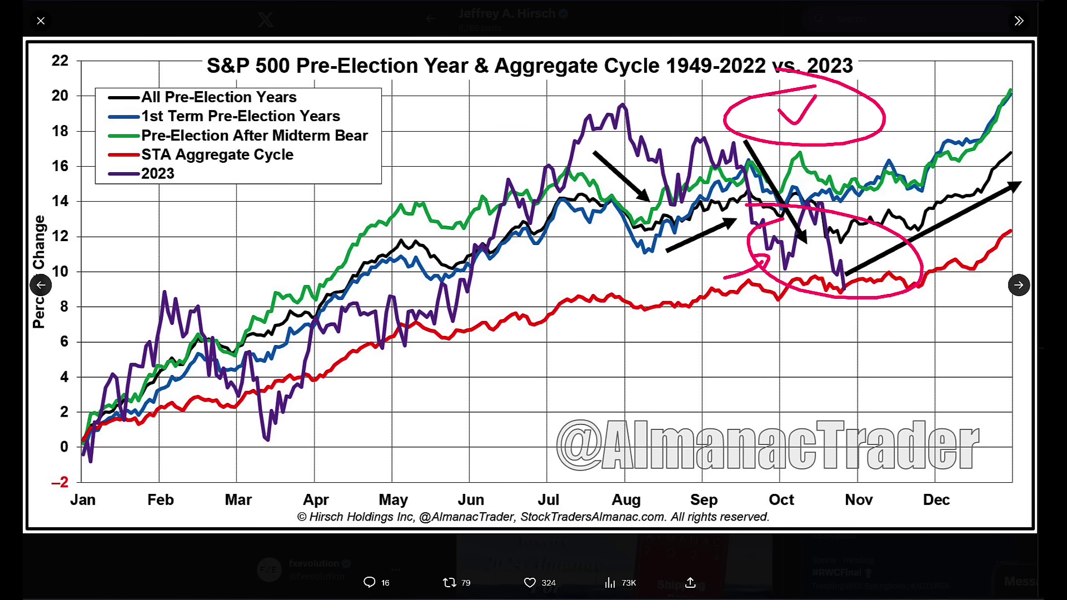
pyautogui.press('Escape')
# Sketch a path along the November lows, circle the November–December stretch, add a circled check mark below October, and clear the drawings
pyautogui.moveTo(842, 270)
pyautogui.mouseDown()
pyautogui.moveTo(846, 293)
pyautogui.moveTo(910, 270)
pyautogui.moveTo(913, 281)
pyautogui.mouseUp()
pyautogui.moveTo(923, 146)
pyautogui.mouseDown()
pyautogui.moveTo(882, 293)
pyautogui.moveTo(831, 125)
pyautogui.mouseUp()
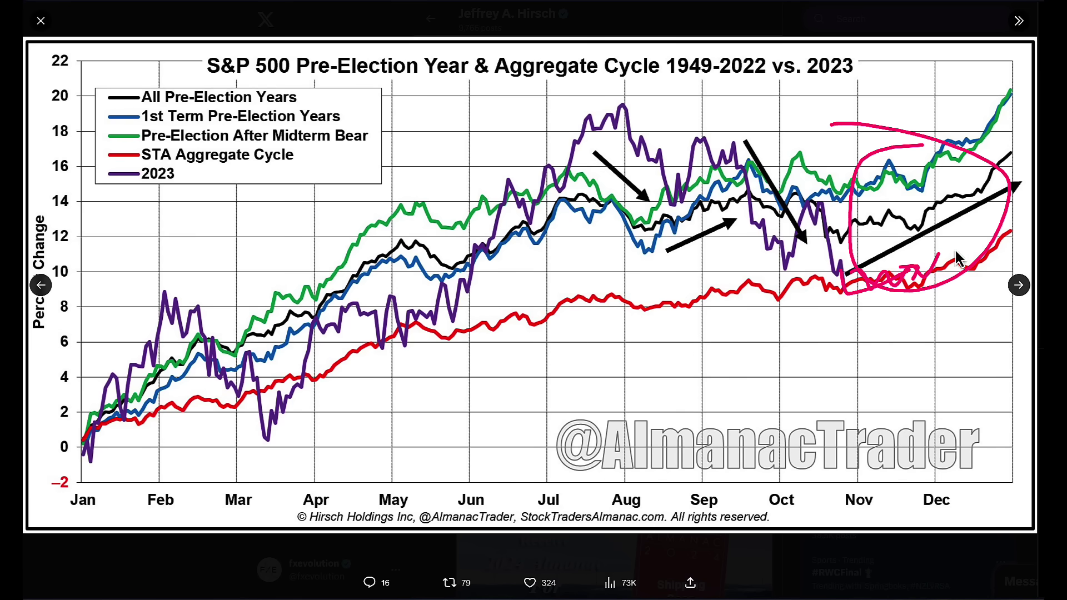
pyautogui.moveTo(1000, 216)
pyautogui.mouseDown()
pyautogui.moveTo(862, 311)
pyautogui.moveTo(1001, 238)
pyautogui.mouseUp()
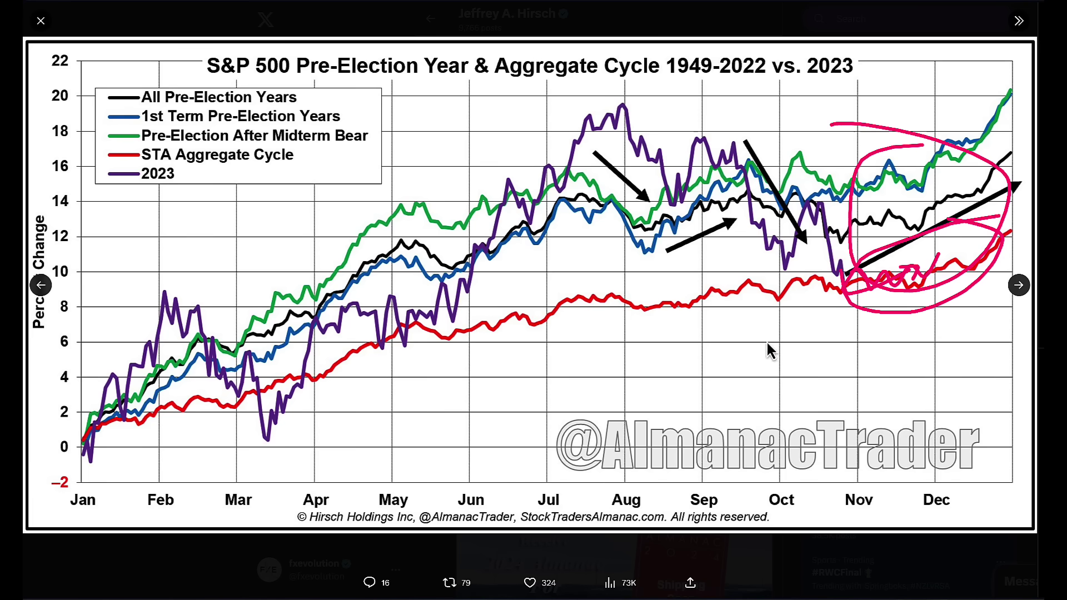
pyautogui.moveTo(769, 343); pyautogui.dragTo(789, 292)
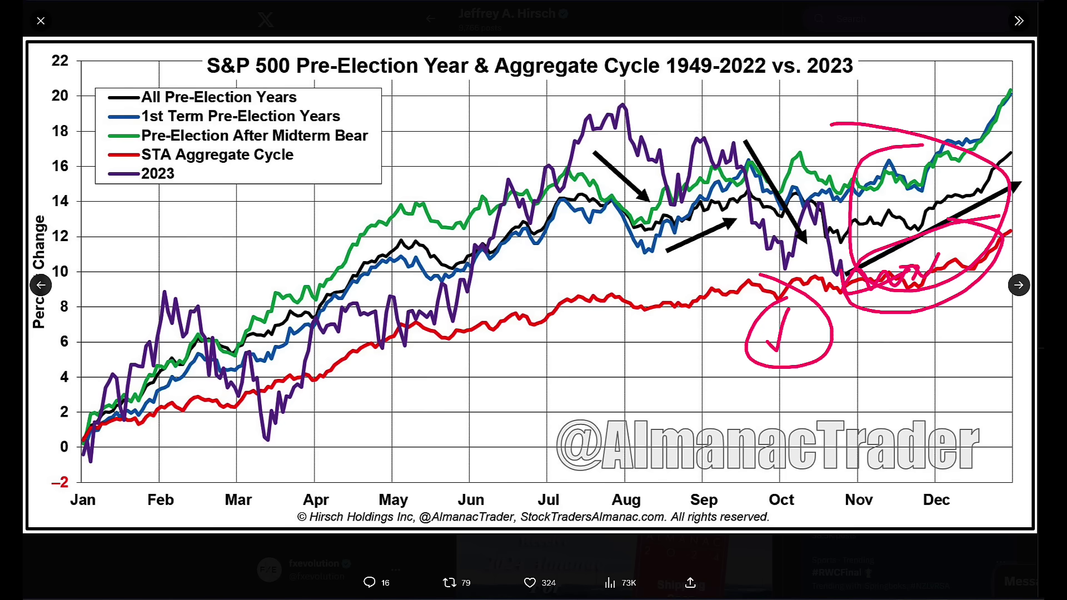
pyautogui.press('e')
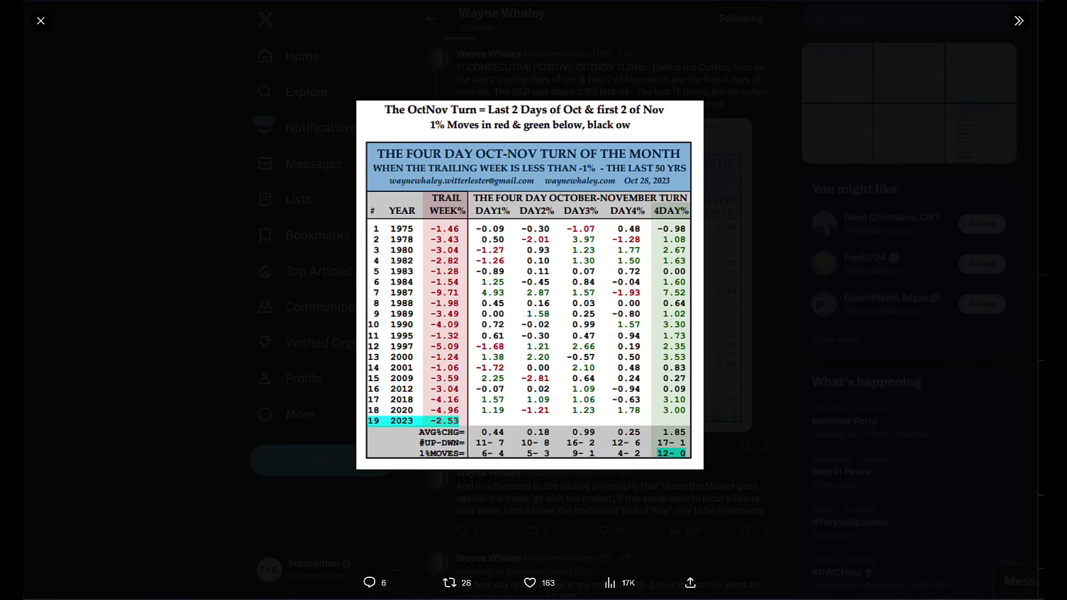
# Point to the OctNov Turn title, underline its key date phrases, and underline the up-down record in the 4DAY% column
pyautogui.moveTo(393, 138)
pyautogui.mouseDown()
pyautogui.moveTo(431, 120)
pyautogui.moveTo(688, 117)
pyautogui.mouseUp()
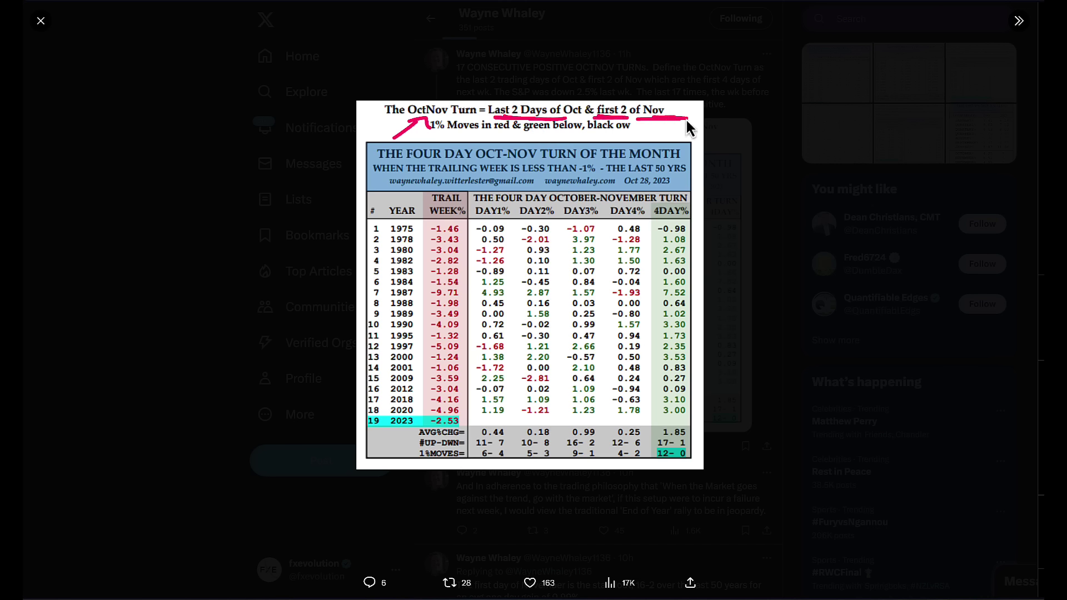
pyautogui.moveTo(426, 140); pyautogui.dragTo(457, 141)
pyautogui.moveTo(658, 445); pyautogui.dragTo(691, 445)
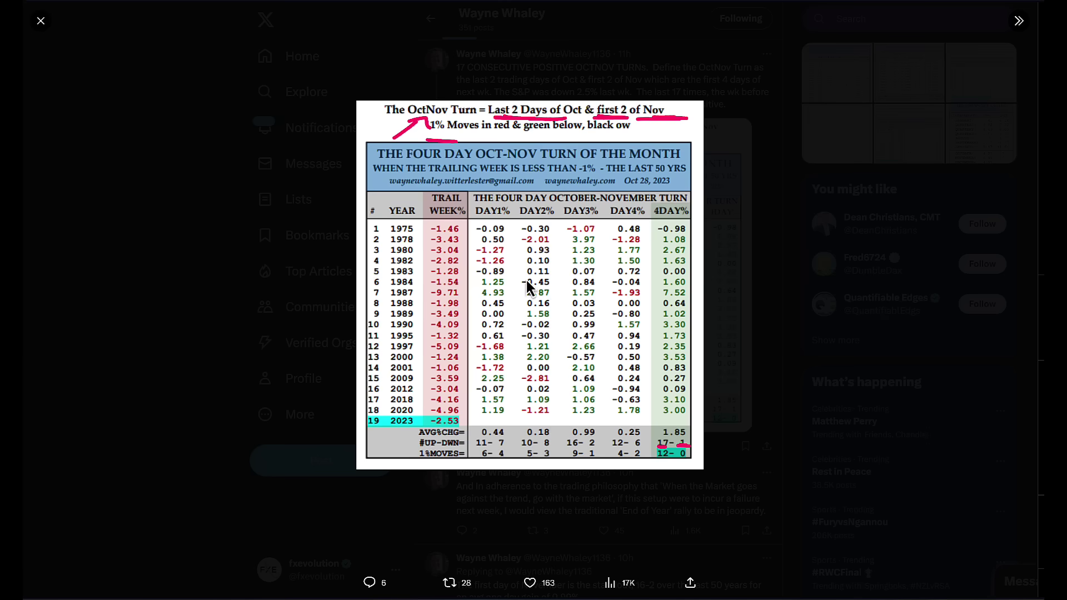
# Draw arrows and circles marking the average changes for Day 3 and Day 4, and clear all markup from the table
pyautogui.moveTo(567, 405); pyautogui.dragTo(548, 422)
pyautogui.moveTo(552, 416)
pyautogui.mouseDown()
pyautogui.moveTo(608, 421)
pyautogui.moveTo(598, 424)
pyautogui.mouseUp()
pyautogui.moveTo(601, 417)
pyautogui.mouseDown()
pyautogui.moveTo(609, 423)
pyautogui.moveTo(585, 427)
pyautogui.mouseUp()
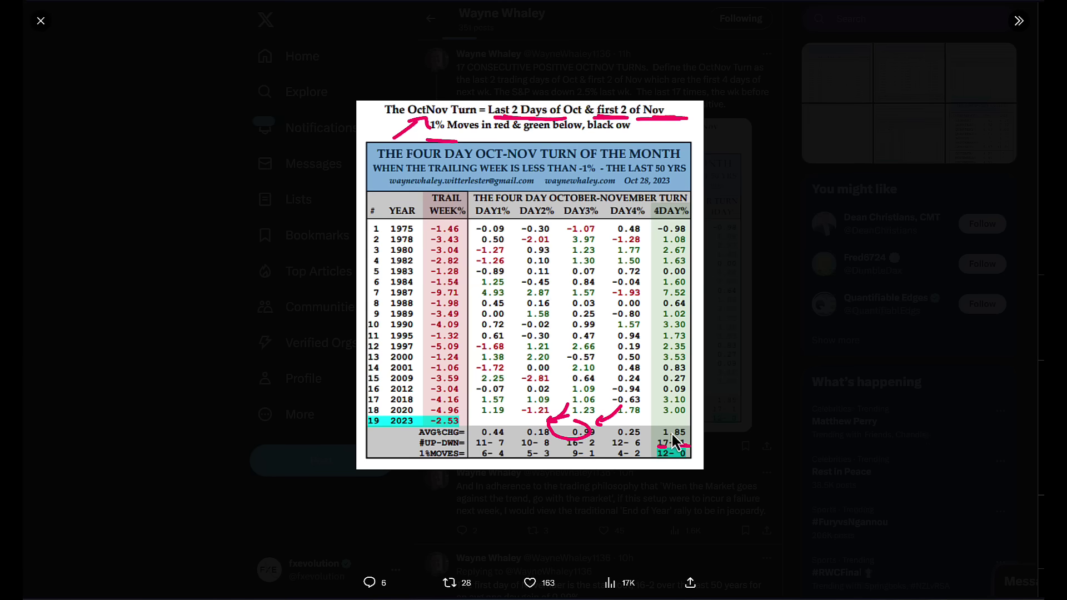
pyautogui.moveTo(664, 439); pyautogui.dragTo(652, 425)
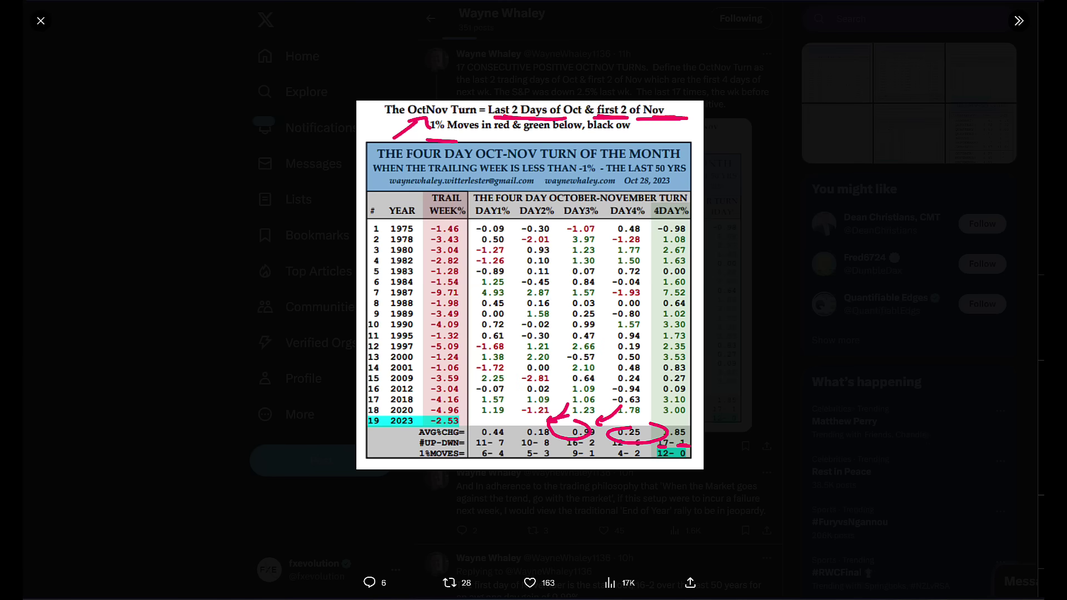
pyautogui.press('Escape')
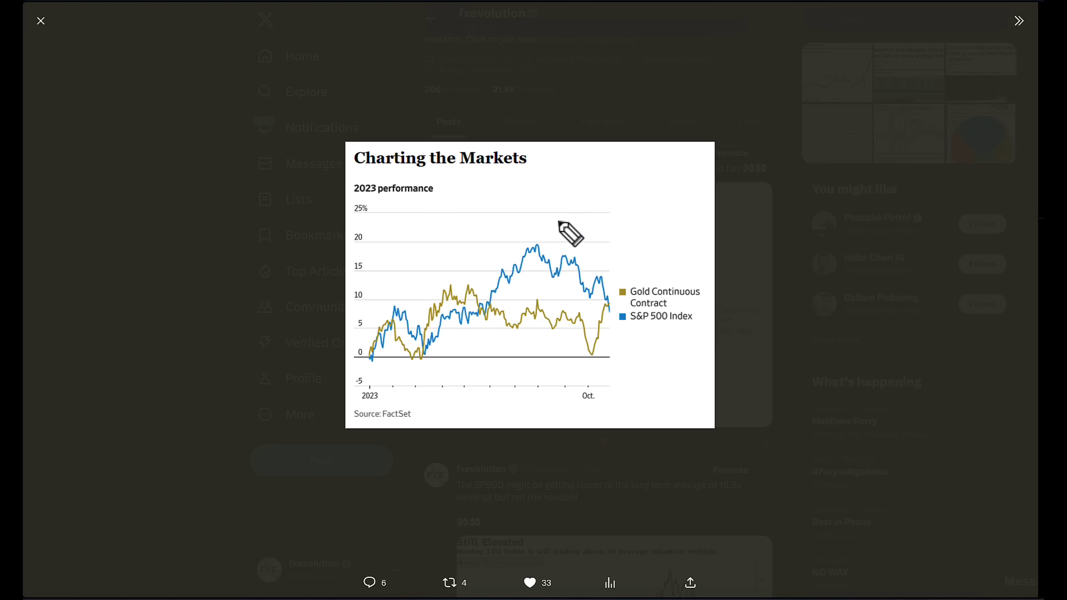
# Handwrite, circle and underline 1987 on the gold versus S&P 500 chart, draw an arrow along gold's October rise, and clear the drawings
pyautogui.moveTo(619, 208)
pyautogui.mouseDown()
pyautogui.moveTo(617, 226)
pyautogui.moveTo(640, 227)
pyautogui.moveTo(658, 205)
pyautogui.moveTo(671, 224)
pyautogui.mouseUp()
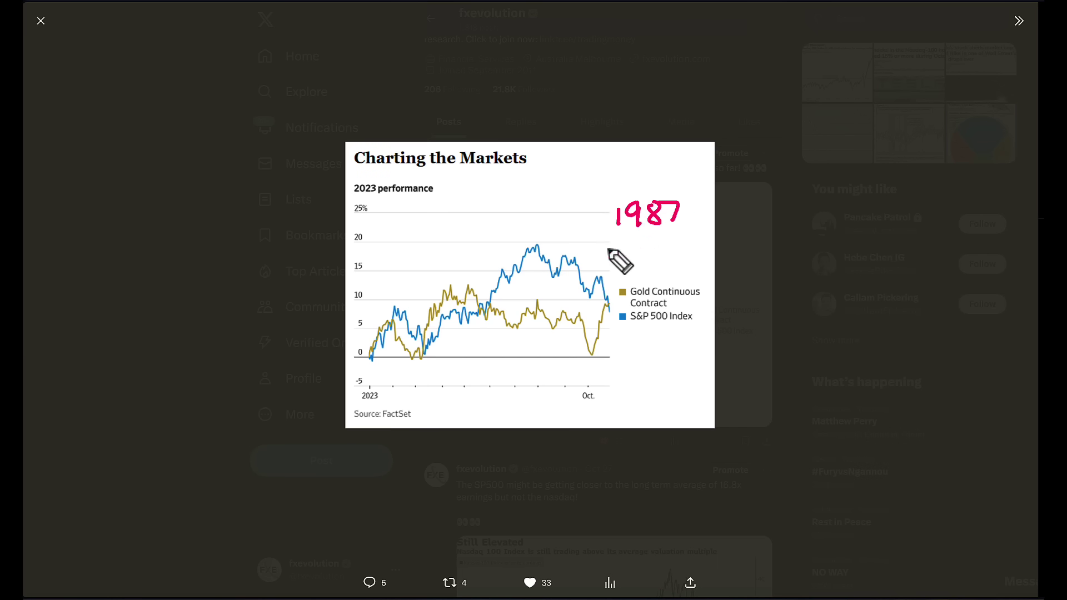
pyautogui.moveTo(643, 190)
pyautogui.mouseDown()
pyautogui.moveTo(600, 203)
pyautogui.moveTo(667, 187)
pyautogui.mouseUp()
pyautogui.moveTo(603, 360); pyautogui.dragTo(614, 314)
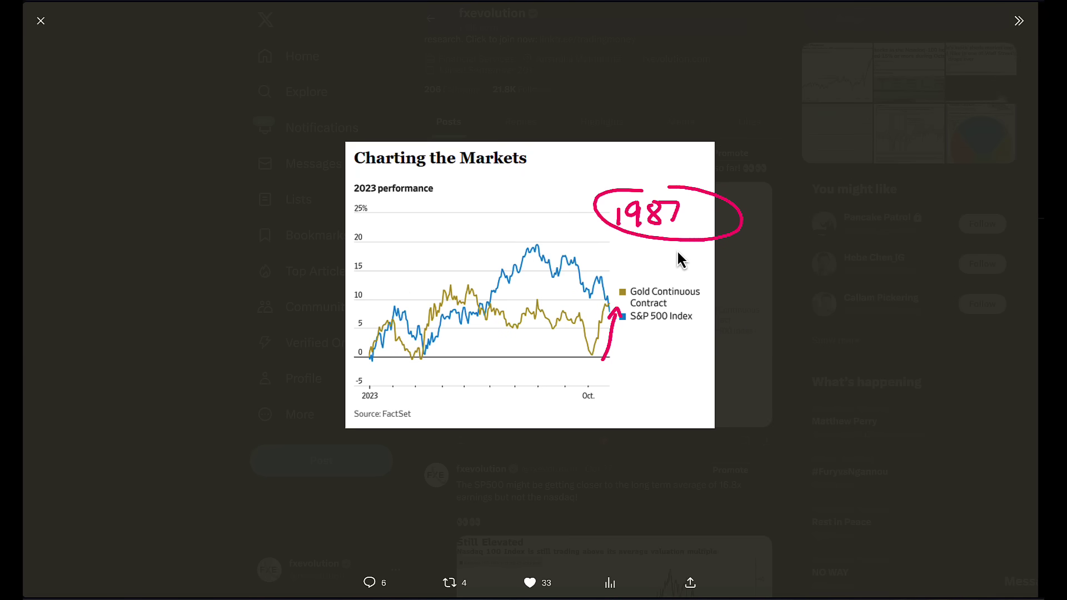
pyautogui.moveTo(600, 248); pyautogui.dragTo(725, 251)
pyautogui.press('Escape')
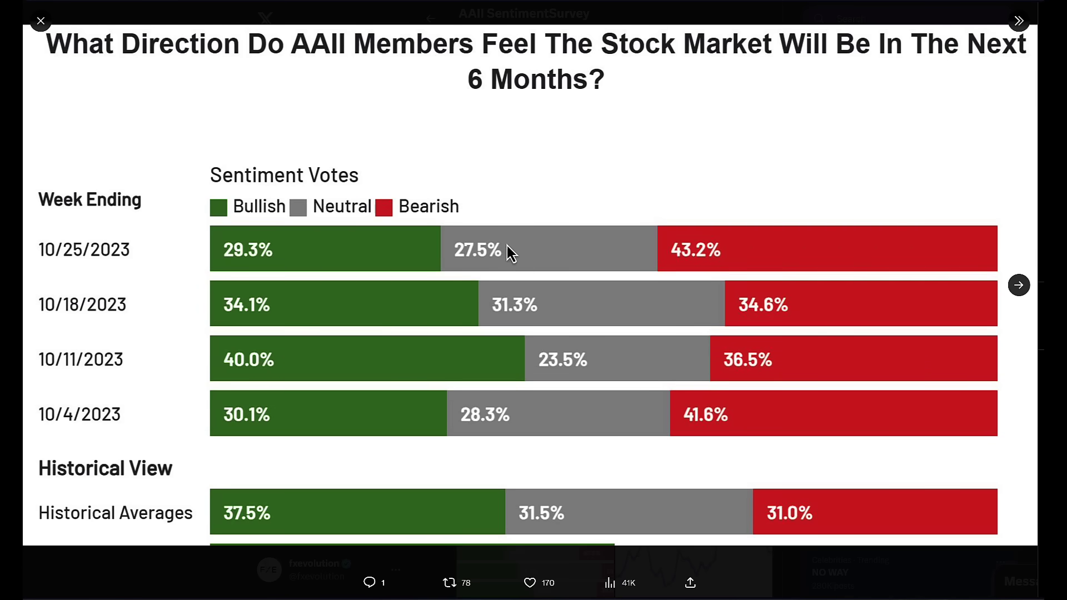
# Point an arrow at the 43.2% bearish reading for 10/25/2023, circle it, and mark the neighbouring neutral and bullish readings
pyautogui.moveTo(757, 162)
pyautogui.mouseDown()
pyautogui.moveTo(739, 209)
pyautogui.moveTo(652, 227)
pyautogui.mouseUp()
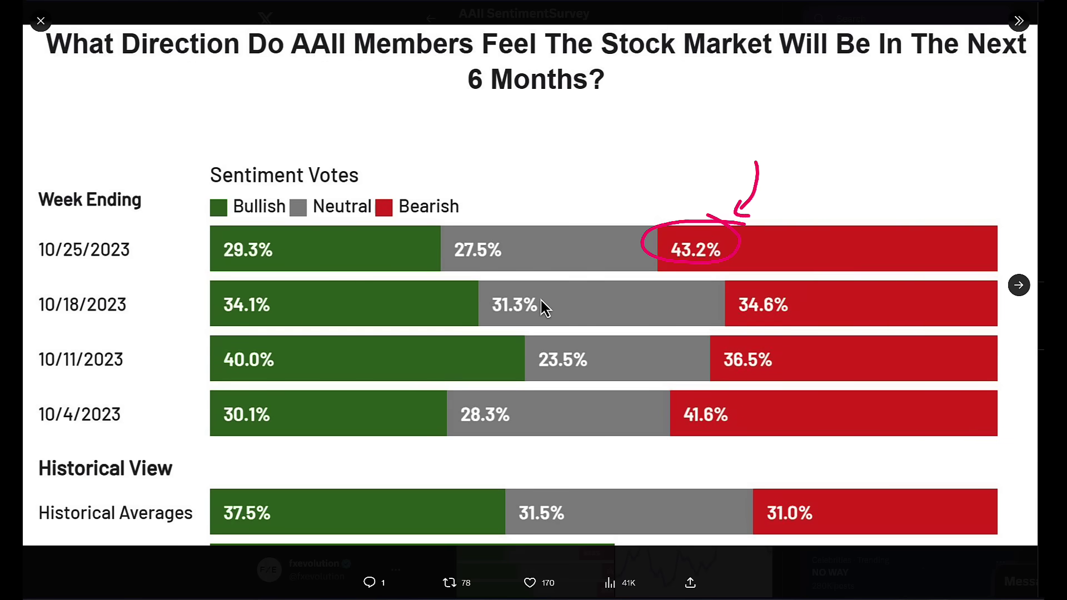
pyautogui.moveTo(516, 280)
pyautogui.mouseDown()
pyautogui.moveTo(584, 319)
pyautogui.moveTo(549, 287)
pyautogui.mouseUp()
pyautogui.moveTo(249, 286)
pyautogui.mouseDown()
pyautogui.moveTo(303, 313)
pyautogui.moveTo(293, 243)
pyautogui.mouseUp()
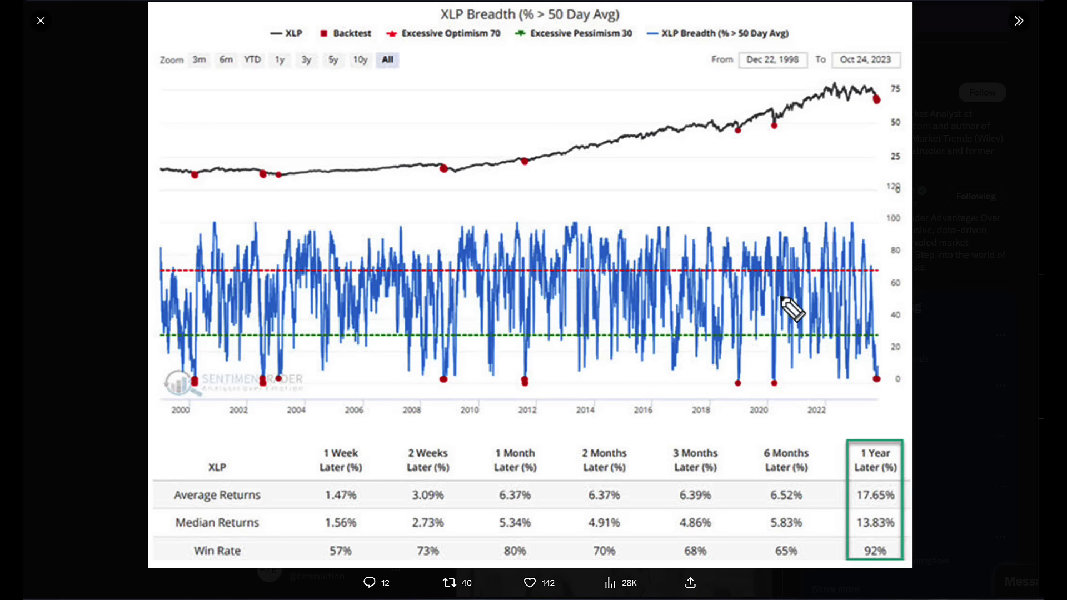
# Circle the latest low on the XLP breadth chart, draw an arrow to it, mark the 2020 low, and clear the drawings
pyautogui.moveTo(812, 417); pyautogui.dragTo(860, 394)
pyautogui.moveTo(839, 391)
pyautogui.mouseDown()
pyautogui.moveTo(858, 390)
pyautogui.moveTo(860, 403)
pyautogui.mouseUp()
pyautogui.moveTo(883, 369); pyautogui.dragTo(914, 380)
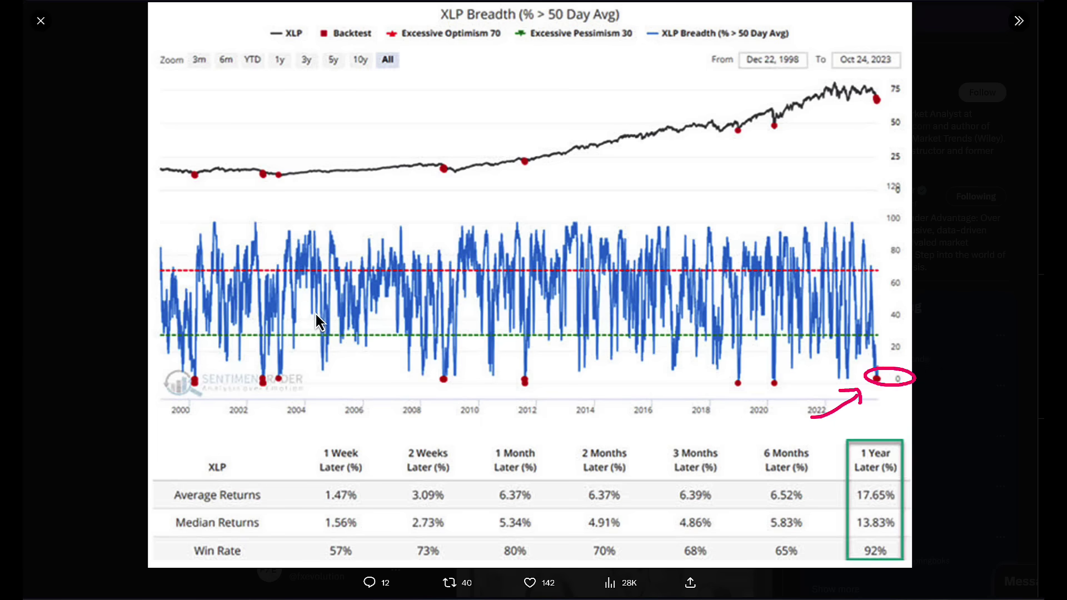
pyautogui.moveTo(812, 418)
pyautogui.mouseDown()
pyautogui.moveTo(821, 432)
pyautogui.moveTo(777, 380)
pyautogui.mouseUp()
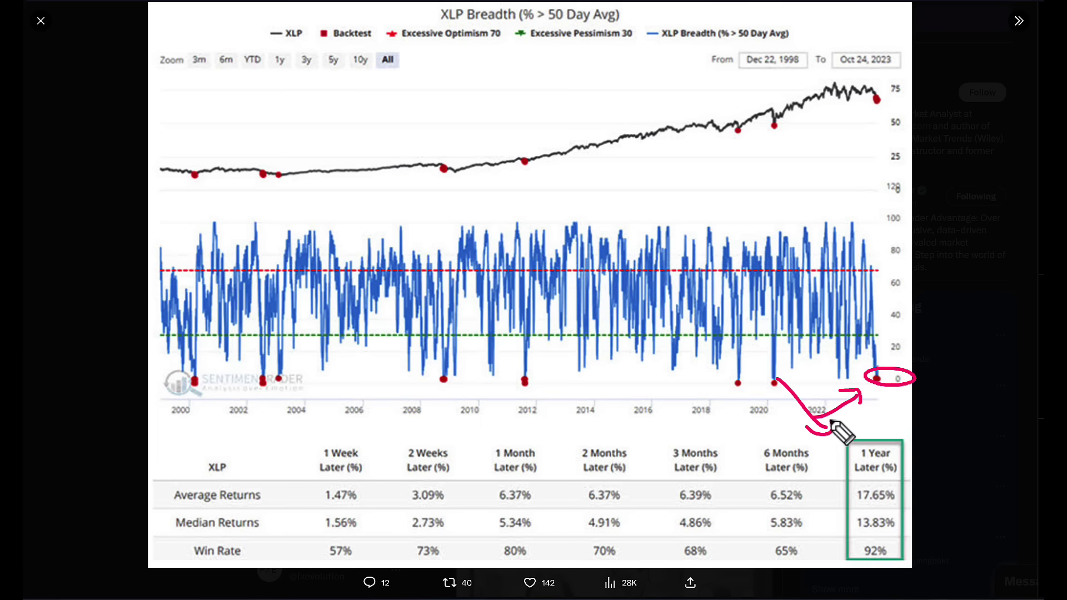
pyautogui.press('Escape')
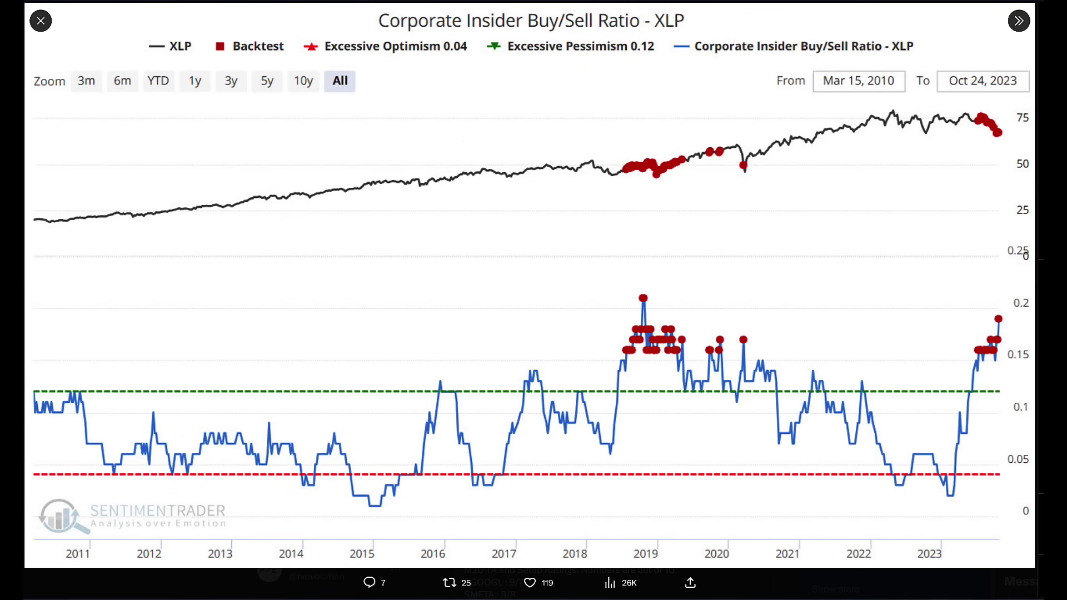
# Draw an arrow to the 2023 rise in the XLP insider buy/sell ratio, circle it, and clear the drawings
pyautogui.moveTo(917, 323)
pyautogui.mouseDown()
pyautogui.moveTo(958, 341)
pyautogui.moveTo(969, 334)
pyautogui.mouseUp()
pyautogui.moveTo(998, 300); pyautogui.dragTo(912, 302)
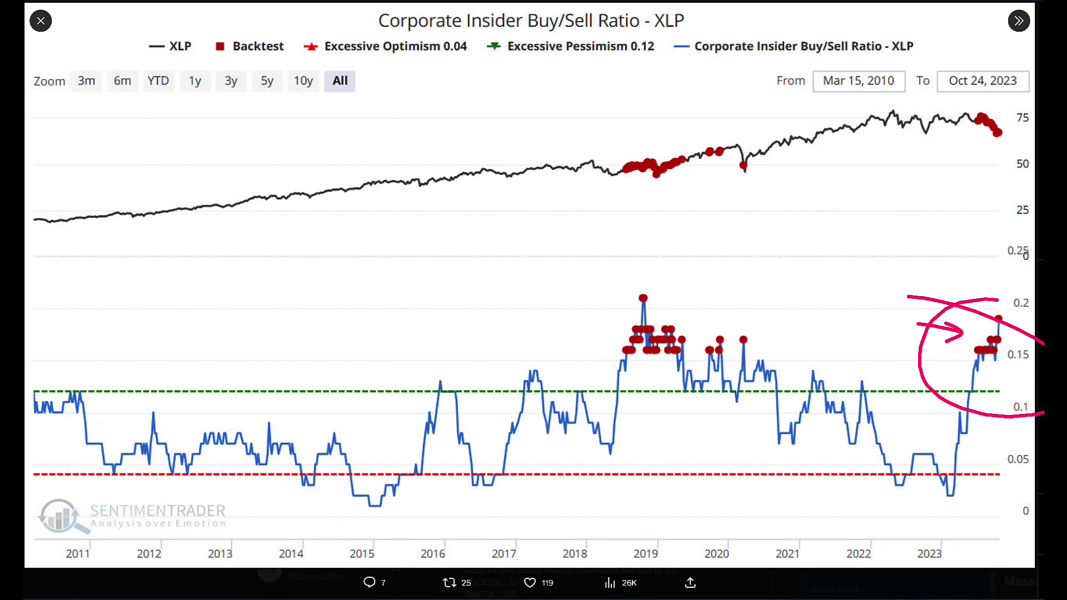
pyautogui.press('Escape')
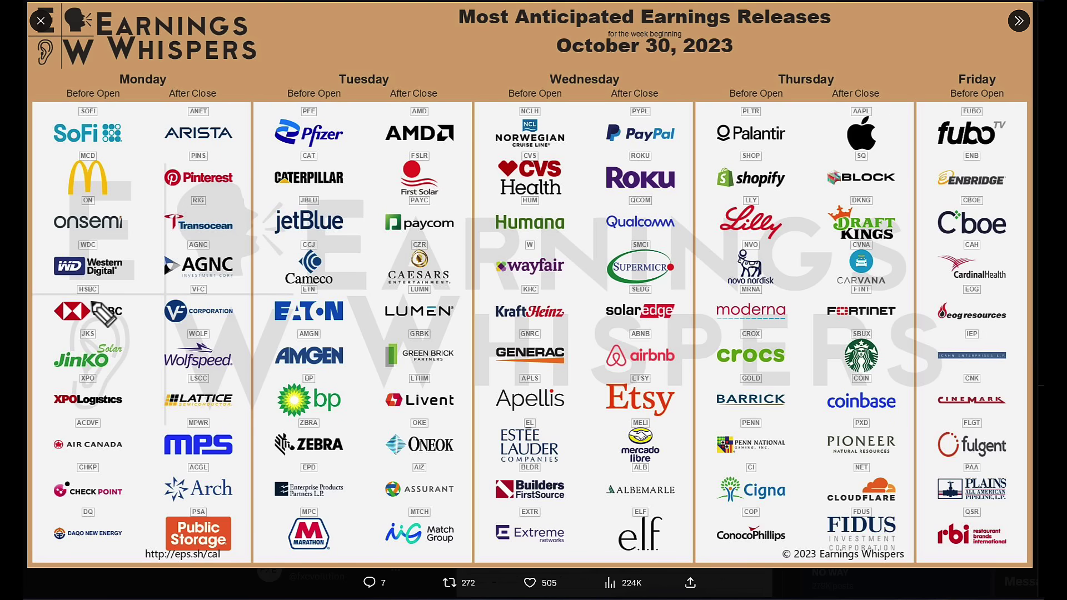
# Circle AMD, PayPal and Roku on the earnings calendar and point arrows at PayPal from both sides
pyautogui.moveTo(461, 116)
pyautogui.mouseDown()
pyautogui.moveTo(358, 147)
pyautogui.moveTo(497, 114)
pyautogui.mouseUp()
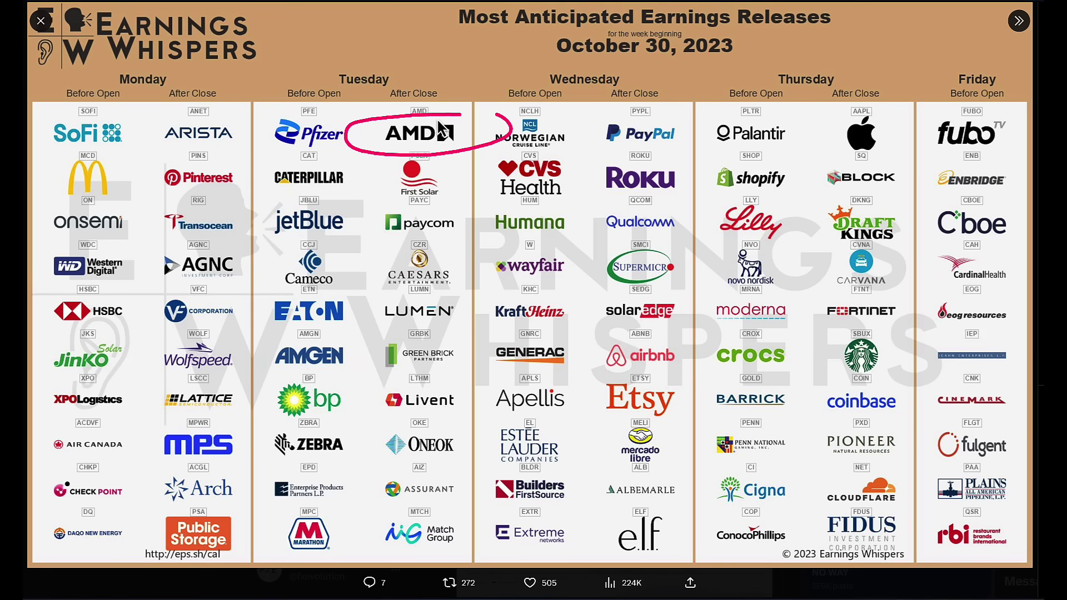
pyautogui.moveTo(665, 120)
pyautogui.mouseDown()
pyautogui.moveTo(728, 139)
pyautogui.moveTo(641, 129)
pyautogui.mouseUp()
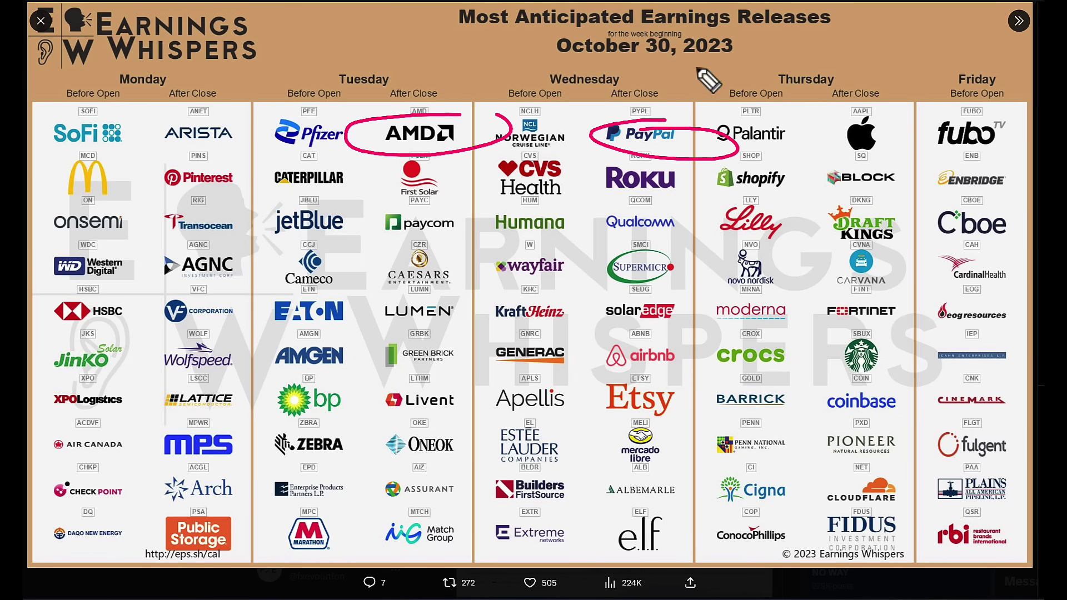
pyautogui.moveTo(697, 68); pyautogui.dragTo(683, 111)
pyautogui.moveTo(619, 164); pyautogui.dragTo(685, 161)
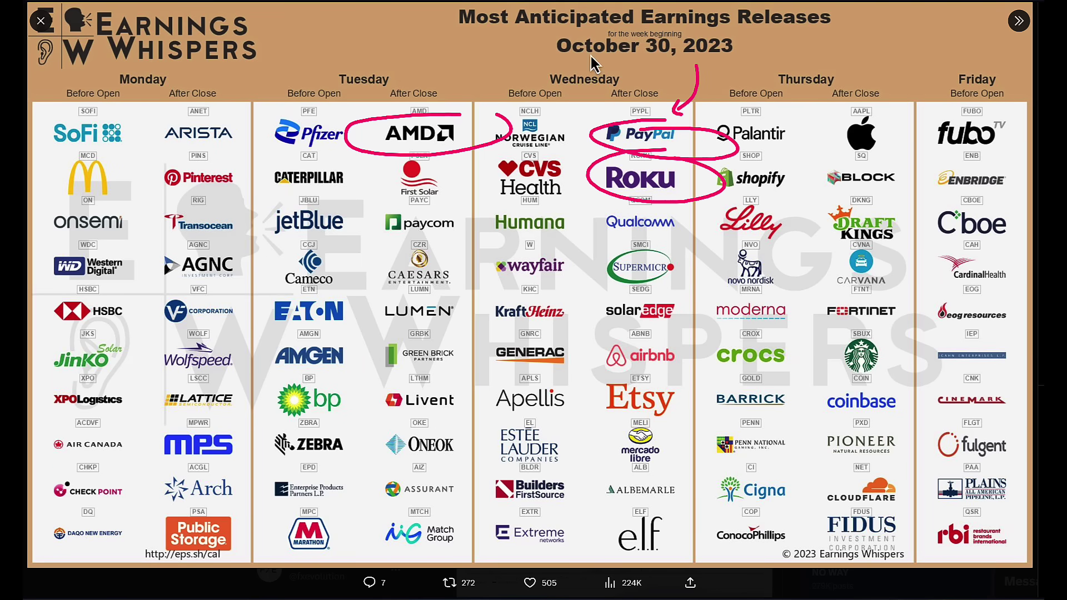
pyautogui.moveTo(592, 56); pyautogui.dragTo(612, 115)
# Point an arrow at Apple in Thursday's after-close column, circle it, and clear all markup from the earnings calendar
pyautogui.moveTo(903, 64)
pyautogui.mouseDown()
pyautogui.moveTo(892, 129)
pyautogui.moveTo(902, 135)
pyautogui.mouseUp()
pyautogui.moveTo(835, 104)
pyautogui.mouseDown()
pyautogui.moveTo(925, 177)
pyautogui.moveTo(712, 88)
pyautogui.mouseUp()
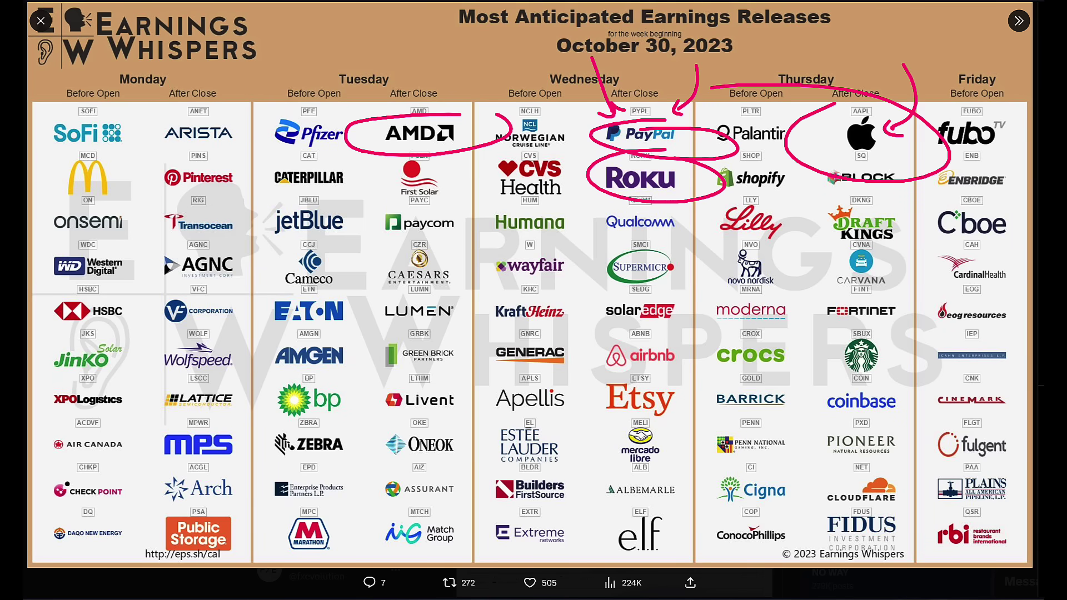
pyautogui.press('Escape')
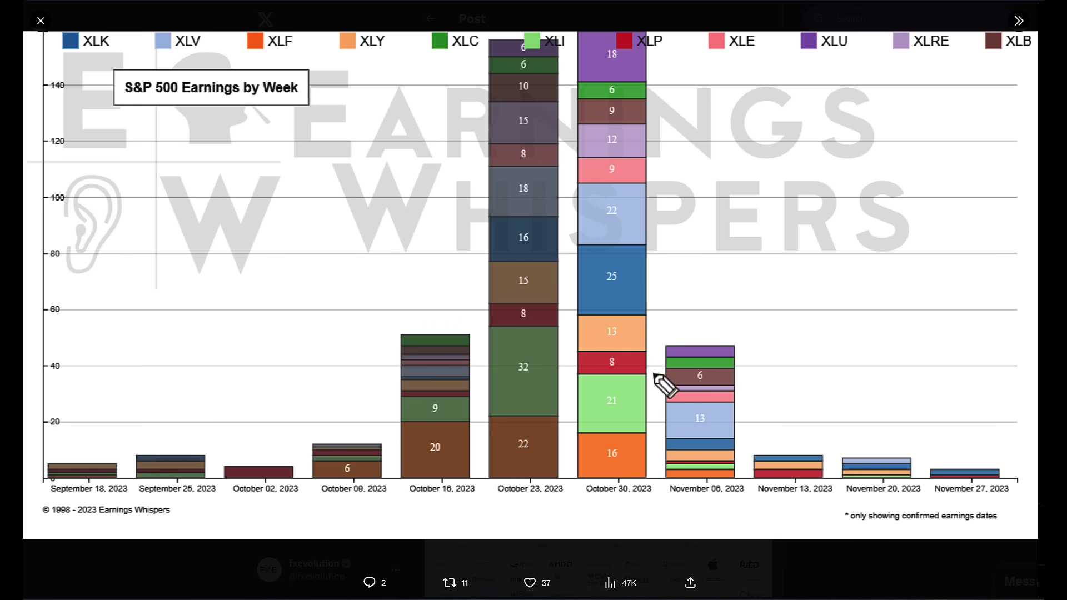
# Circle the upper parts of the October 23 and October 30 earnings bars, point arrows at them from both sides, and clear the drawings
pyautogui.moveTo(745, 142)
pyautogui.mouseDown()
pyautogui.moveTo(676, 161)
pyautogui.moveTo(682, 175)
pyautogui.mouseUp()
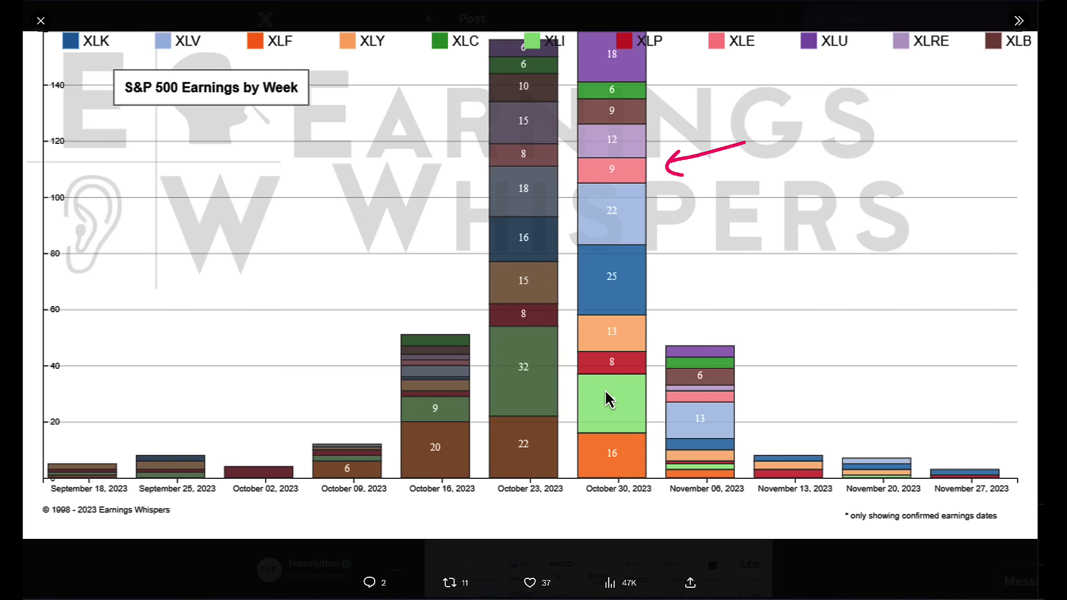
pyautogui.moveTo(617, 46)
pyautogui.mouseDown()
pyautogui.moveTo(638, 241)
pyautogui.moveTo(558, 86)
pyautogui.mouseUp()
pyautogui.moveTo(783, 165); pyautogui.dragTo(717, 227)
pyautogui.moveTo(349, 243)
pyautogui.mouseDown()
pyautogui.moveTo(436, 232)
pyautogui.moveTo(428, 246)
pyautogui.mouseUp()
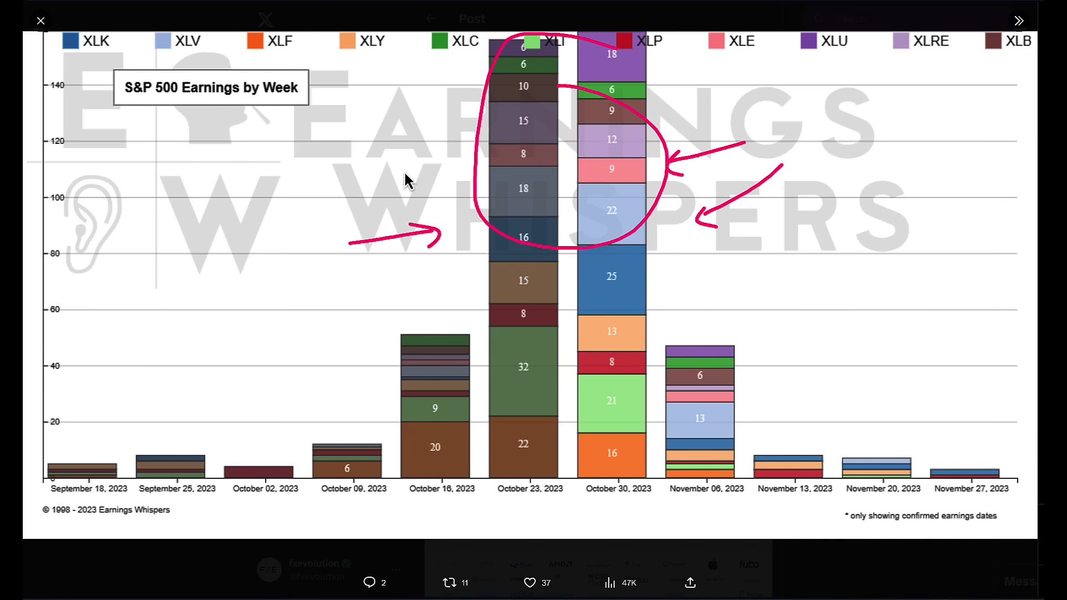
pyautogui.moveTo(399, 167); pyautogui.dragTo(439, 162)
pyautogui.moveTo(419, 156)
pyautogui.mouseDown()
pyautogui.moveTo(436, 167)
pyautogui.moveTo(431, 176)
pyautogui.mouseUp()
pyautogui.press('Escape')
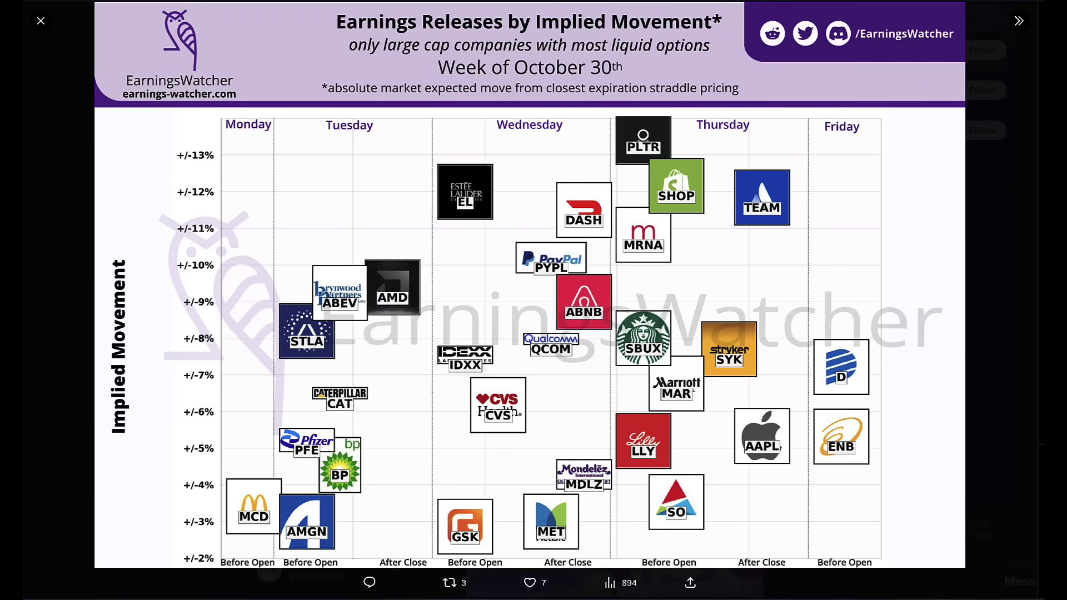
# Circle AAPL and PLTR on the implied movement chart, add arrows pointing to them and to SBUX, and clear the drawings
pyautogui.moveTo(760, 401); pyautogui.dragTo(778, 399)
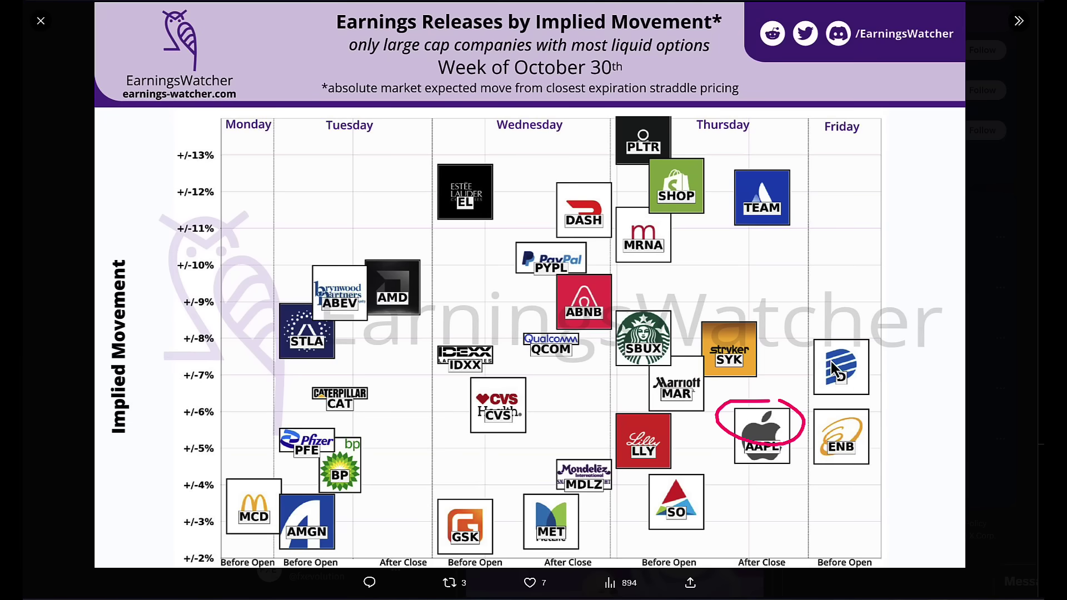
pyautogui.moveTo(826, 355)
pyautogui.mouseDown()
pyautogui.moveTo(811, 408)
pyautogui.moveTo(800, 413)
pyautogui.mouseUp()
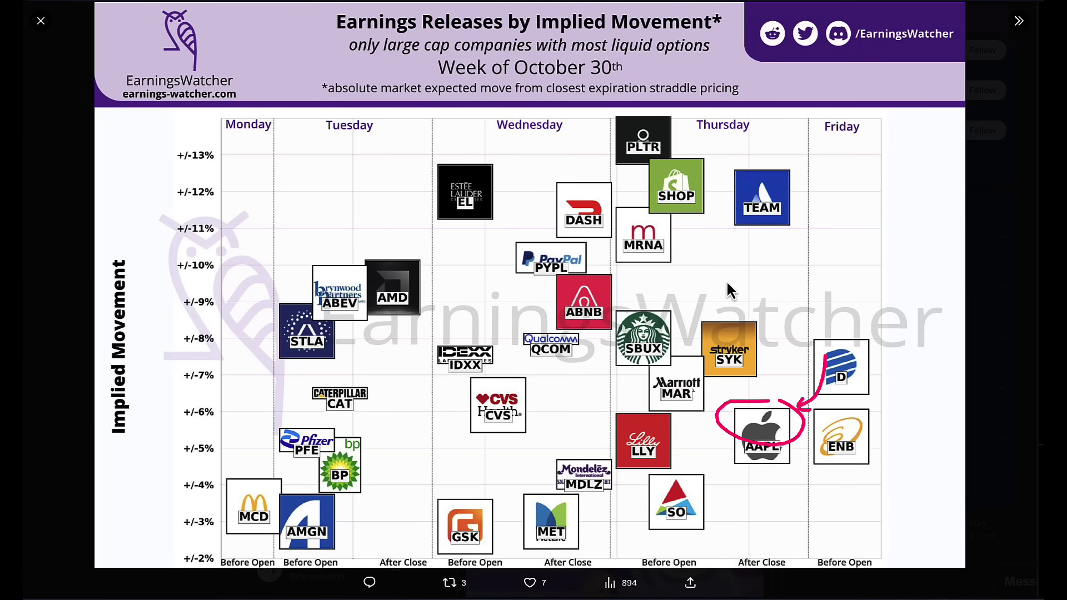
pyautogui.moveTo(730, 274)
pyautogui.mouseDown()
pyautogui.moveTo(680, 318)
pyautogui.moveTo(692, 323)
pyautogui.mouseUp()
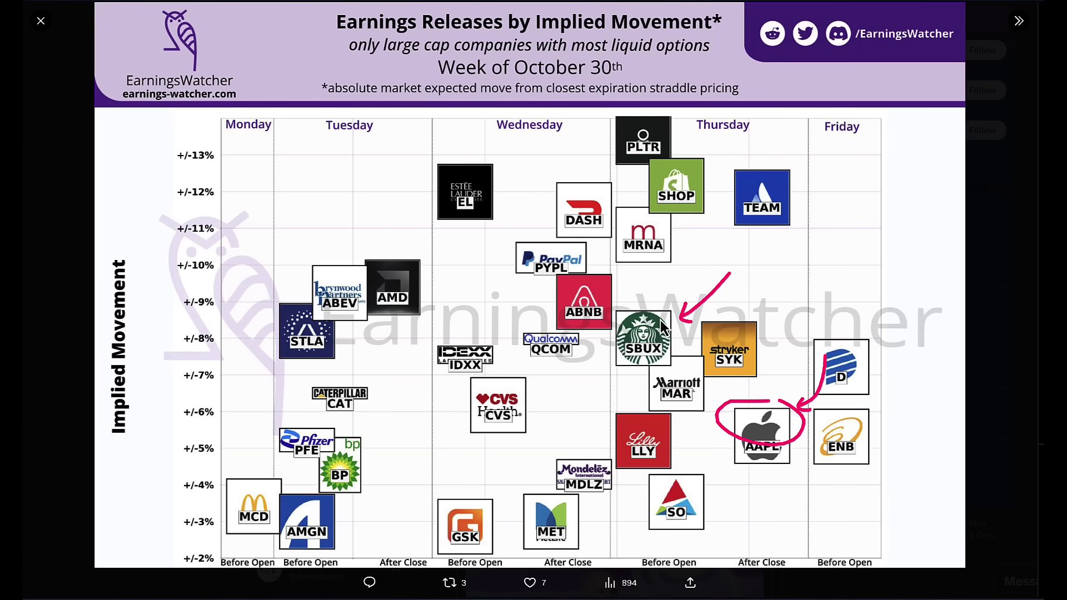
pyautogui.moveTo(559, 176)
pyautogui.mouseDown()
pyautogui.moveTo(606, 148)
pyautogui.moveTo(606, 160)
pyautogui.mouseUp()
pyautogui.moveTo(659, 125)
pyautogui.mouseDown()
pyautogui.moveTo(688, 151)
pyautogui.moveTo(648, 117)
pyautogui.mouseUp()
pyautogui.moveTo(752, 132); pyautogui.dragTo(669, 147)
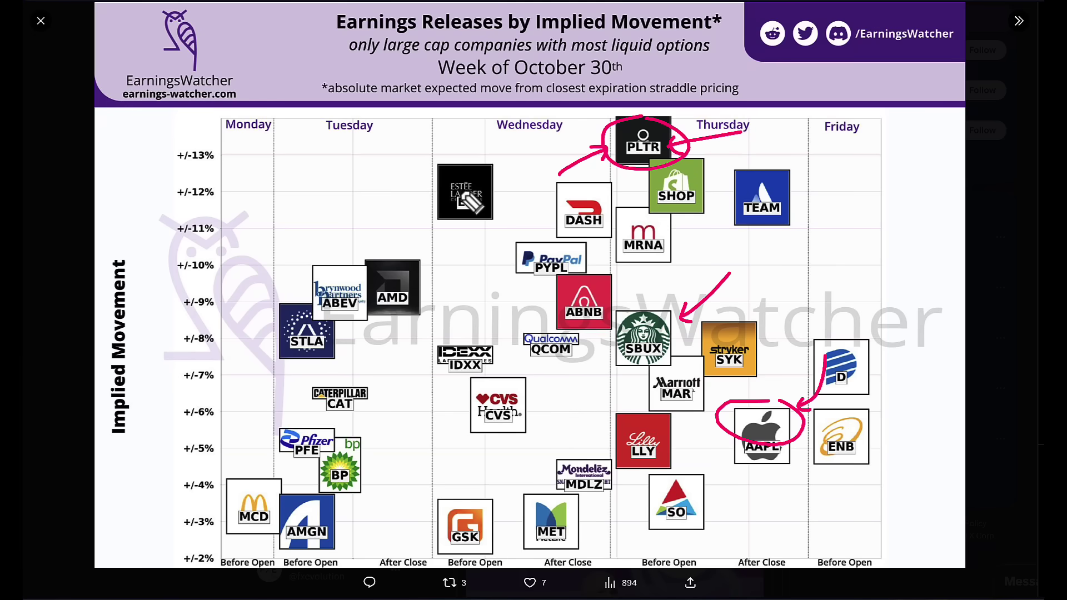
pyautogui.press('Escape')
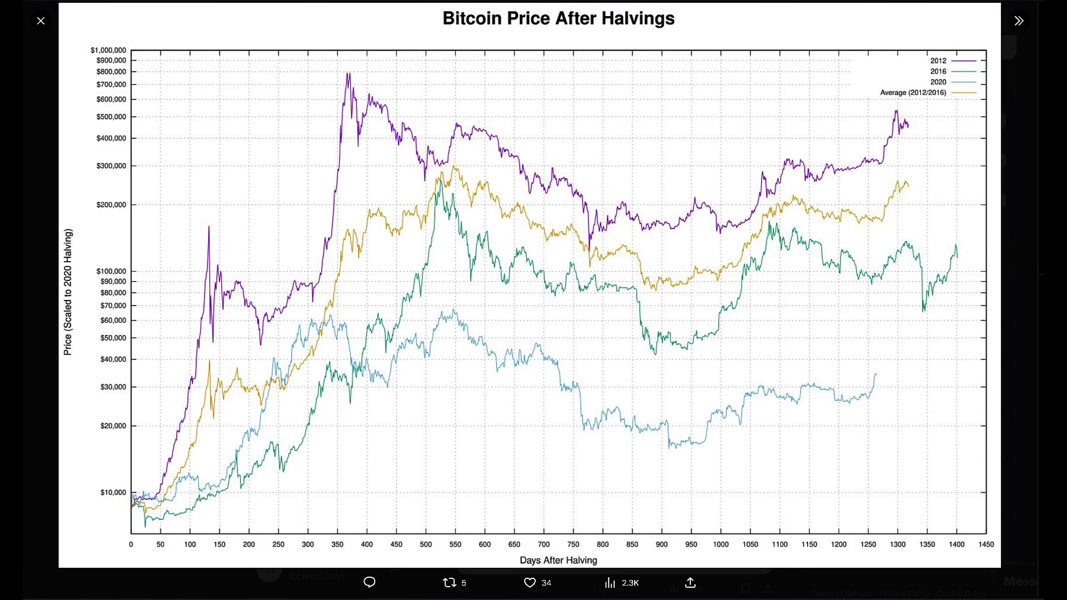
# Draw rising arrows along the recent upswings of all four Bitcoin halving curves, add a falling arrow after the 2012 curve's peak, and clear them
pyautogui.moveTo(858, 401); pyautogui.dragTo(881, 371)
pyautogui.moveTo(873, 290)
pyautogui.mouseDown()
pyautogui.moveTo(900, 253)
pyautogui.moveTo(899, 114)
pyautogui.moveTo(915, 185)
pyautogui.moveTo(921, 173)
pyautogui.mouseUp()
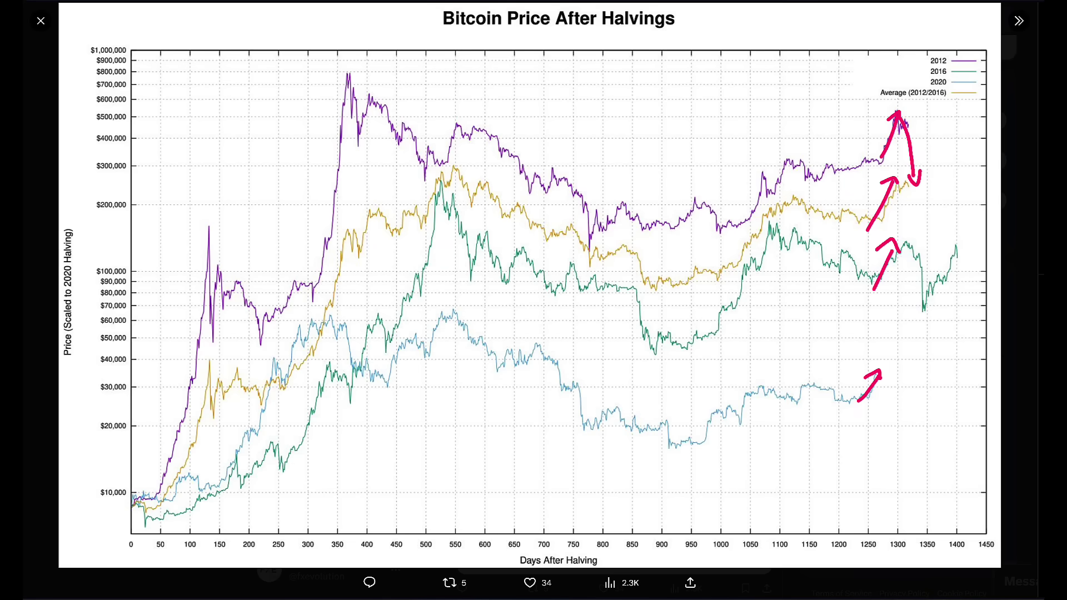
pyautogui.press('Escape')
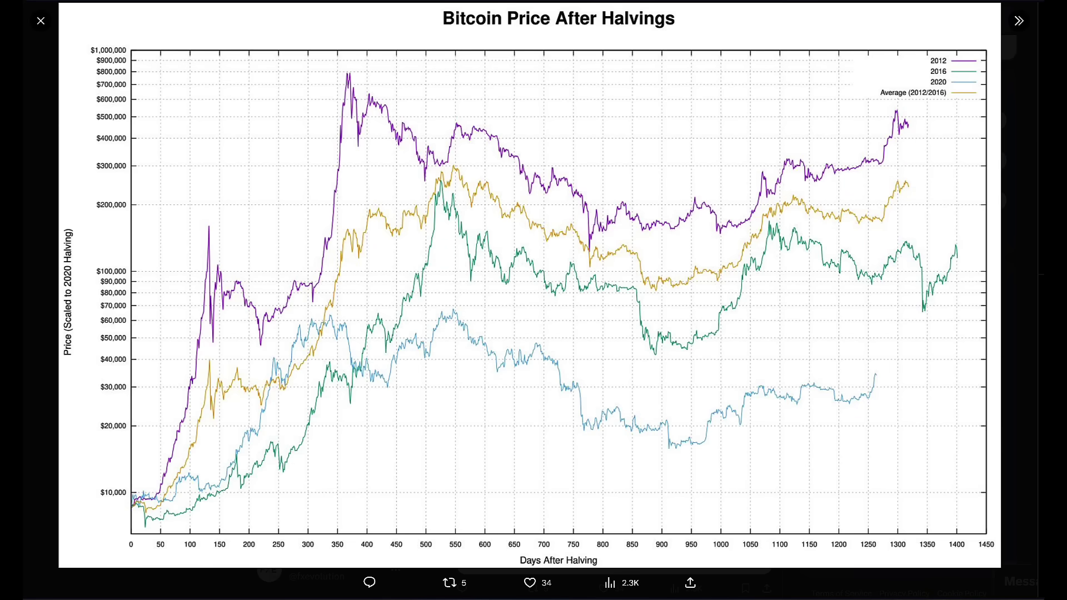
pyautogui.press('Escape')
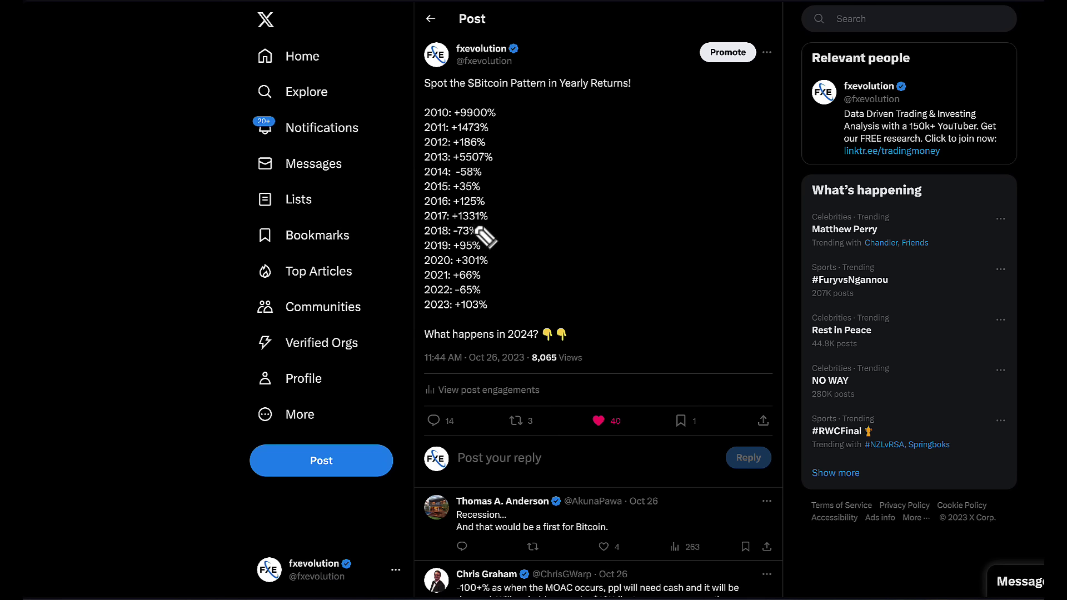
# Box the 2017 Bitcoin return, circle 2020 and 2021 with arrows, handwrite 2024 beside them, and clear the drawings
pyautogui.moveTo(426, 225)
pyautogui.mouseDown()
pyautogui.moveTo(493, 220)
pyautogui.moveTo(421, 214)
pyautogui.mouseUp()
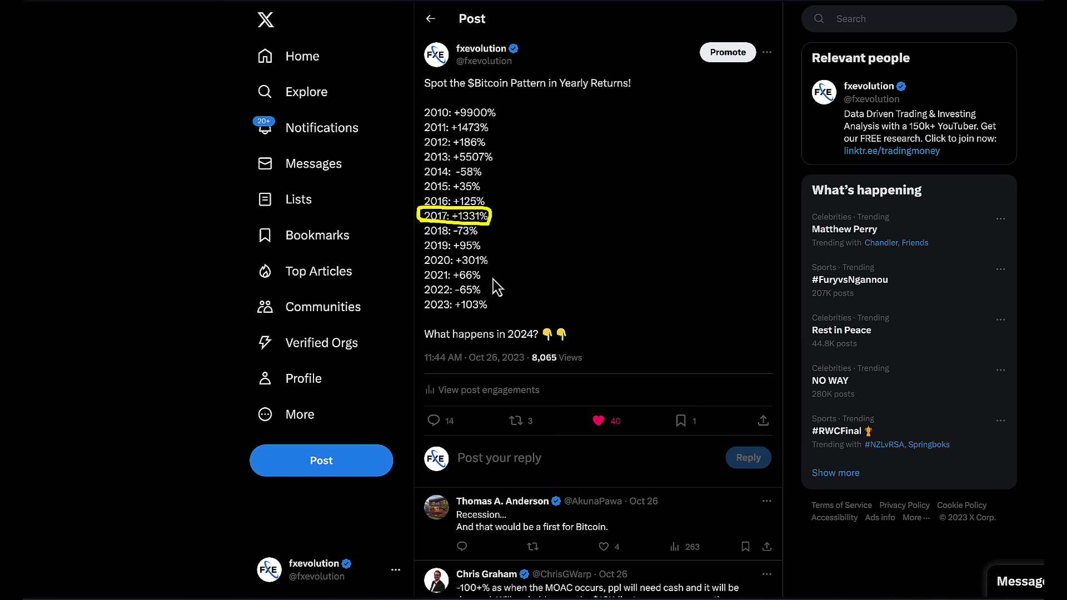
pyautogui.moveTo(477, 279)
pyautogui.mouseDown()
pyautogui.moveTo(452, 274)
pyautogui.moveTo(509, 265)
pyautogui.mouseUp()
pyautogui.moveTo(533, 229)
pyautogui.mouseDown()
pyautogui.moveTo(517, 261)
pyautogui.moveTo(486, 276)
pyautogui.moveTo(618, 284)
pyautogui.mouseUp()
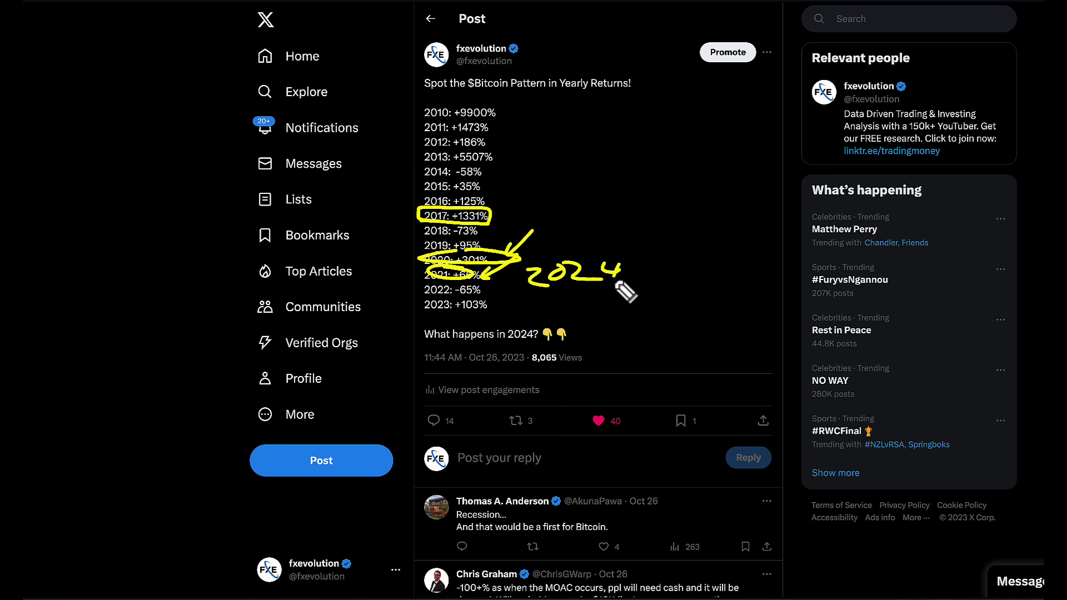
pyautogui.moveTo(597, 246)
pyautogui.mouseDown()
pyautogui.moveTo(698, 288)
pyautogui.moveTo(531, 233)
pyautogui.mouseUp()
pyautogui.press('Escape')
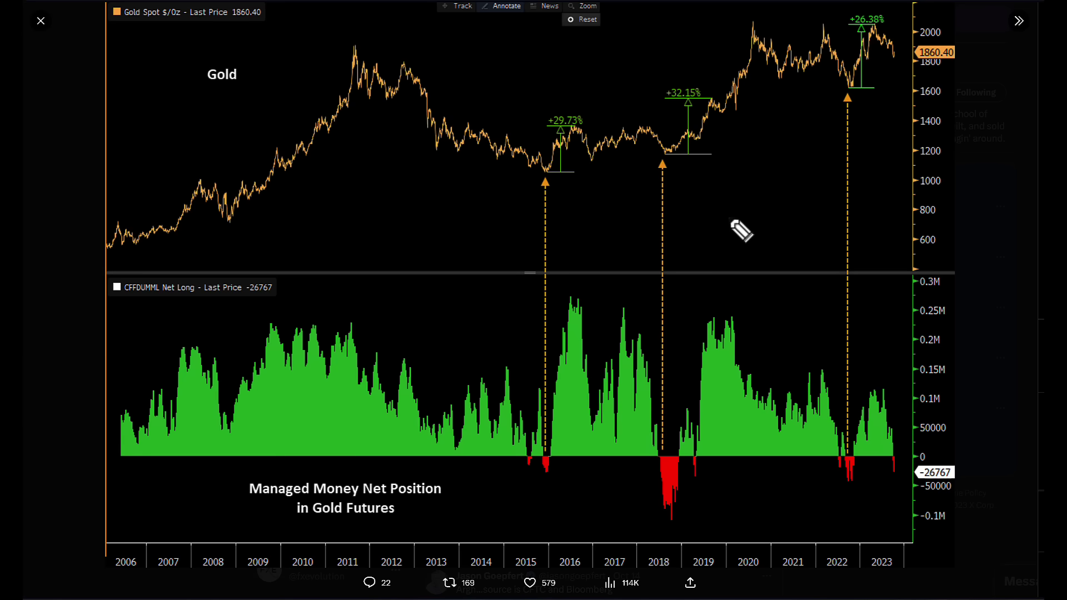
# Circle the four stretches of negative managed money positions in gold futures, and clear the circles
pyautogui.moveTo(912, 471)
pyautogui.mouseDown()
pyautogui.moveTo(853, 442)
pyautogui.moveTo(829, 503)
pyautogui.moveTo(638, 469)
pyautogui.moveTo(639, 436)
pyautogui.moveTo(460, 429)
pyautogui.mouseUp()
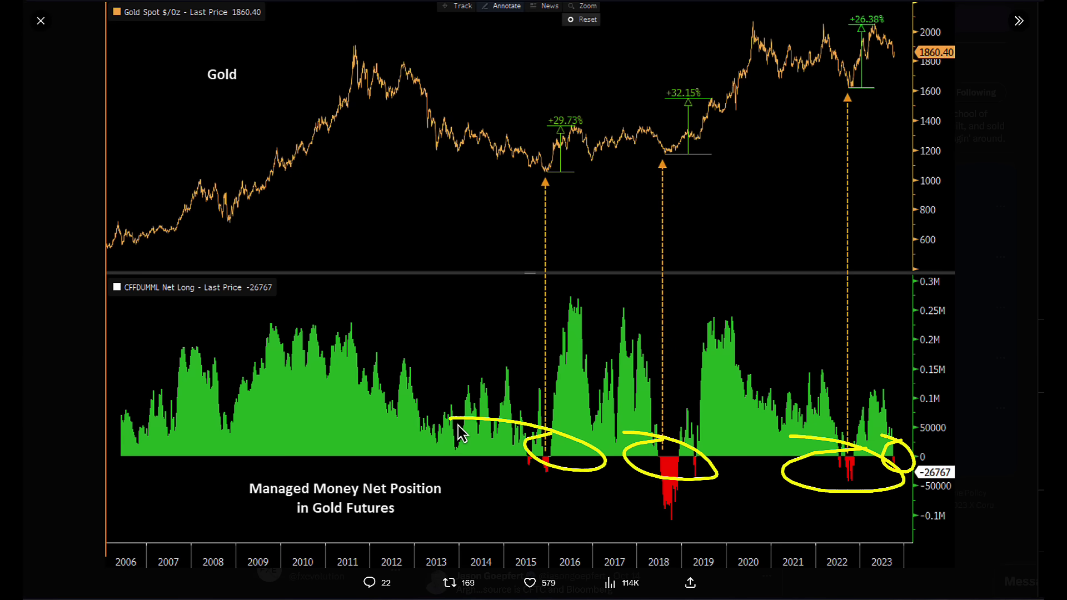
pyautogui.press('Escape')
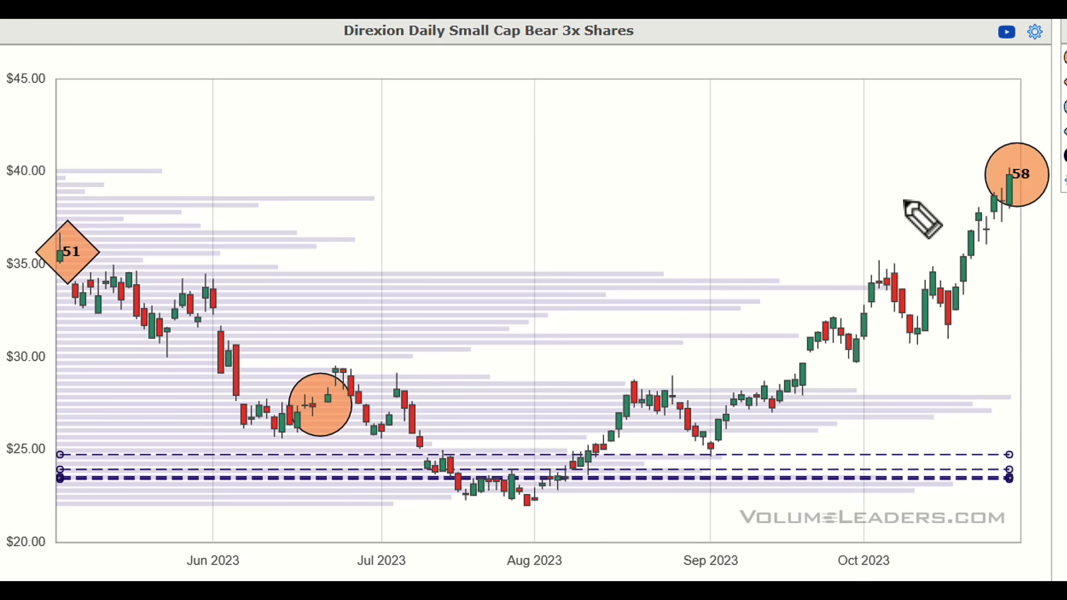
# Circle the October trade marked 58 and the June trade area on the small cap bear chart, draw arrows between the price swings, and clear them
pyautogui.moveTo(860, 219)
pyautogui.mouseDown()
pyautogui.moveTo(969, 195)
pyautogui.moveTo(980, 176)
pyautogui.moveTo(1012, 209)
pyautogui.moveTo(1044, 177)
pyautogui.mouseUp()
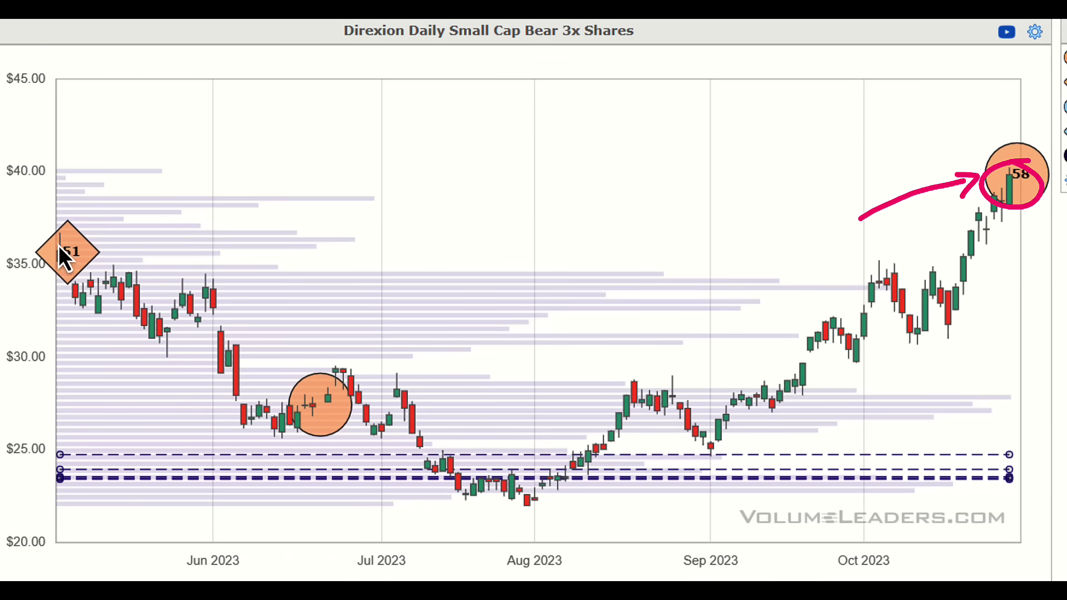
pyautogui.moveTo(366, 384)
pyautogui.mouseDown()
pyautogui.moveTo(315, 417)
pyautogui.moveTo(363, 386)
pyautogui.mouseUp()
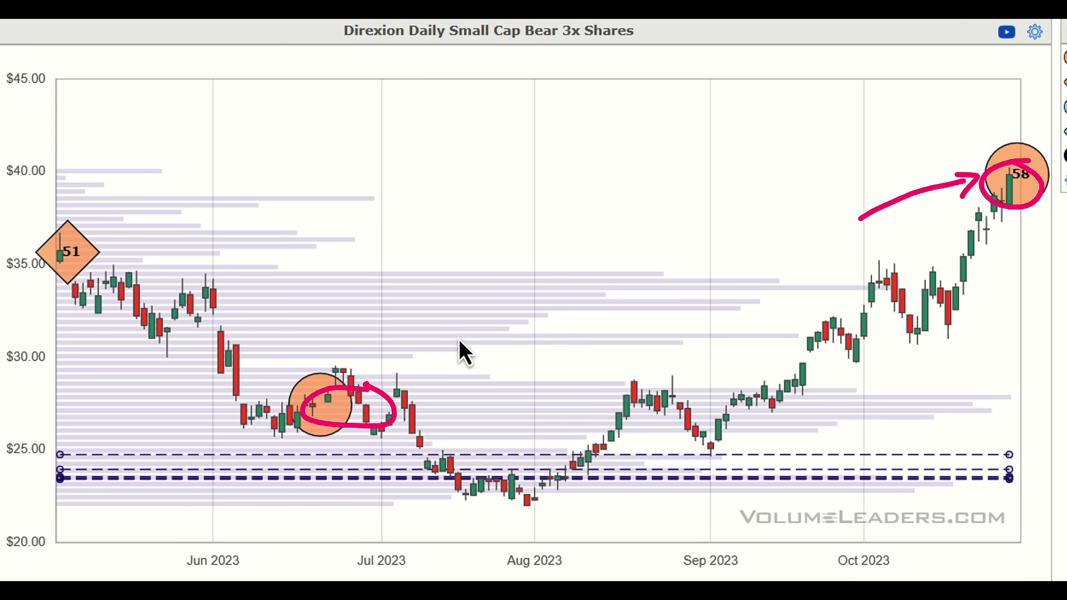
pyautogui.moveTo(459, 341); pyautogui.dragTo(436, 399)
pyautogui.moveTo(300, 411)
pyautogui.mouseDown()
pyautogui.moveTo(639, 411)
pyautogui.moveTo(828, 284)
pyautogui.moveTo(920, 184)
pyautogui.mouseUp()
pyautogui.moveTo(887, 182)
pyautogui.mouseDown()
pyautogui.moveTo(939, 168)
pyautogui.moveTo(939, 190)
pyautogui.mouseUp()
pyautogui.press('Escape')
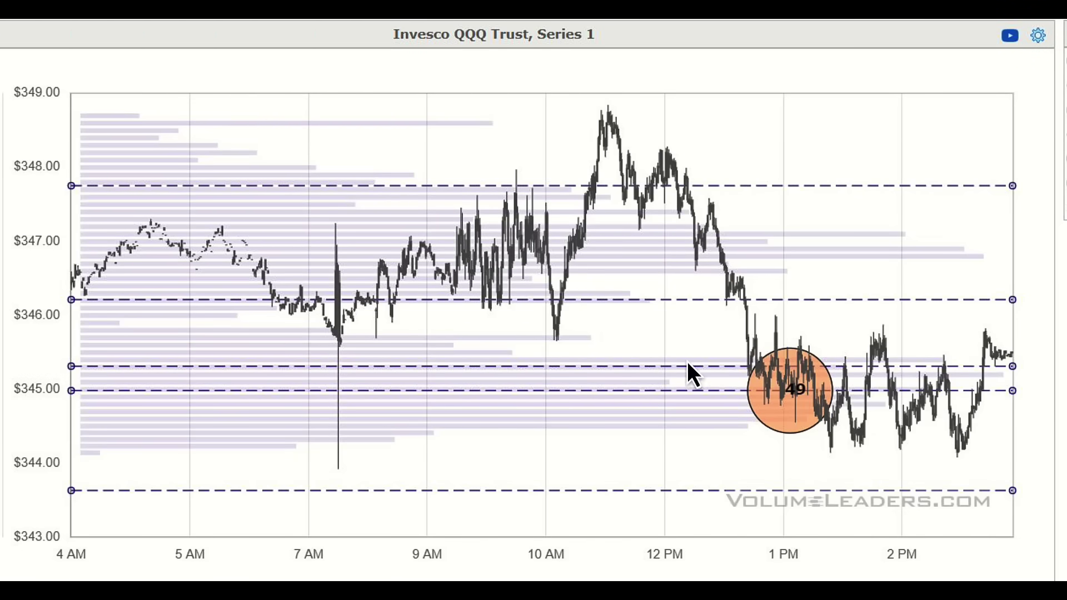
# Circle the QQQ trading range around the trade marked 49 and the following hours, point an arrow at the late bounce, and clear the drawings
pyautogui.moveTo(770, 359)
pyautogui.mouseDown()
pyautogui.moveTo(716, 410)
pyautogui.moveTo(1021, 374)
pyautogui.moveTo(991, 362)
pyautogui.mouseUp()
pyautogui.moveTo(909, 266); pyautogui.dragTo(968, 345)
pyautogui.moveTo(946, 343); pyautogui.dragTo(974, 331)
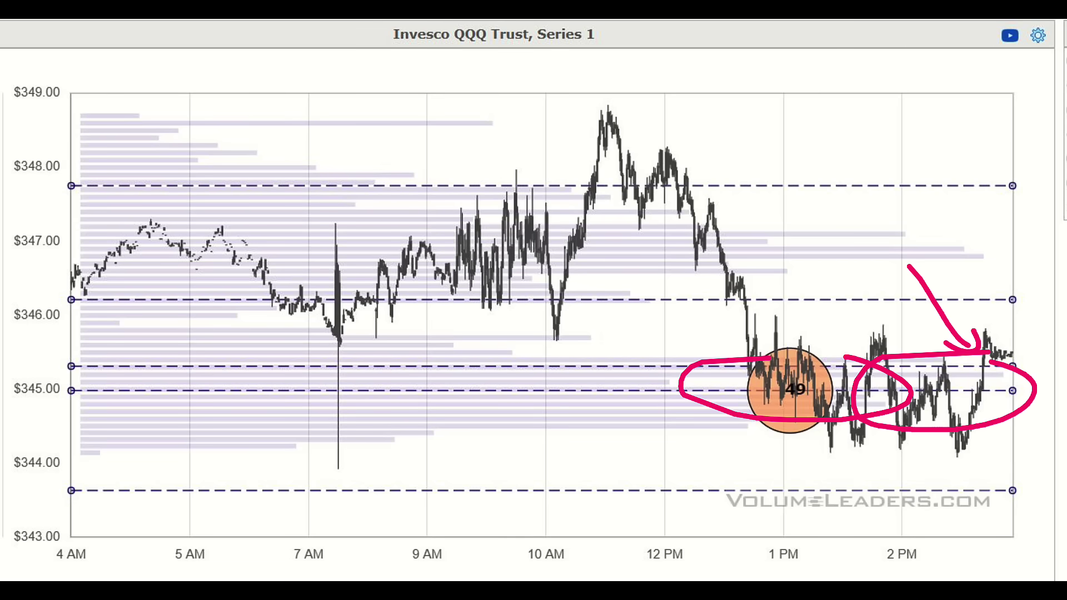
pyautogui.press('Escape')
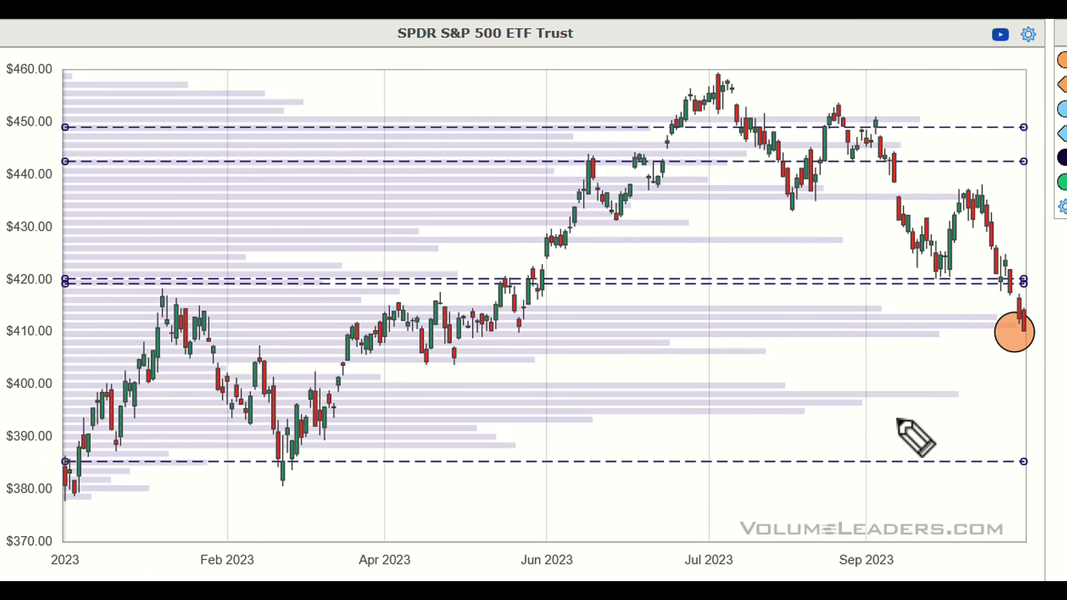
# Draw an arrow to the latest trade marker on the S&P 500 ETF chart, circle it, and box the April–June consolidation
pyautogui.moveTo(879, 414)
pyautogui.mouseDown()
pyautogui.moveTo(979, 364)
pyautogui.moveTo(992, 375)
pyautogui.mouseUp()
pyautogui.moveTo(1032, 319)
pyautogui.mouseDown()
pyautogui.moveTo(1044, 337)
pyautogui.moveTo(1035, 318)
pyautogui.mouseUp()
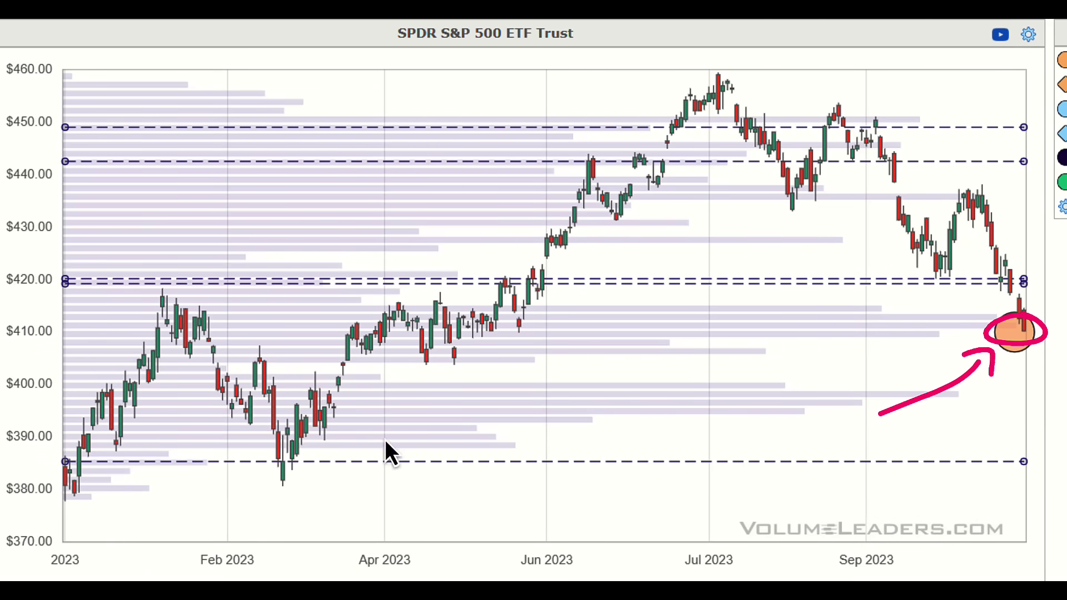
pyautogui.moveTo(392, 300)
pyautogui.mouseDown()
pyautogui.moveTo(391, 333)
pyautogui.moveTo(594, 325)
pyautogui.moveTo(407, 300)
pyautogui.mouseUp()
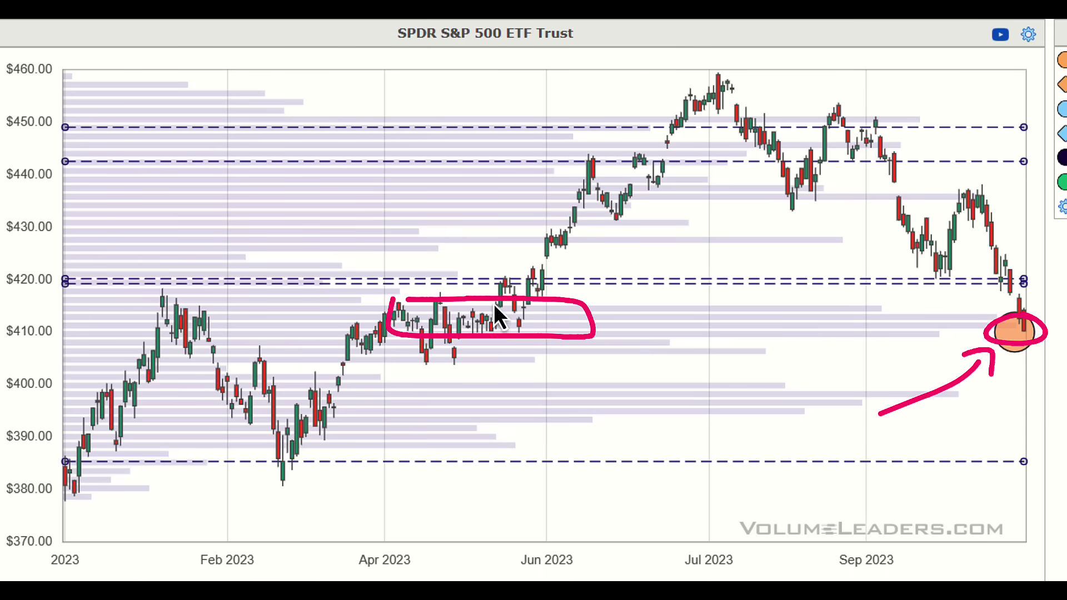
# Point an arrow at the boxed consolidation on the S&P 500 ETF chart, write "WS" circled and "18M" beside it, and clear the drawings
pyautogui.moveTo(651, 285)
pyautogui.mouseDown()
pyautogui.moveTo(599, 306)
pyautogui.moveTo(611, 317)
pyautogui.mouseUp()
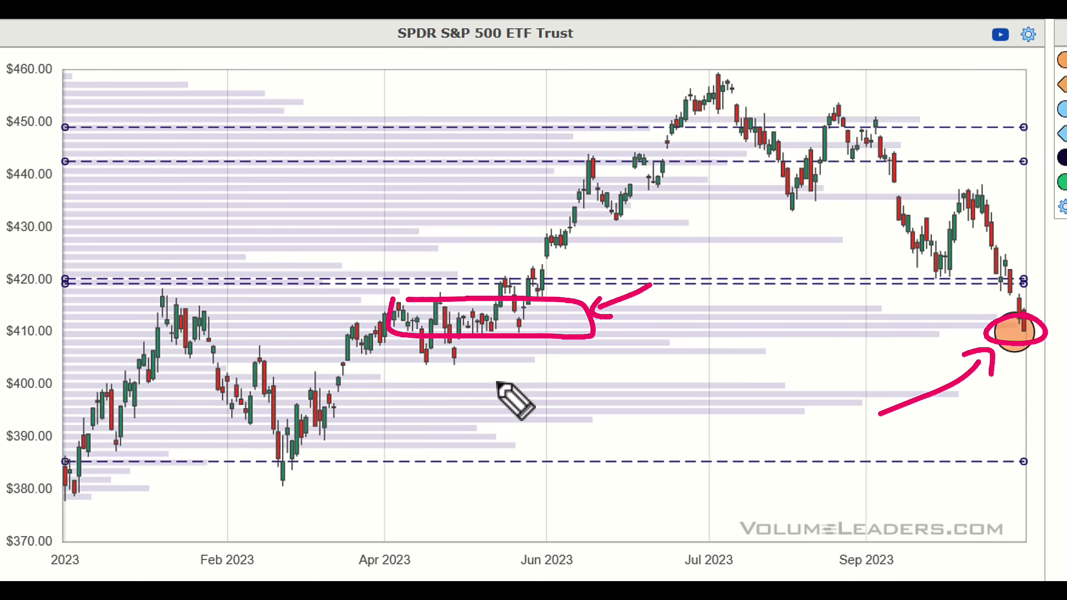
pyautogui.moveTo(665, 284)
pyautogui.mouseDown()
pyautogui.moveTo(683, 295)
pyautogui.moveTo(695, 280)
pyautogui.mouseUp()
pyautogui.moveTo(730, 280)
pyautogui.mouseDown()
pyautogui.moveTo(735, 301)
pyautogui.moveTo(711, 306)
pyautogui.mouseUp()
pyautogui.moveTo(654, 258)
pyautogui.mouseDown()
pyautogui.moveTo(802, 286)
pyautogui.moveTo(684, 259)
pyautogui.mouseUp()
pyautogui.moveTo(717, 351)
pyautogui.mouseDown()
pyautogui.moveTo(705, 369)
pyautogui.moveTo(784, 367)
pyautogui.mouseUp()
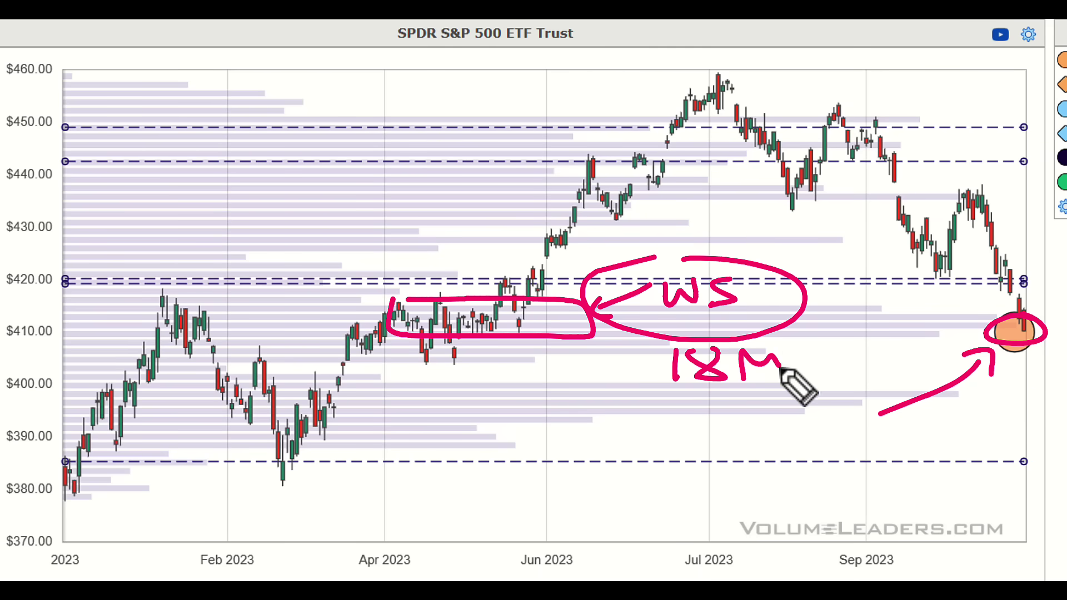
pyautogui.moveTo(717, 332); pyautogui.dragTo(705, 308)
pyautogui.press('e')
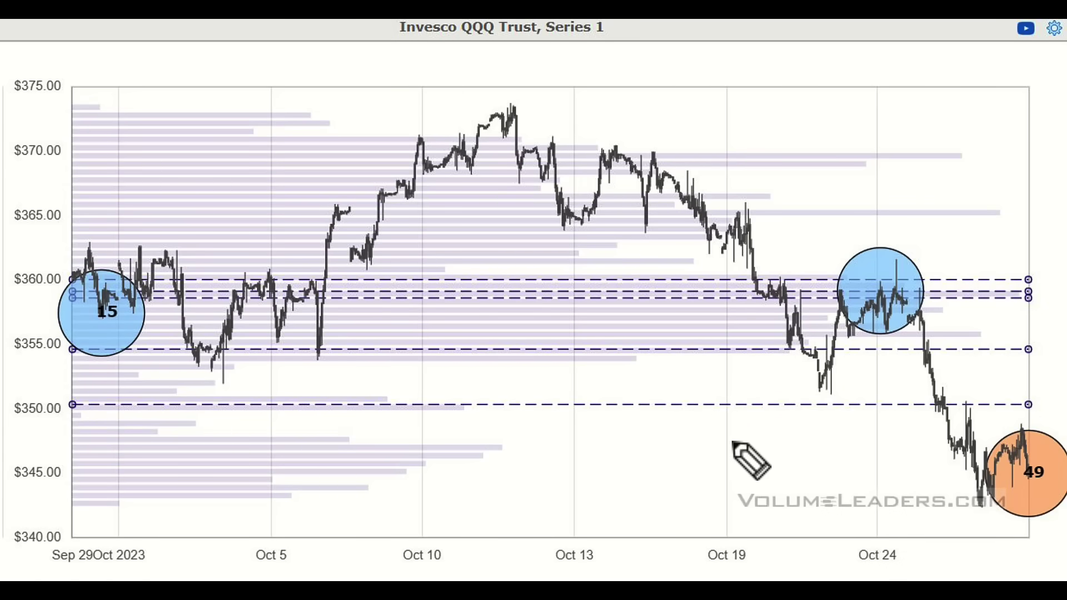
# Draw an arrow to the QQQ trade marked 49, circle the late October range, add an upward arrow, and clear the drawings
pyautogui.moveTo(904, 488)
pyautogui.mouseDown()
pyautogui.moveTo(985, 481)
pyautogui.moveTo(976, 508)
pyautogui.mouseUp()
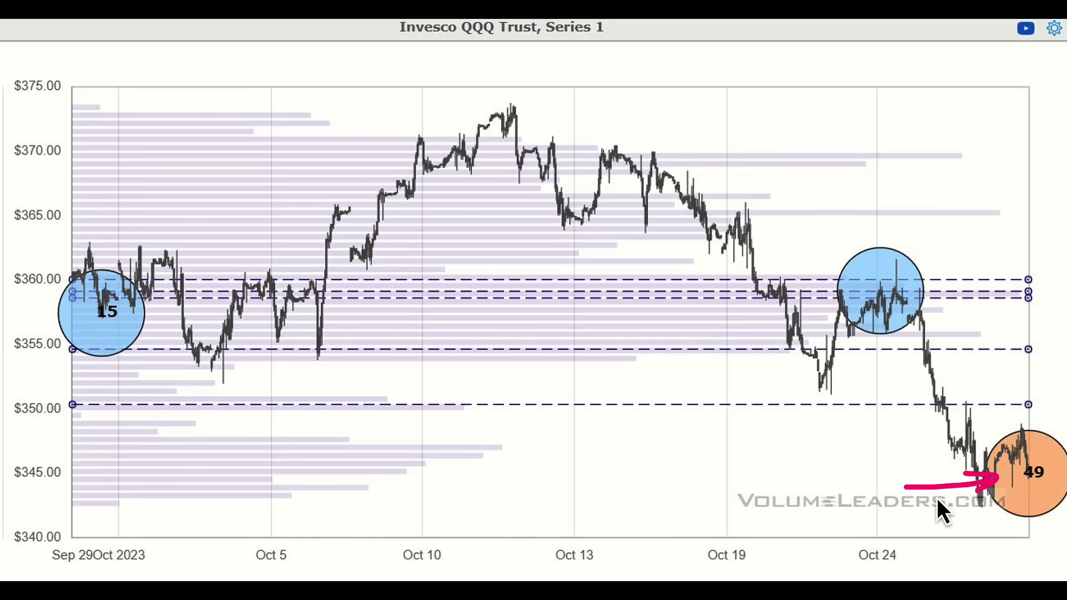
pyautogui.moveTo(1028, 439)
pyautogui.mouseDown()
pyautogui.moveTo(1019, 424)
pyautogui.moveTo(1041, 486)
pyautogui.moveTo(979, 418)
pyautogui.moveTo(1035, 393)
pyautogui.mouseUp()
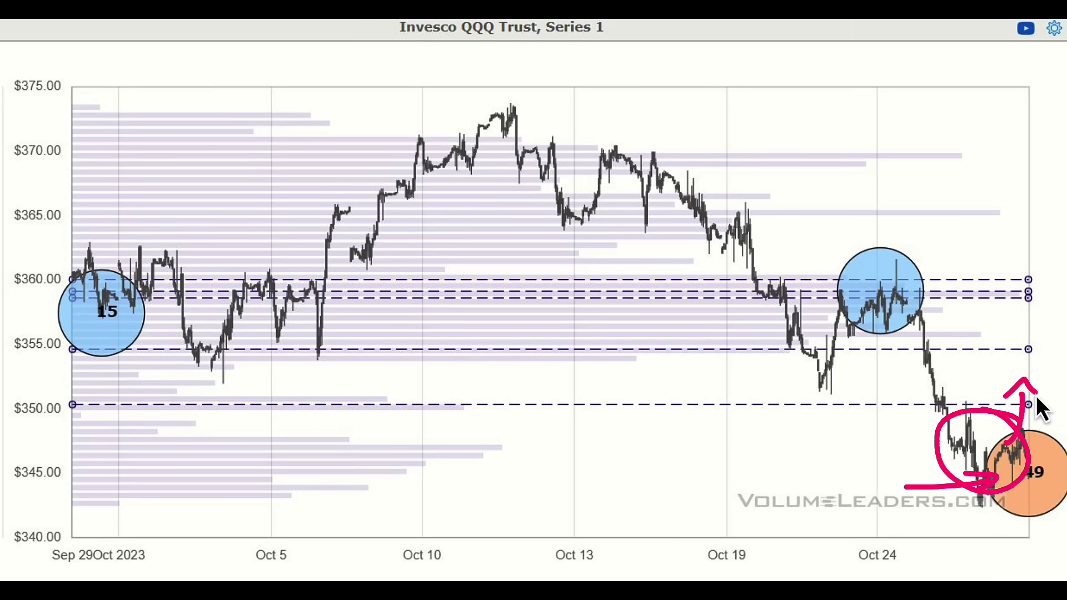
pyautogui.press('Escape')
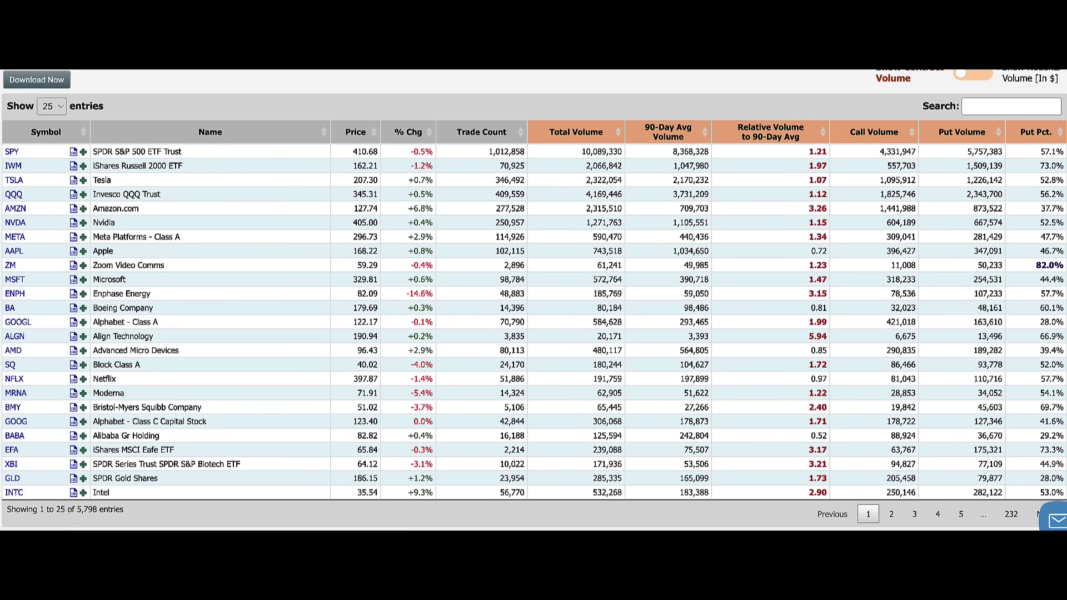
# Mark the 50% puts and 50% calls figures and the total option volume in the options volume synopsis, and clear the marks
pyautogui.scroll(-2, 554, 210)
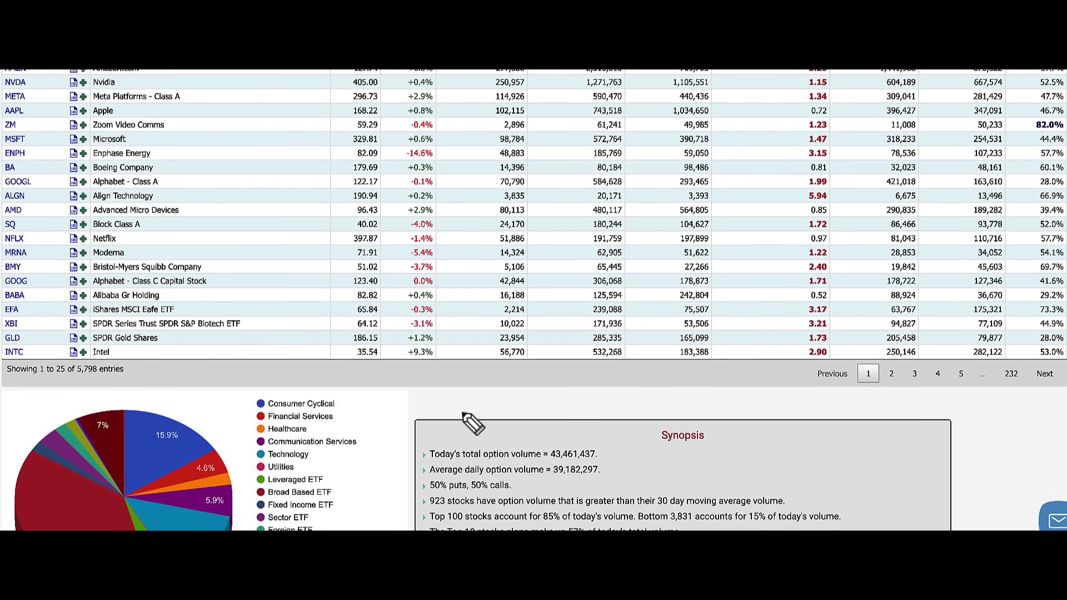
pyautogui.moveTo(445, 482)
pyautogui.mouseDown()
pyautogui.moveTo(433, 487)
pyautogui.moveTo(470, 481)
pyautogui.mouseUp()
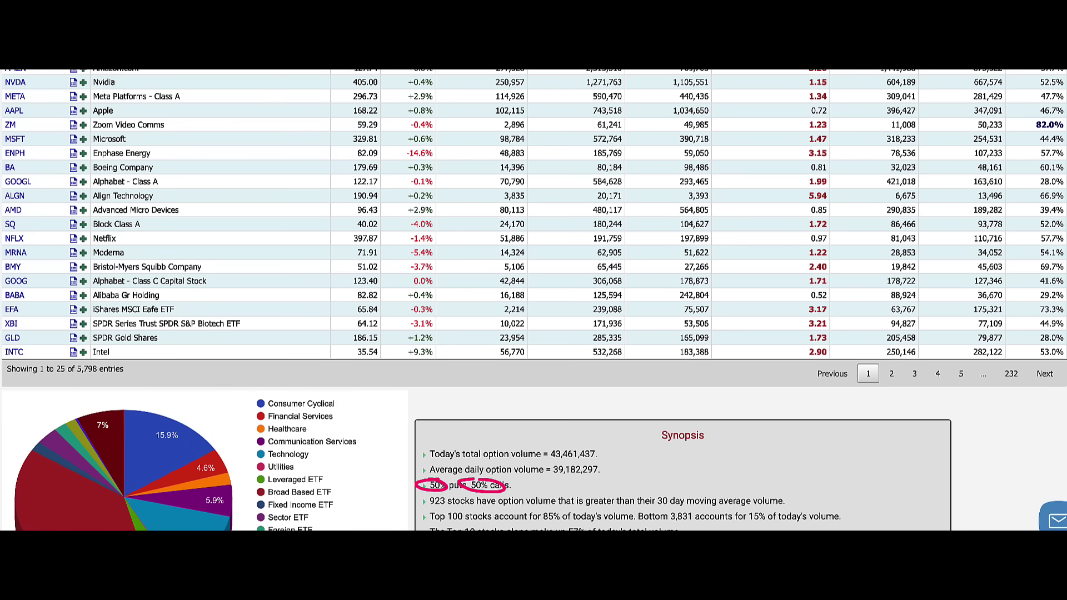
pyautogui.moveTo(459, 456); pyautogui.dragTo(452, 476)
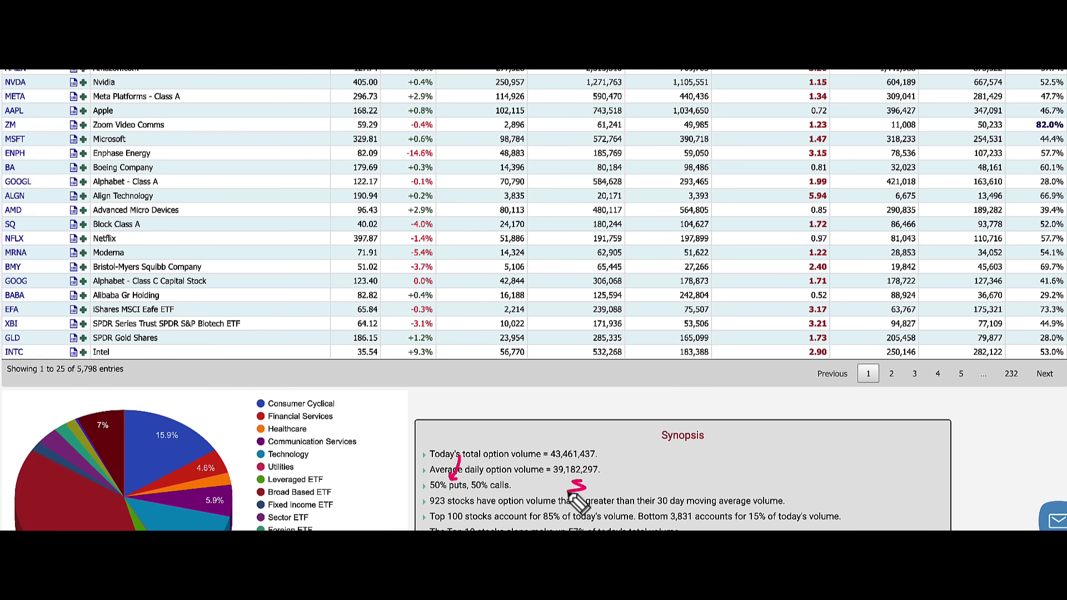
pyautogui.moveTo(578, 500)
pyautogui.mouseDown()
pyautogui.moveTo(640, 479)
pyautogui.moveTo(569, 451)
pyautogui.mouseUp()
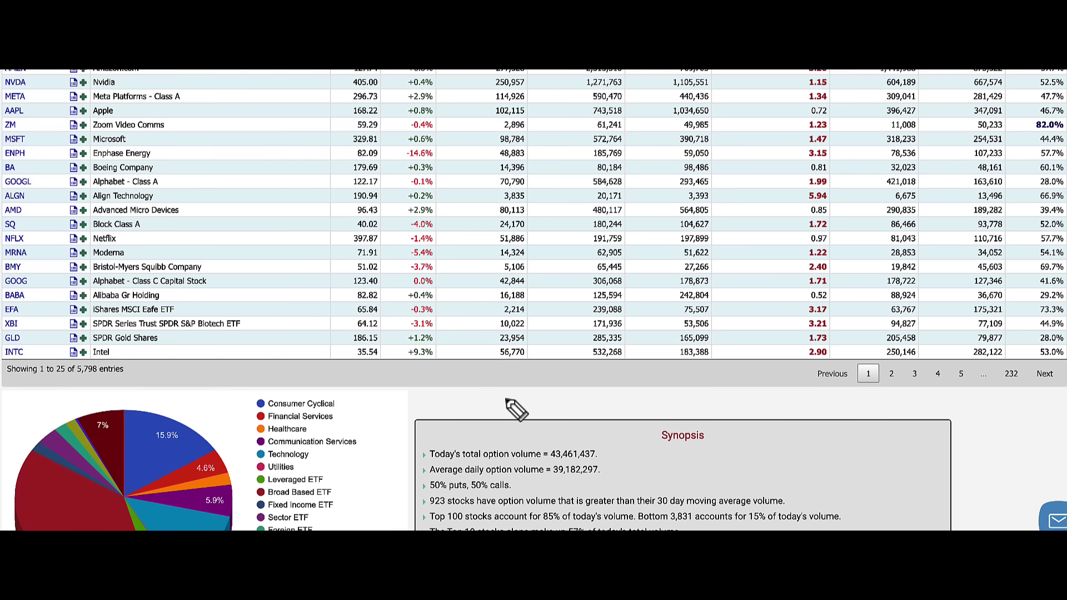
pyautogui.moveTo(556, 439); pyautogui.dragTo(555, 444)
pyautogui.moveTo(554, 434); pyautogui.dragTo(610, 467)
pyautogui.press('Escape')
# Underline the Russell 2000 ETF, circle its put and call volumes, point to and circle the S&P Biotech ETF, and clear the marks
pyautogui.scroll(3, 556, 383)
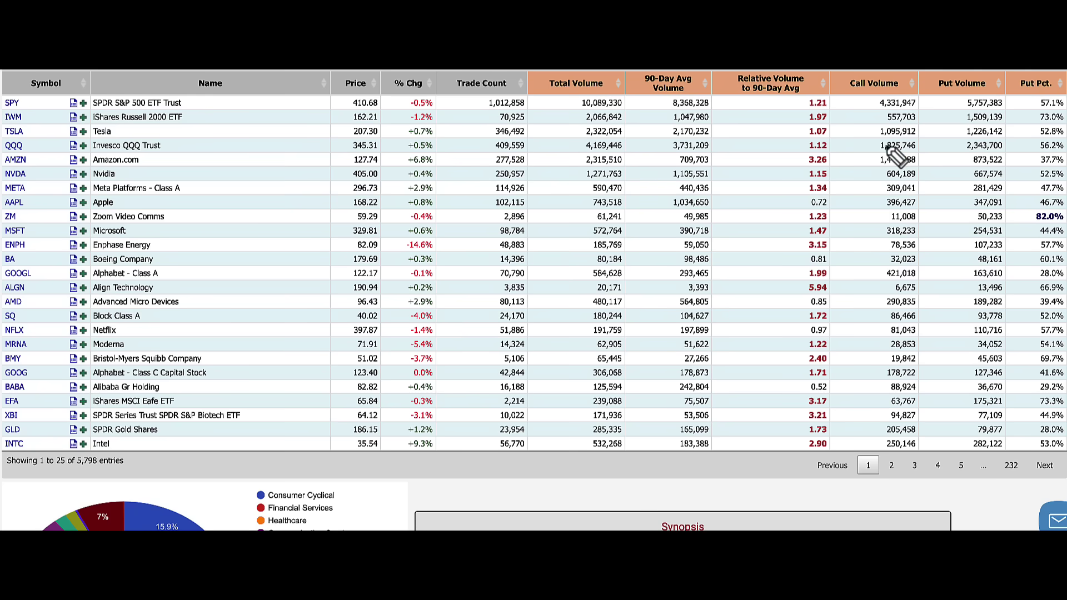
pyautogui.moveTo(120, 121); pyautogui.dragTo(161, 127)
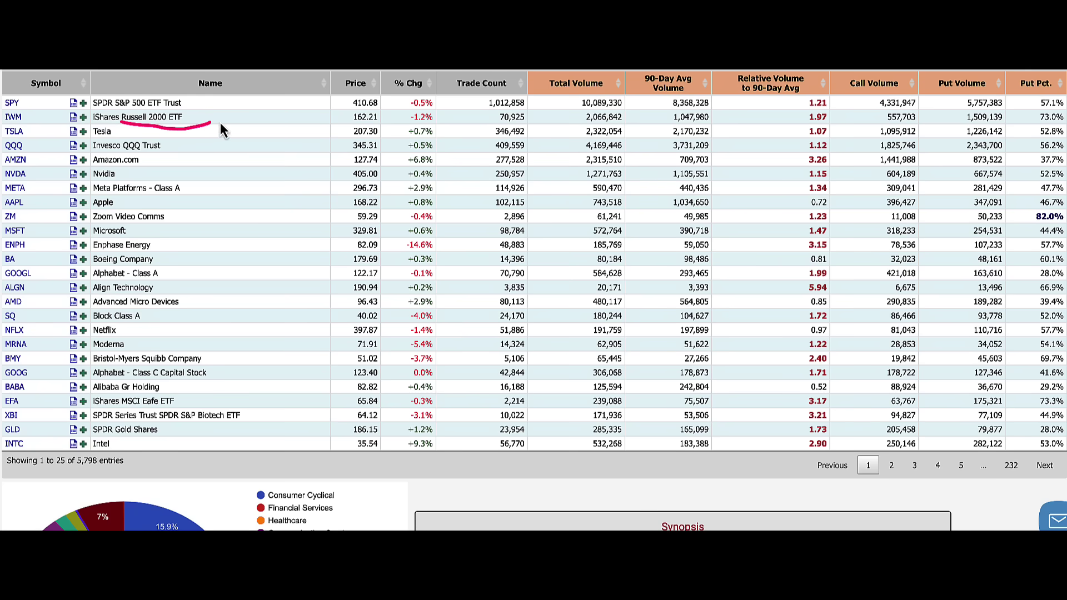
pyautogui.moveTo(958, 113); pyautogui.dragTo(1013, 116)
pyautogui.moveTo(905, 116); pyautogui.dragTo(901, 111)
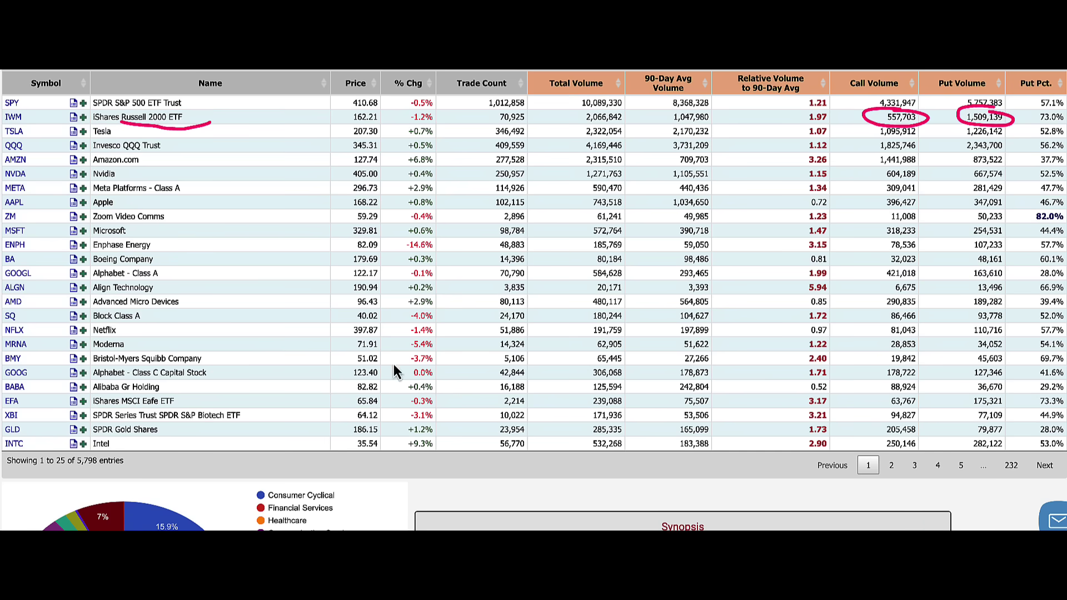
pyautogui.moveTo(271, 368); pyautogui.dragTo(258, 409)
pyautogui.moveTo(184, 402)
pyautogui.mouseDown()
pyautogui.moveTo(174, 424)
pyautogui.moveTo(89, 417)
pyautogui.mouseUp()
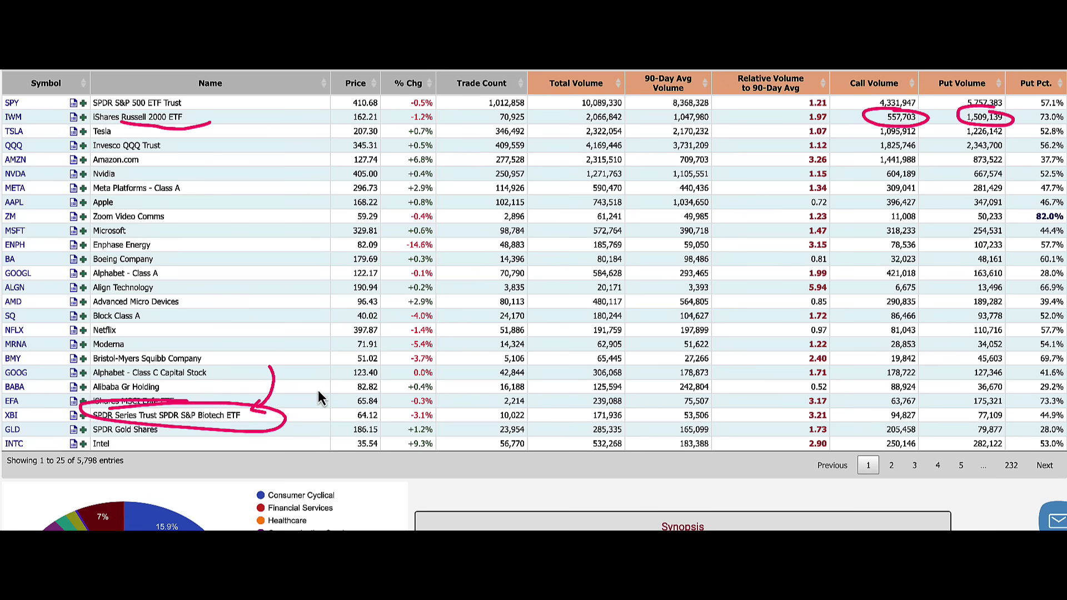
pyautogui.press('Escape')
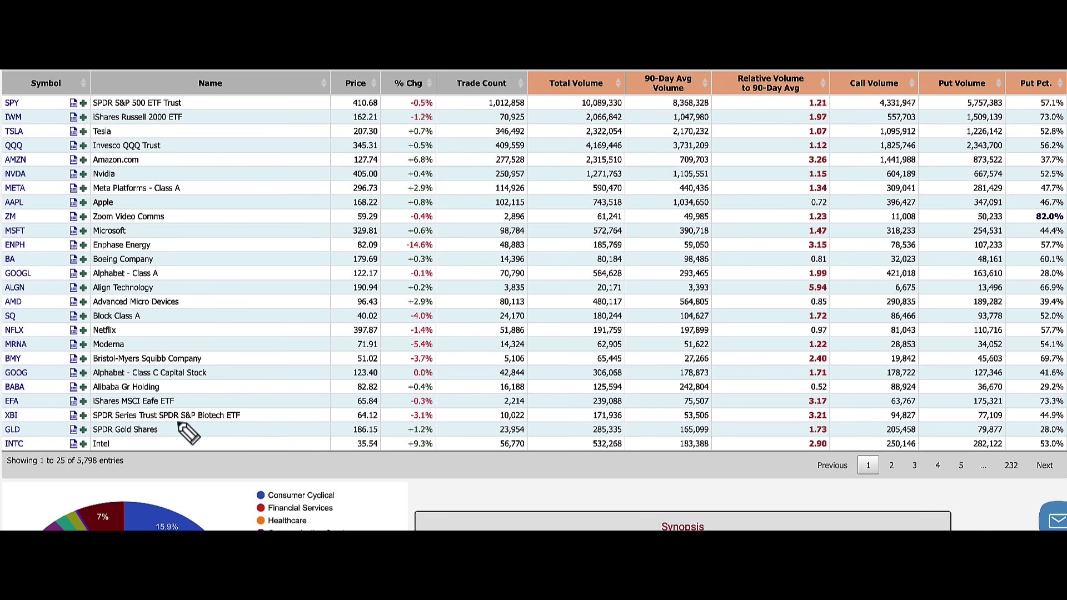
# Underline the GLD ticker and SPDR Gold Shares name, mark the row's call volume, and clear the marks
pyautogui.moveTo(99, 434); pyautogui.dragTo(164, 447)
pyautogui.moveTo(2, 435); pyautogui.dragTo(31, 436)
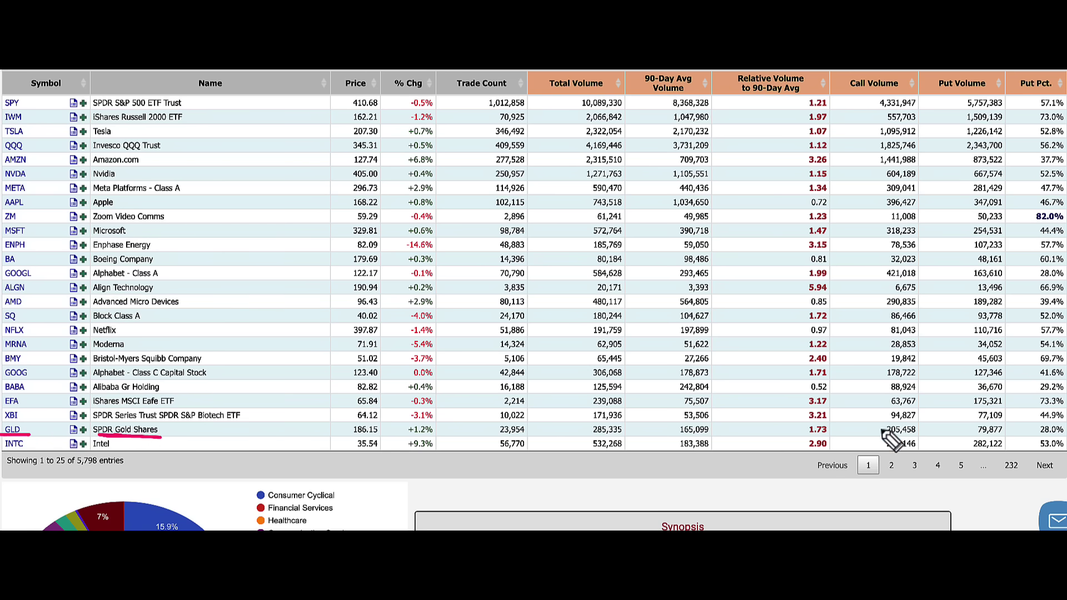
pyautogui.moveTo(883, 434)
pyautogui.mouseDown()
pyautogui.moveTo(911, 437)
pyautogui.moveTo(898, 421)
pyautogui.moveTo(878, 434)
pyautogui.mouseUp()
pyautogui.press('Escape')
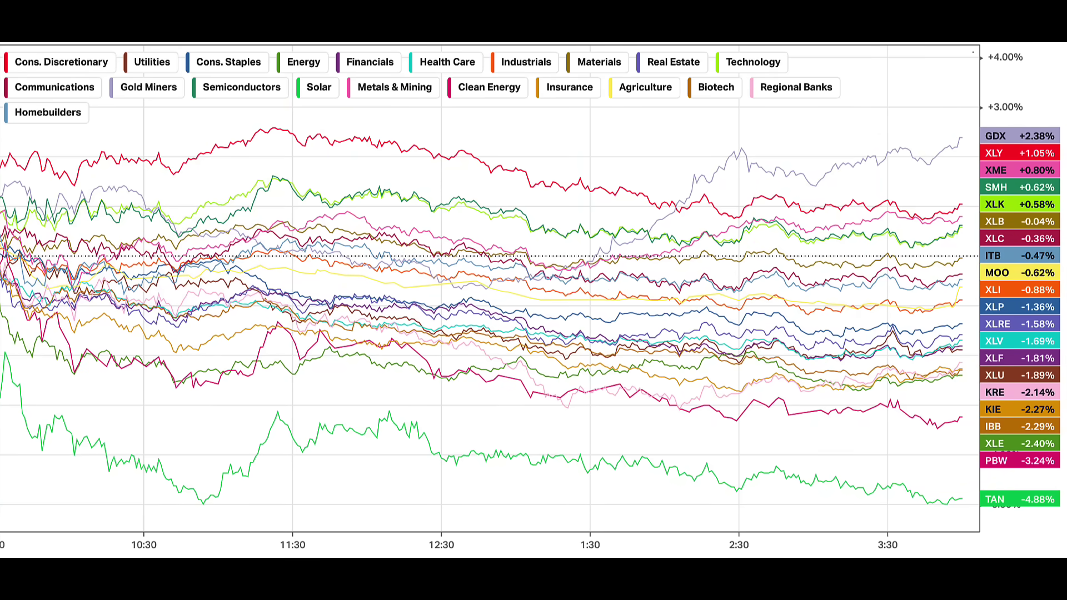
# Point to and circle GDX on the one-day sector chart, draw arrows to SMH, XLK, XME and XLY, circle that group, and clear the drawings
pyautogui.moveTo(927, 83); pyautogui.dragTo(957, 115)
pyautogui.moveTo(1042, 124); pyautogui.dragTo(1065, 148)
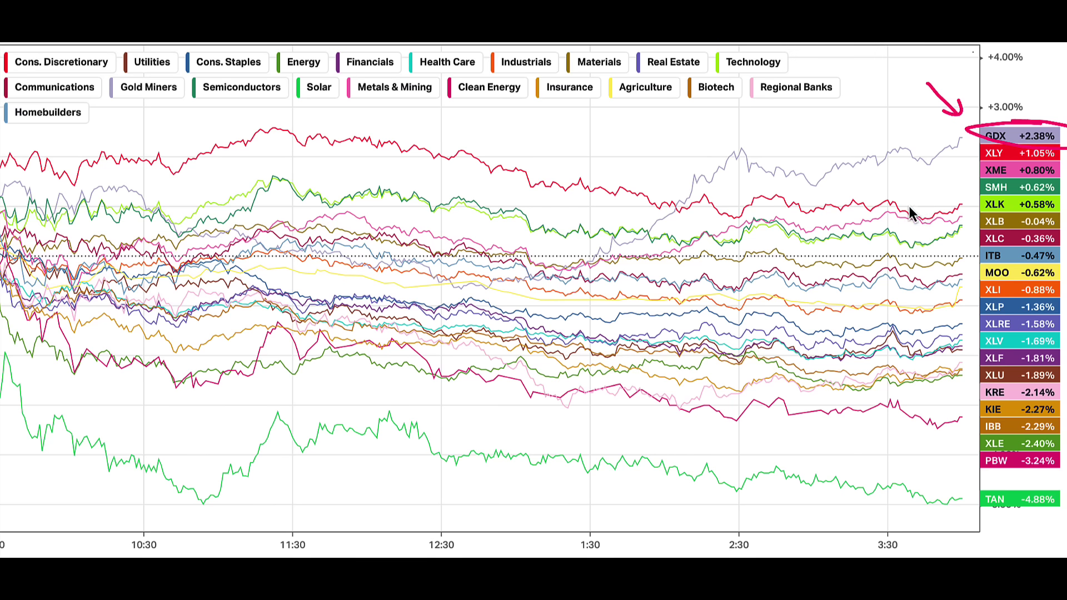
pyautogui.moveTo(911, 222)
pyautogui.mouseDown()
pyautogui.moveTo(968, 192)
pyautogui.moveTo(966, 205)
pyautogui.mouseUp()
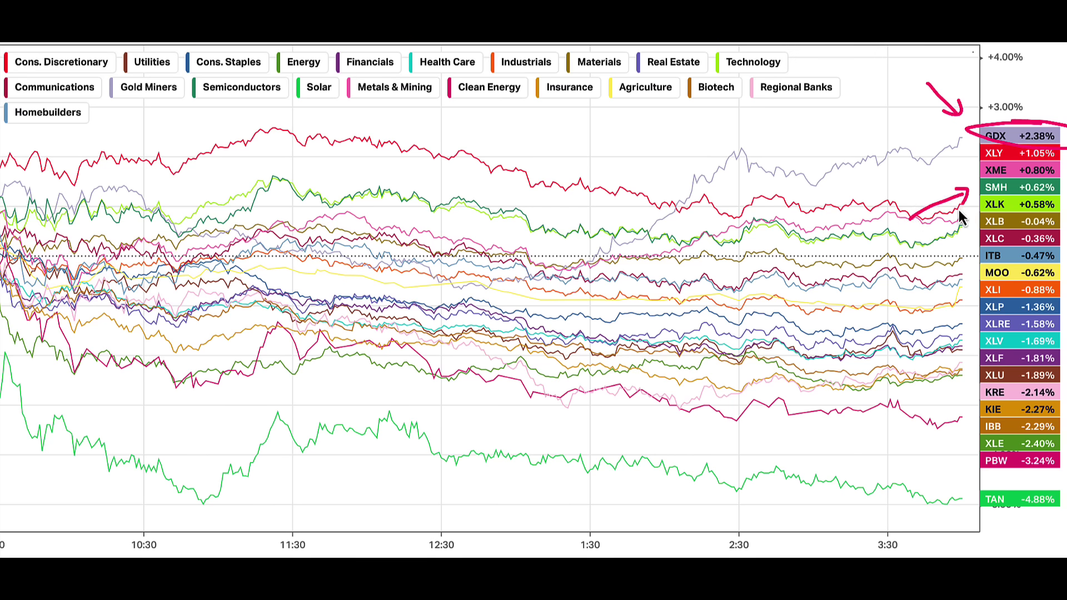
pyautogui.moveTo(925, 235); pyautogui.dragTo(954, 213)
pyautogui.moveTo(944, 210)
pyautogui.mouseDown()
pyautogui.moveTo(961, 208)
pyautogui.moveTo(960, 225)
pyautogui.mouseUp()
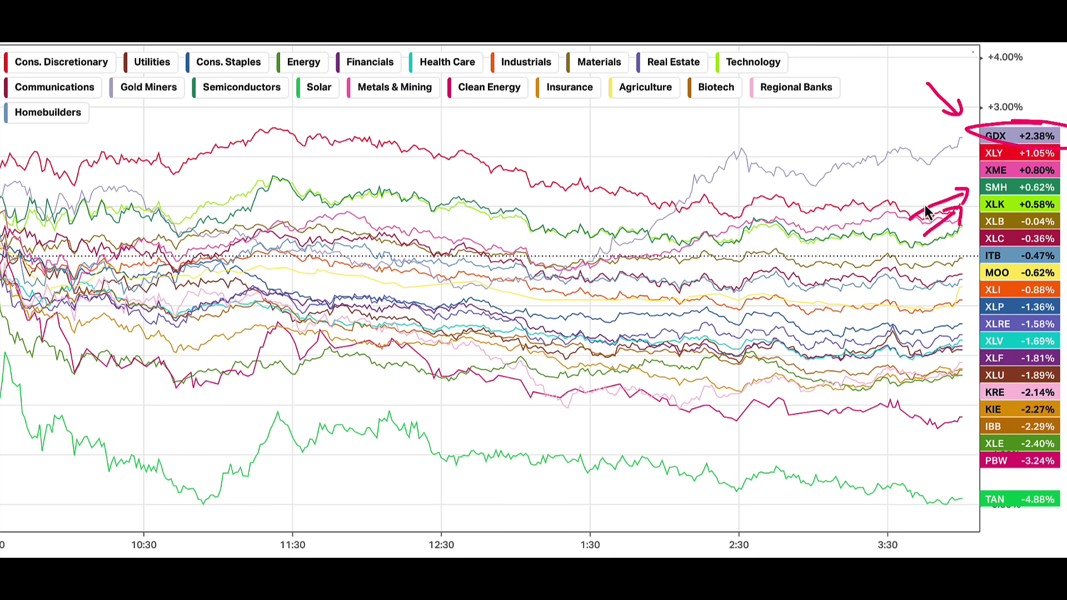
pyautogui.moveTo(908, 197)
pyautogui.mouseDown()
pyautogui.moveTo(962, 180)
pyautogui.moveTo(962, 149)
pyautogui.moveTo(961, 159)
pyautogui.mouseUp()
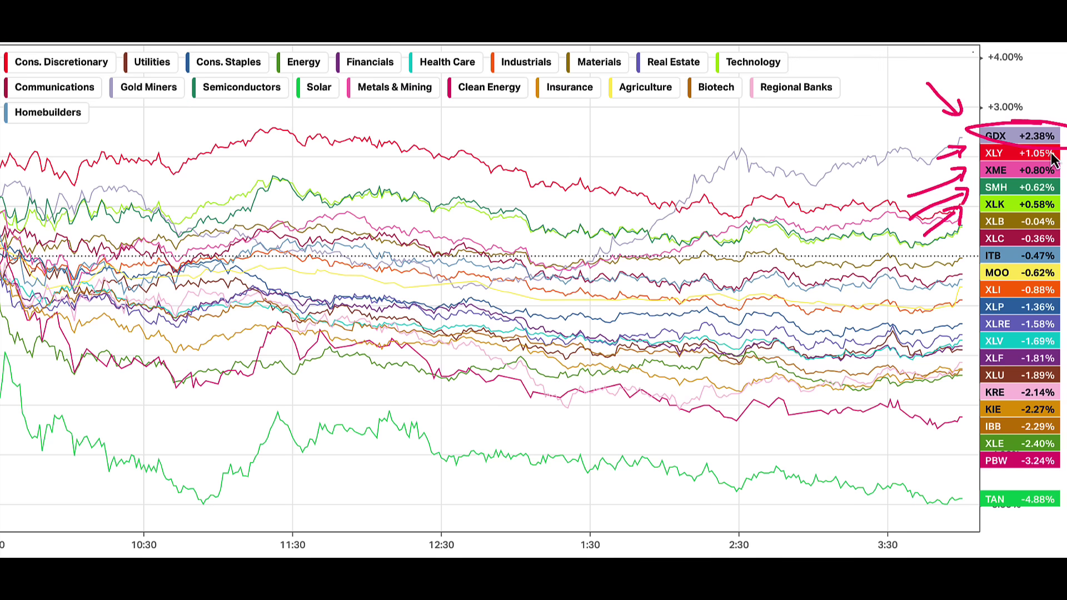
pyautogui.moveTo(1049, 148); pyautogui.dragTo(1066, 227)
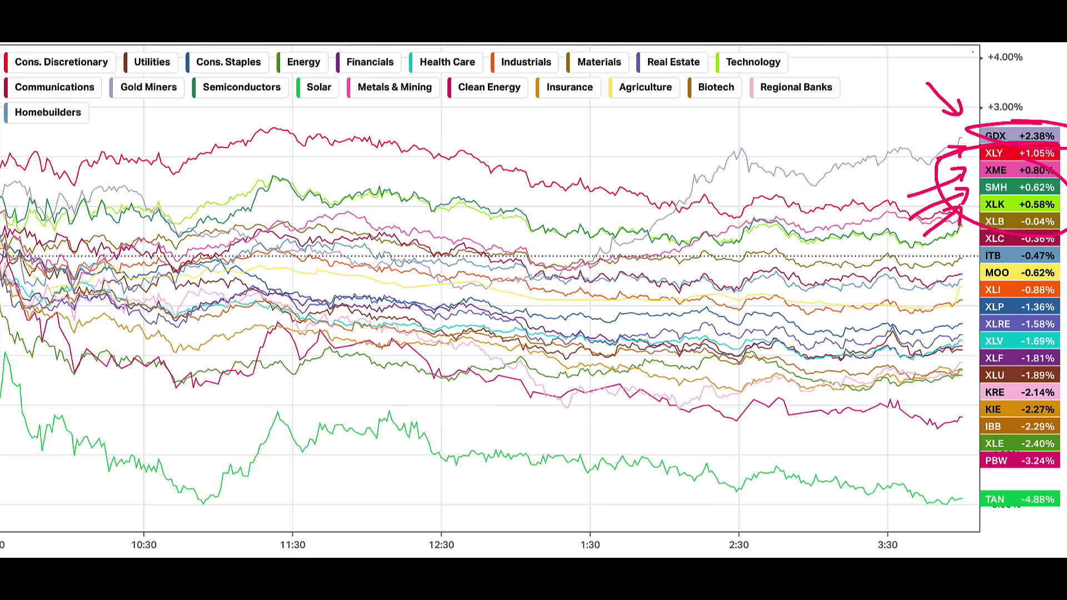
pyautogui.press('Escape')
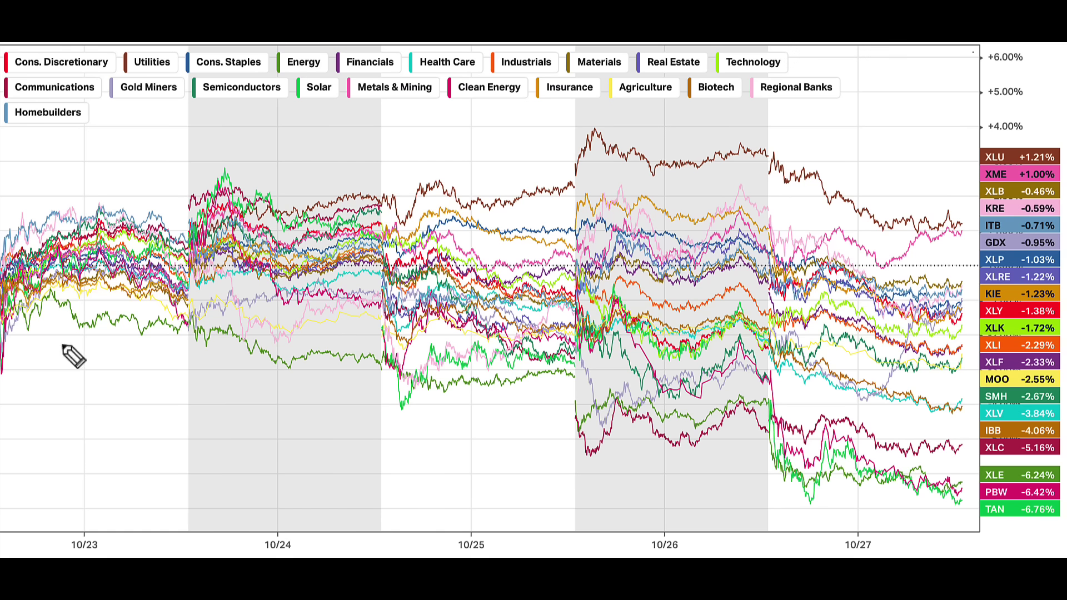
# Mark the middle and lower sector returns on the 10/23–10/27 sector performance chart
pyautogui.moveTo(1048, 333); pyautogui.dragTo(1000, 315)
pyautogui.moveTo(795, 428)
pyautogui.mouseDown()
pyautogui.moveTo(986, 382)
pyautogui.moveTo(967, 395)
pyautogui.mouseUp()
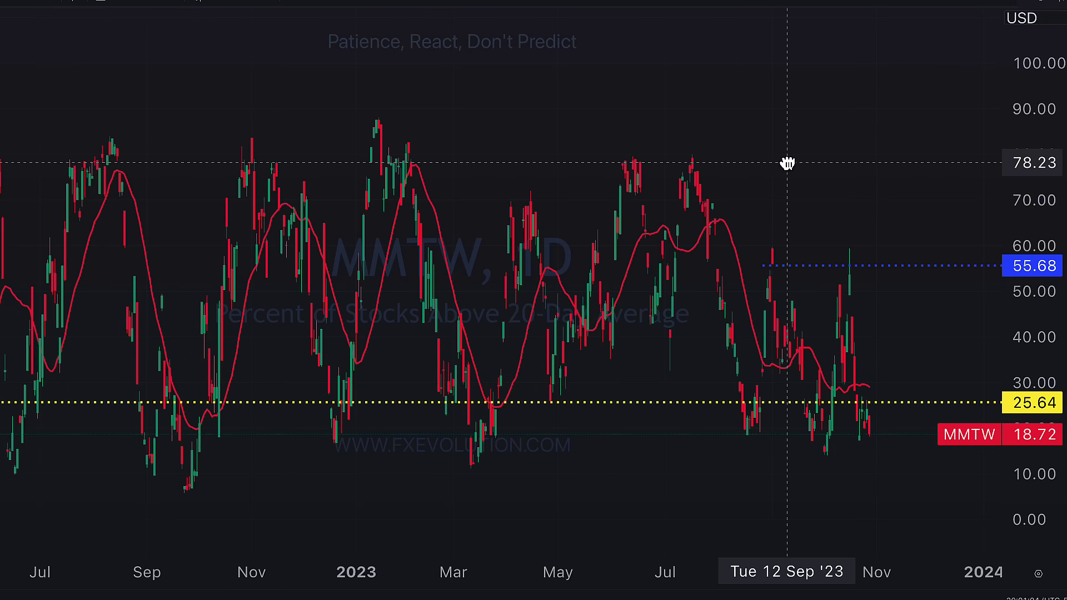
# Circle the latest lows on the MMTW chart with arrows to them, write and circle "<20" beside them, and clear the drawings
pyautogui.moveTo(786, 162); pyautogui.dragTo(775, 113)
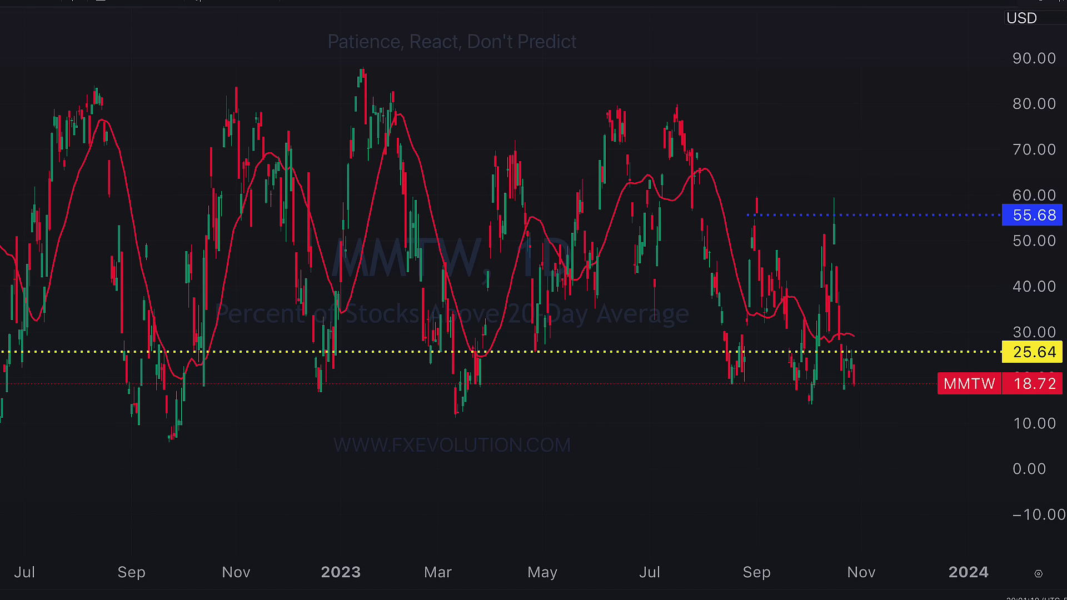
pyautogui.moveTo(768, 469)
pyautogui.mouseDown()
pyautogui.moveTo(834, 424)
pyautogui.moveTo(846, 431)
pyautogui.mouseUp()
pyautogui.moveTo(859, 378); pyautogui.dragTo(906, 390)
pyautogui.moveTo(607, 390)
pyautogui.mouseDown()
pyautogui.moveTo(610, 411)
pyautogui.moveTo(676, 409)
pyautogui.mouseUp()
pyautogui.moveTo(661, 359)
pyautogui.mouseDown()
pyautogui.moveTo(522, 428)
pyautogui.moveTo(839, 413)
pyautogui.mouseUp()
pyautogui.moveTo(517, 306); pyautogui.dragTo(845, 385)
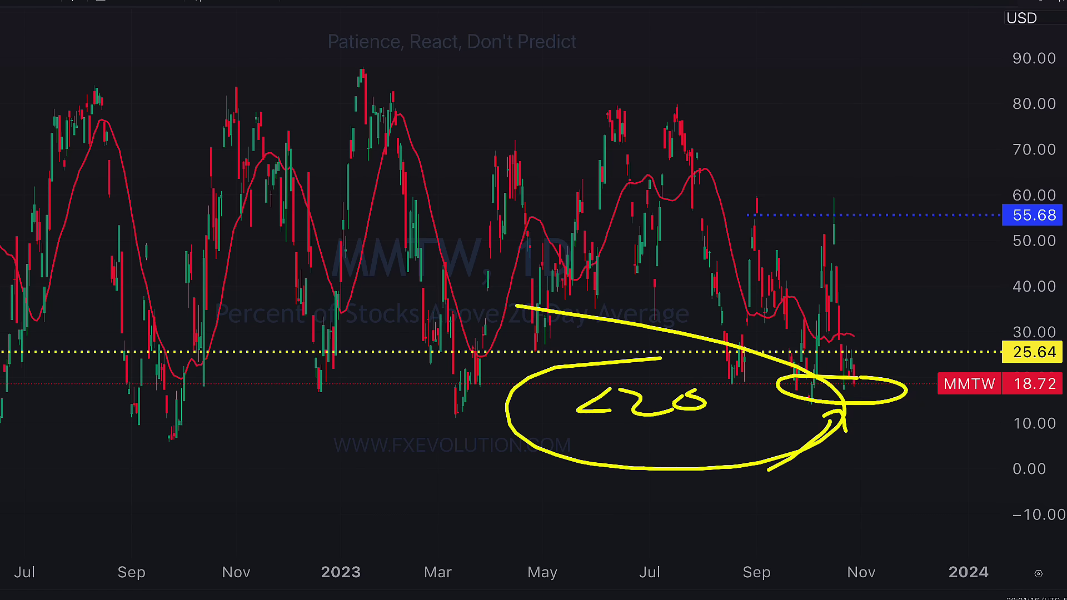
pyautogui.press('Escape')
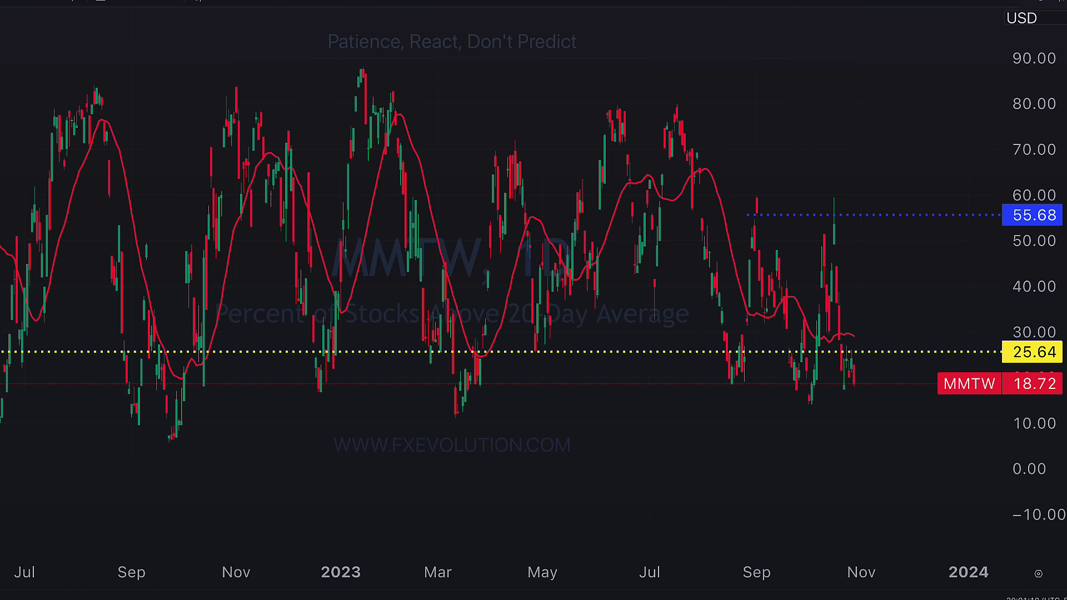
# Switch to the MMFI 50-day average chart and compare the latest reading with the lows of previous years
pyautogui.press('Down')
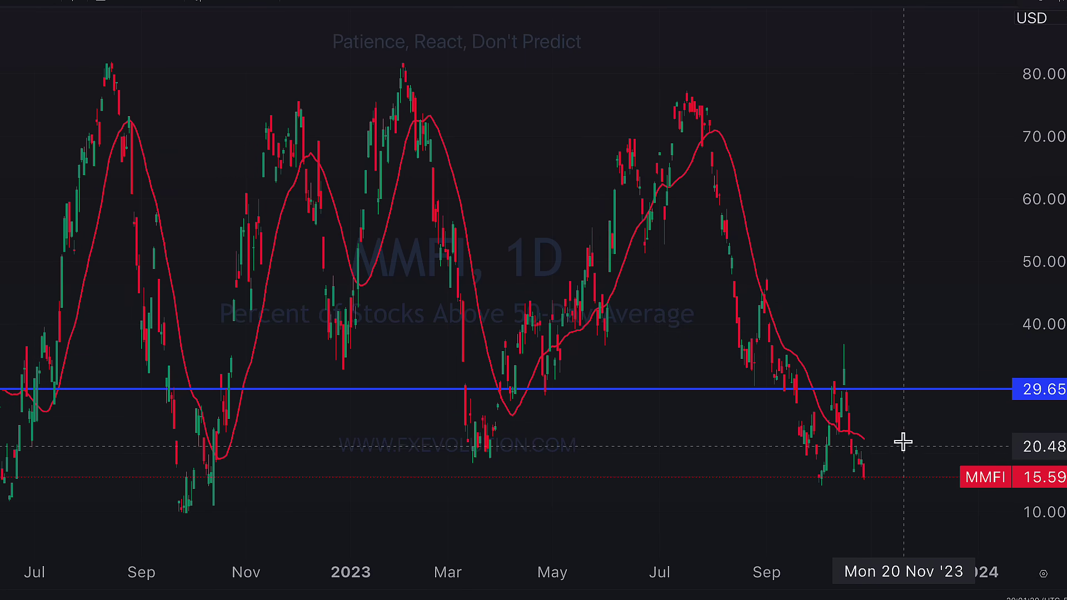
pyautogui.moveTo(904, 443); pyautogui.dragTo(886, 352)
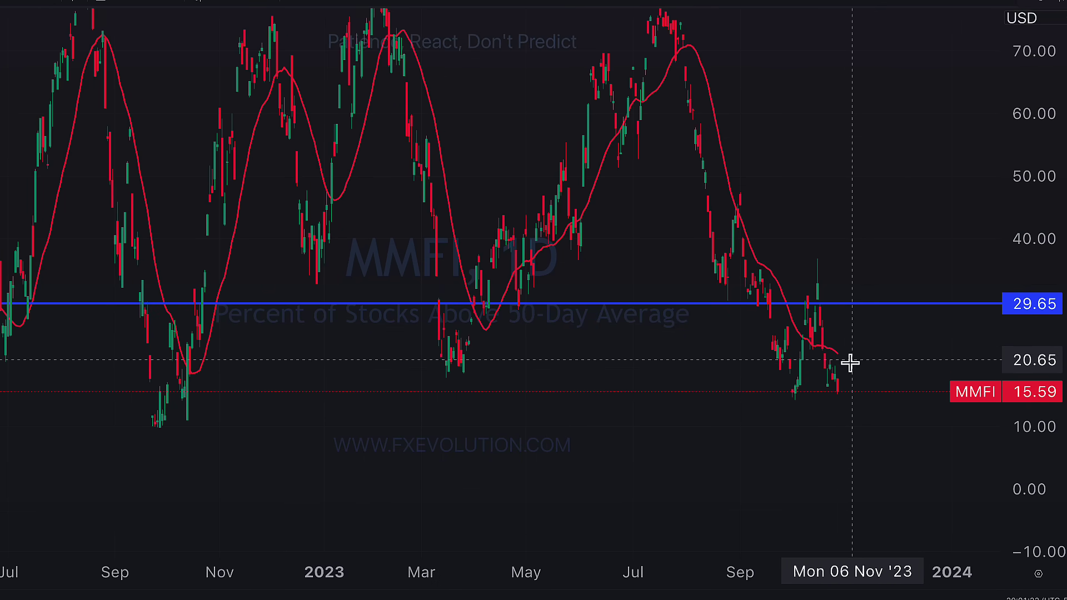
pyautogui.scroll(-3, 895, 450)
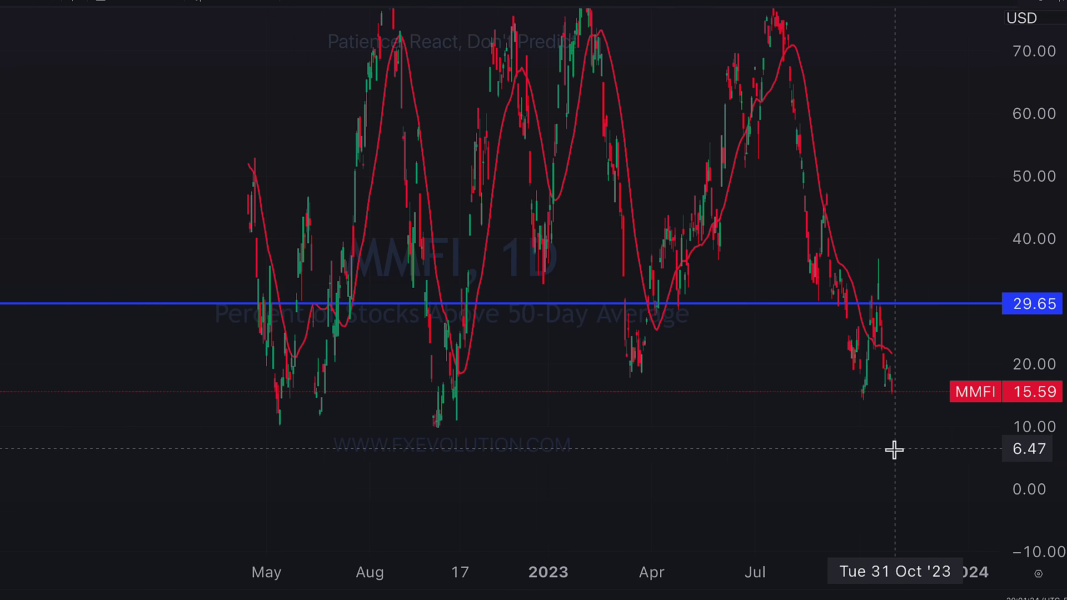
pyautogui.scroll(-2, 806, 428)
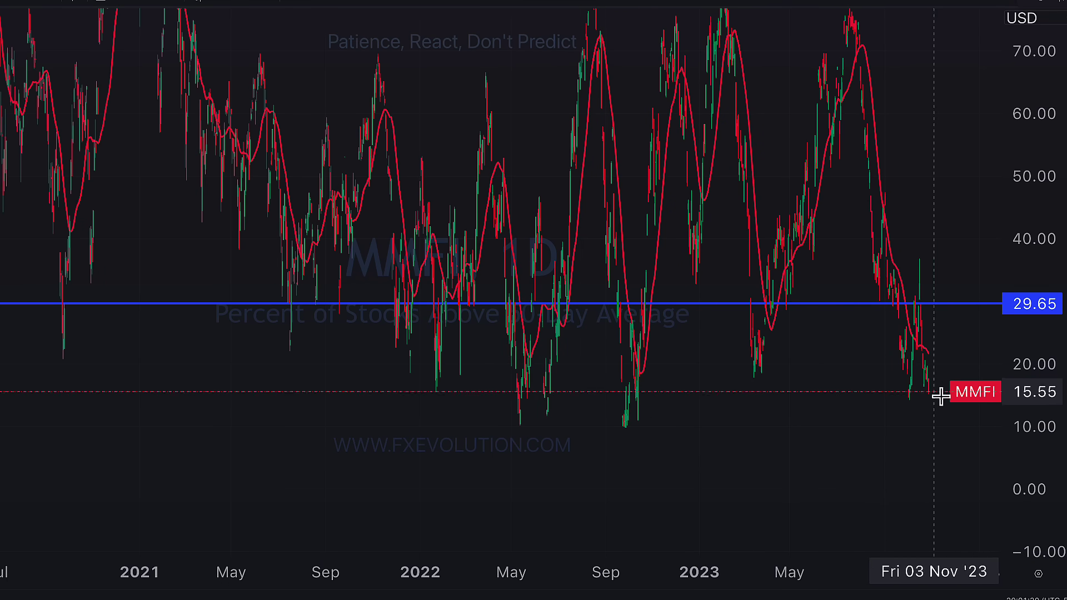
pyautogui.moveTo(871, 440); pyautogui.dragTo(849, 407)
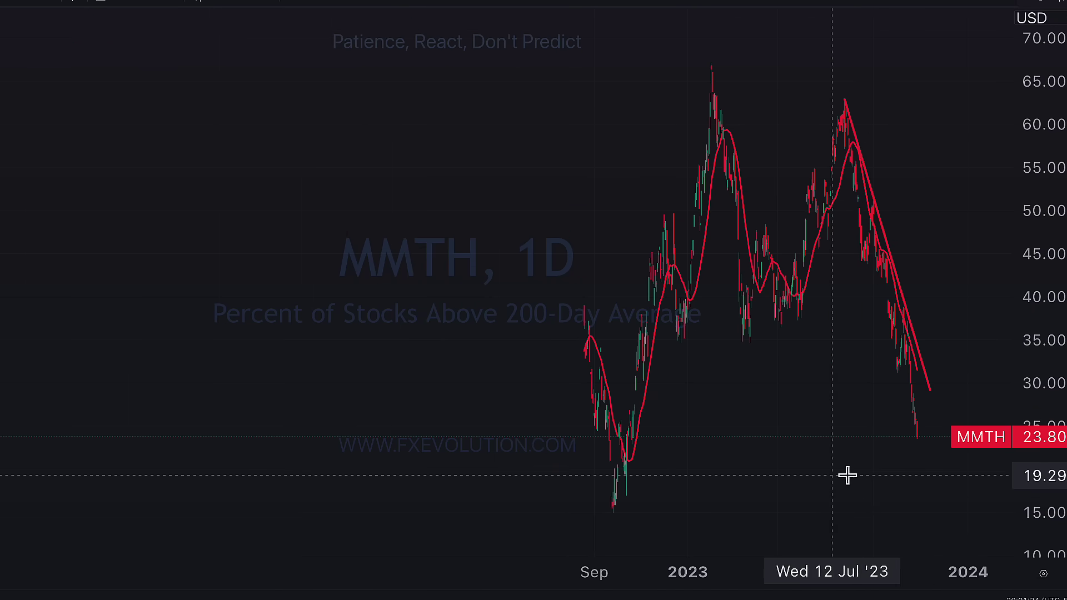
# Bring the 2022 lows into view on the MMTH 200-day average chart, compress its value scale, and write and circle "14"
pyautogui.moveTo(822, 478); pyautogui.dragTo(728, 378)
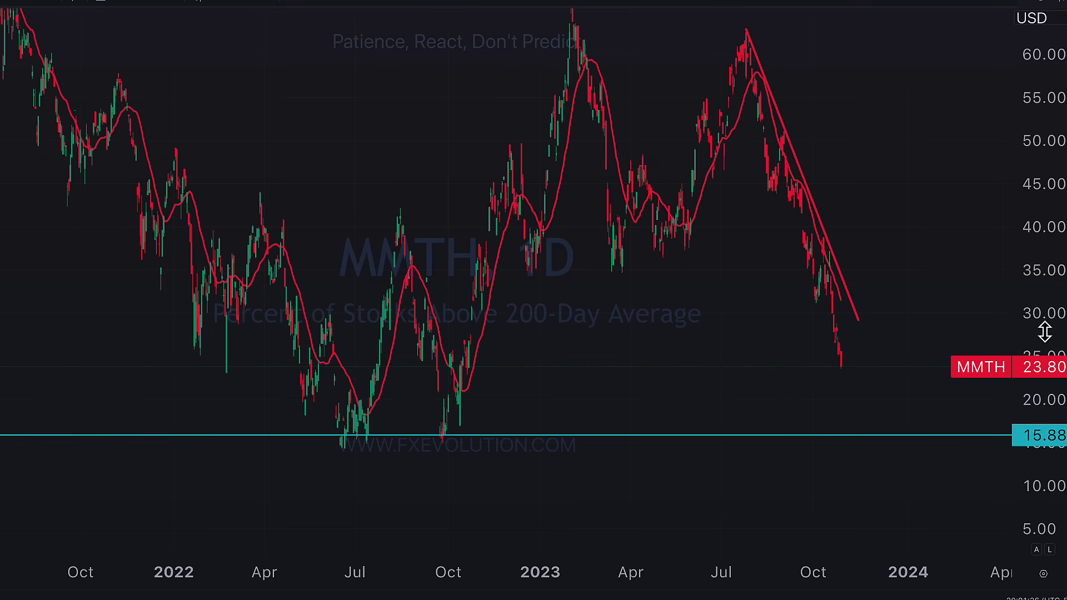
pyautogui.moveTo(1028, 333); pyautogui.dragTo(1027, 373)
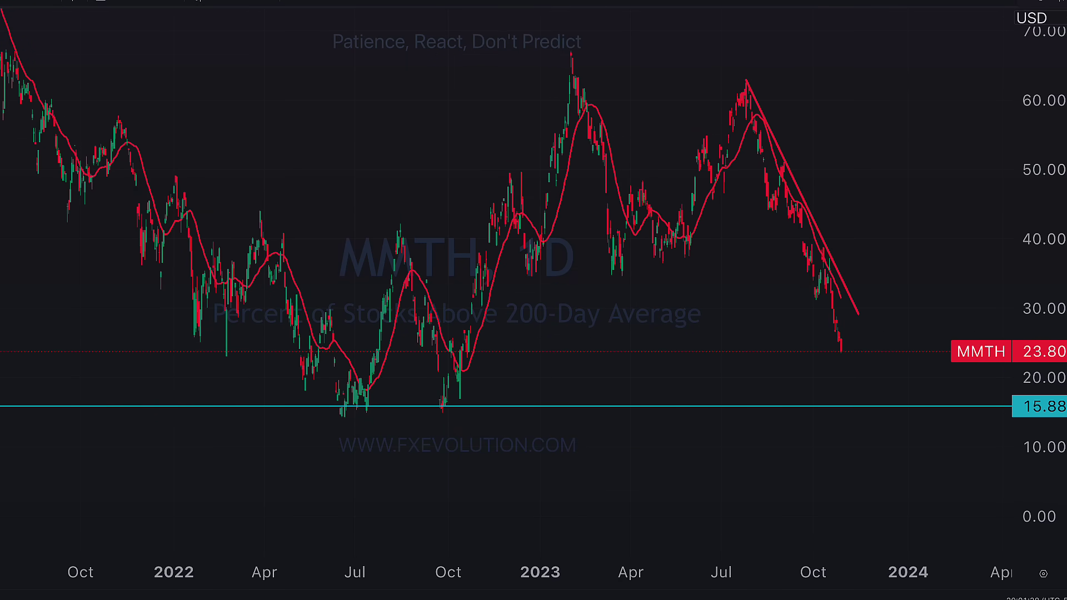
pyautogui.moveTo(499, 212)
pyautogui.mouseDown()
pyautogui.moveTo(493, 226)
pyautogui.moveTo(535, 226)
pyautogui.mouseUp()
pyautogui.moveTo(484, 193); pyautogui.dragTo(448, 171)
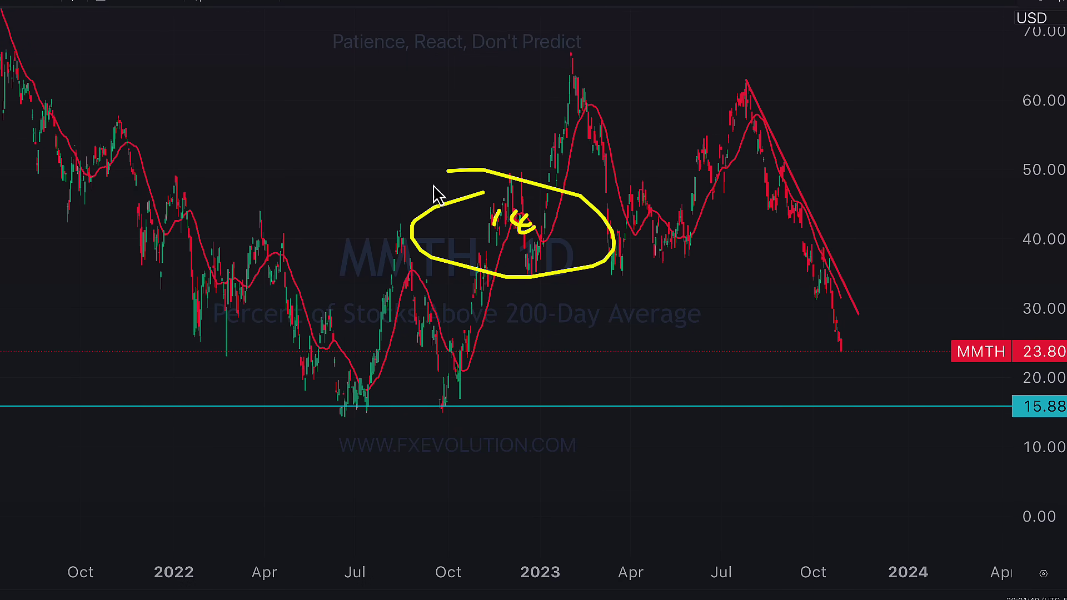
# Draw an arrow from MMTH's latest reading to a circle at the 15.88 line, mark both 2022 lows with arrows, and clear the drawings
pyautogui.moveTo(841, 340)
pyautogui.mouseDown()
pyautogui.moveTo(853, 399)
pyautogui.moveTo(856, 385)
pyautogui.mouseUp()
pyautogui.moveTo(860, 382); pyautogui.dragTo(823, 375)
pyautogui.moveTo(522, 344); pyautogui.dragTo(478, 370)
pyautogui.moveTo(415, 353); pyautogui.dragTo(392, 376)
pyautogui.moveTo(381, 371); pyautogui.dragTo(395, 390)
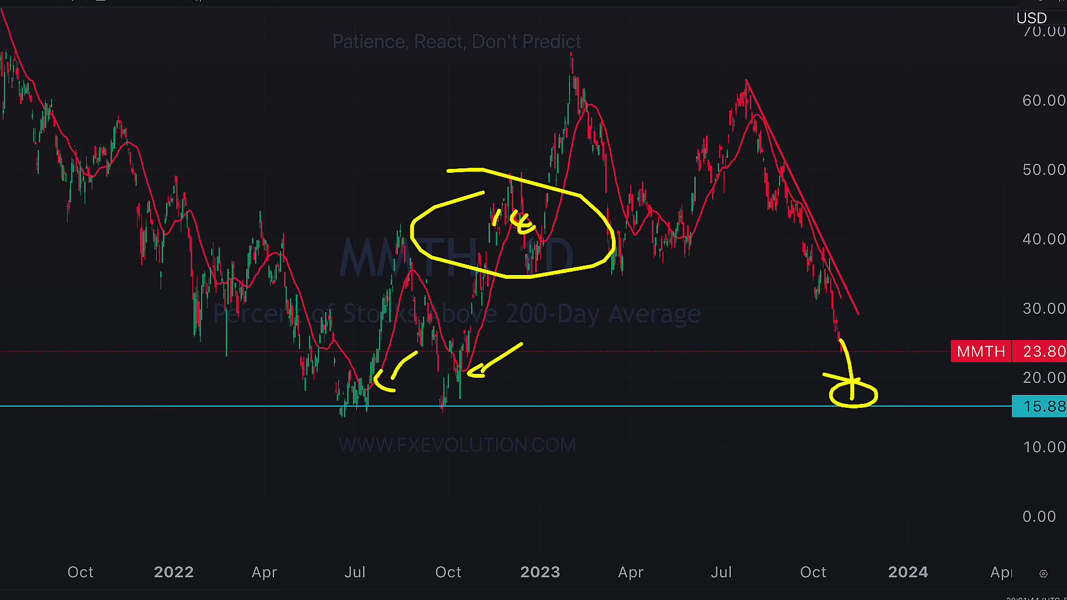
pyautogui.press('Escape')
# Switch to the US02Y/US10Y daily chart and frame the recent decline together with the 0.998% line on a compressed scale
pyautogui.moveTo(667, 181); pyautogui.dragTo(660, 246)
pyautogui.scroll(3, 653, 281)
pyautogui.moveTo(578, 241); pyautogui.dragTo(605, 250)
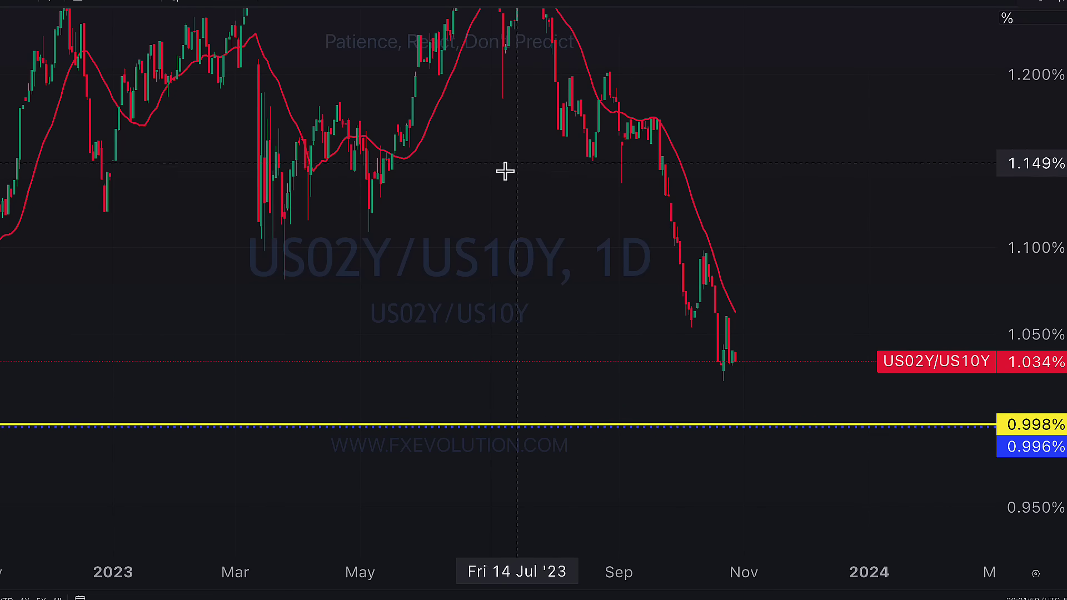
pyautogui.moveTo(1053, 312); pyautogui.dragTo(1052, 292)
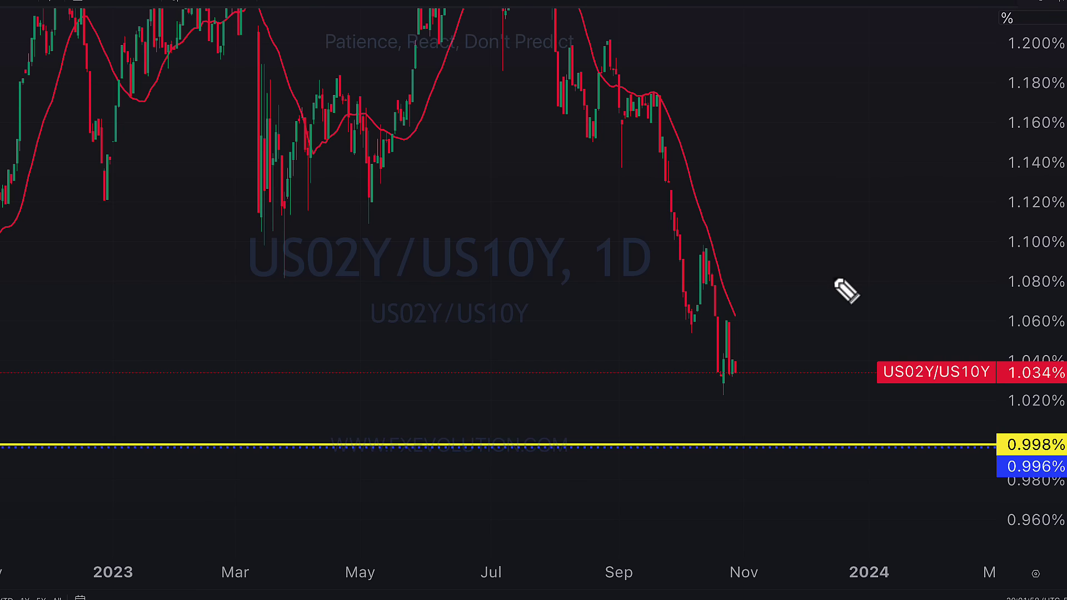
# Point an arrow at the latest US02Y/US10Y candle, circle 1.034%, sketch a path down toward the 0.998% line, and clear the drawings
pyautogui.moveTo(821, 275)
pyautogui.mouseDown()
pyautogui.moveTo(776, 367)
pyautogui.moveTo(842, 379)
pyautogui.mouseUp()
pyautogui.moveTo(1014, 365)
pyautogui.mouseDown()
pyautogui.moveTo(968, 376)
pyautogui.moveTo(1009, 351)
pyautogui.mouseUp()
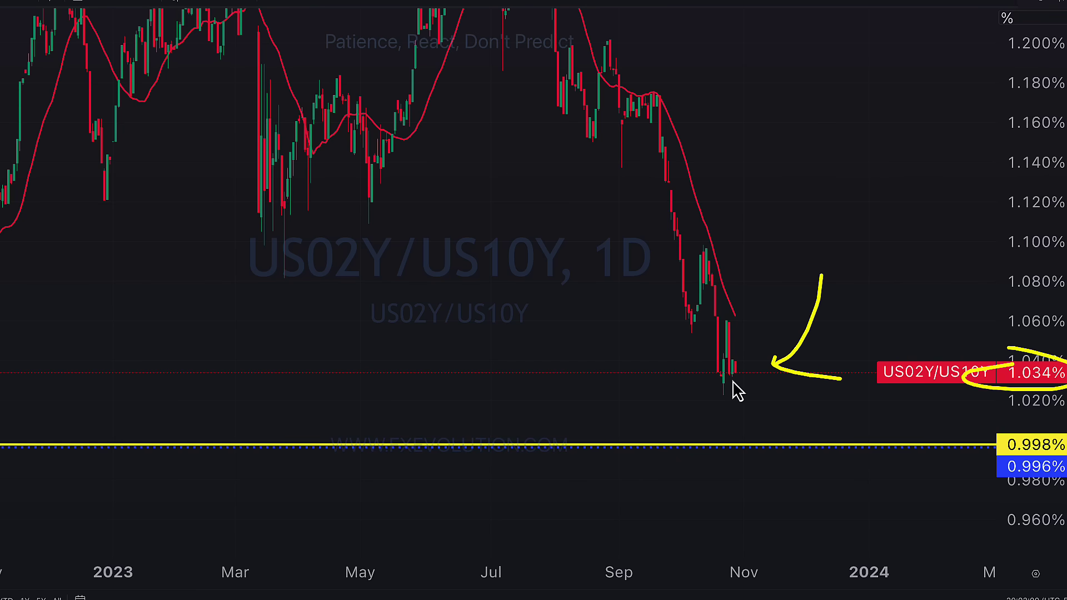
pyautogui.moveTo(735, 373)
pyautogui.mouseDown()
pyautogui.moveTo(785, 489)
pyautogui.moveTo(741, 500)
pyautogui.moveTo(779, 508)
pyautogui.moveTo(849, 412)
pyautogui.moveTo(865, 422)
pyautogui.mouseUp()
pyautogui.moveTo(832, 412); pyautogui.dragTo(857, 399)
pyautogui.press('Escape')
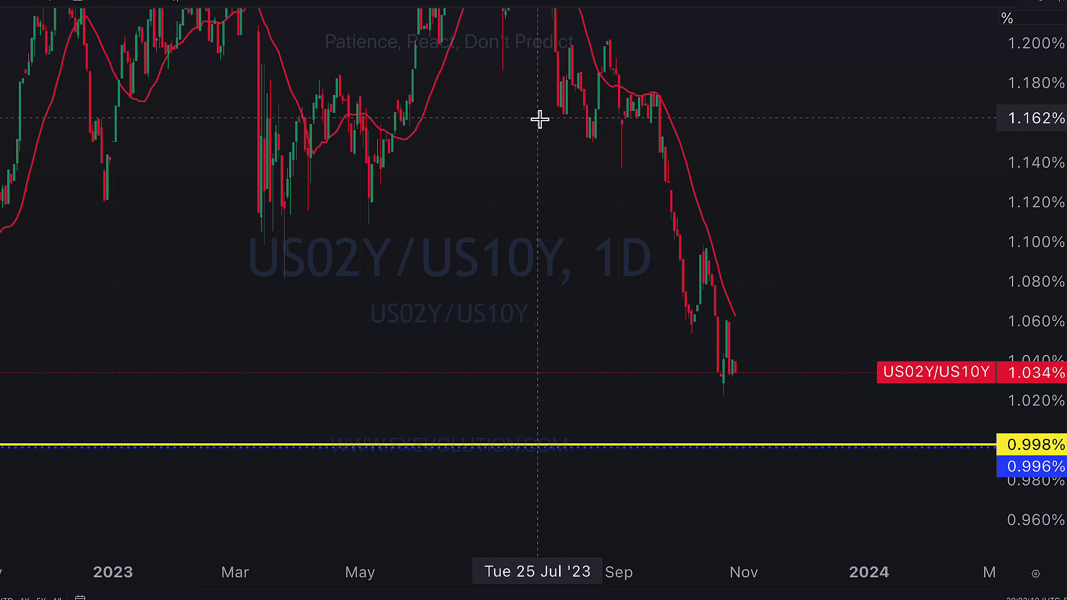
# Switch to the TLT chart, center the latest price action, and change the timeframe from weekly to daily
pyautogui.click(665, 3)
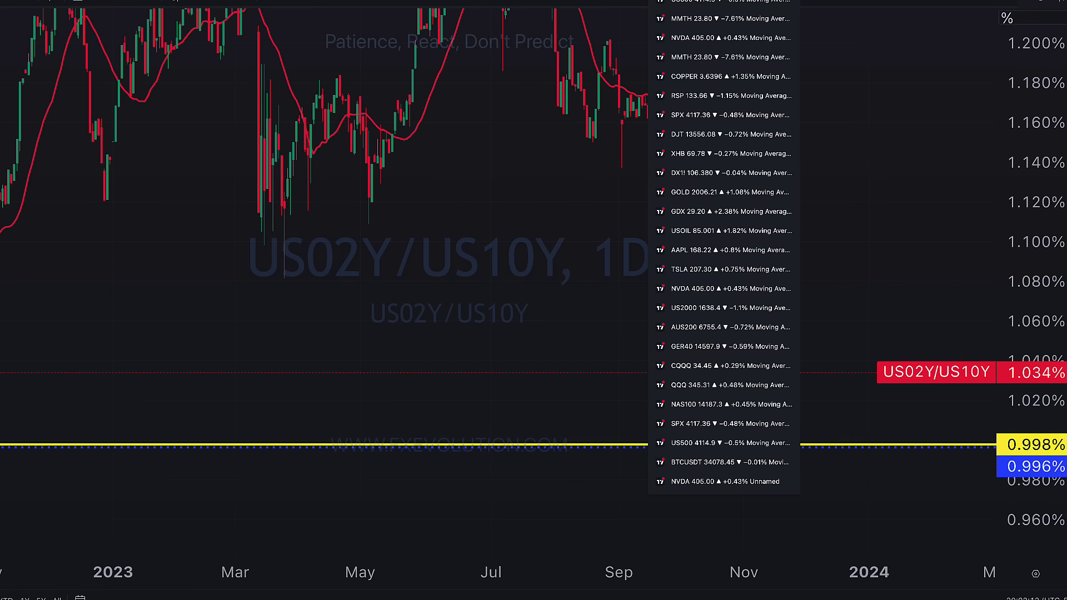
pyautogui.click(672, 201)
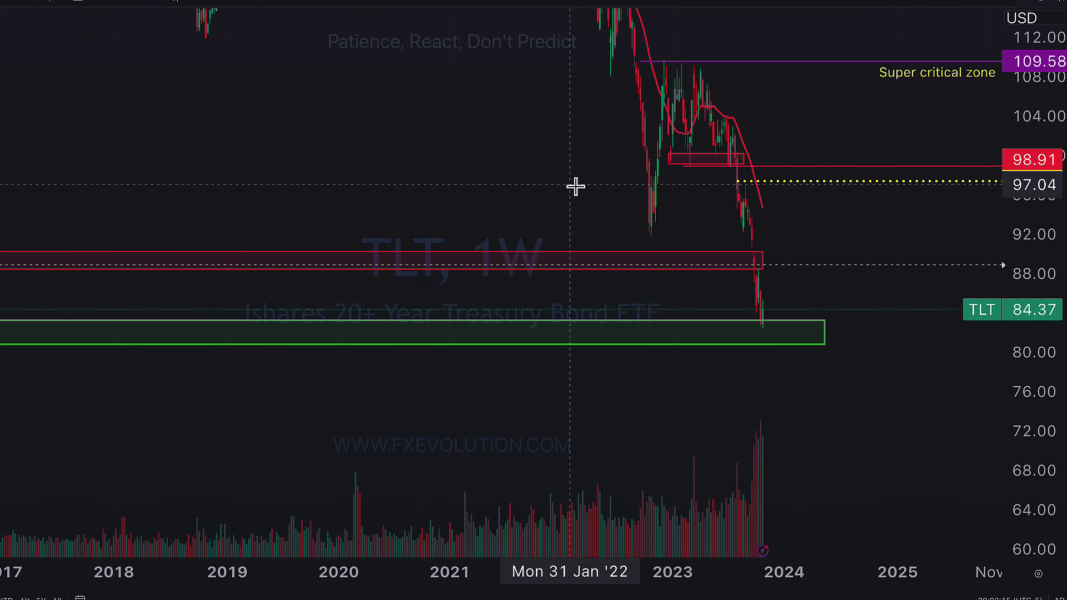
pyautogui.moveTo(574, 184); pyautogui.dragTo(539, 203)
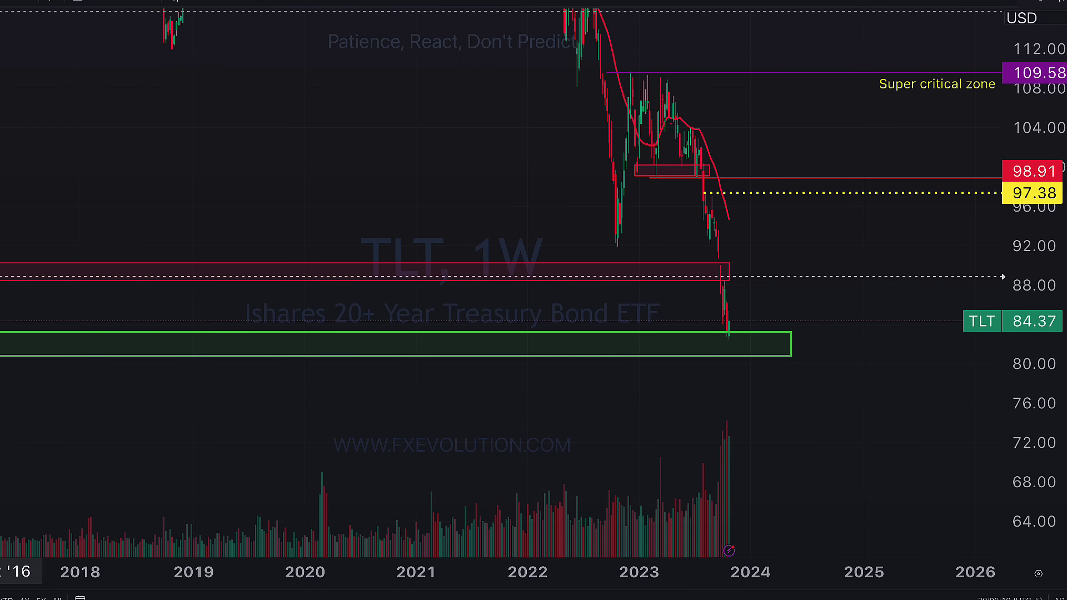
pyautogui.click(3, 4)
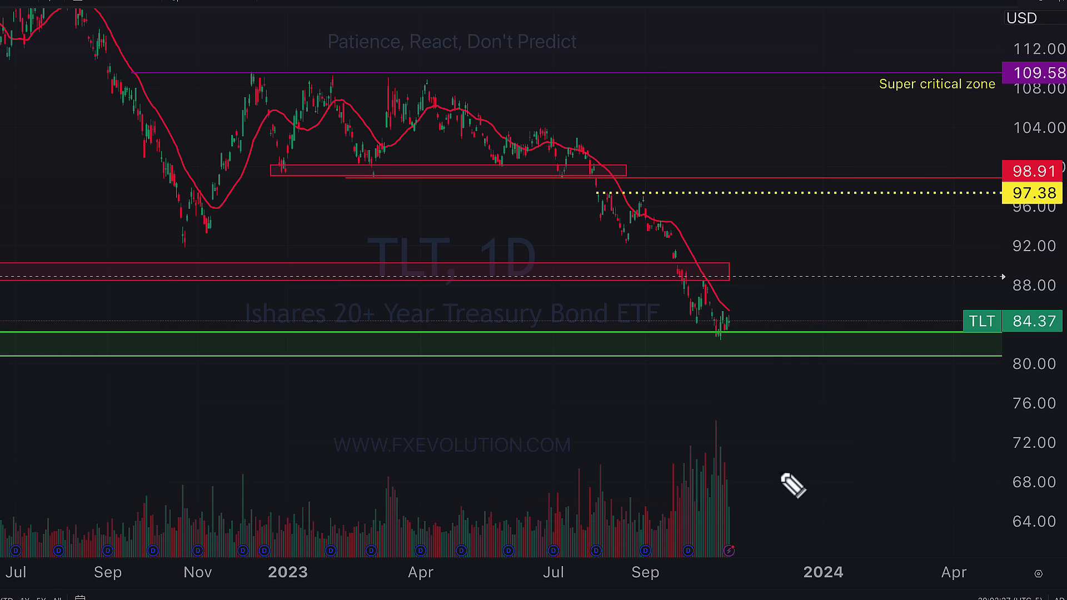
# Circle the recent volume bars on the TLT daily chart with an arrow pointing to them, and clear the drawings
pyautogui.moveTo(743, 439)
pyautogui.mouseDown()
pyautogui.moveTo(826, 478)
pyautogui.moveTo(704, 445)
pyautogui.mouseUp()
pyautogui.moveTo(849, 414); pyautogui.dragTo(773, 476)
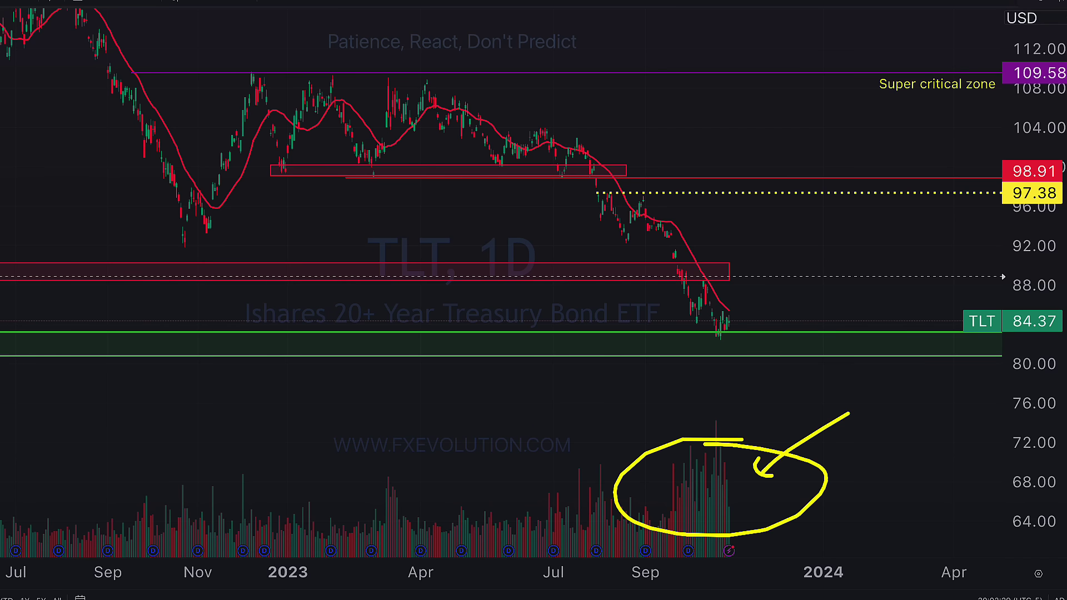
pyautogui.press('Escape')
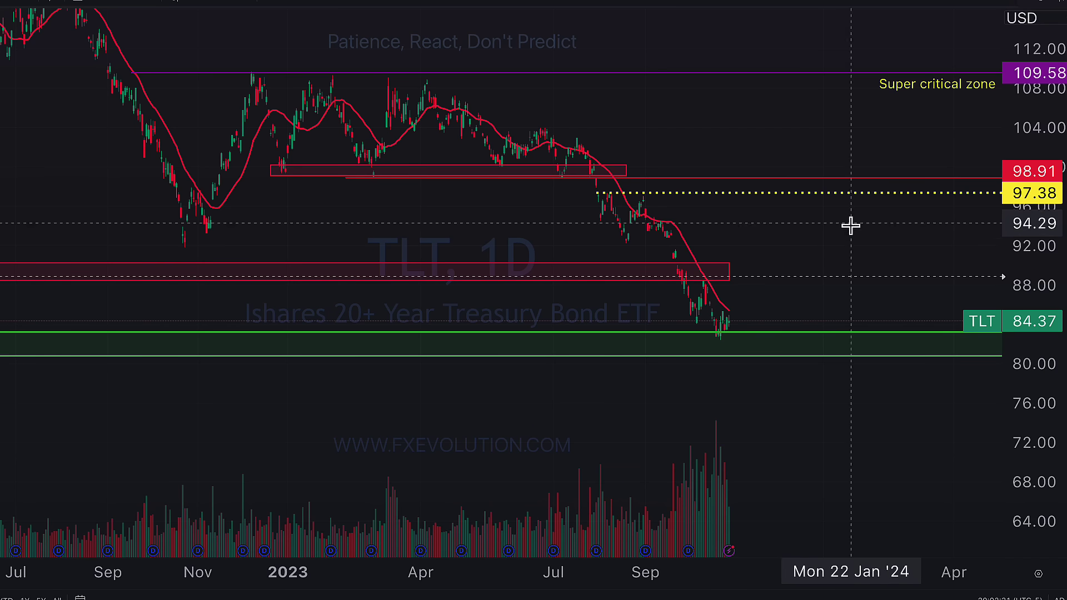
# On the COPPER daily chart, mark the descending trendline with arrows, circle the lows in the lower red zone, and clear the drawings
pyautogui.click(676, 3)
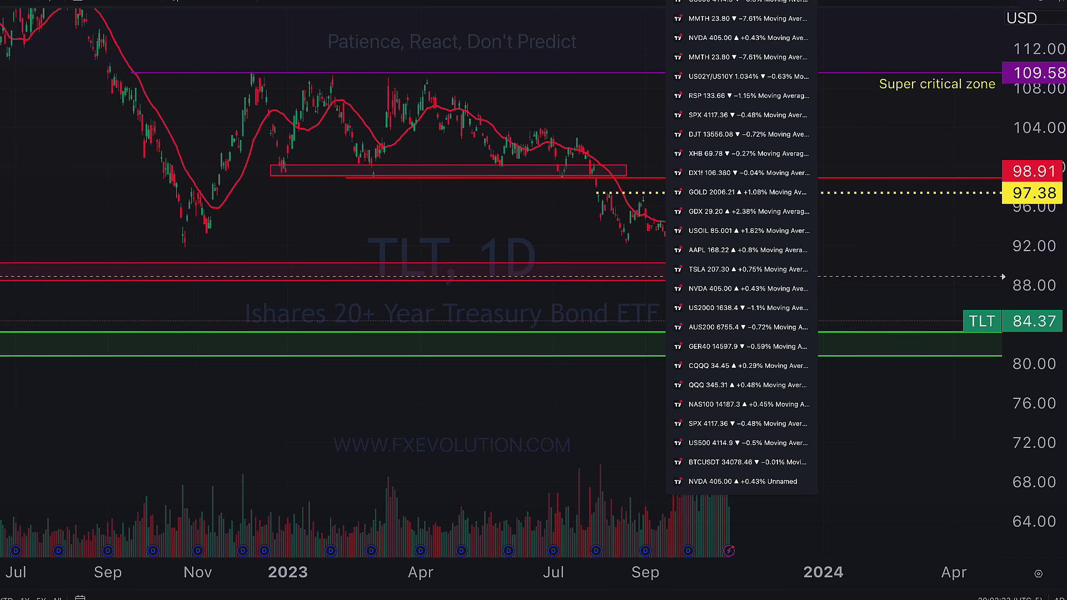
pyautogui.click(759, 211)
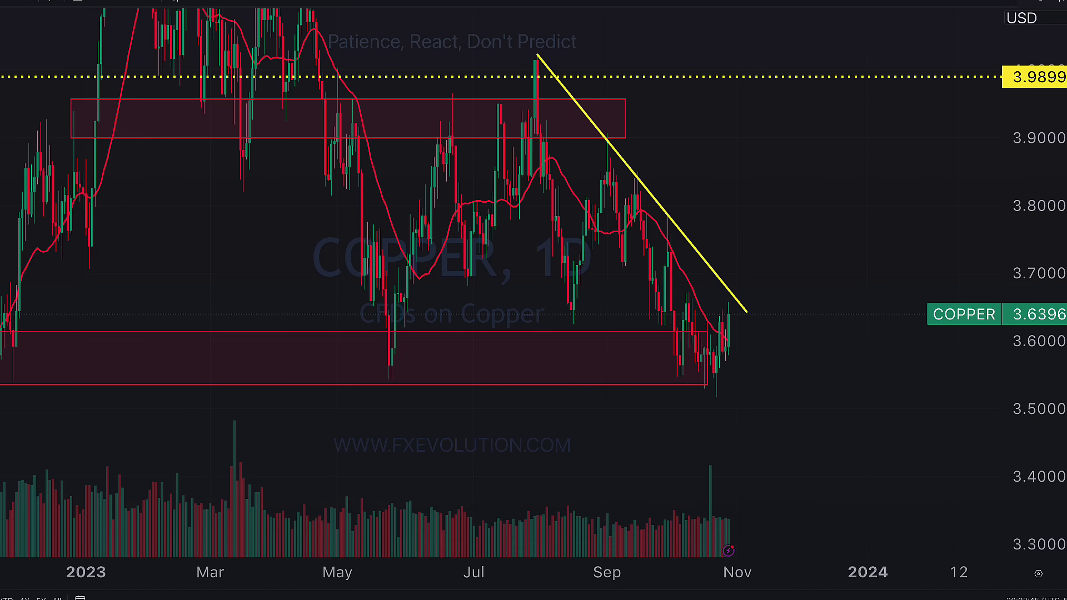
pyautogui.moveTo(735, 205); pyautogui.dragTo(734, 293)
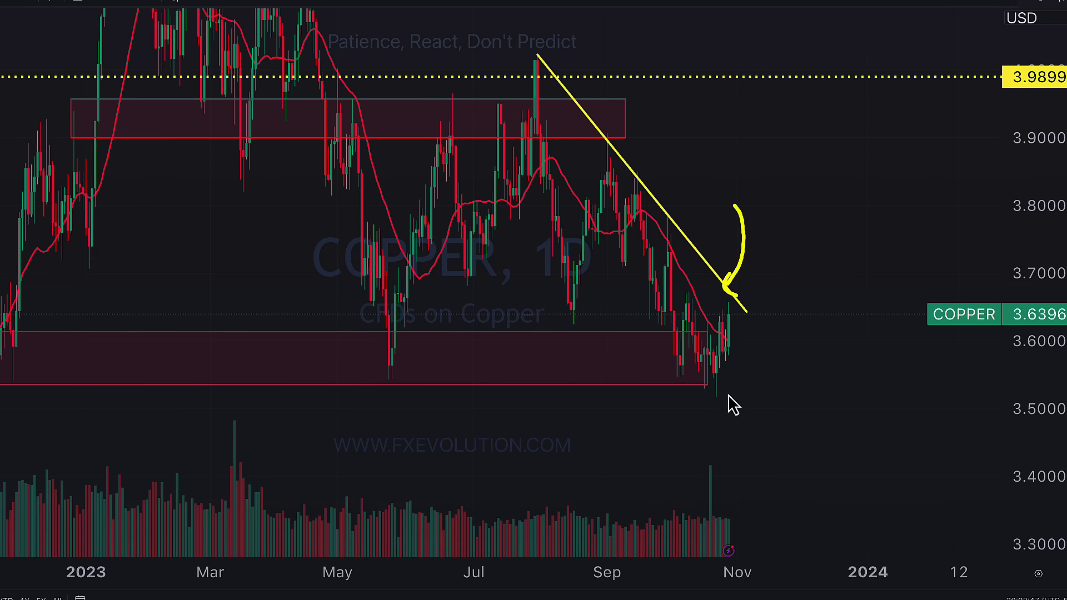
pyautogui.moveTo(731, 360)
pyautogui.mouseDown()
pyautogui.moveTo(748, 364)
pyautogui.moveTo(715, 356)
pyautogui.mouseUp()
pyautogui.moveTo(414, 347)
pyautogui.mouseDown()
pyautogui.moveTo(298, 370)
pyautogui.moveTo(235, 342)
pyautogui.mouseUp()
pyautogui.moveTo(1, 378); pyautogui.dragTo(1, 345)
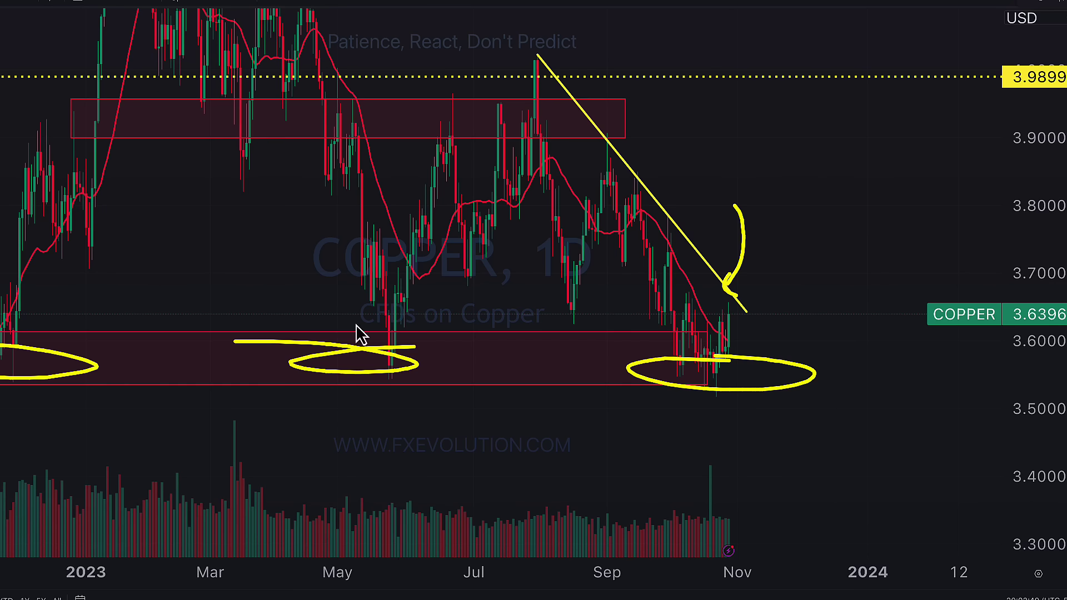
pyautogui.moveTo(516, 43)
pyautogui.mouseDown()
pyautogui.moveTo(781, 345)
pyautogui.moveTo(778, 314)
pyautogui.mouseUp()
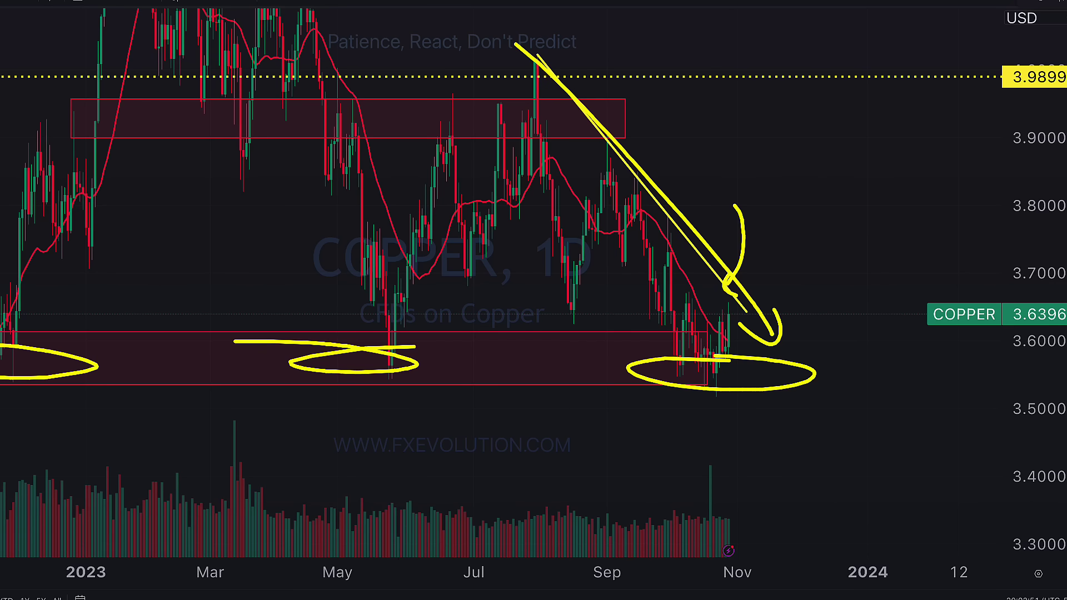
pyautogui.press('Escape')
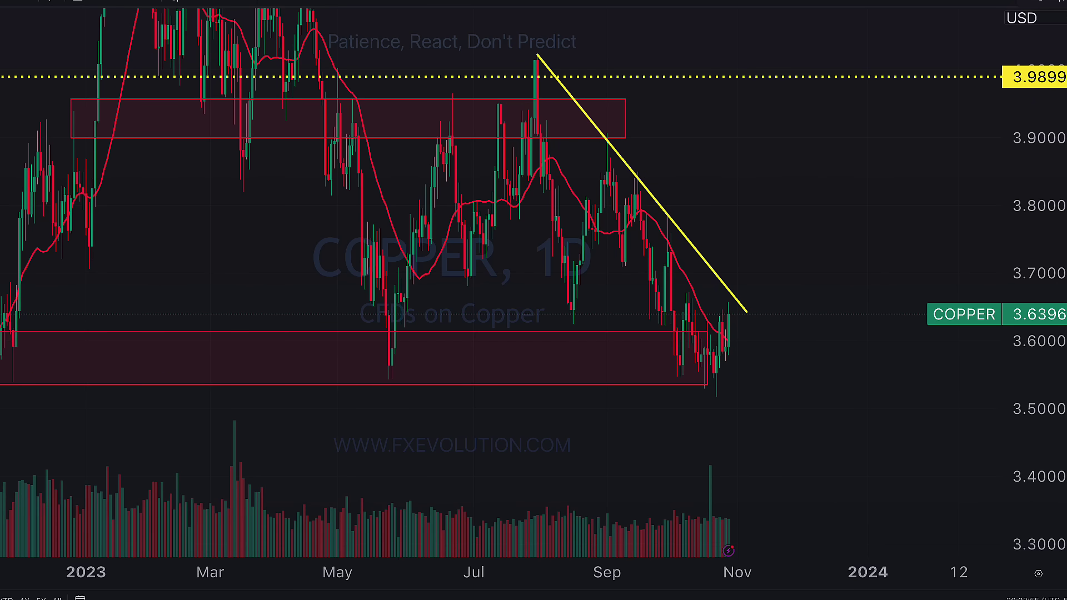
# Switch to the RSP weekly chart and enlarge the 2022–2023 price action around the green support zone
pyautogui.hotkey('ctrl', 'Tab')
pyautogui.moveTo(746, 164); pyautogui.dragTo(829, 145)
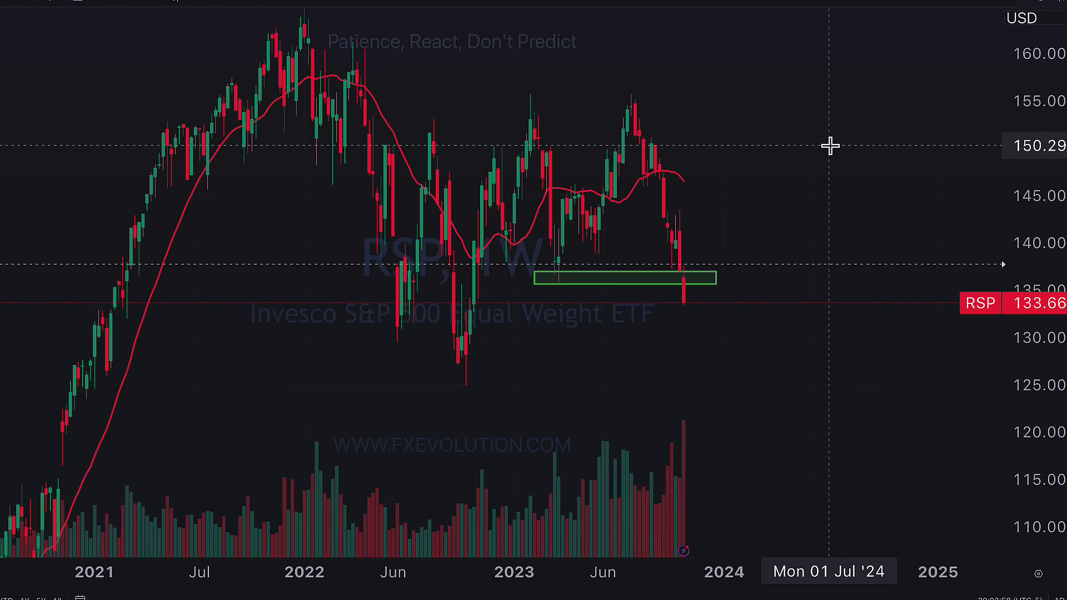
pyautogui.scroll(3, 692, 375)
pyautogui.moveTo(692, 377); pyautogui.dragTo(759, 341)
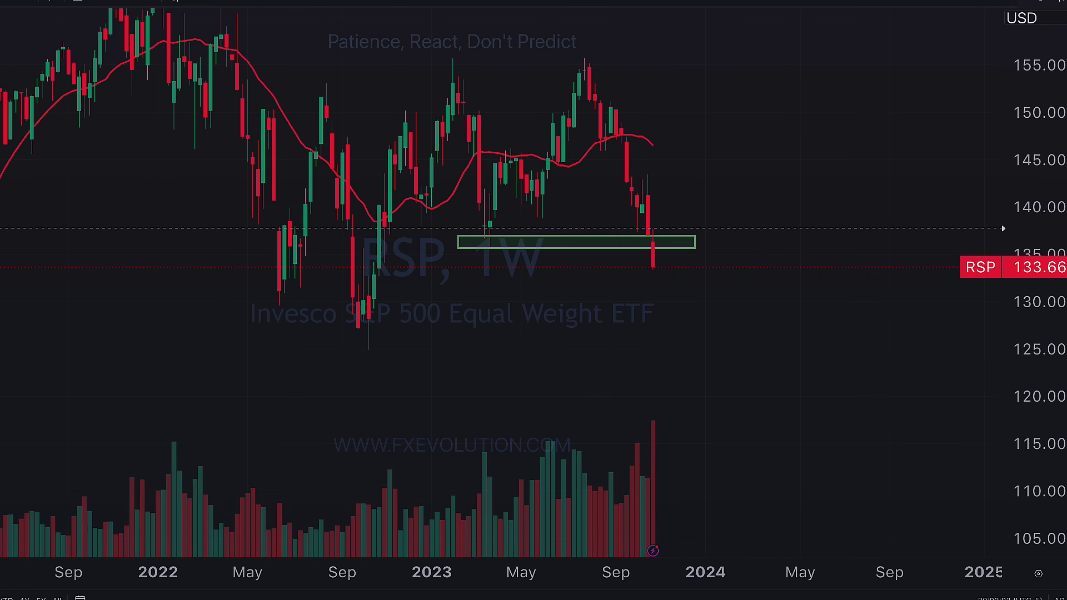
# Mark the latest RSP weekly candle at and below the green support zone with circles and arrows, clearing the drawings
pyautogui.moveTo(660, 241)
pyautogui.mouseDown()
pyautogui.moveTo(643, 246)
pyautogui.moveTo(668, 245)
pyautogui.mouseUp()
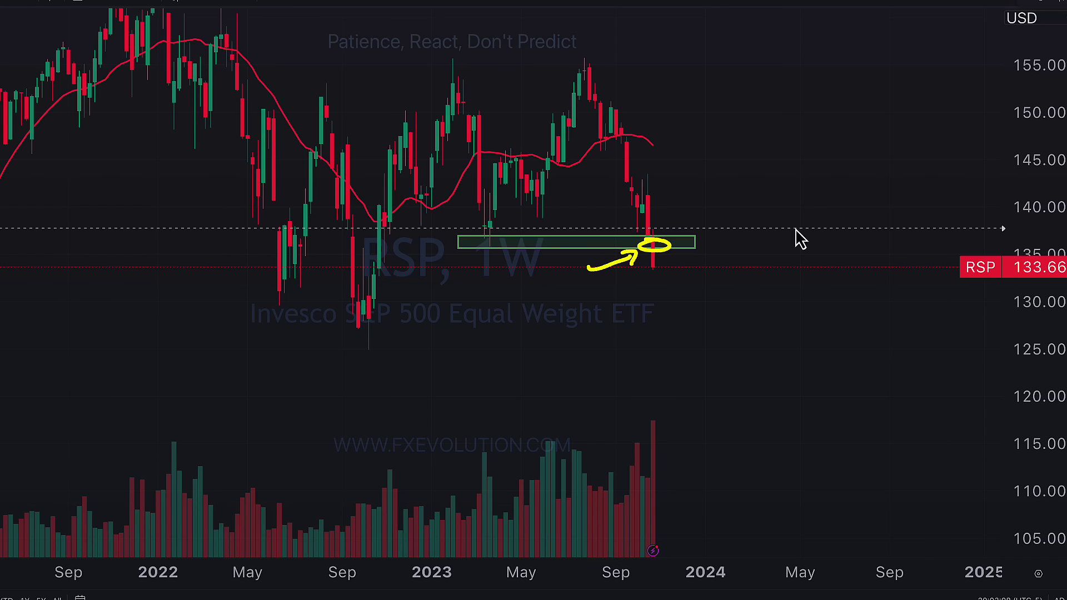
pyautogui.moveTo(728, 242); pyautogui.dragTo(681, 261)
pyautogui.moveTo(641, 290); pyautogui.dragTo(657, 279)
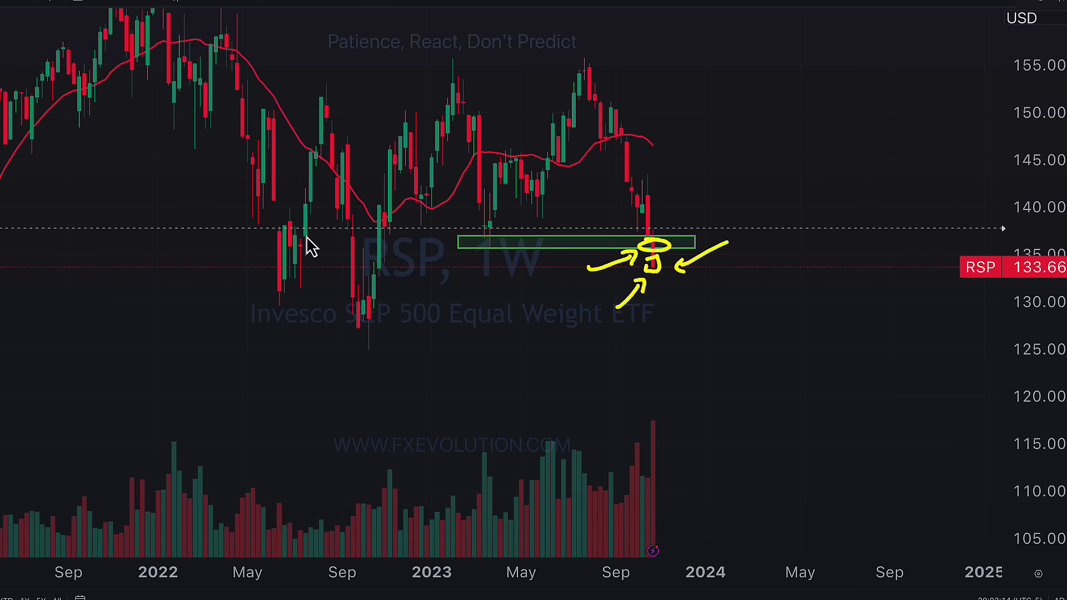
pyautogui.press('e')
pyautogui.moveTo(734, 234)
pyautogui.mouseDown()
pyautogui.moveTo(681, 265)
pyautogui.moveTo(687, 273)
pyautogui.moveTo(590, 263)
pyautogui.mouseUp()
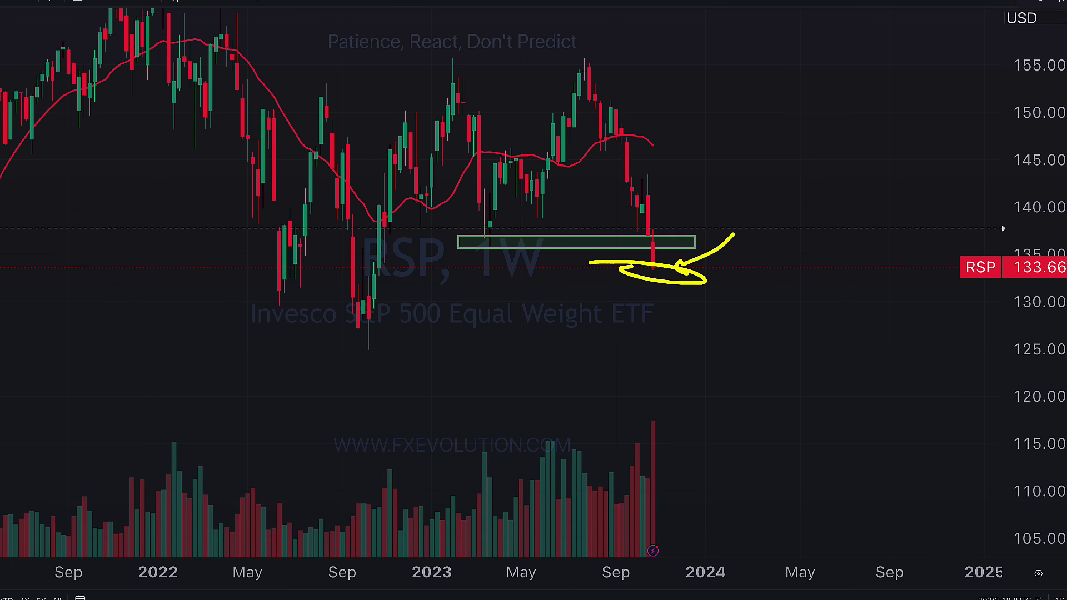
pyautogui.press('e')
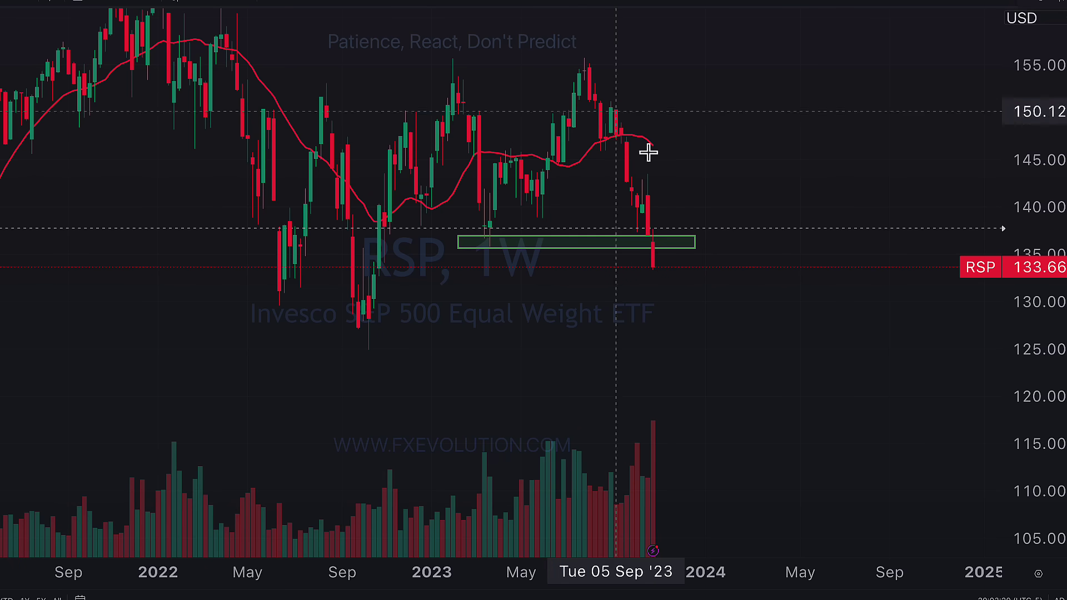
# On the SPX daily chart, circle the recent sections of the green and purple comparison lines with arrows, and clear the drawings
pyautogui.hotkey('ctrl', 'Tab')
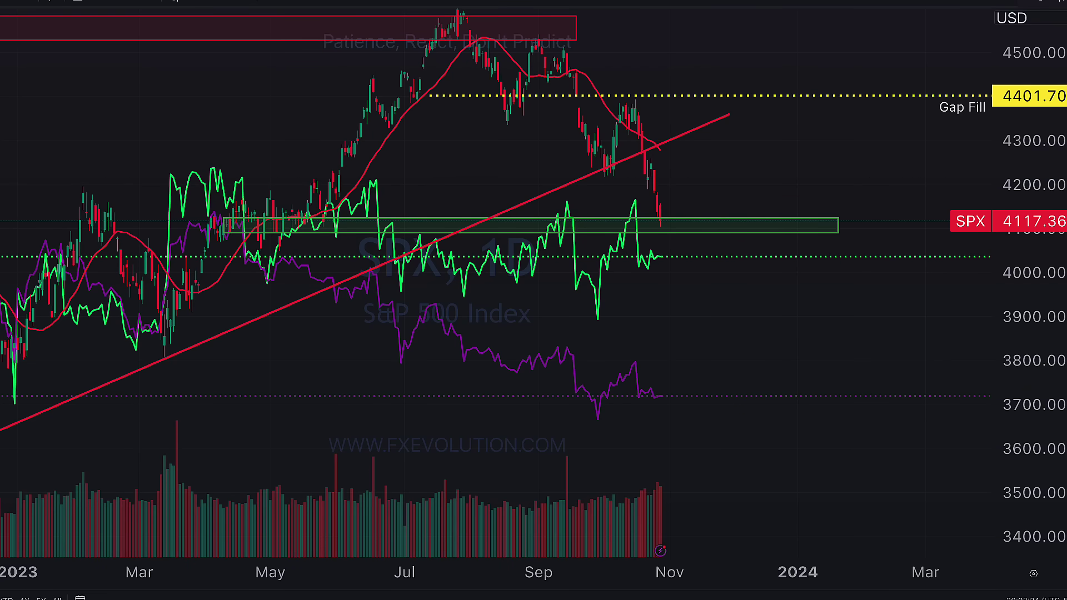
pyautogui.moveTo(689, 197)
pyautogui.mouseDown()
pyautogui.moveTo(665, 244)
pyautogui.moveTo(665, 299)
pyautogui.moveTo(543, 218)
pyautogui.mouseUp()
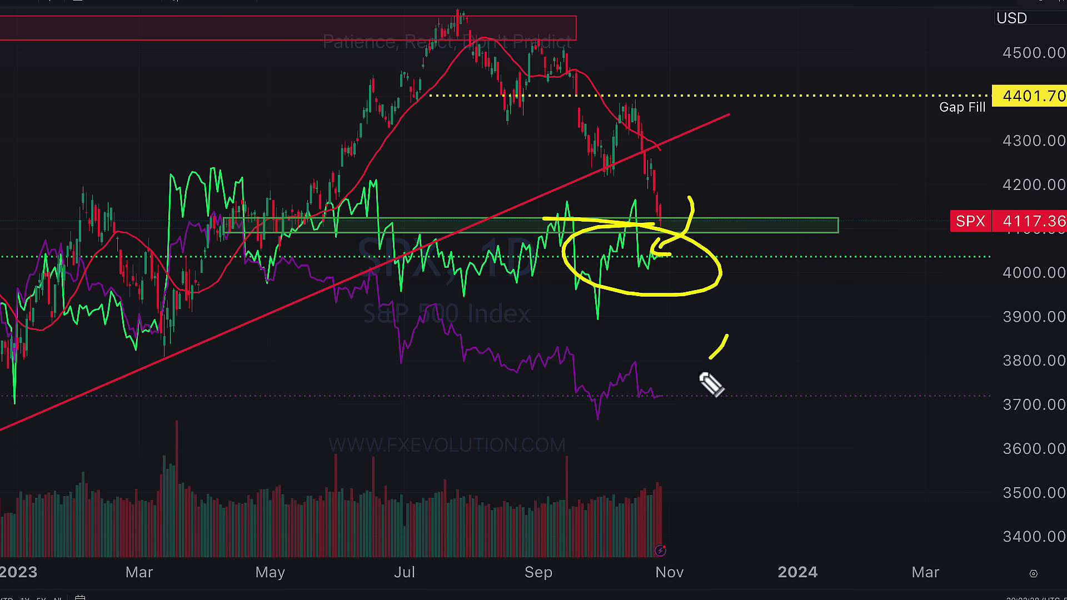
pyautogui.moveTo(712, 384)
pyautogui.mouseDown()
pyautogui.moveTo(693, 389)
pyautogui.moveTo(635, 367)
pyautogui.mouseUp()
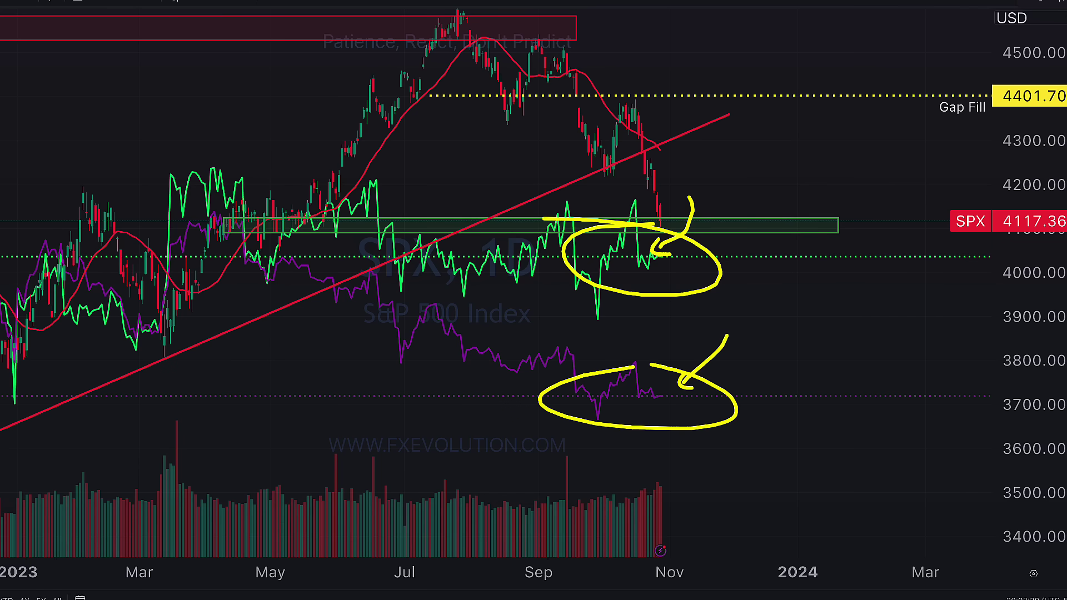
pyautogui.press('Escape')
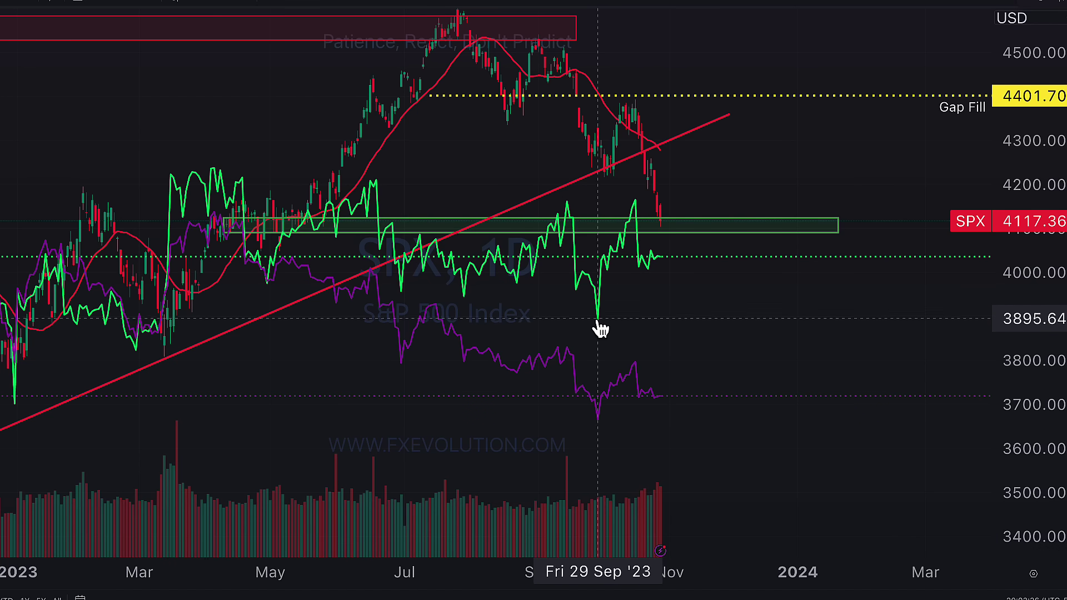
# Switch to the DJT daily chart and reframe the latest candles and green support zone with a stretched price scale
pyautogui.click(648, 231)
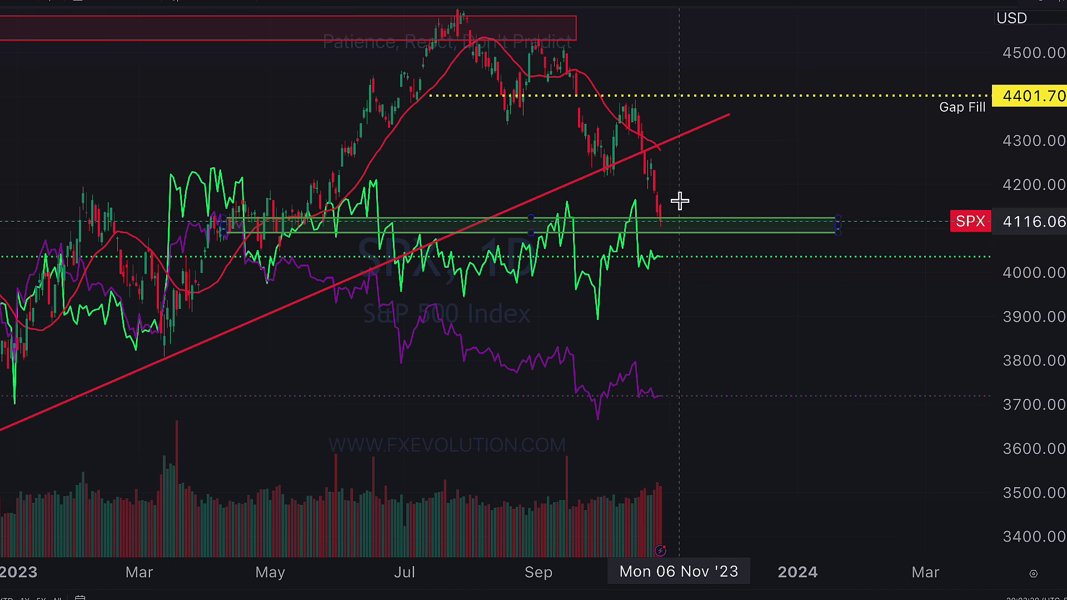
pyautogui.click(772, 169)
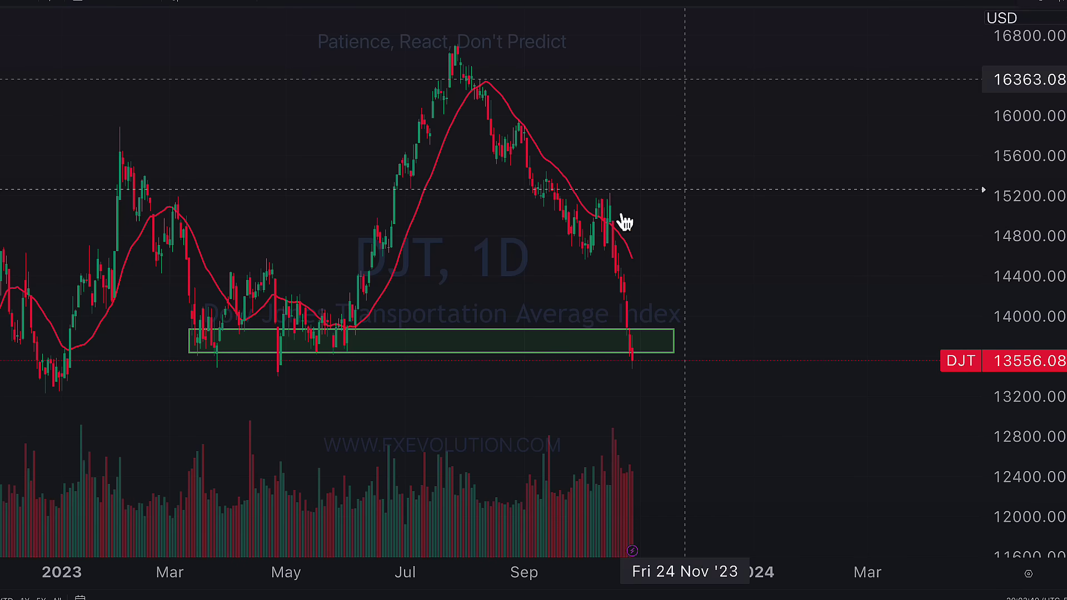
pyautogui.moveTo(688, 217); pyautogui.dragTo(732, 162)
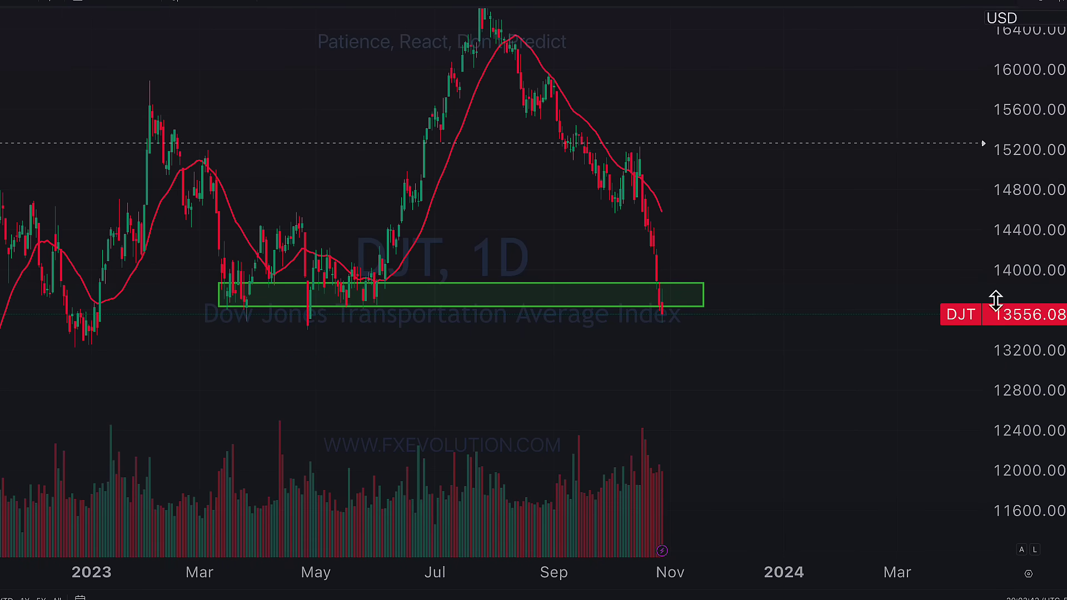
pyautogui.moveTo(1003, 277); pyautogui.dragTo(1002, 241)
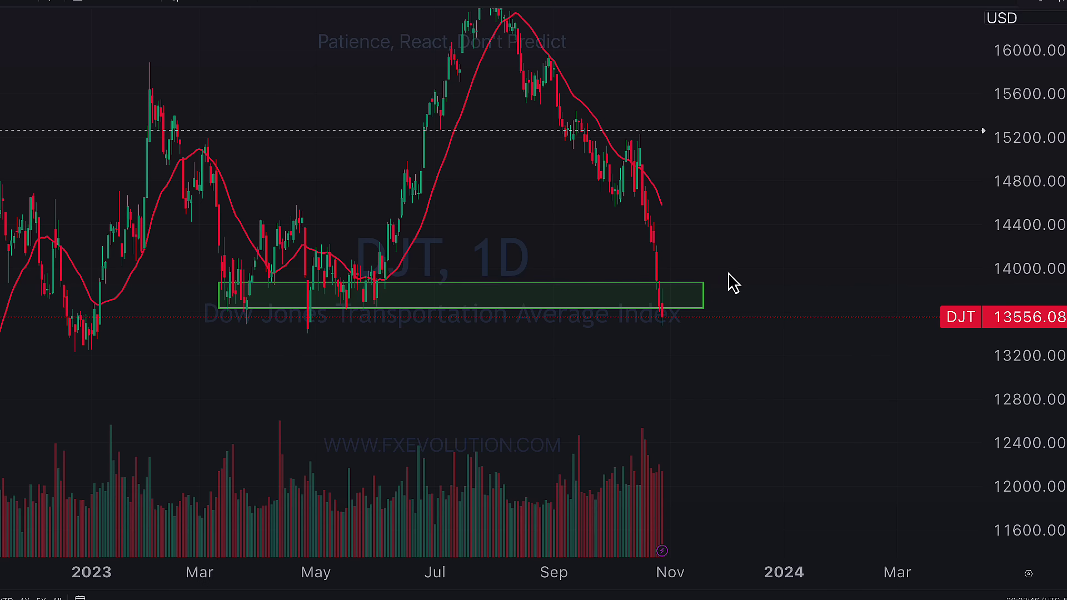
# Circle DJT's latest candles at the green support zone, surround the circle with arrows, and clear the drawings
pyautogui.moveTo(727, 243)
pyautogui.mouseDown()
pyautogui.moveTo(696, 298)
pyautogui.moveTo(648, 303)
pyautogui.moveTo(611, 284)
pyautogui.mouseUp()
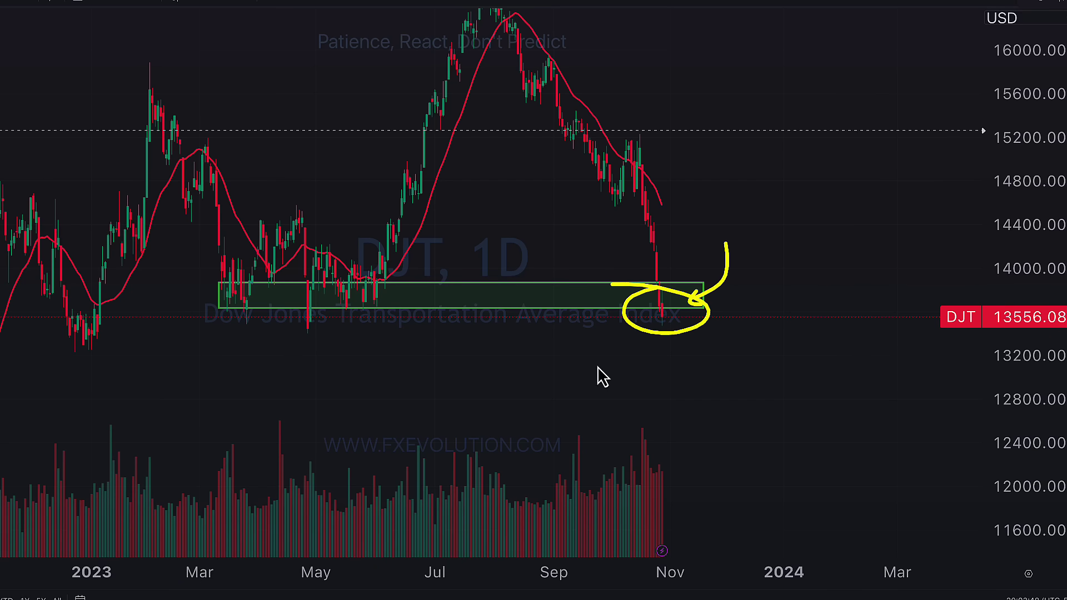
pyautogui.moveTo(628, 352); pyautogui.dragTo(641, 350)
pyautogui.moveTo(692, 397)
pyautogui.mouseDown()
pyautogui.moveTo(691, 349)
pyautogui.moveTo(712, 350)
pyautogui.moveTo(716, 322)
pyautogui.mouseUp()
pyautogui.moveTo(712, 329); pyautogui.dragTo(725, 319)
pyautogui.moveTo(678, 216); pyautogui.dragTo(675, 265)
pyautogui.moveTo(670, 260); pyautogui.dragTo(683, 260)
pyautogui.moveTo(588, 220); pyautogui.dragTo(604, 264)
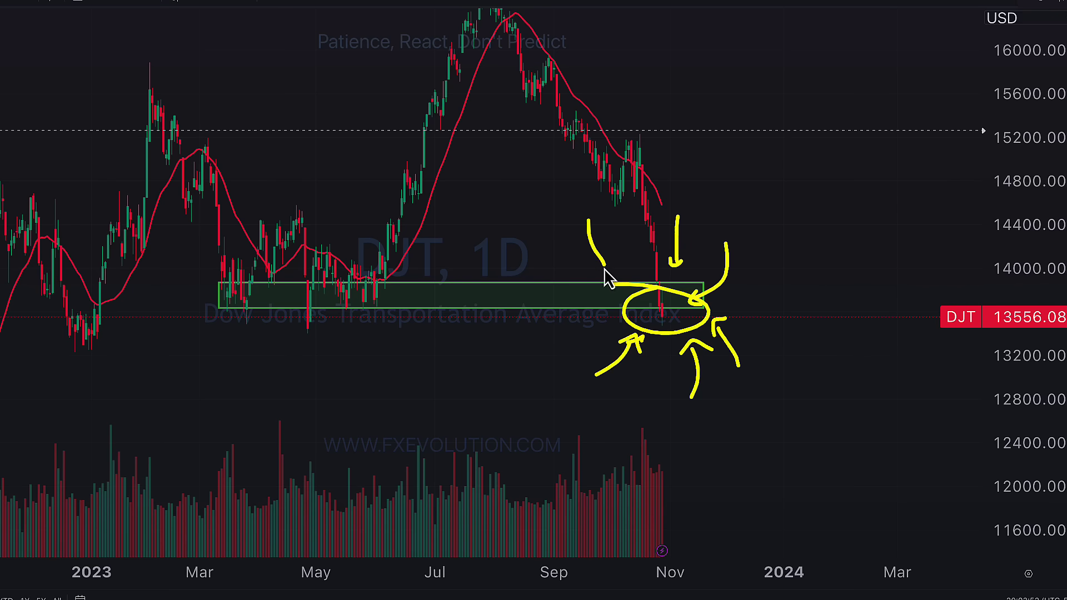
pyautogui.press('Escape')
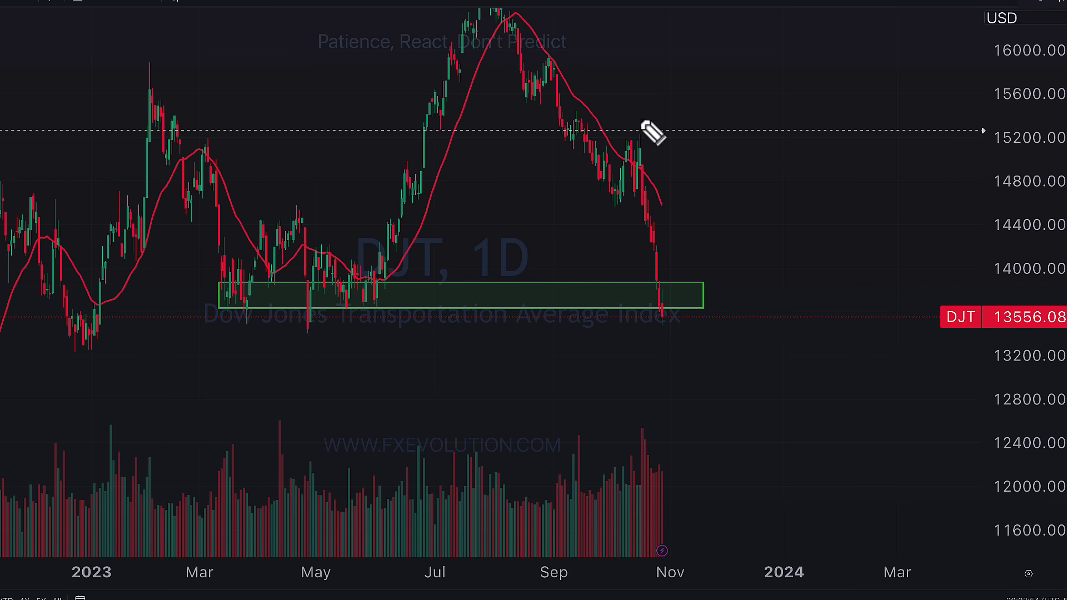
pyautogui.moveTo(657, 119); pyautogui.dragTo(489, 91)
pyautogui.press('e')
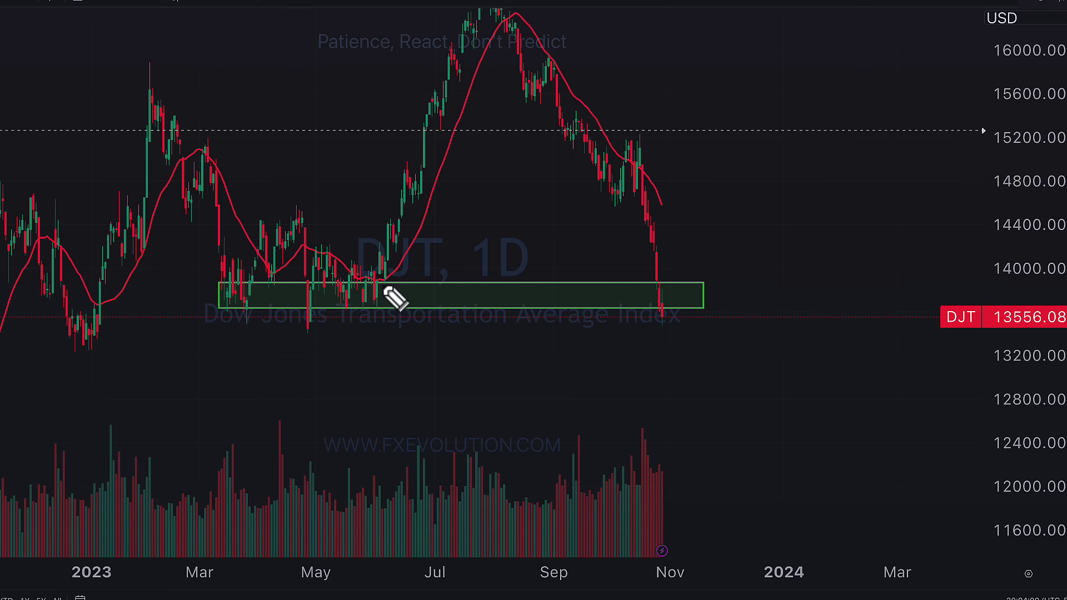
# Circle DJT's March to June lows along the green support zone, point an arrow at the circle, and clear the drawings
pyautogui.moveTo(356, 277); pyautogui.dragTo(295, 280)
pyautogui.moveTo(508, 253); pyautogui.dragTo(431, 295)
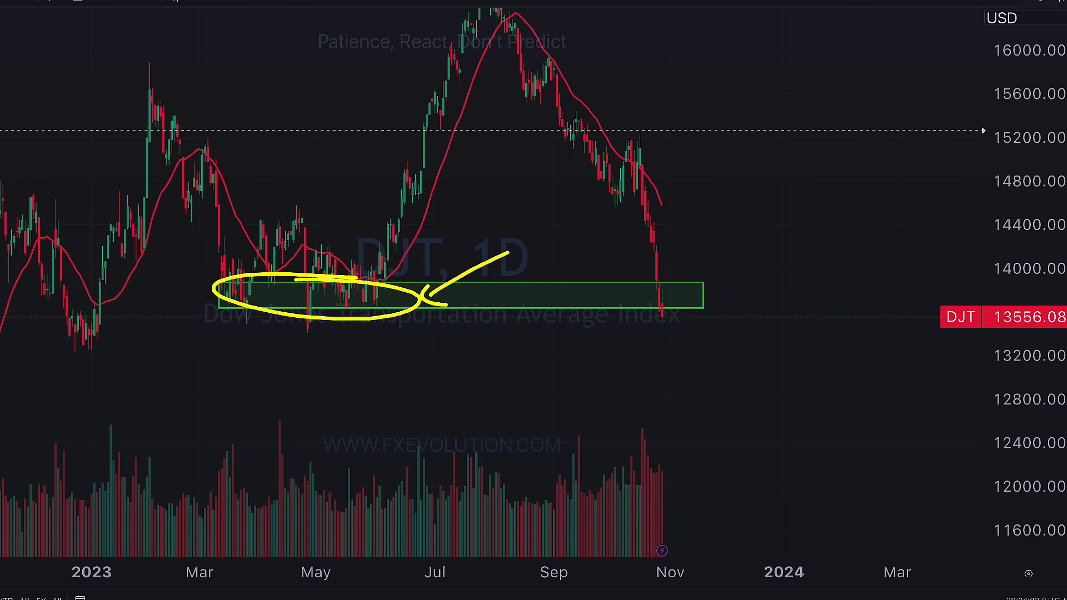
pyautogui.press('e')
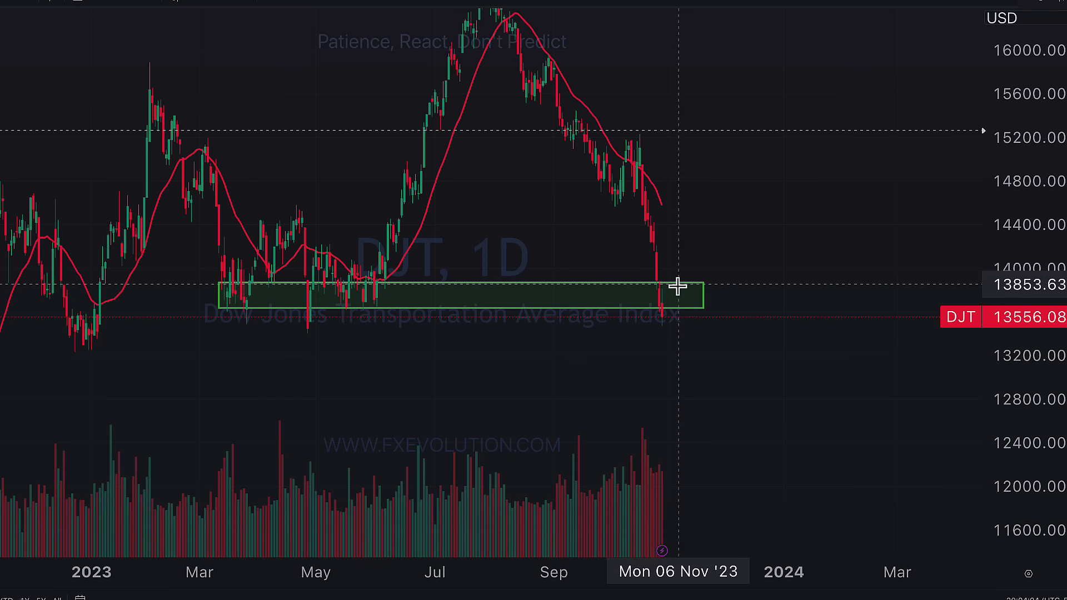
# Move past the XHB daily chart to DX1!, set it to the weekly timeframe, and reframe it around the latest candles
pyautogui.press('Down')
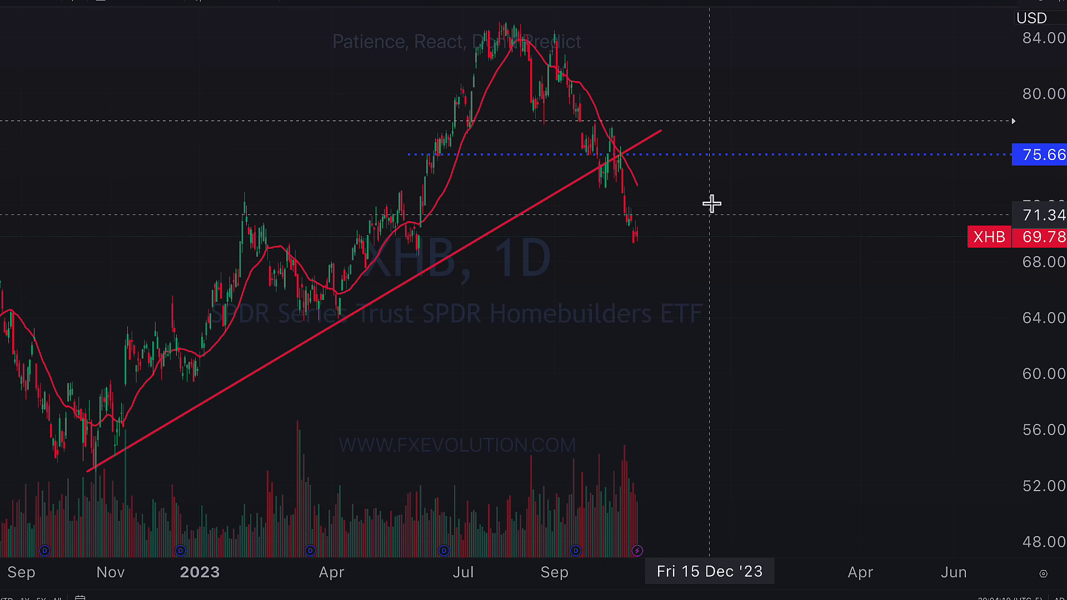
pyautogui.press('Down')
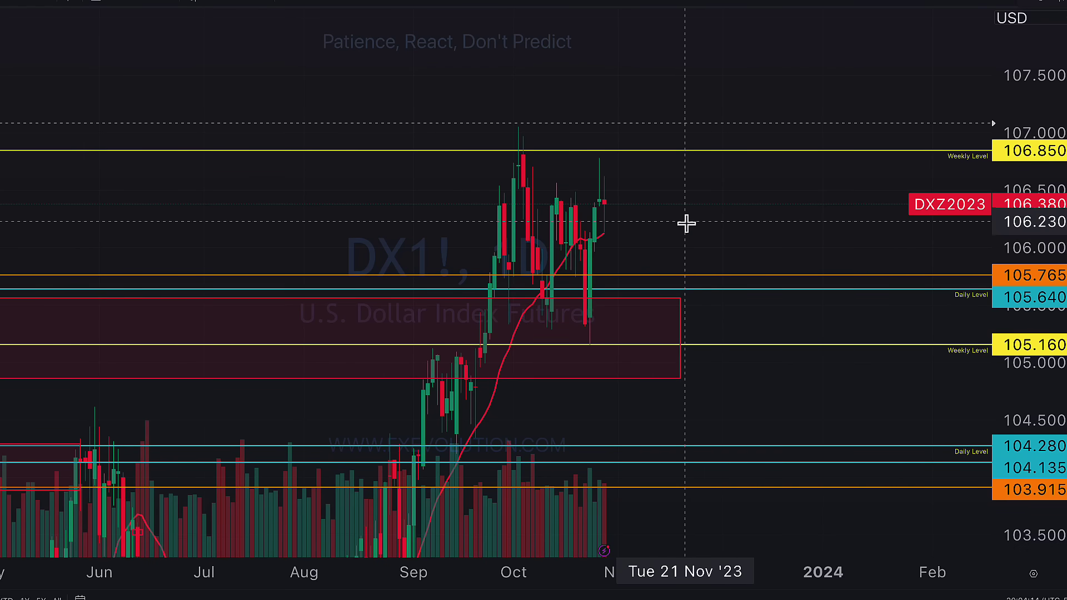
pyautogui.moveTo(673, 223); pyautogui.dragTo(720, 215)
pyautogui.click(21, 2)
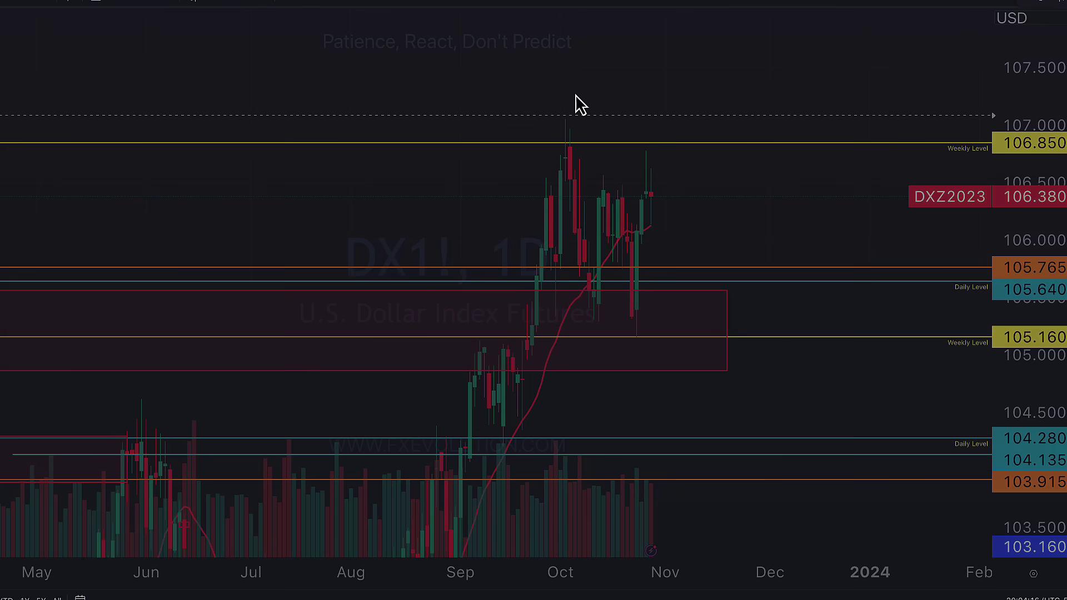
pyautogui.moveTo(1017, 122); pyautogui.dragTo(1017, 423)
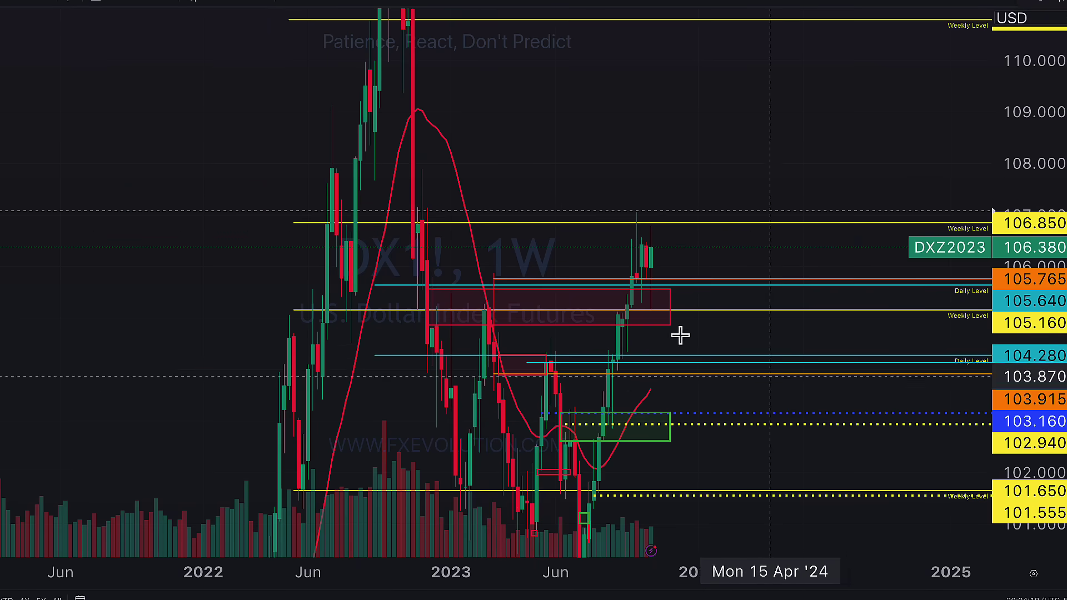
pyautogui.scroll(3, 511, 254)
pyautogui.moveTo(568, 247); pyautogui.dragTo(618, 244)
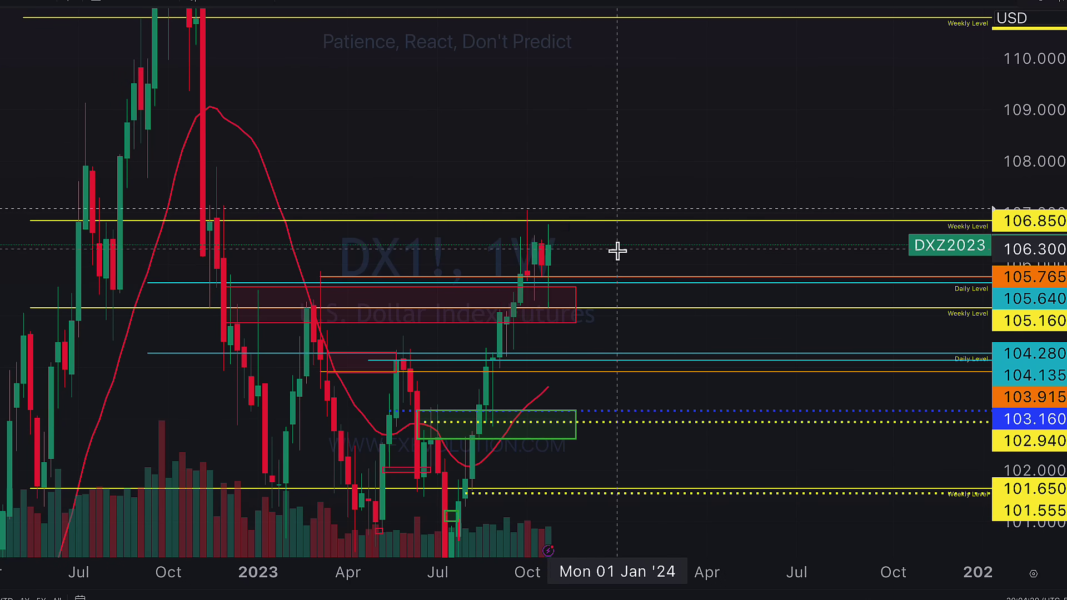
# Mark DX1!'s recent weekly highs, lows and rising average with arrows and circles, sketch a breakout above 106.850, and clear the drawings
pyautogui.moveTo(564, 192); pyautogui.dragTo(528, 210)
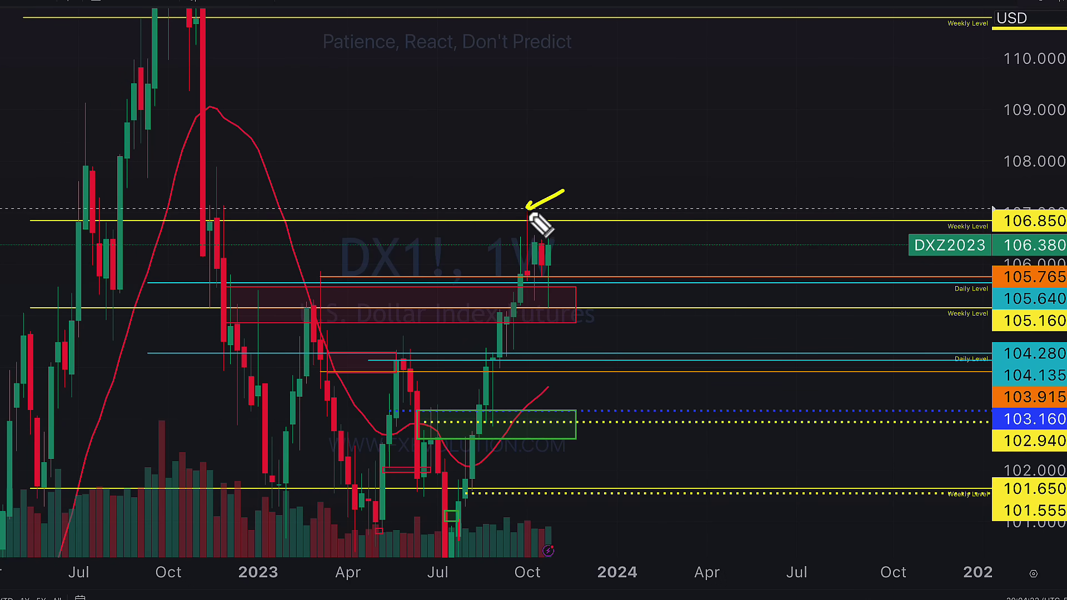
pyautogui.moveTo(507, 322)
pyautogui.mouseDown()
pyautogui.moveTo(528, 300)
pyautogui.moveTo(541, 313)
pyautogui.mouseUp()
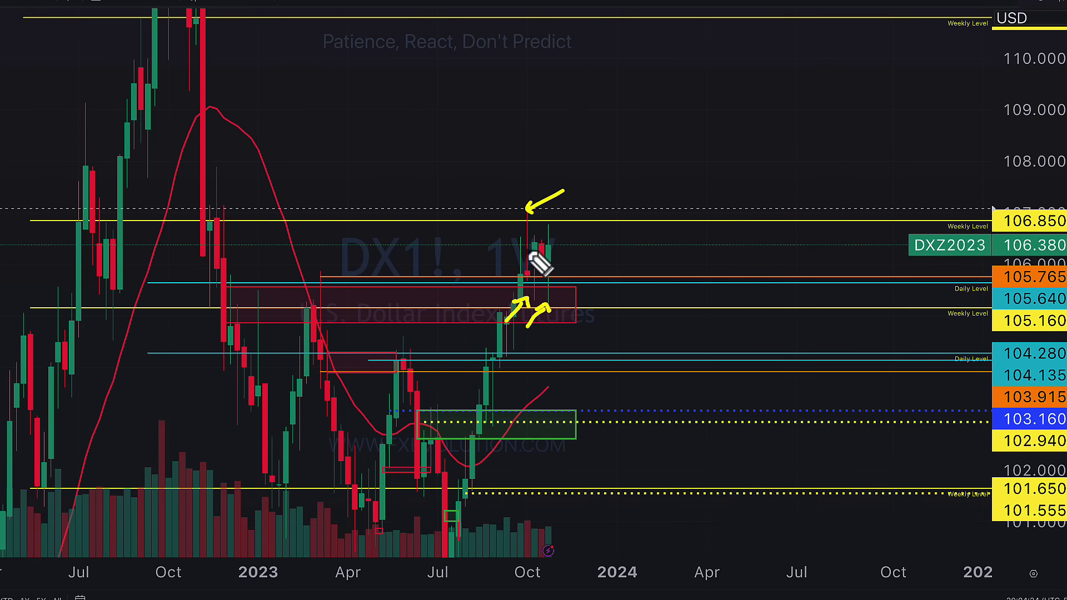
pyautogui.moveTo(532, 256); pyautogui.dragTo(553, 251)
pyautogui.moveTo(502, 453); pyautogui.dragTo(561, 391)
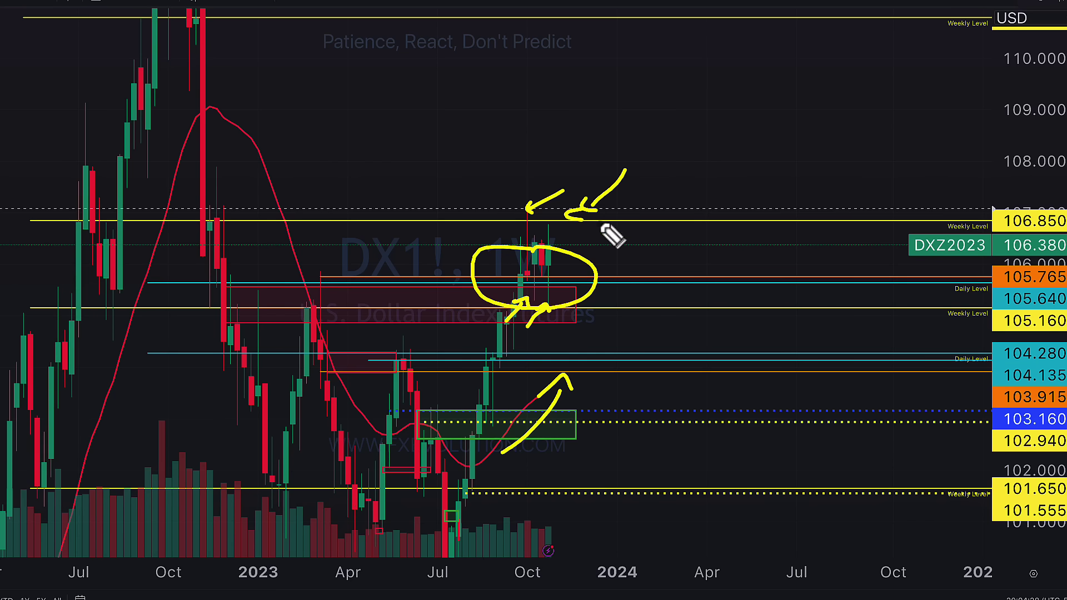
pyautogui.moveTo(798, 174); pyautogui.dragTo(779, 216)
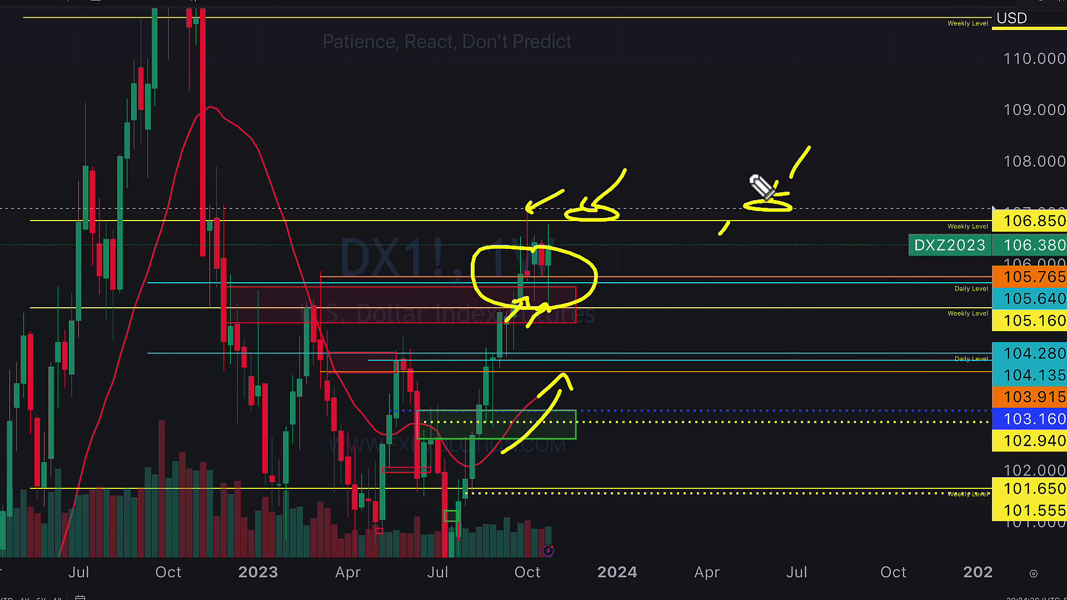
pyautogui.moveTo(722, 232); pyautogui.dragTo(800, 72)
pyautogui.moveTo(733, 62); pyautogui.dragTo(784, 66)
pyautogui.press('Escape')
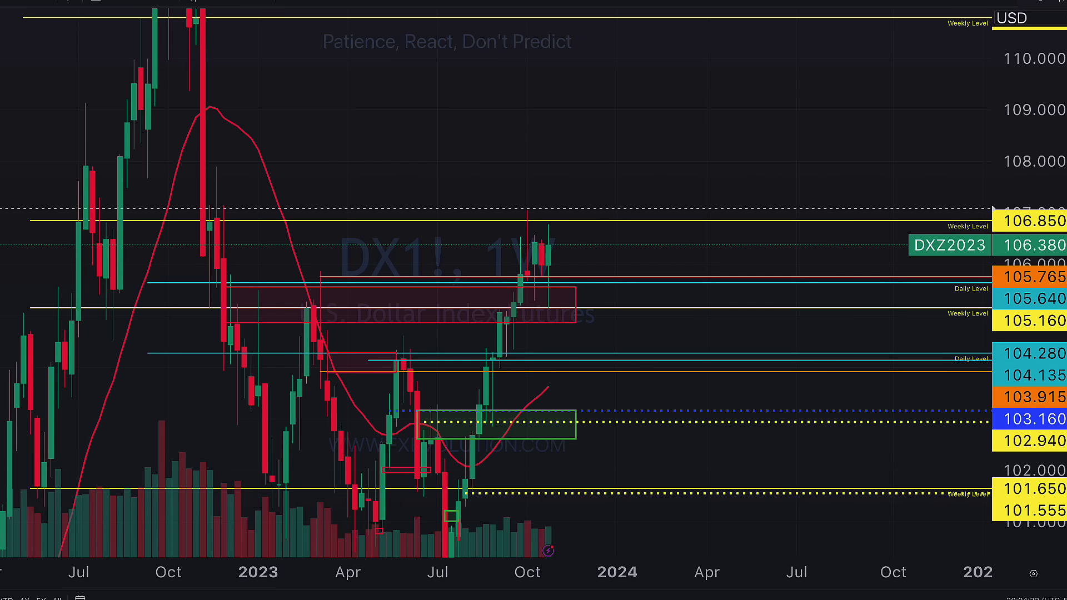
# Set the DX1! chart to the daily timeframe and reframe the latest candles with a stretched price scale
pyautogui.scroll(2, 552, 181)
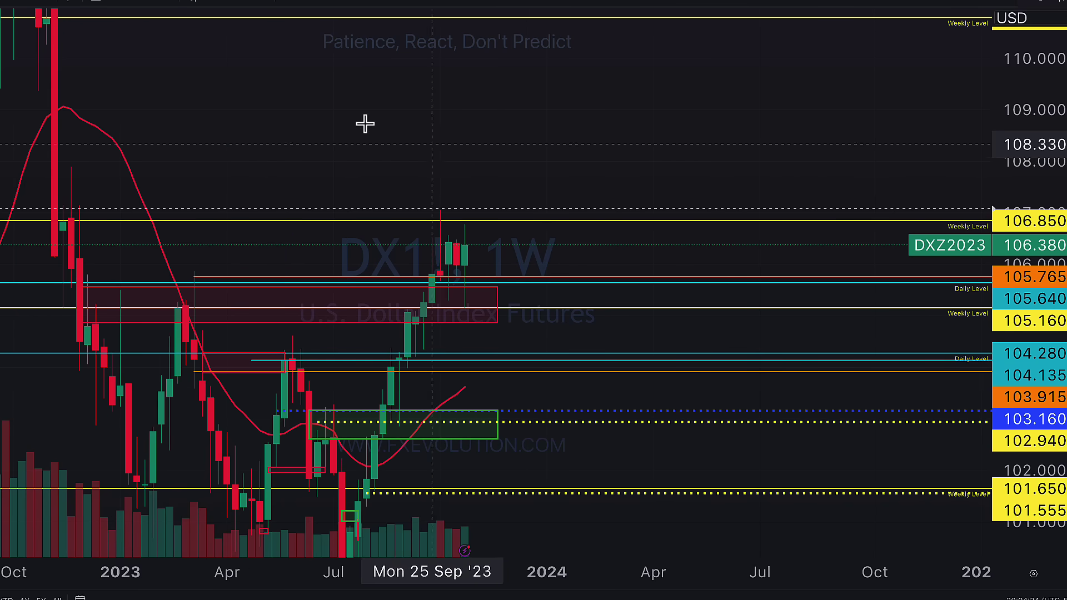
pyautogui.click(4, 2)
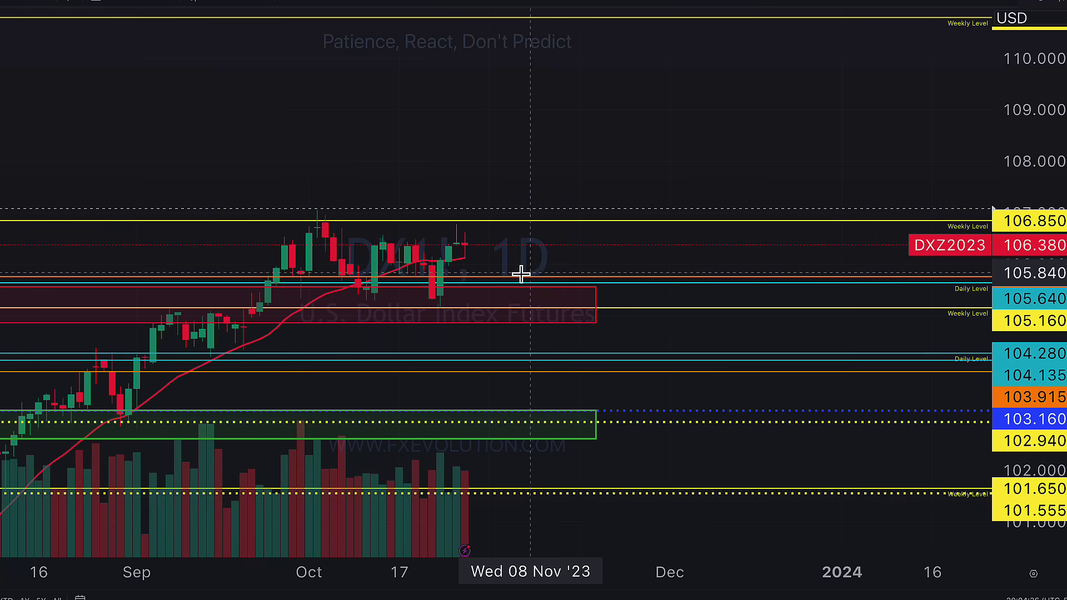
pyautogui.scroll(-4, 523, 273)
pyautogui.scroll(4, 762, 270)
pyautogui.moveTo(1034, 339); pyautogui.dragTo(1034, 177)
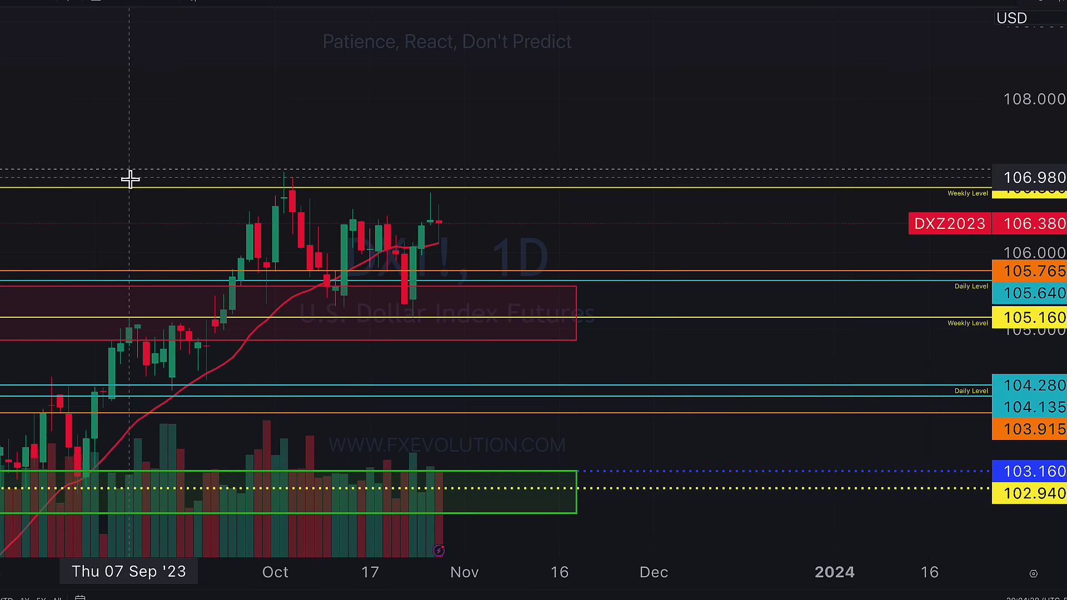
pyautogui.moveTo(533, 240); pyautogui.dragTo(608, 218)
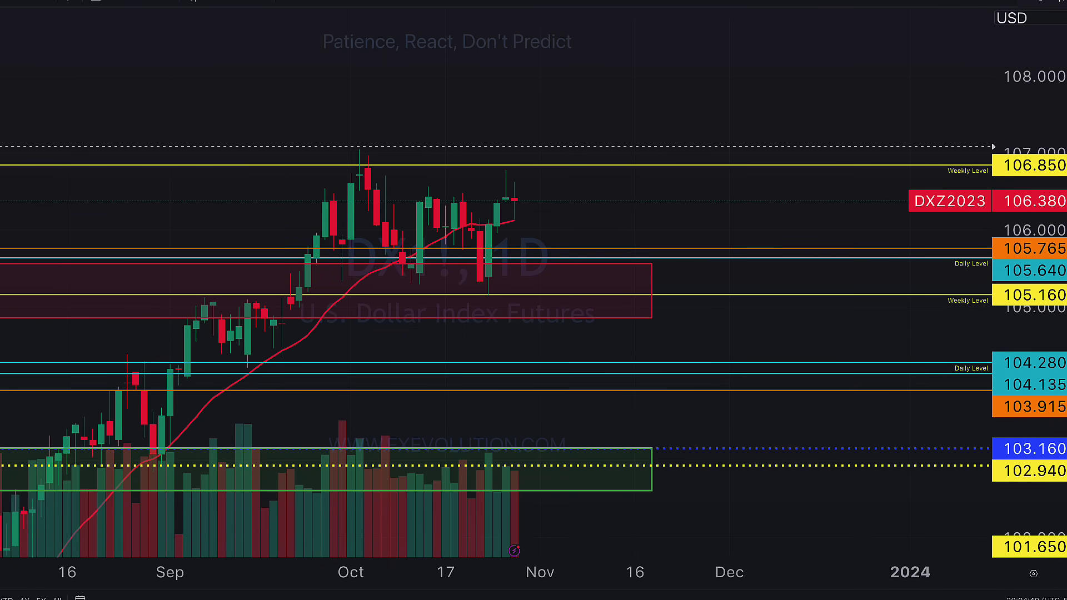
# Sketch a zigzag path from DX1!'s latest candle above 107 and back down, circle the whole topping pattern, and clear the drawings
pyautogui.moveTo(519, 206)
pyautogui.mouseDown()
pyautogui.moveTo(561, 139)
pyautogui.moveTo(606, 257)
pyautogui.moveTo(682, 256)
pyautogui.mouseUp()
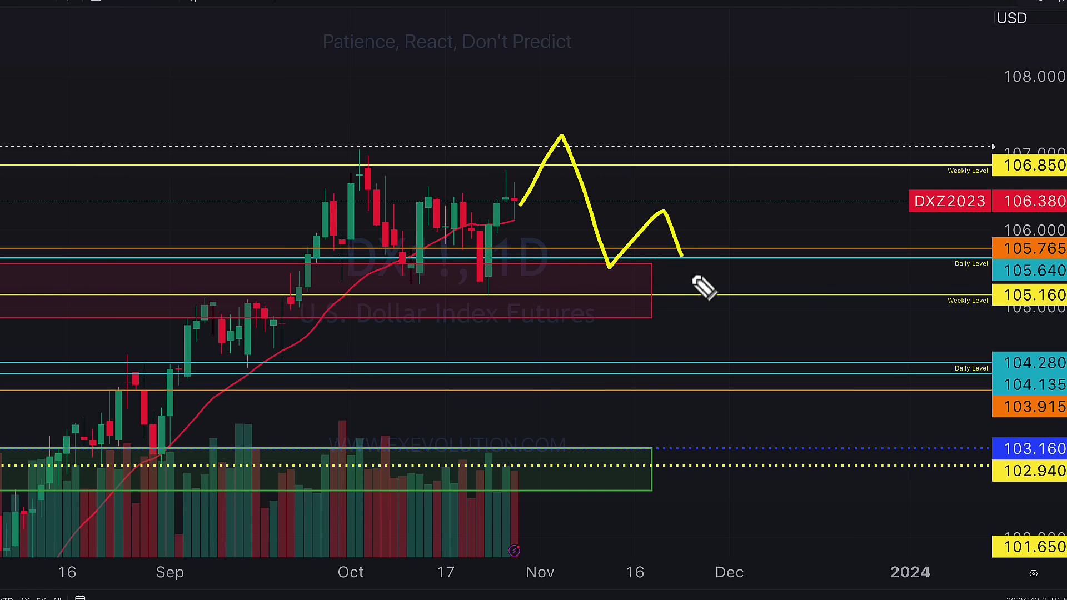
pyautogui.moveTo(784, 236); pyautogui.dragTo(724, 274)
pyautogui.moveTo(599, 143); pyautogui.dragTo(280, 121)
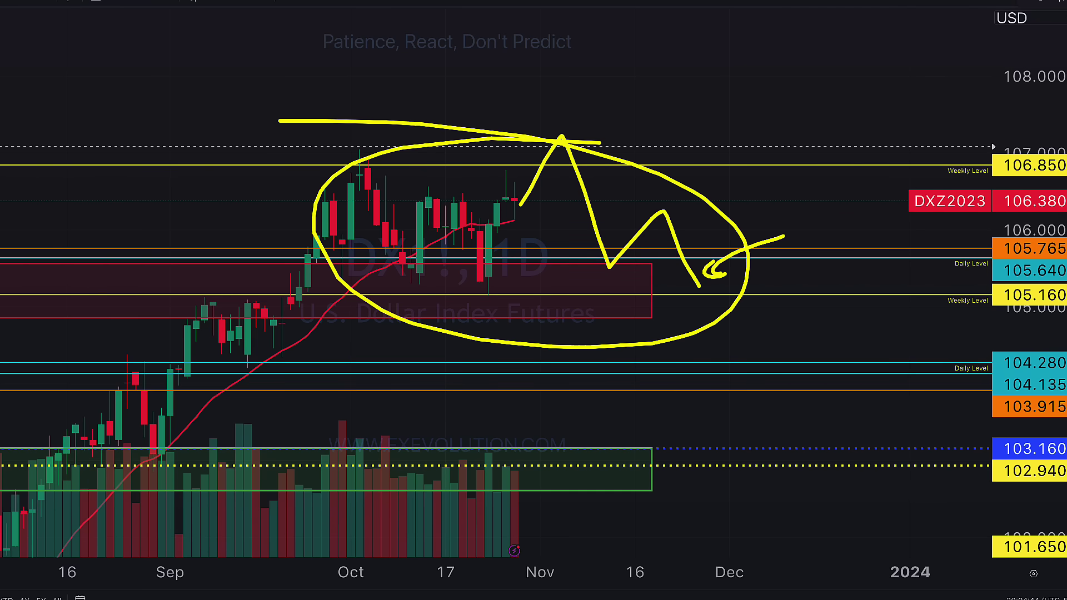
pyautogui.press('Escape')
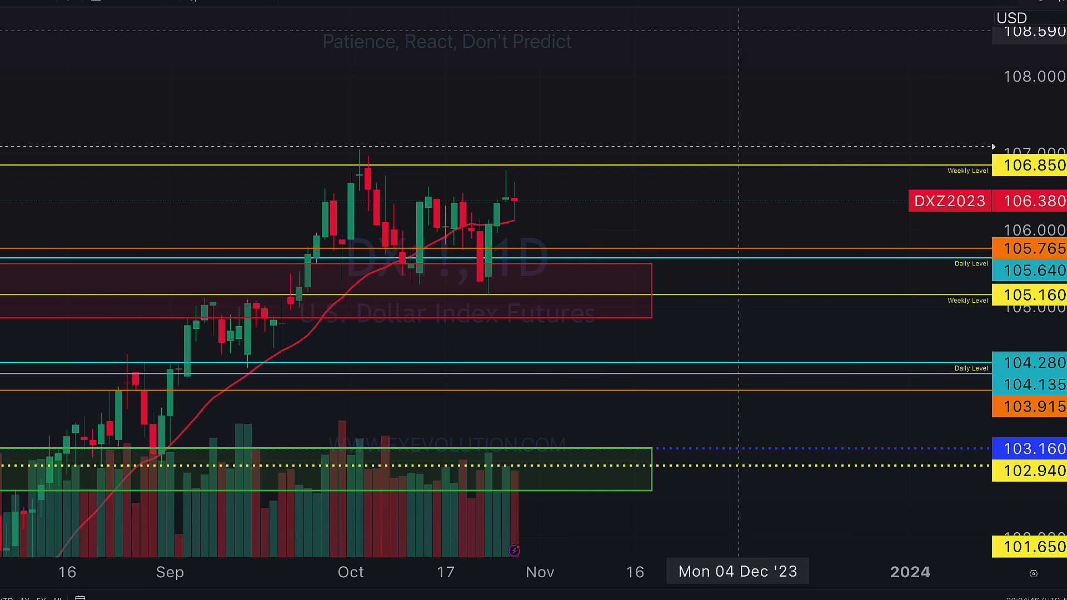
# On the GOLD daily chart, mark the latest candle, current price, green-zone candles and July high with arrows and circles, and clear them
pyautogui.press('Down')
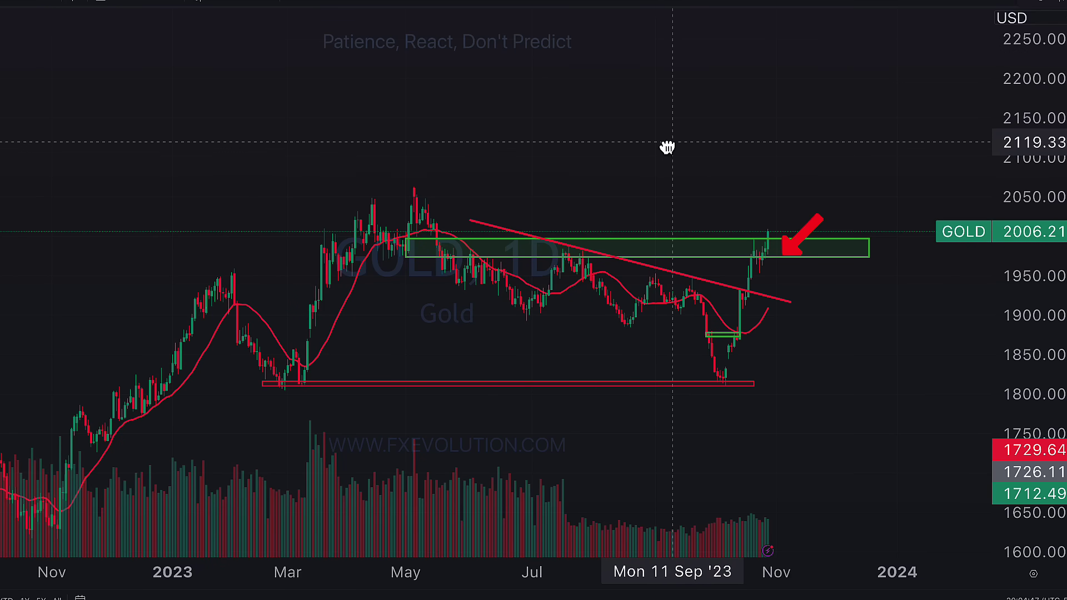
pyautogui.moveTo(749, 136); pyautogui.dragTo(719, 123)
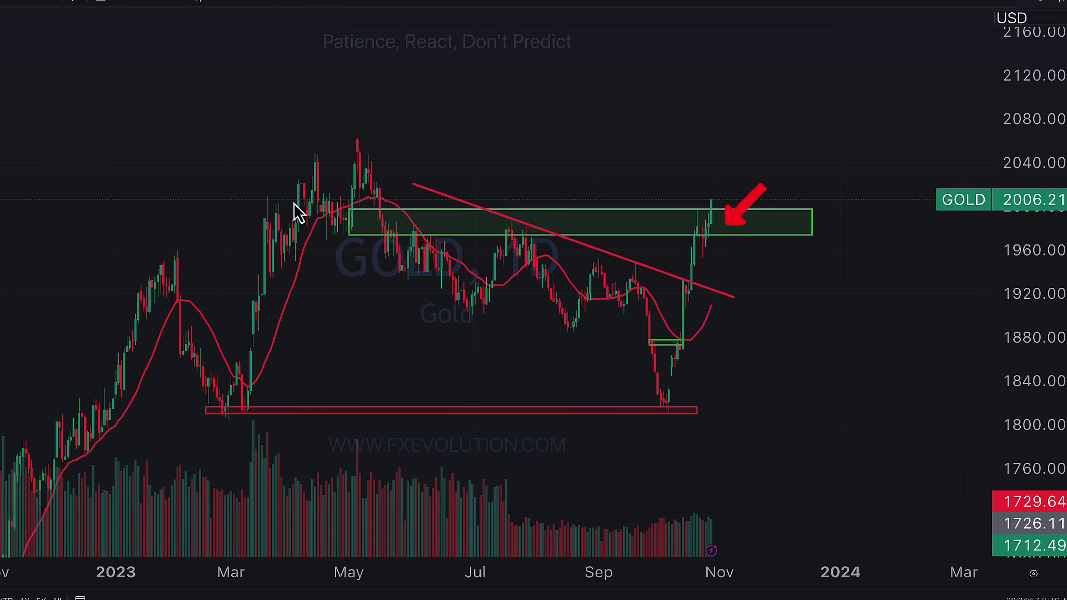
pyautogui.moveTo(735, 149); pyautogui.dragTo(723, 198)
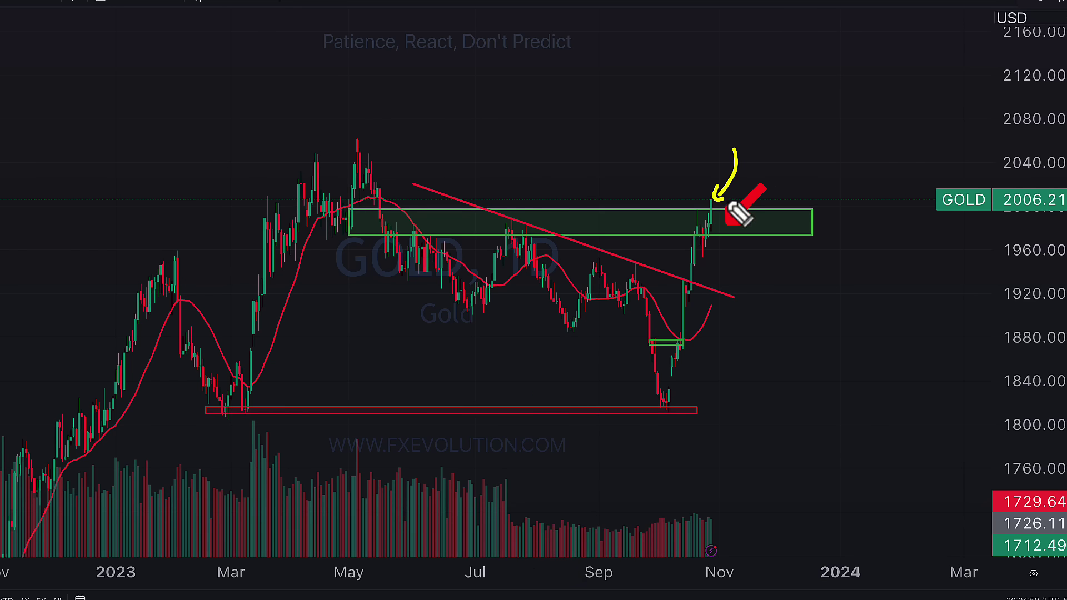
pyautogui.moveTo(1041, 186); pyautogui.dragTo(995, 206)
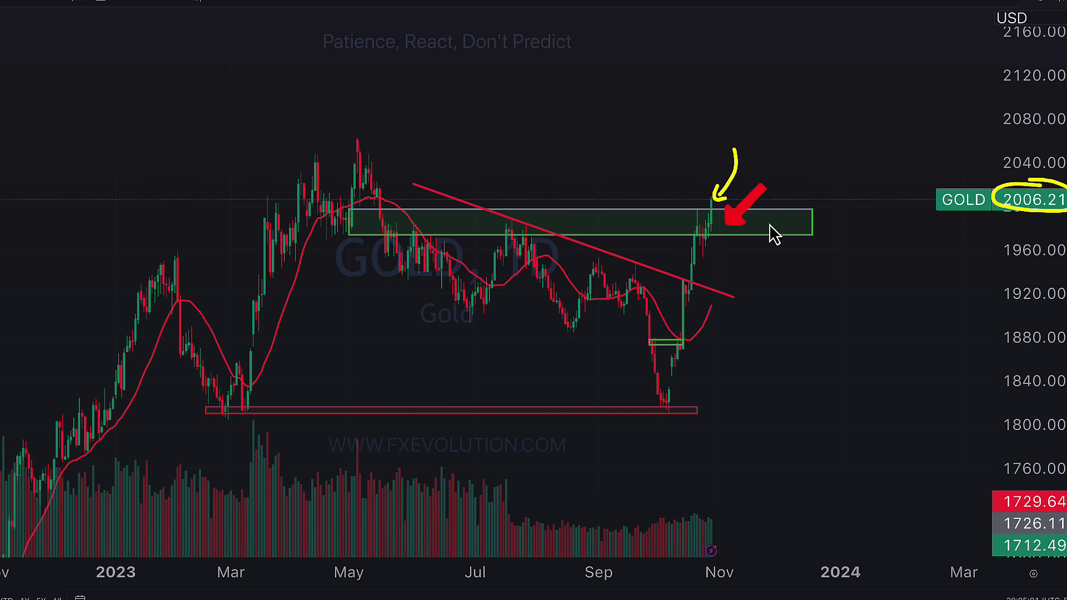
pyautogui.moveTo(690, 220); pyautogui.dragTo(710, 228)
pyautogui.moveTo(552, 234); pyautogui.dragTo(495, 234)
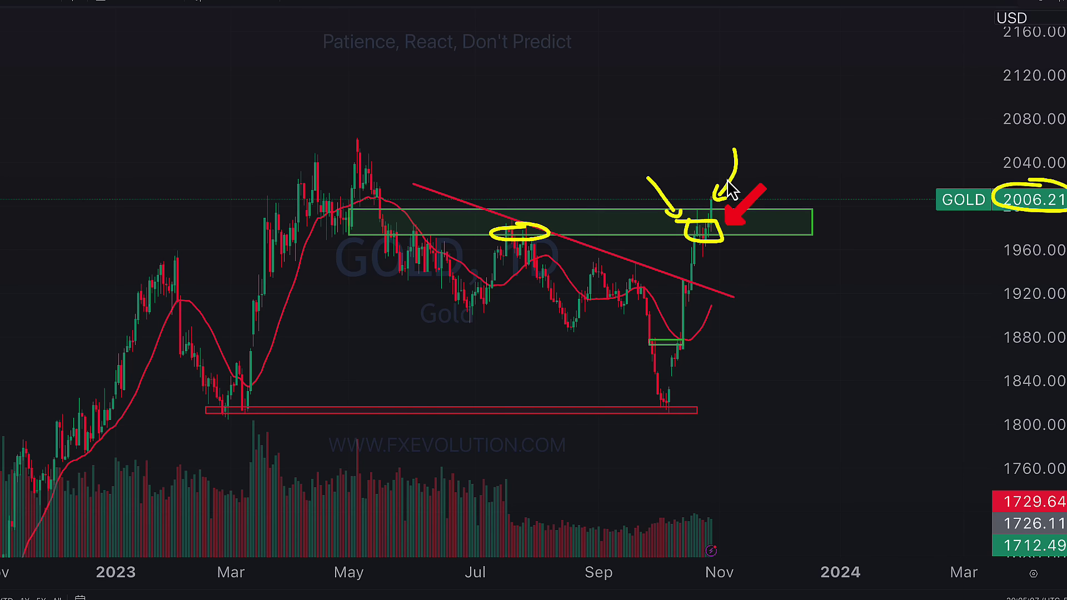
pyautogui.press('Escape')
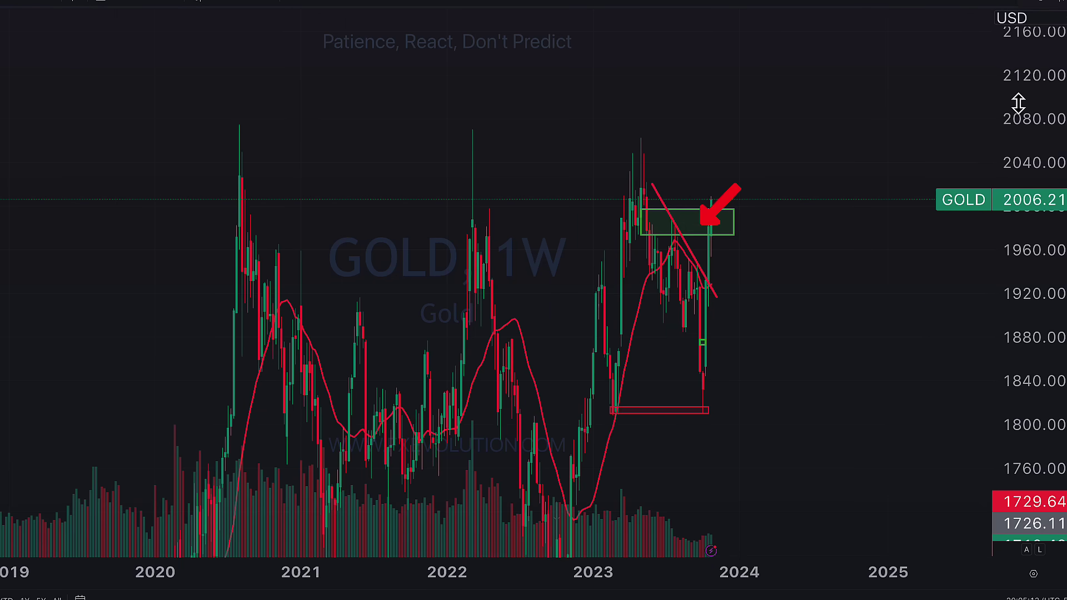
# Reframe the GOLD weekly chart with a compressed price scale and move the red arrow to the right of the green zone
pyautogui.moveTo(1020, 102); pyautogui.dragTo(757, 422)
pyautogui.scroll(2, 757, 383)
pyautogui.moveTo(977, 374); pyautogui.dragTo(822, 296)
pyautogui.moveTo(789, 381); pyautogui.dragTo(813, 328)
pyautogui.moveTo(704, 245); pyautogui.dragTo(748, 236)
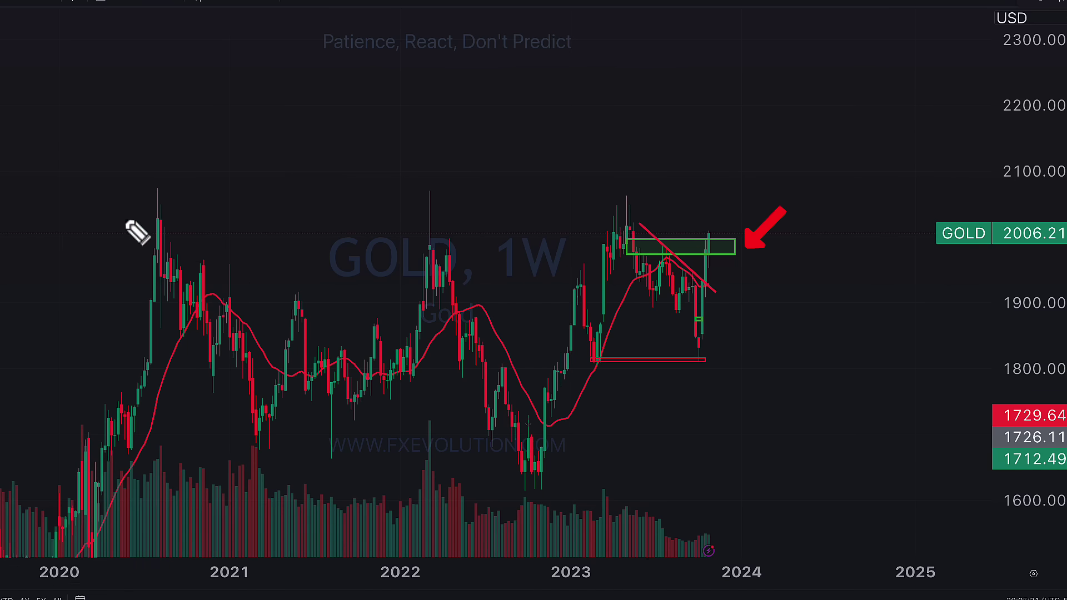
# Sketch a cup-shaped curve under GOLD's 2020 to 2023 weekly candles with a handle over the 2023 pullback, and clear the drawings
pyautogui.moveTo(122, 214); pyautogui.dragTo(674, 272)
pyautogui.moveTo(641, 240); pyautogui.dragTo(716, 332)
pyautogui.moveTo(629, 275); pyautogui.dragTo(664, 316)
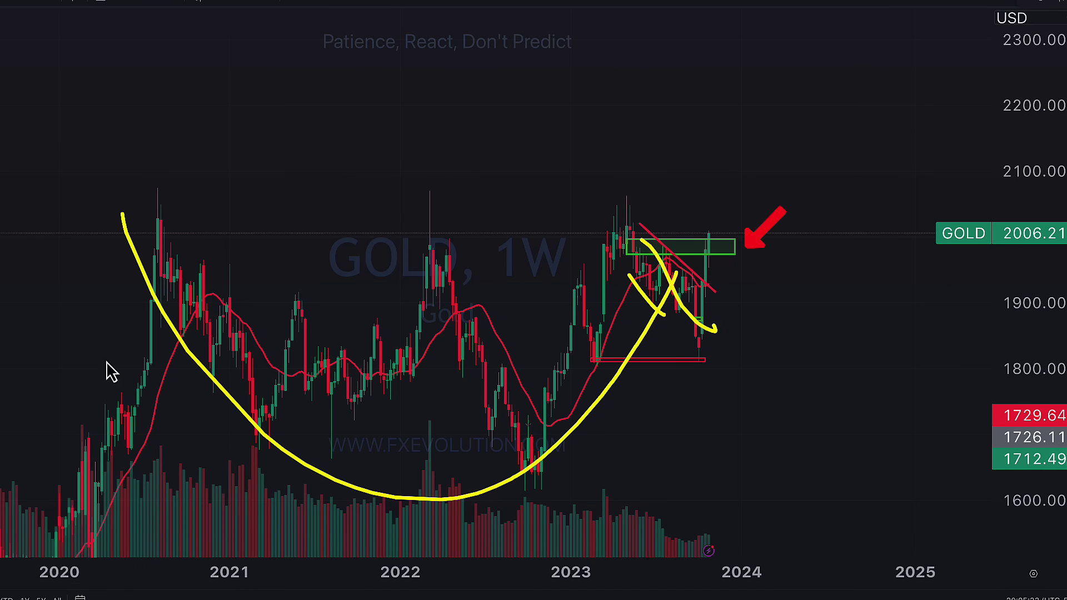
pyautogui.press('e')
pyautogui.press('Escape')
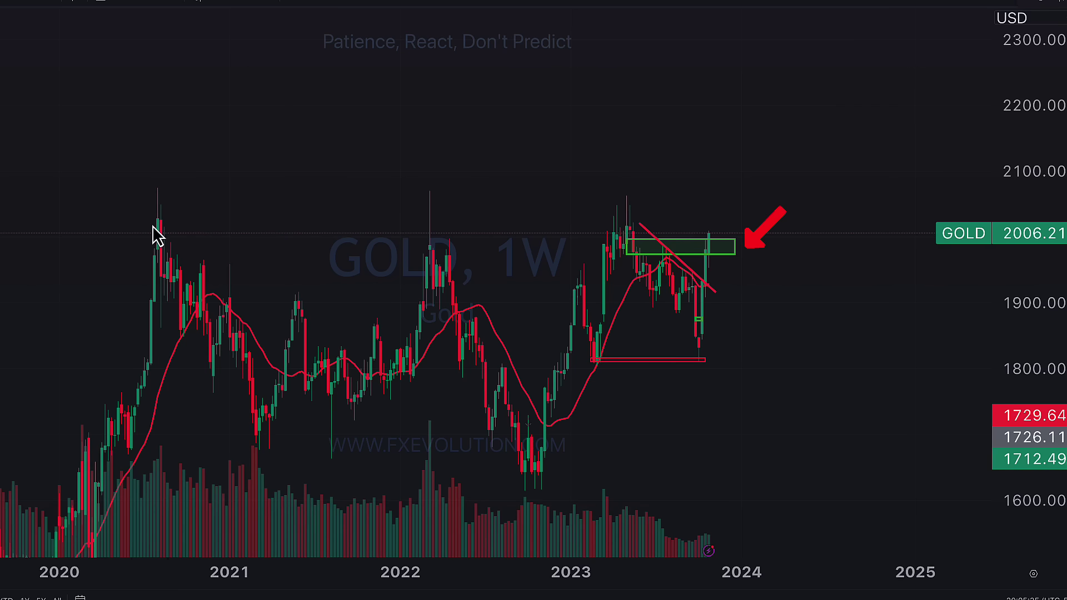
# Circle GOLD's 2020, 2022 and 2023 weekly peaks, add arrows and a rising line from the latest candle, and clear the drawings
pyautogui.moveTo(189, 213); pyautogui.dragTo(160, 213)
pyautogui.moveTo(420, 209)
pyautogui.mouseDown()
pyautogui.moveTo(482, 216)
pyautogui.moveTo(444, 208)
pyautogui.mouseUp()
pyautogui.moveTo(650, 209)
pyautogui.mouseDown()
pyautogui.moveTo(664, 228)
pyautogui.moveTo(565, 205)
pyautogui.mouseUp()
pyautogui.moveTo(613, 142); pyautogui.dragTo(581, 206)
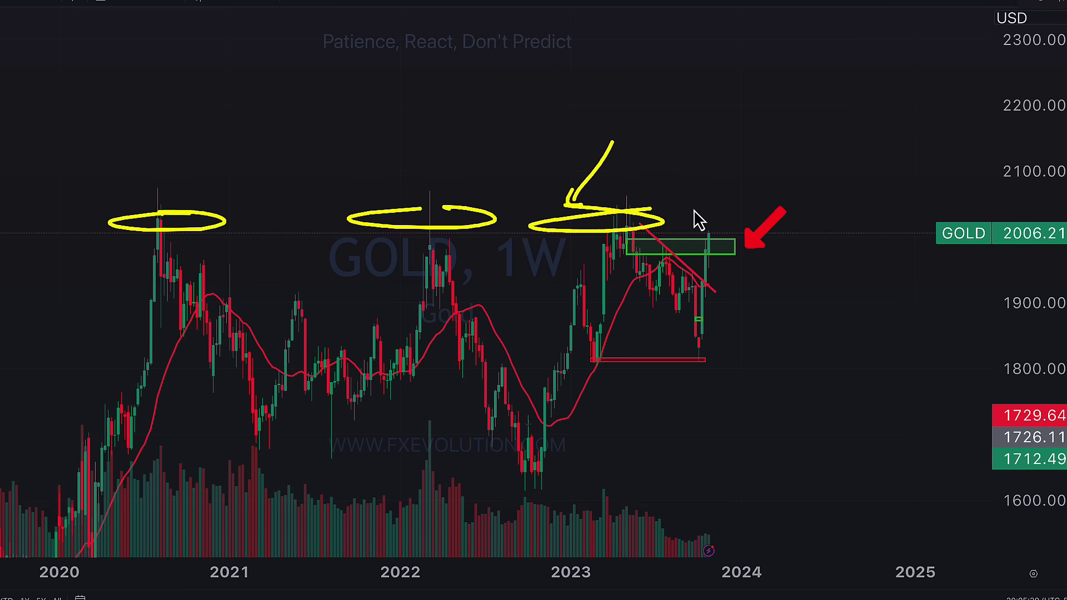
pyautogui.moveTo(781, 300); pyautogui.dragTo(696, 320)
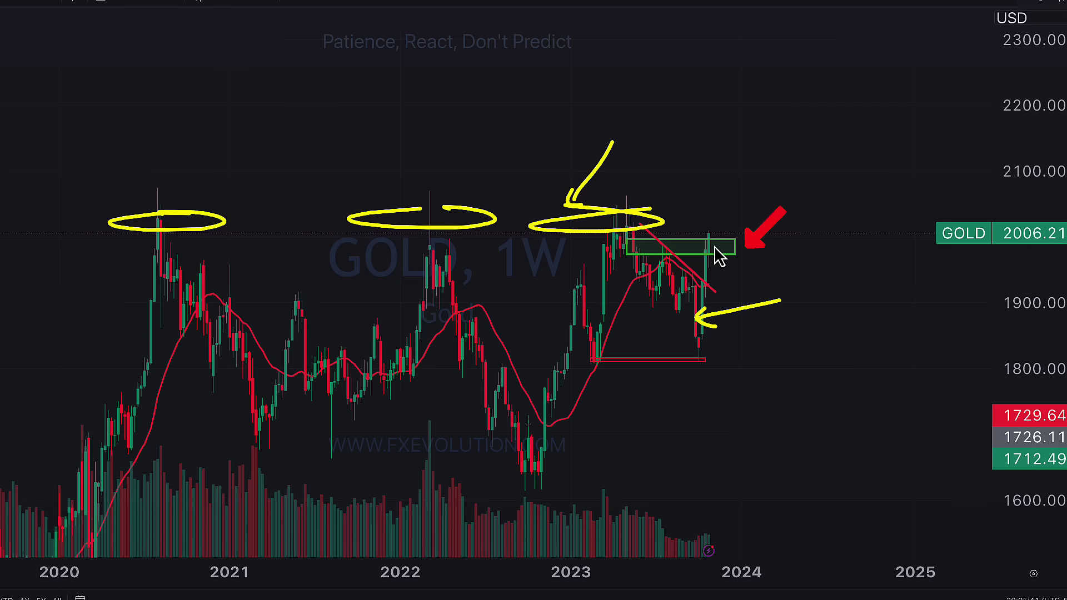
pyautogui.moveTo(707, 247)
pyautogui.mouseDown()
pyautogui.moveTo(748, 53)
pyautogui.moveTo(703, 43)
pyautogui.mouseUp()
pyautogui.press('Escape')
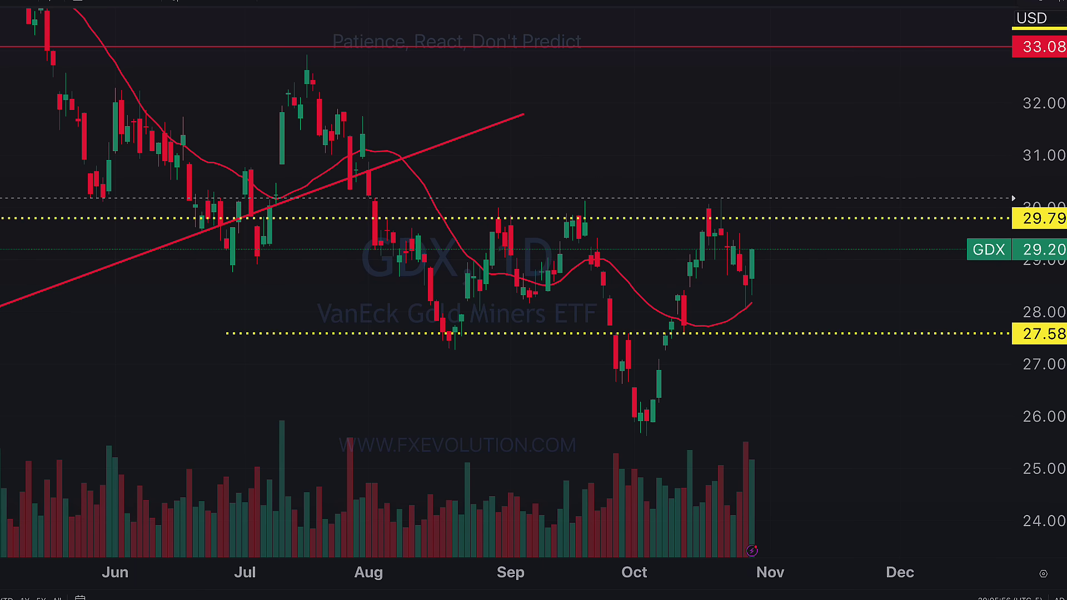
# On the USOIL 2h chart, circle the latest high near 86, sketch a rising path to a circle near 88, and clear the drawings
pyautogui.press('Down')
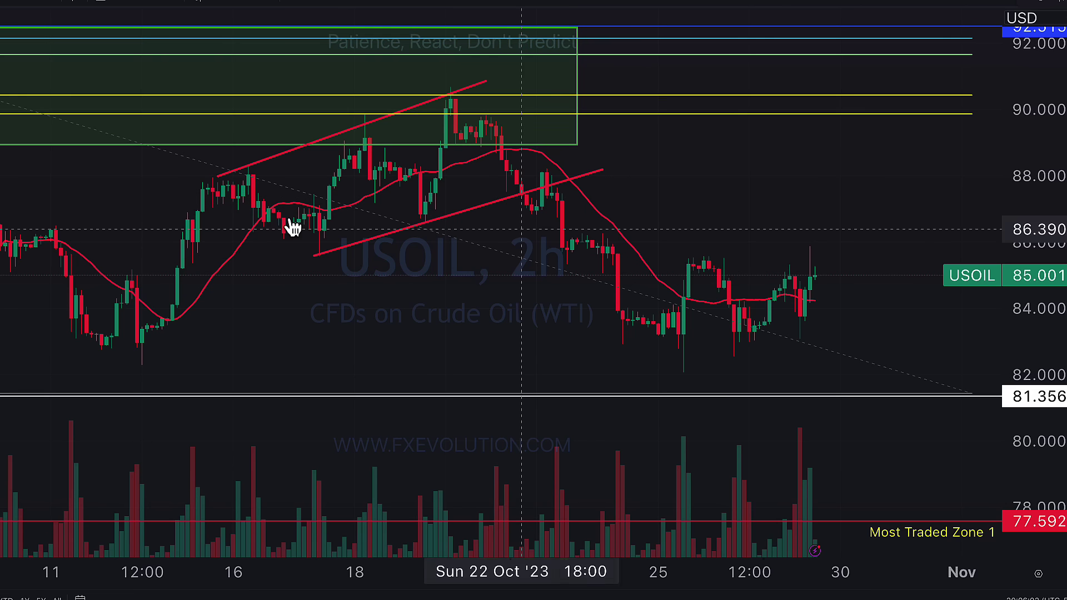
pyautogui.moveTo(850, 242); pyautogui.dragTo(834, 229)
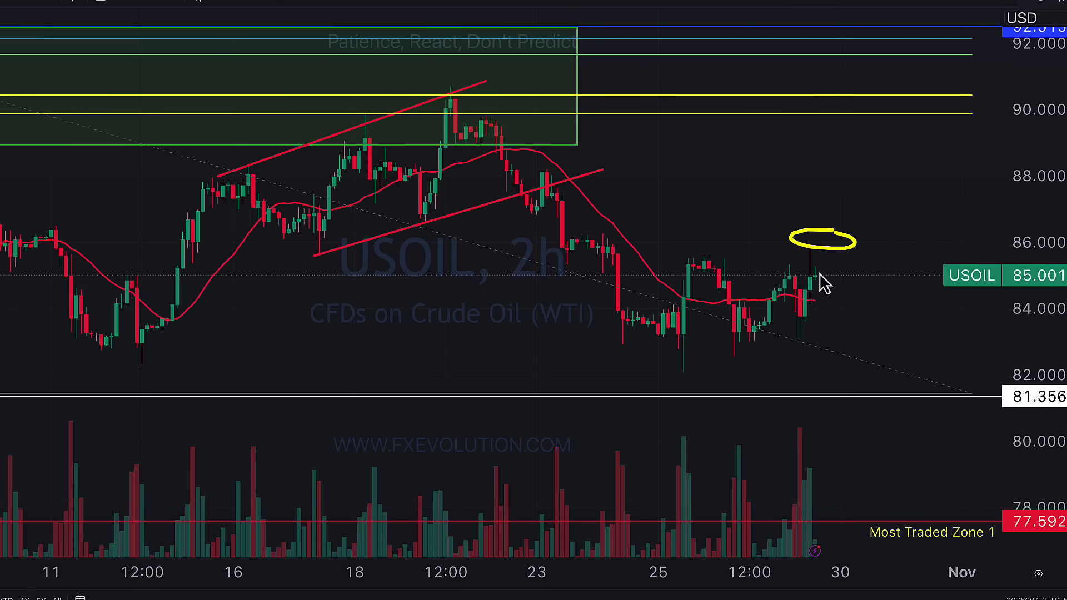
pyautogui.moveTo(816, 280)
pyautogui.mouseDown()
pyautogui.moveTo(883, 240)
pyautogui.moveTo(906, 167)
pyautogui.mouseUp()
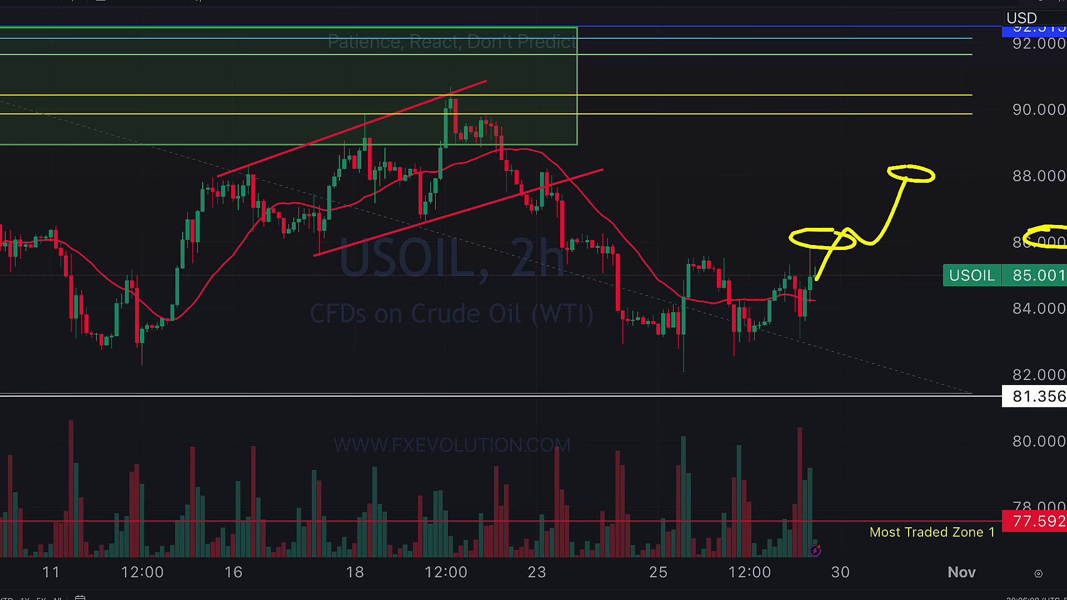
pyautogui.press('Escape')
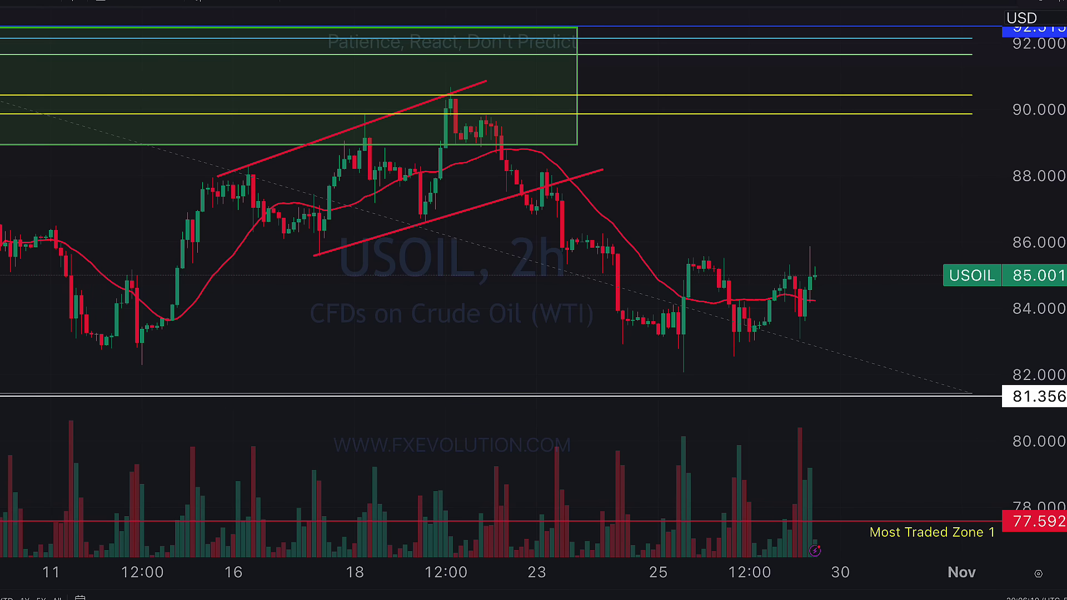
# Open the AAPL daily chart and draw a falling trend line under the August to late October lows
pyautogui.click(906, 2)
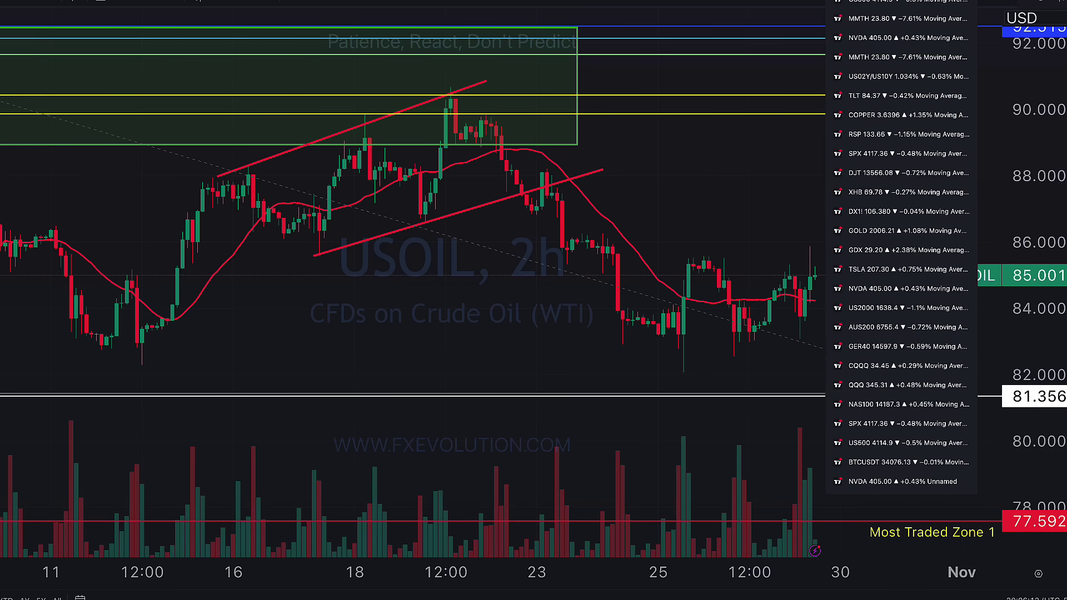
pyautogui.click(900, 241)
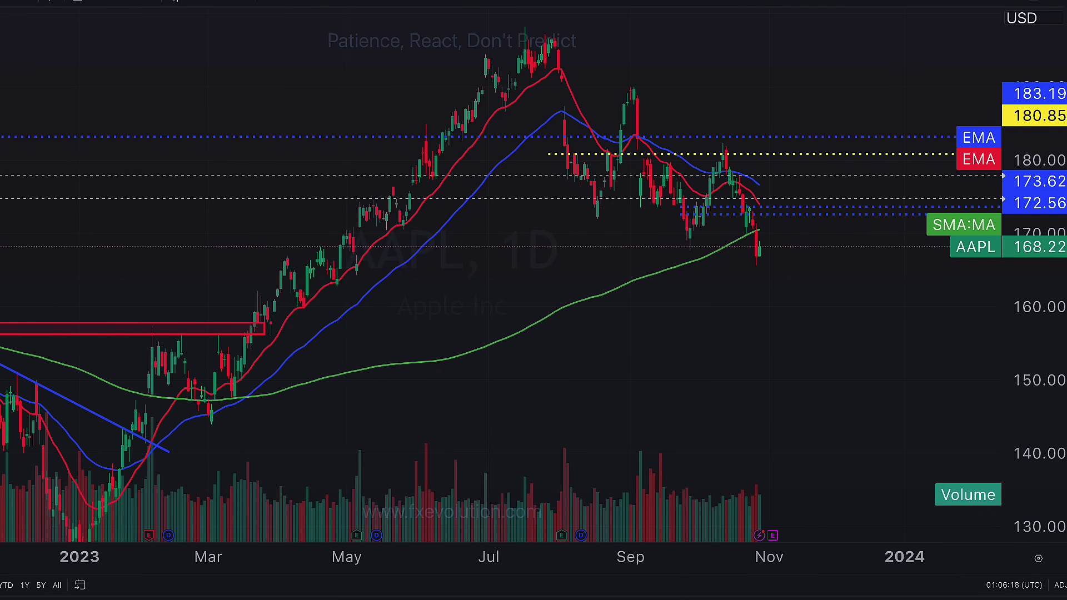
pyautogui.moveTo(591, 217); pyautogui.dragTo(790, 279)
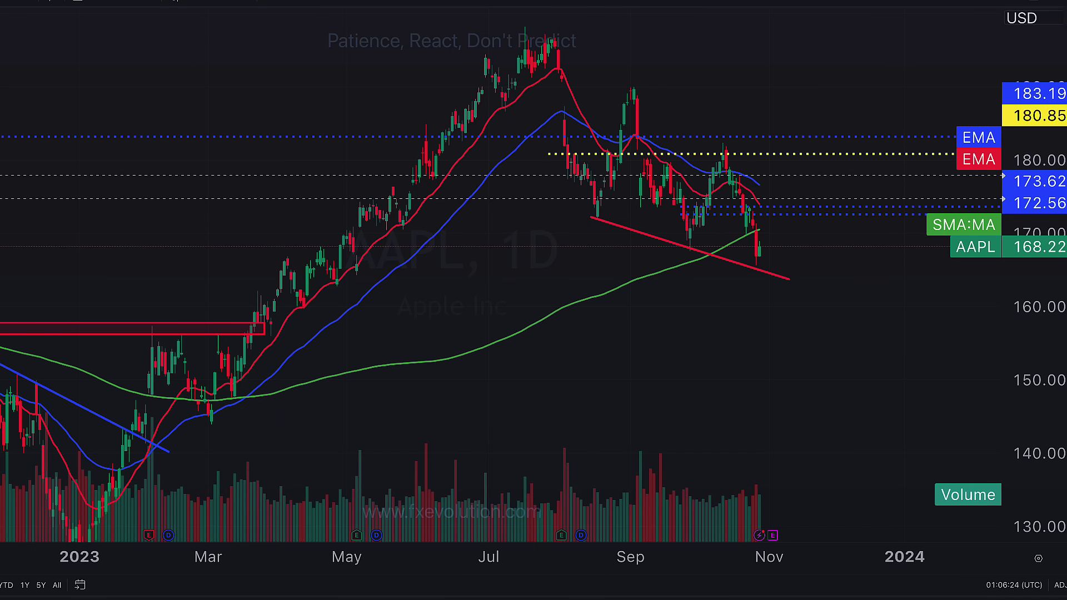
# Open the AMZN daily chart and add a price alert at 134.89
pyautogui.press('Down')
pyautogui.press('Return')
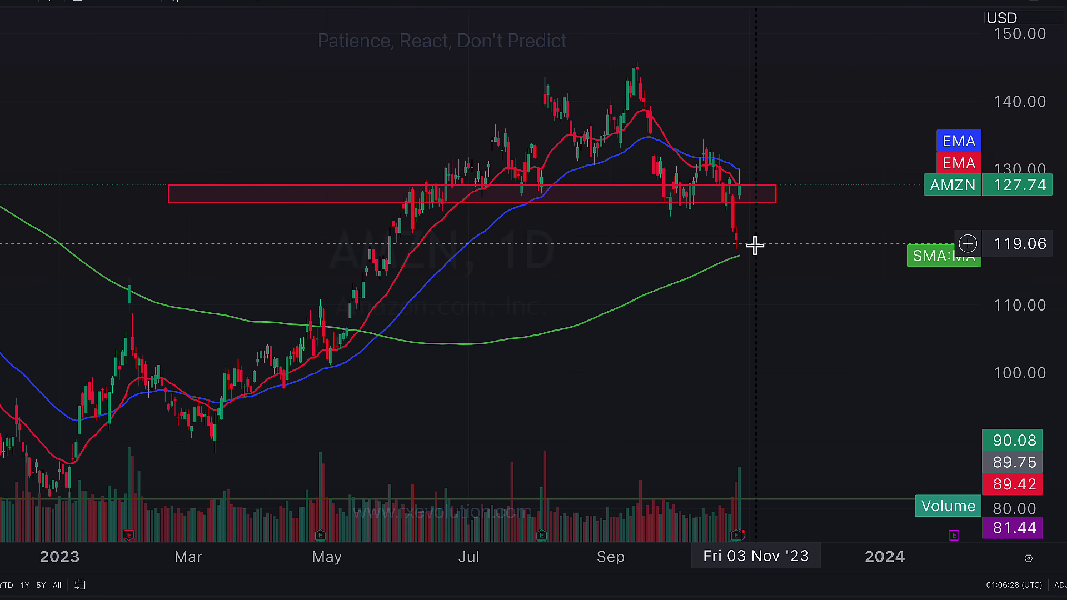
pyautogui.moveTo(785, 259); pyautogui.dragTo(836, 276)
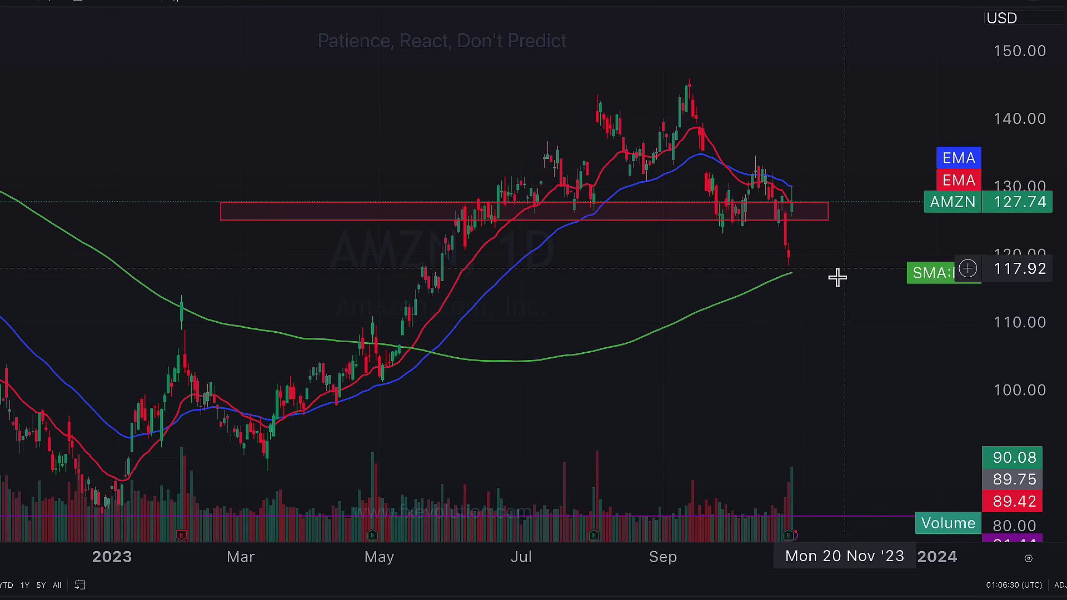
pyautogui.scroll(3, 836, 276)
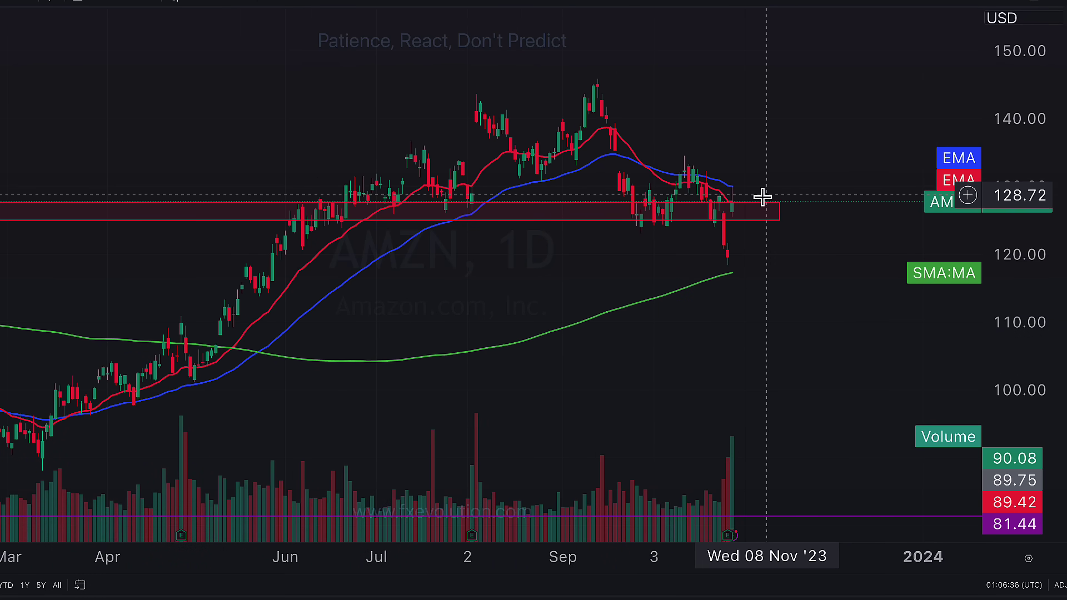
pyautogui.rightClick(745, 156)
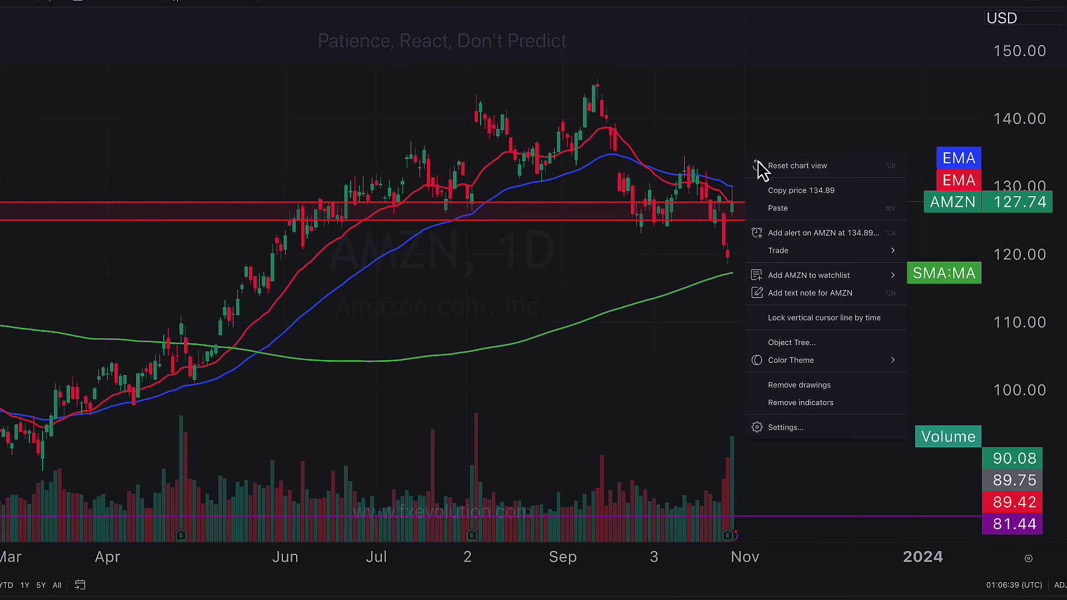
pyautogui.click(820, 234)
pyautogui.click(662, 502)
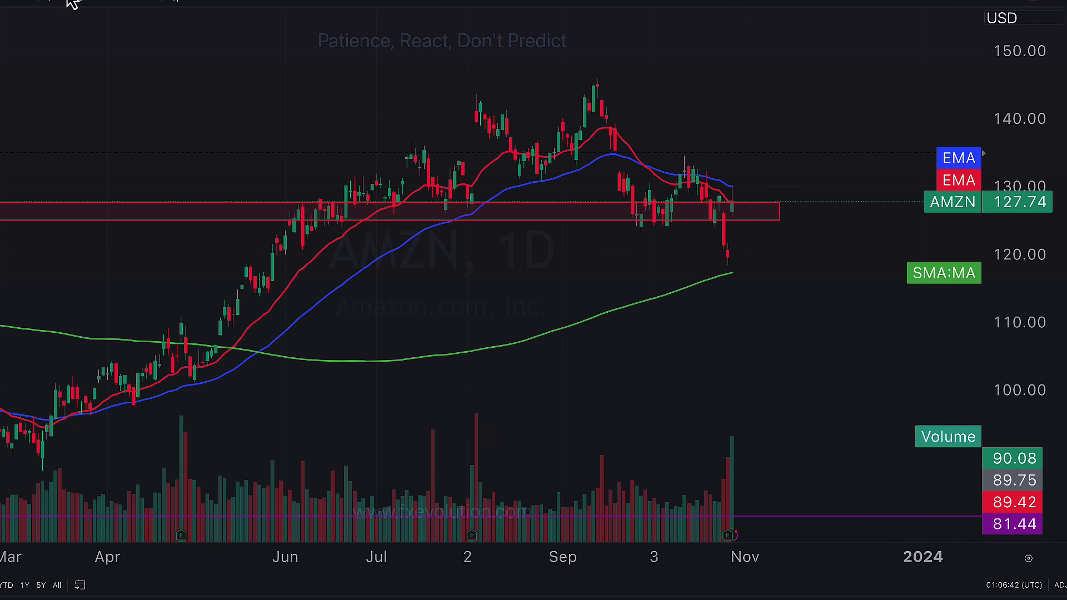
# Switch the AMZN chart to the weekly timeframe and measure the price drop from the 2021 peak to the latest candle's low
pyautogui.click(20, 3)
pyautogui.moveTo(1036, 119); pyautogui.dragTo(1029, 434)
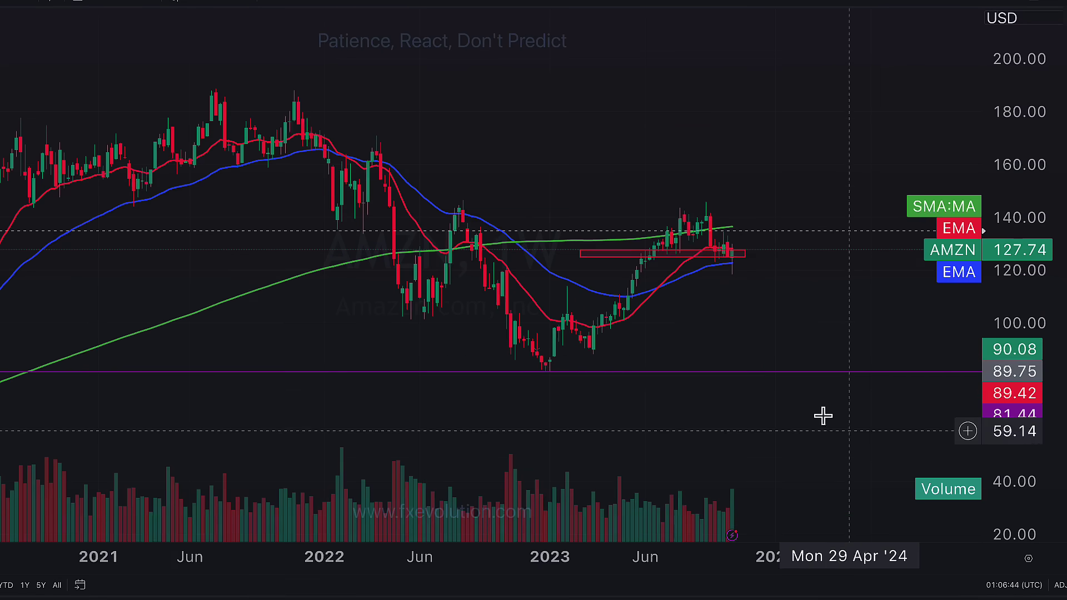
pyautogui.scroll(-5, 779, 332)
pyautogui.moveTo(1006, 342); pyautogui.dragTo(1006, 139)
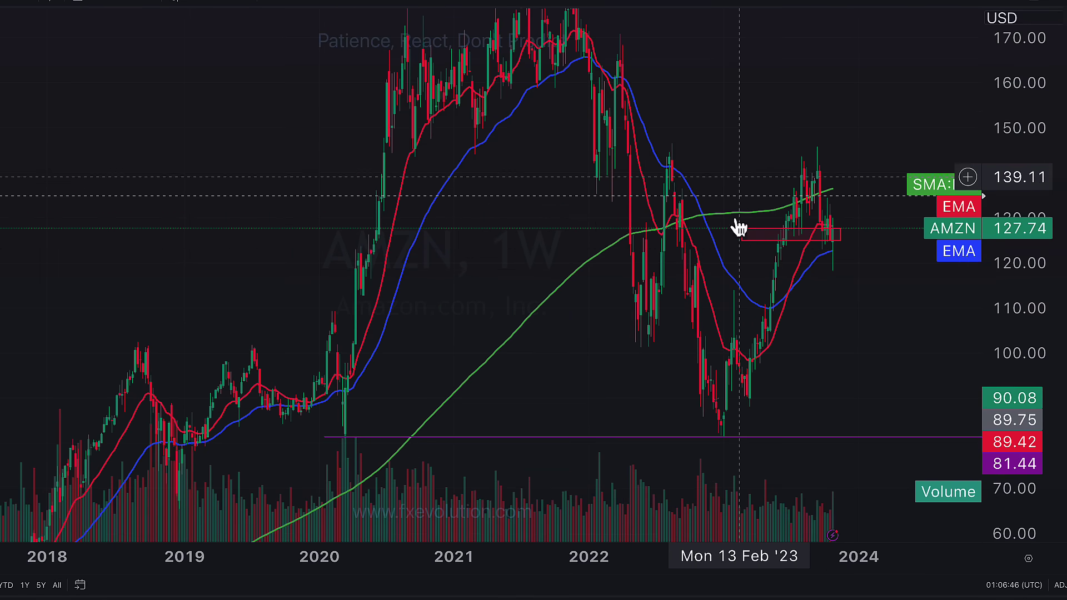
pyautogui.moveTo(1012, 267); pyautogui.dragTo(1012, 400)
pyautogui.moveTo(850, 312); pyautogui.dragTo(829, 329)
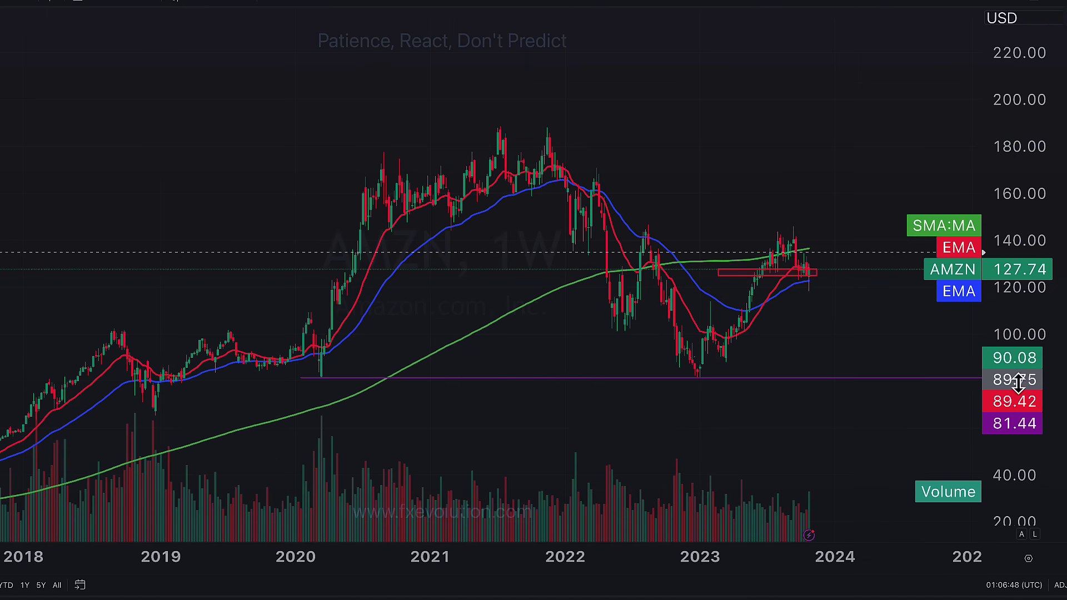
pyautogui.moveTo(1017, 381); pyautogui.dragTo(1017, 278)
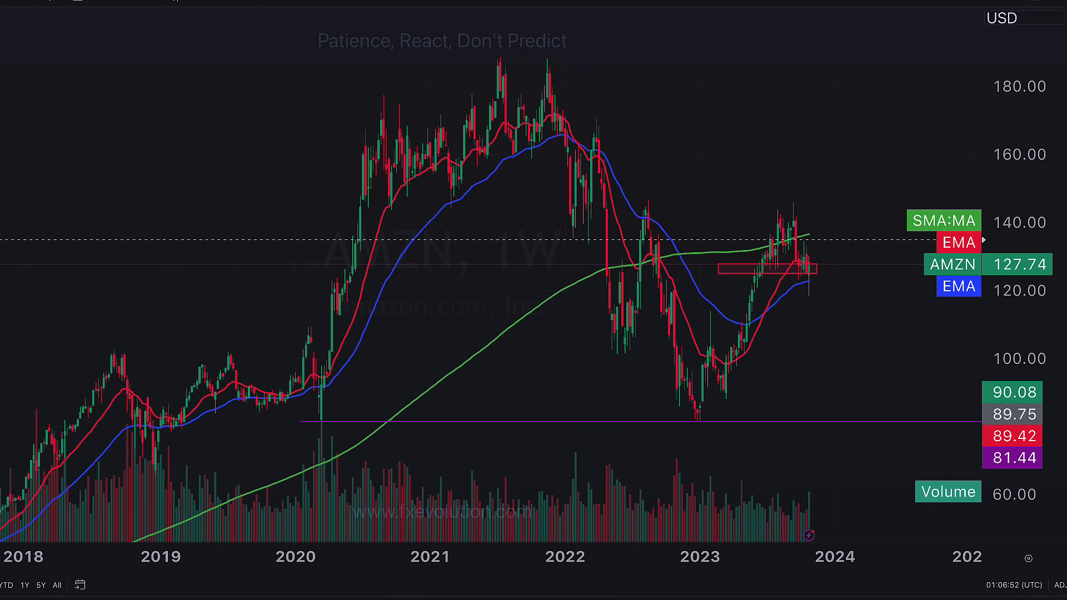
pyautogui.keyDown('shift'); pyautogui.click(762, 57); pyautogui.keyUp('shift')
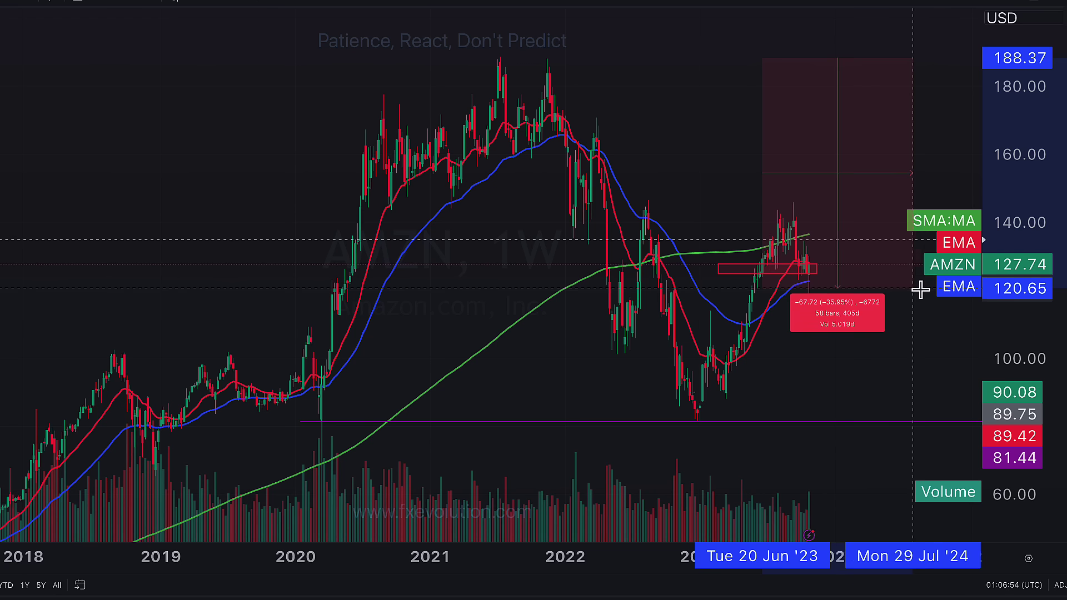
pyautogui.click(889, 264)
pyautogui.click(810, 359)
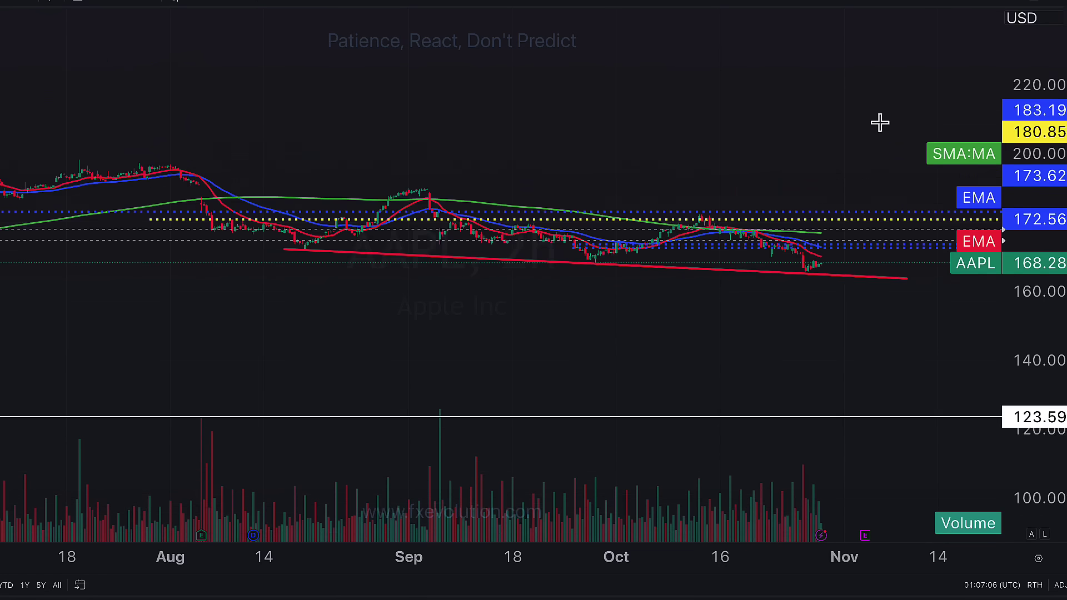
# Expand the price scale of the AAPL 2h chart around the falling trend line and the latest candles
pyautogui.moveTo(1031, 384); pyautogui.dragTo(1031, 183)
pyautogui.moveTo(849, 227); pyautogui.dragTo(826, 273)
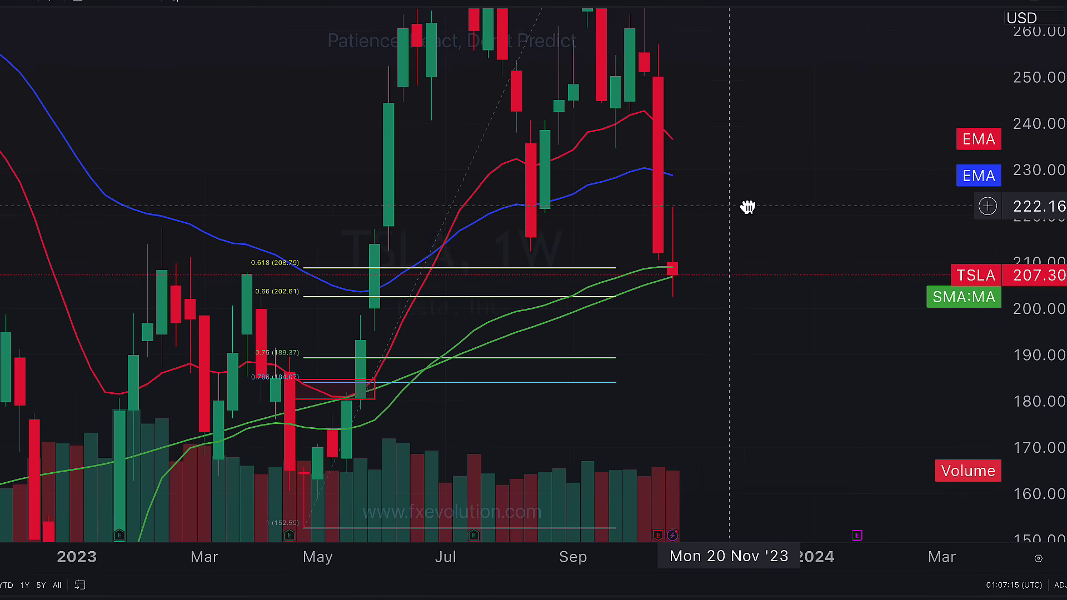
# On the TSLA weekly chart, circle the zone around the 0.618 level, add an arrow to the latest candle, and clear the drawings
pyautogui.moveTo(748, 207); pyautogui.dragTo(893, 243)
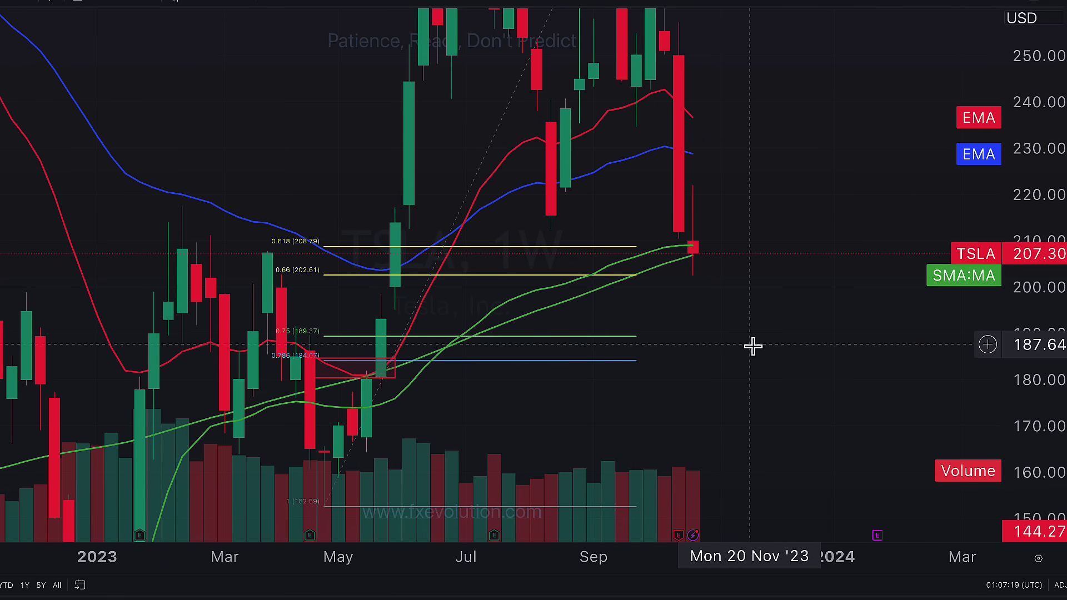
pyautogui.moveTo(753, 347); pyautogui.dragTo(757, 327)
pyautogui.moveTo(687, 211)
pyautogui.mouseDown()
pyautogui.moveTo(542, 211)
pyautogui.moveTo(652, 200)
pyautogui.mouseUp()
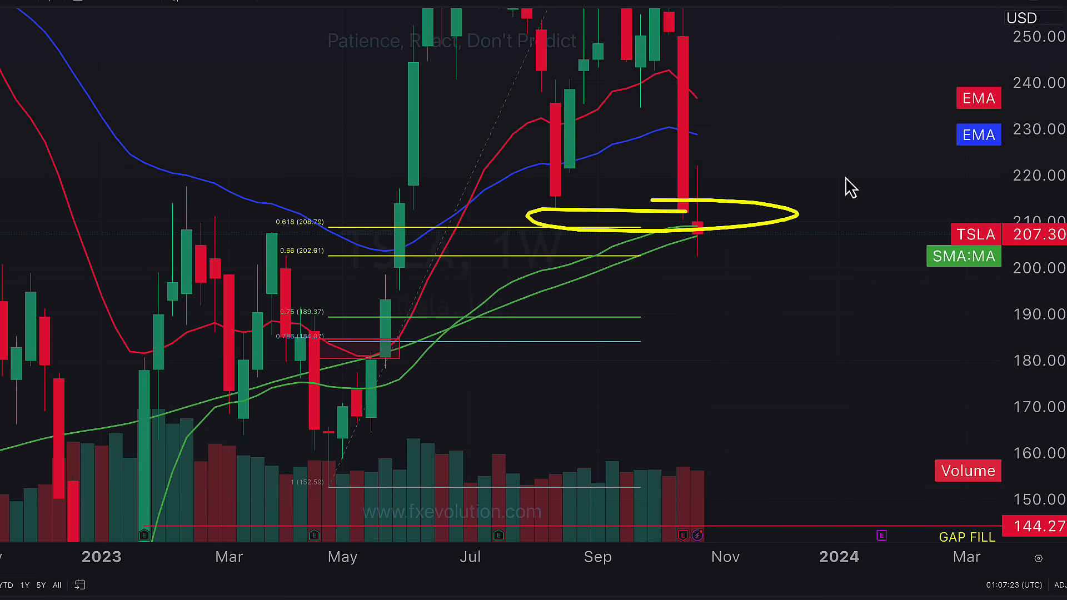
pyautogui.moveTo(848, 140); pyautogui.dragTo(718, 243)
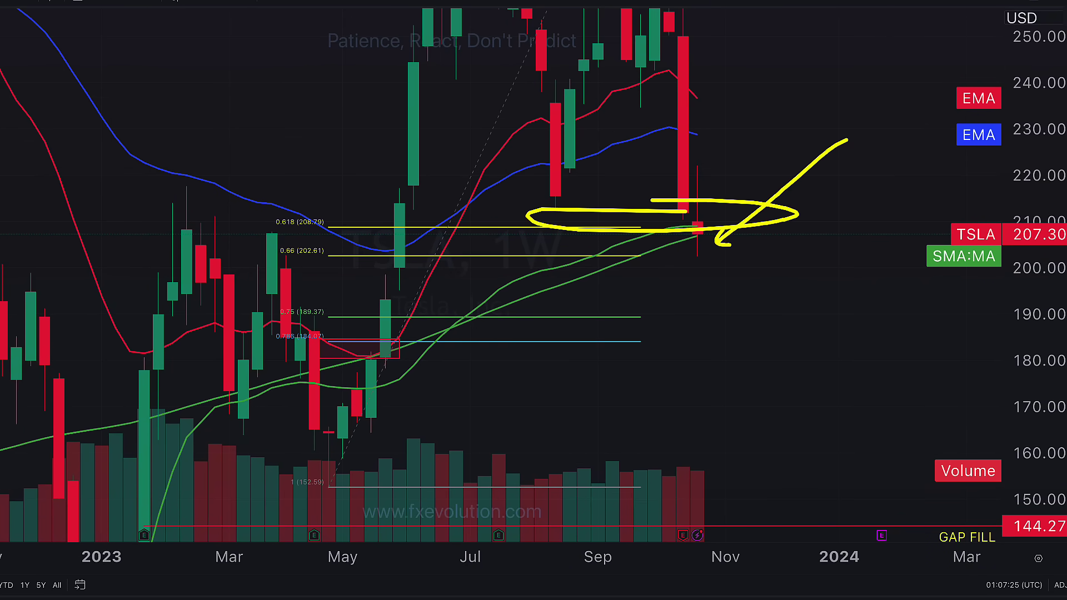
pyautogui.press('Escape')
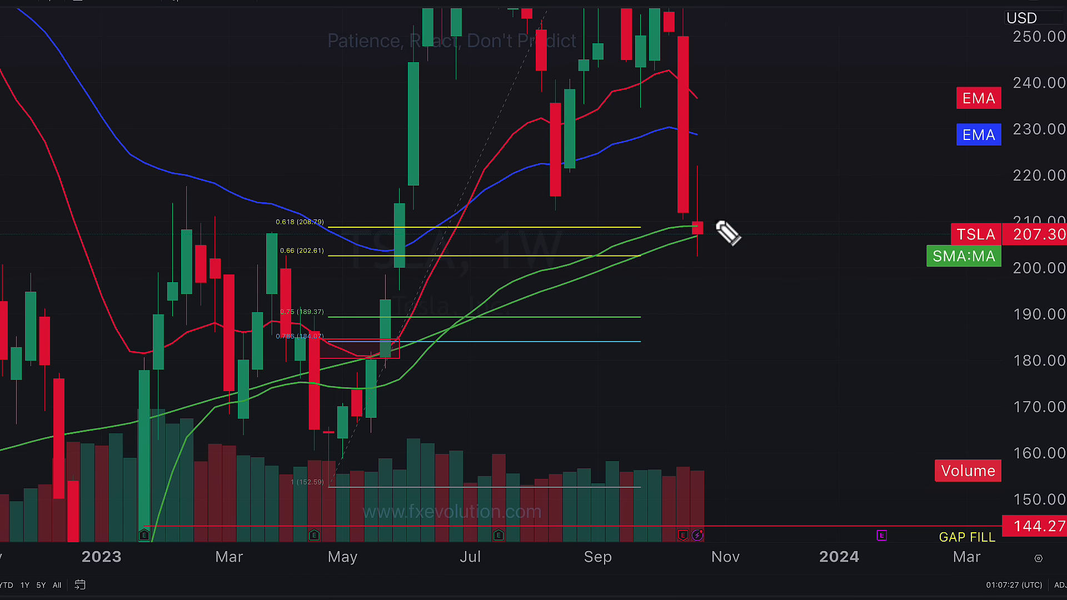
# Circle TSLA's latest weekly candle at the green moving averages with arrows, mark the early 2023 highs, and clear the drawings
pyautogui.moveTo(695, 217); pyautogui.dragTo(691, 218)
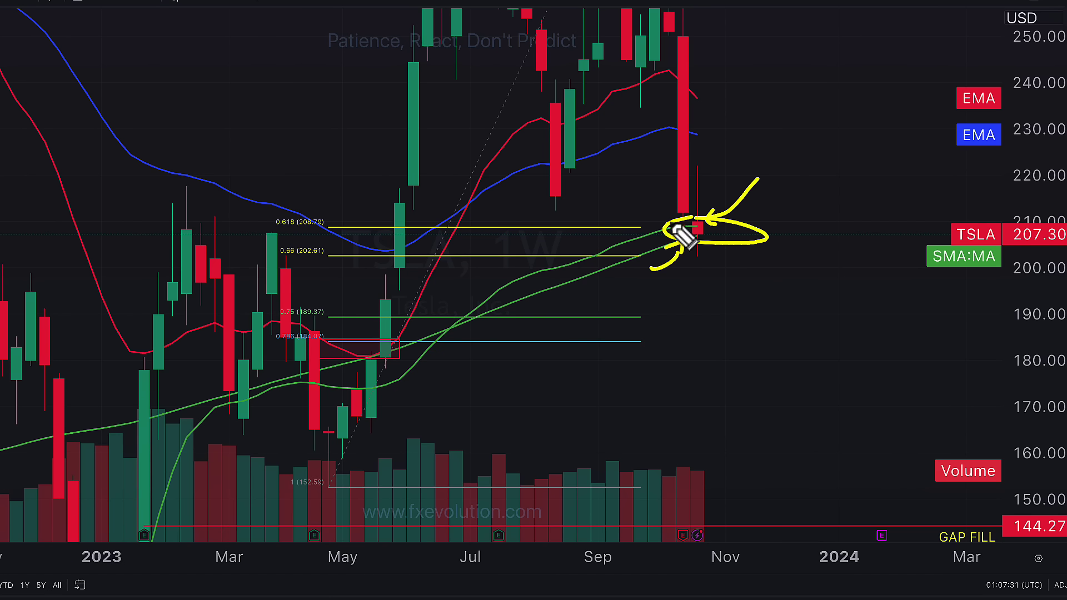
pyautogui.moveTo(681, 236); pyautogui.dragTo(689, 240)
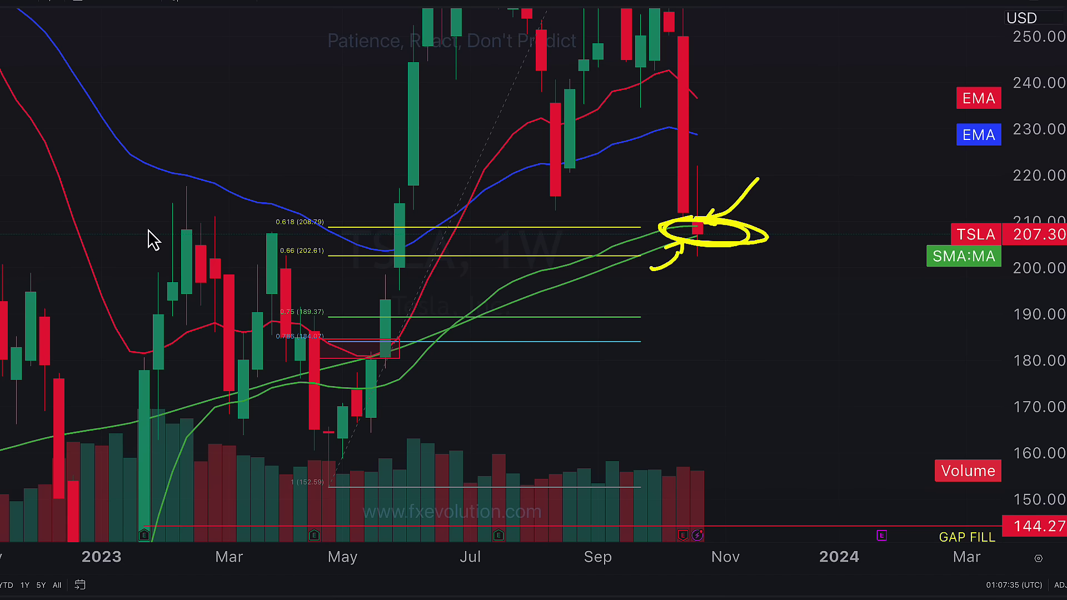
pyautogui.moveTo(148, 230); pyautogui.dragTo(350, 235)
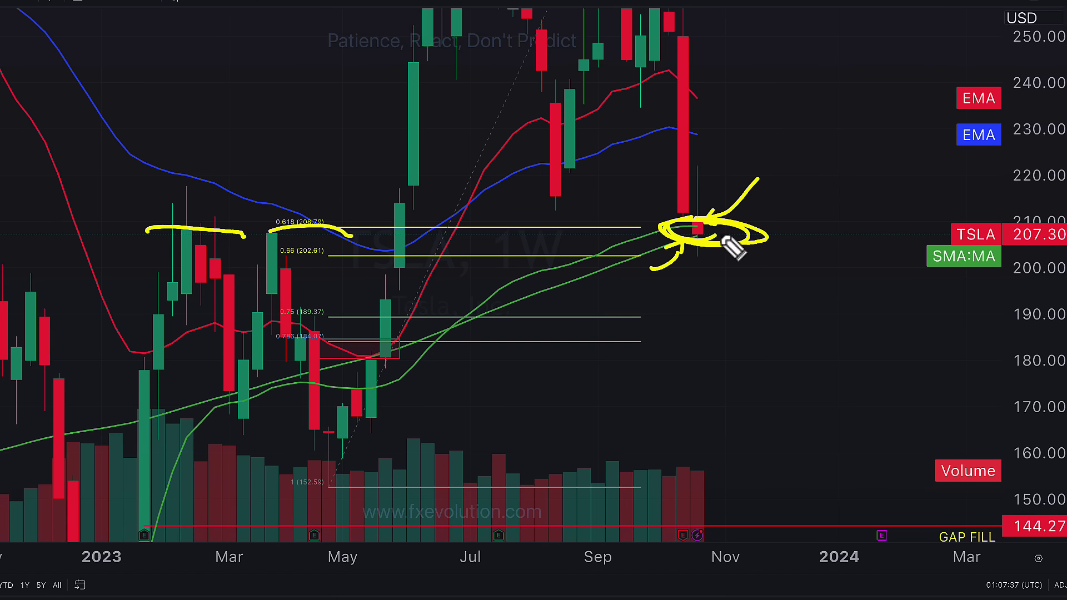
pyautogui.press('Escape')
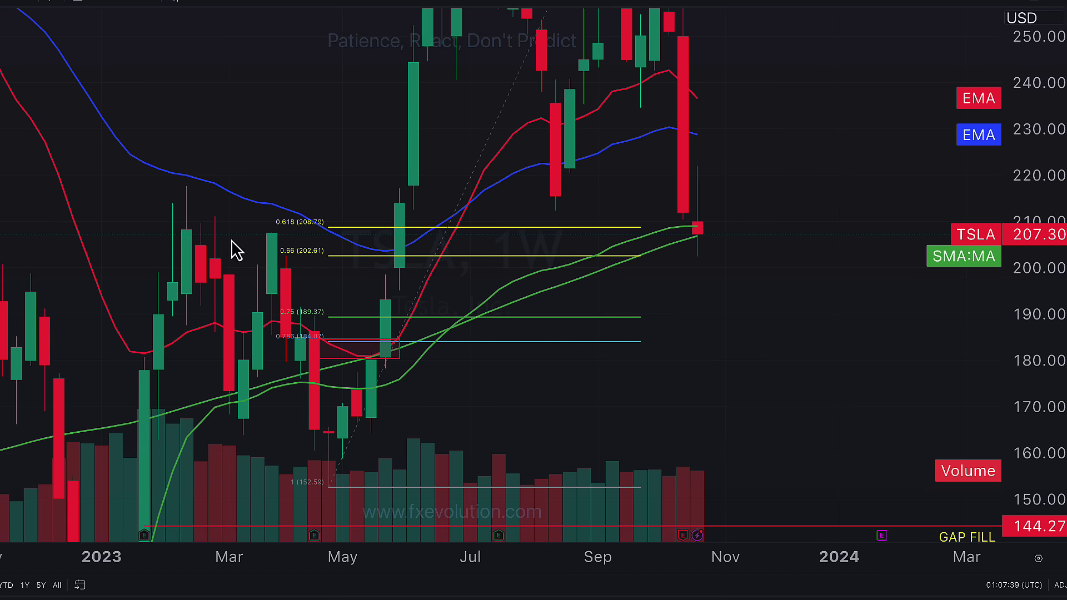
# Circle TSLA's latest weekly candle from wick to wick, mark its upper wick and small body, and clear the drawings
pyautogui.moveTo(705, 163); pyautogui.dragTo(719, 182)
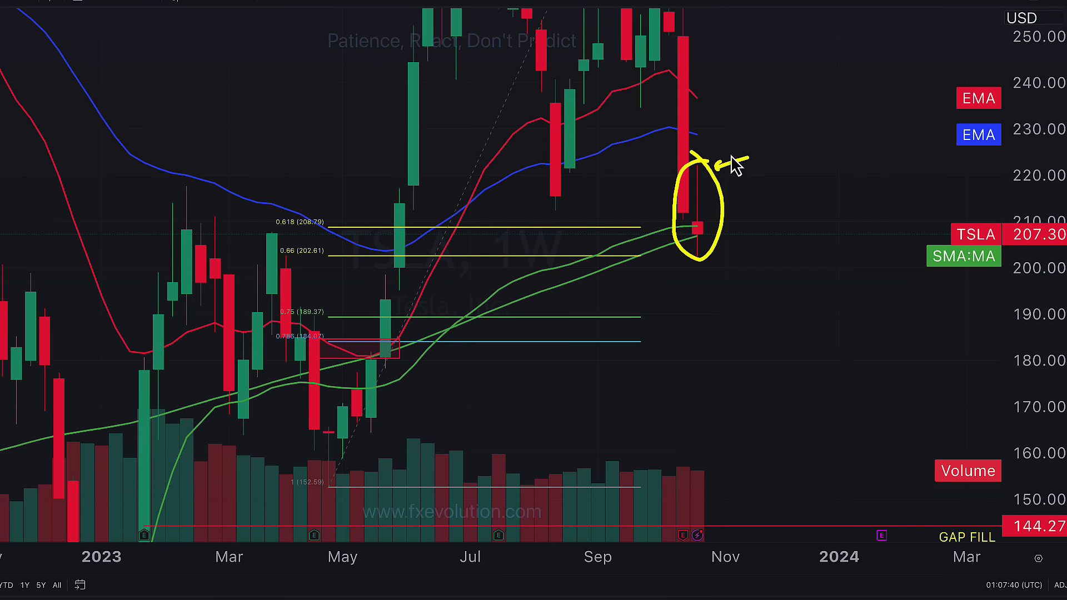
pyautogui.moveTo(746, 253); pyautogui.dragTo(762, 267)
pyautogui.moveTo(683, 231); pyautogui.dragTo(698, 224)
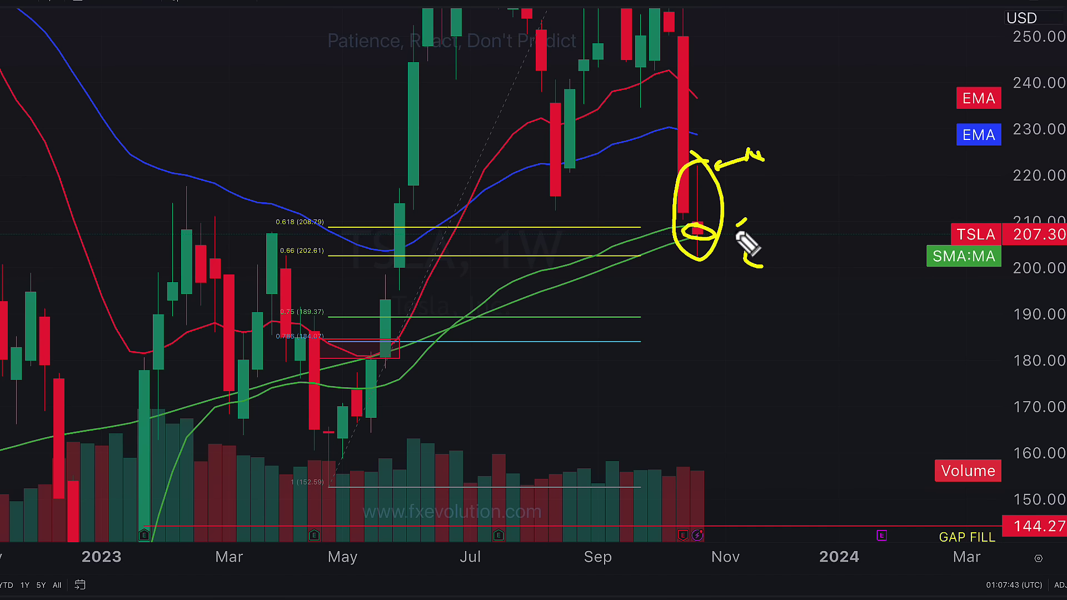
pyautogui.press('Escape')
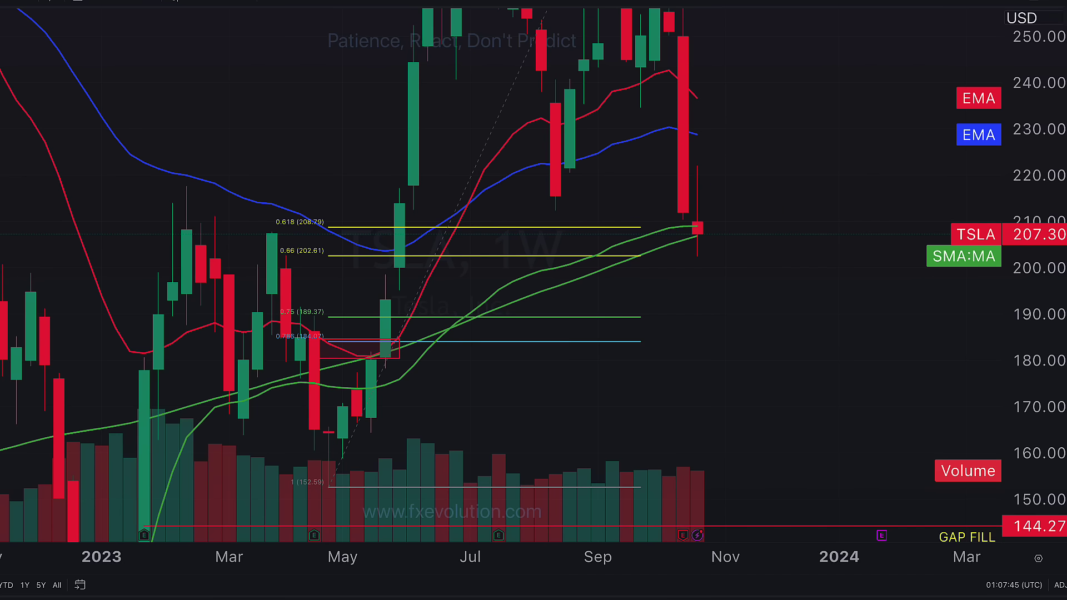
# Switch TSLA to the 2h timeframe, sketch a dip to about 198 and rebound to about 220, and clear the drawings
pyautogui.click(1, 2)
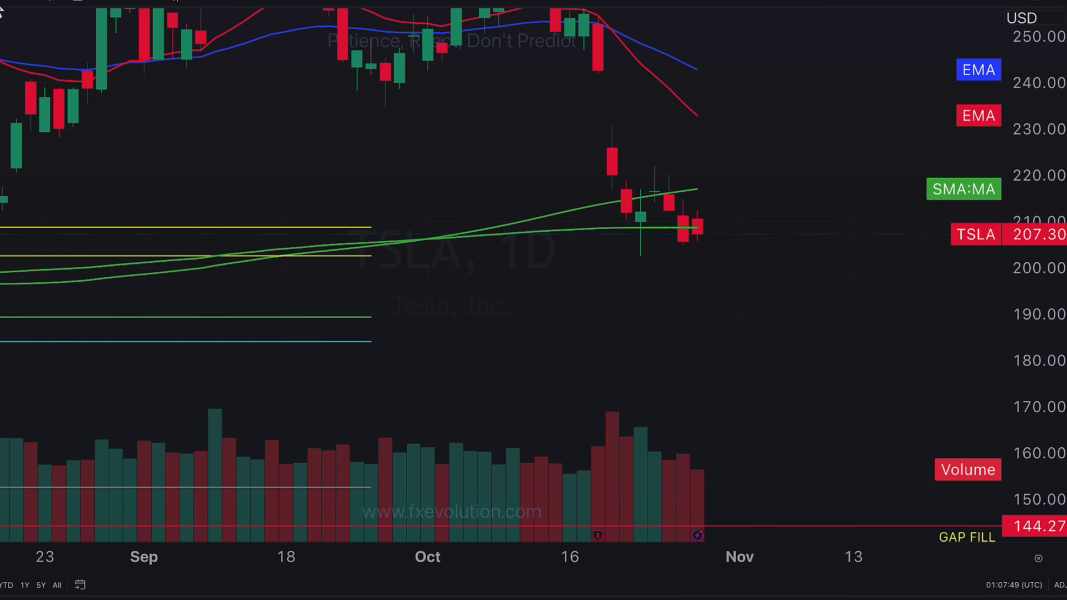
pyautogui.write('2h')
pyautogui.press('Return')
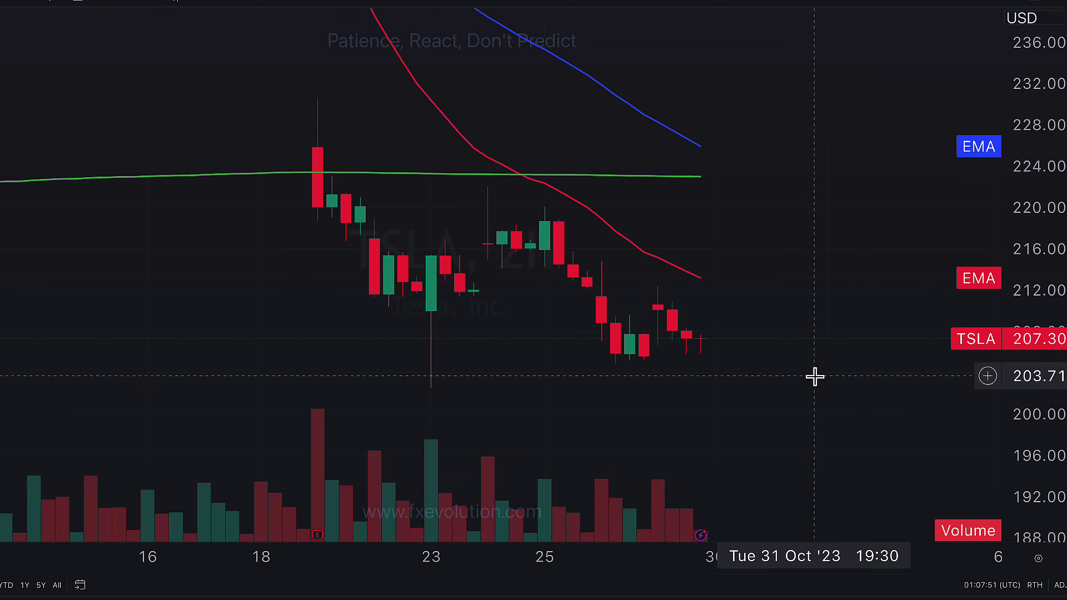
pyautogui.scroll(-5, 853, 257)
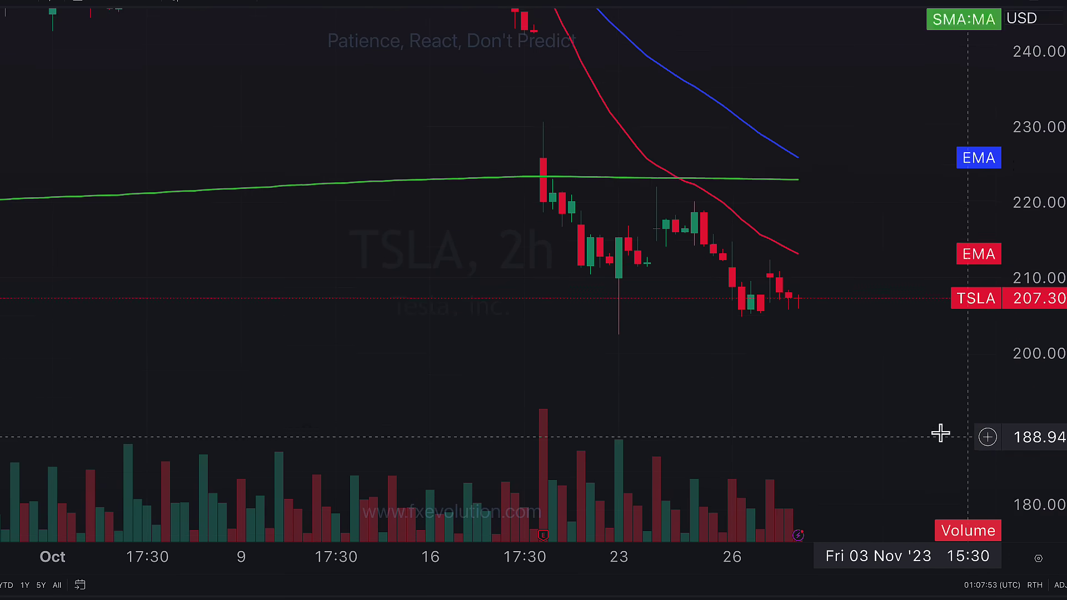
pyautogui.moveTo(940, 433); pyautogui.dragTo(887, 416)
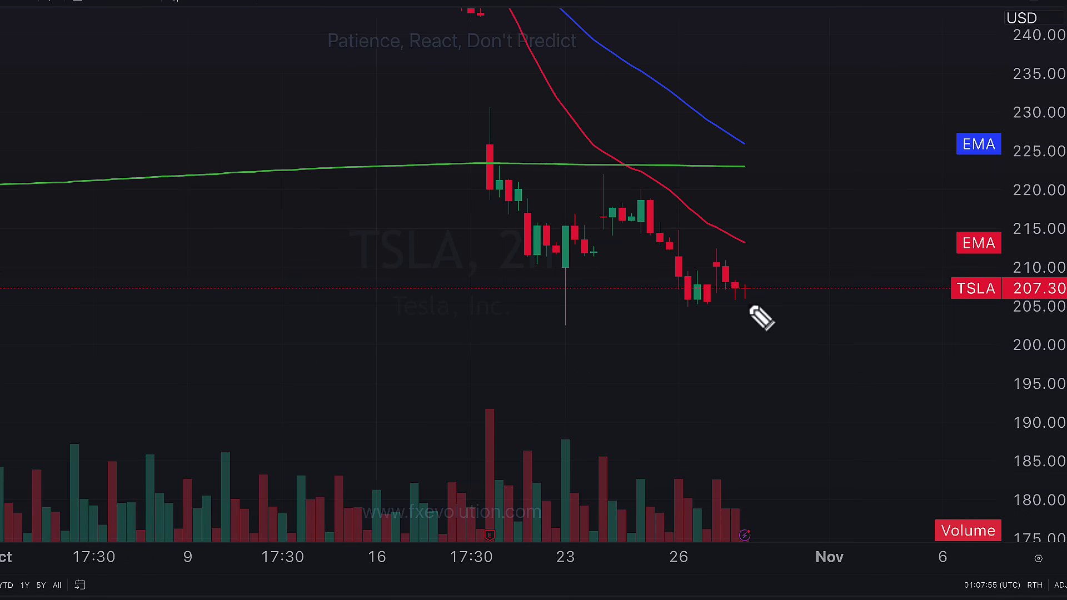
pyautogui.moveTo(743, 288)
pyautogui.mouseDown()
pyautogui.moveTo(761, 357)
pyautogui.moveTo(795, 232)
pyautogui.mouseUp()
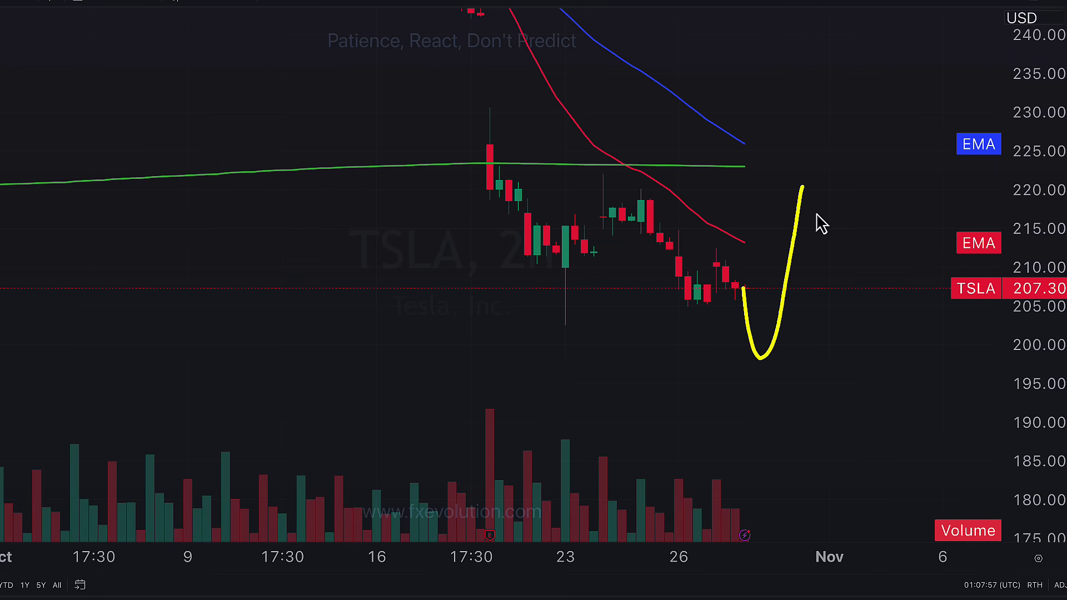
pyautogui.moveTo(741, 178)
pyautogui.mouseDown()
pyautogui.moveTo(821, 215)
pyautogui.moveTo(576, 184)
pyautogui.mouseUp()
pyautogui.press('Escape')
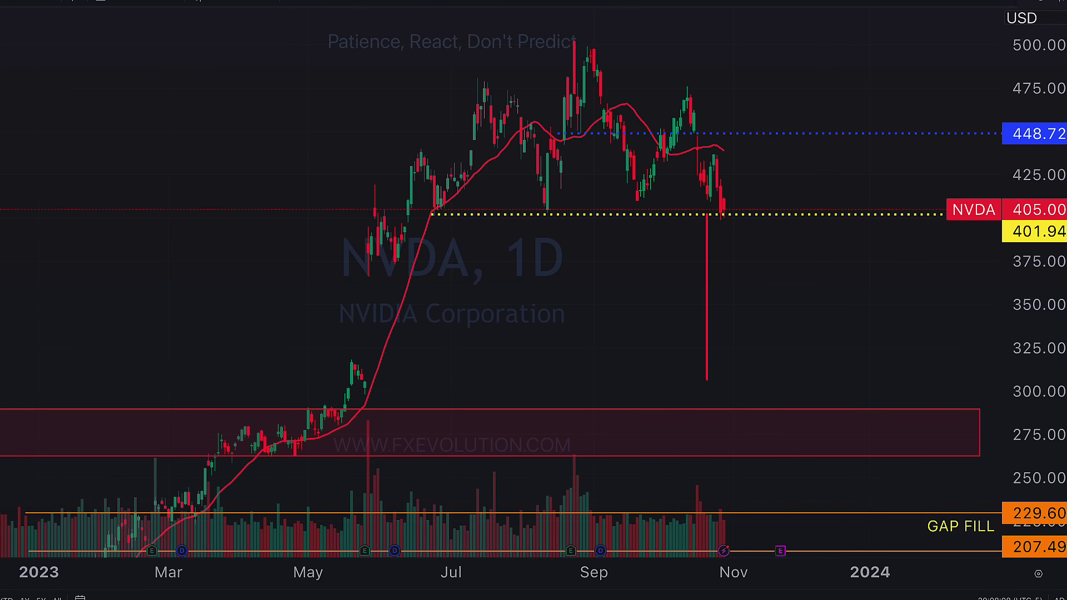
# On the NVDA daily chart, arc over the three peaks, circle the 401.94 support, write SMH, and draw an arrow down to the red zone
pyautogui.moveTo(433, 92); pyautogui.dragTo(504, 73)
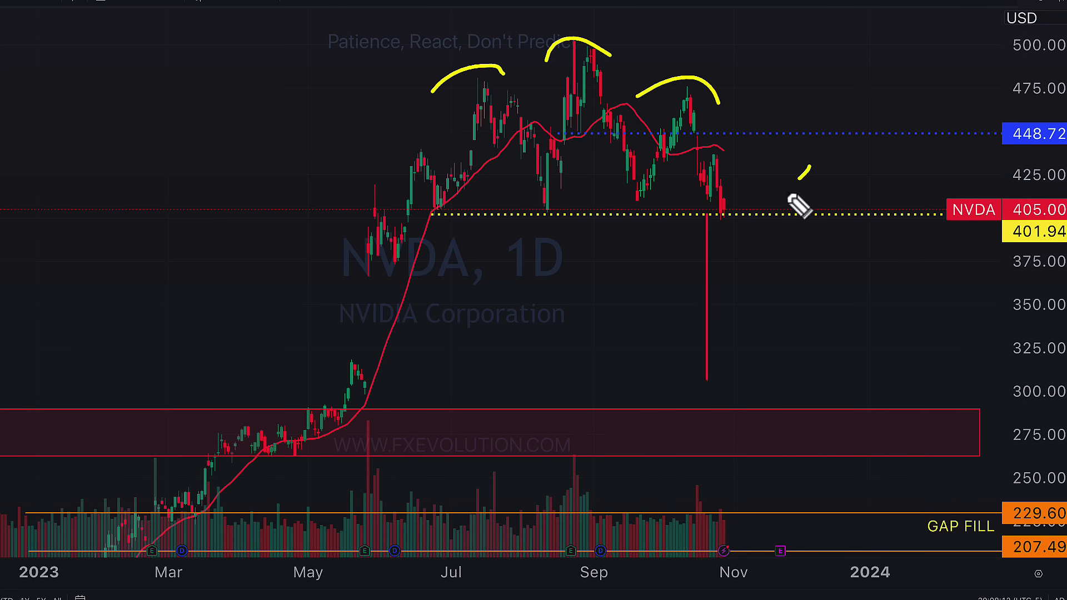
pyautogui.moveTo(718, 215)
pyautogui.mouseDown()
pyautogui.moveTo(653, 232)
pyautogui.moveTo(619, 185)
pyautogui.mouseUp()
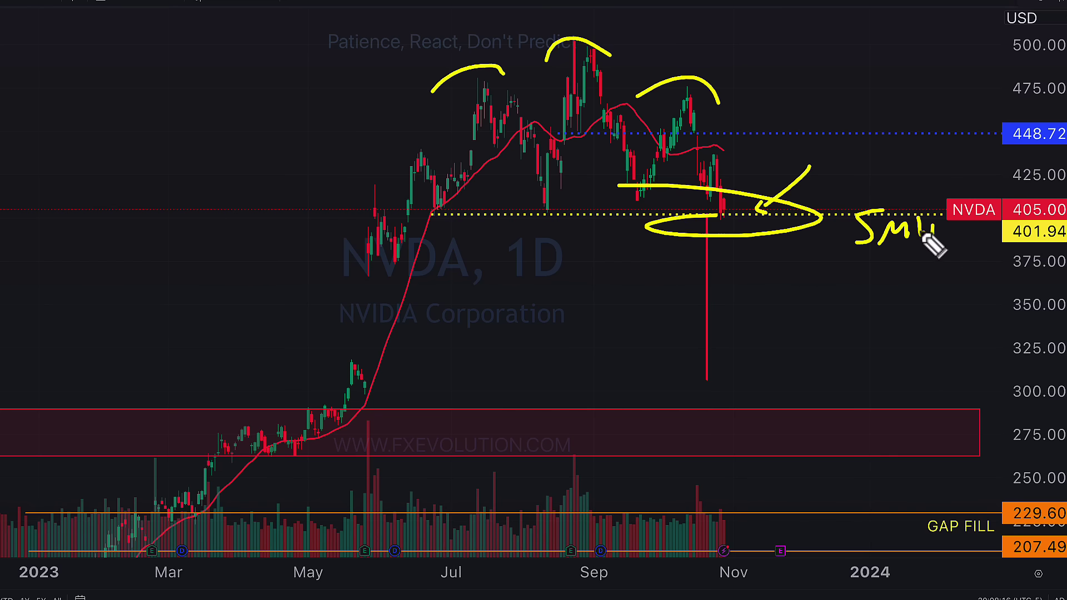
pyautogui.moveTo(869, 181); pyautogui.dragTo(940, 235)
pyautogui.moveTo(904, 267); pyautogui.dragTo(944, 436)
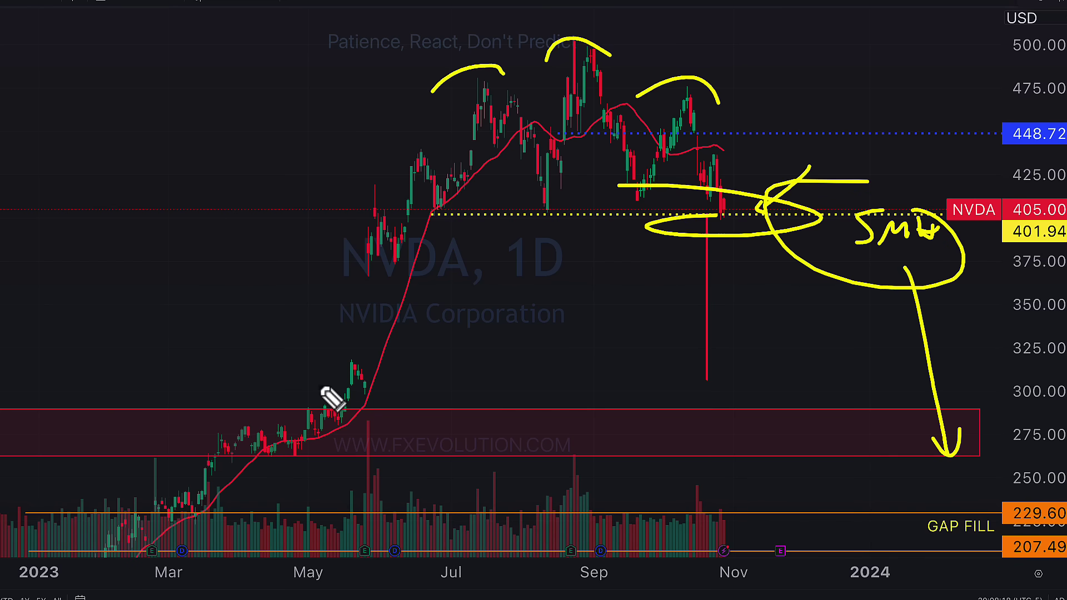
# Circle the broad NVDA area spanning the May gap, the 401.94 support and the red zone, and clear all drawings
pyautogui.moveTo(600, 144)
pyautogui.mouseDown()
pyautogui.moveTo(400, 174)
pyautogui.moveTo(834, 217)
pyautogui.mouseUp()
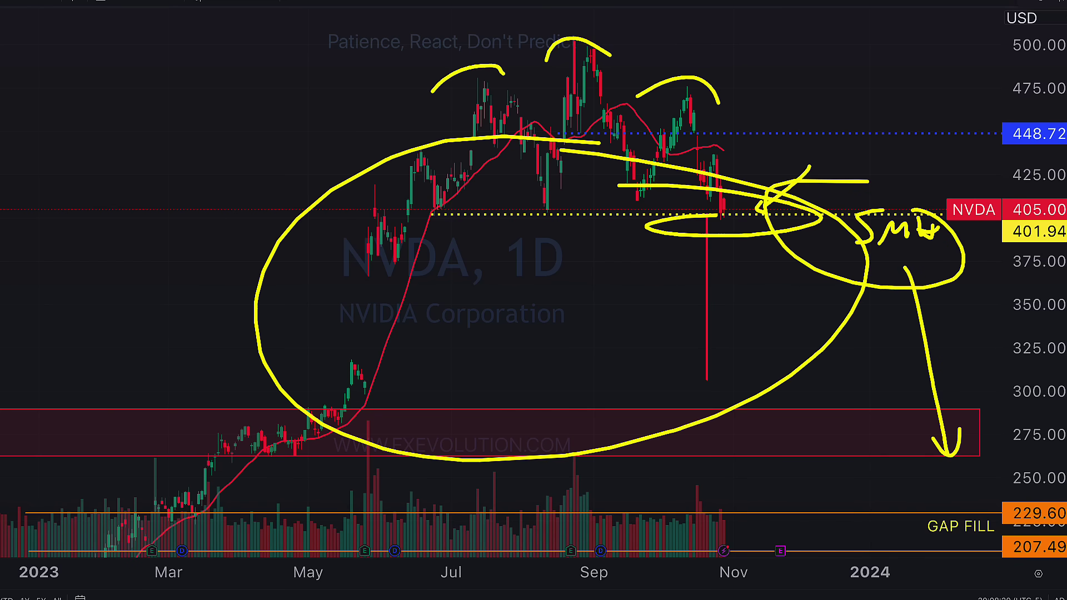
pyautogui.press('Escape')
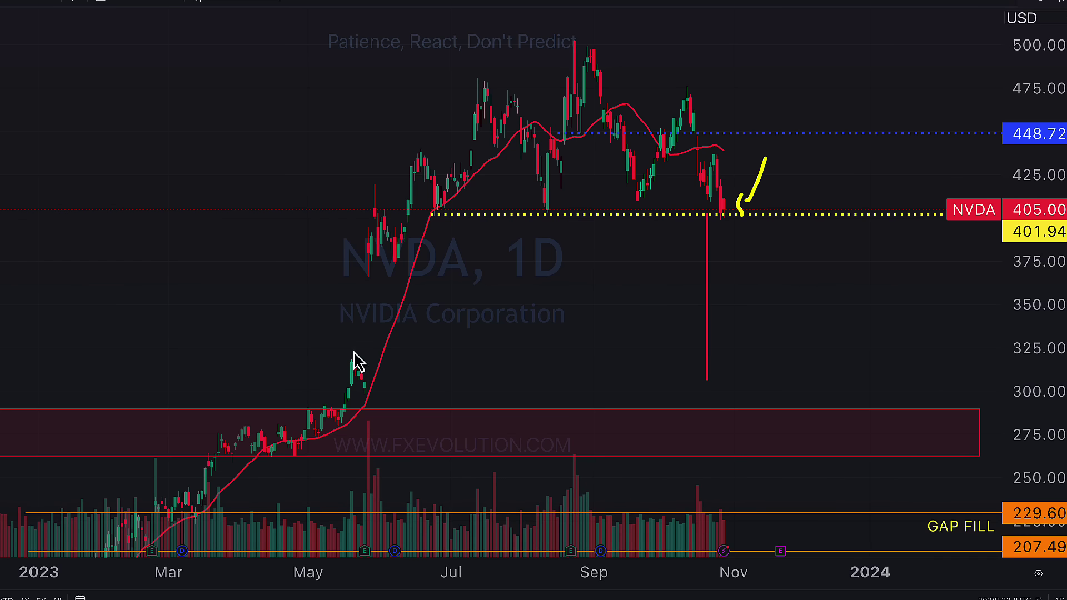
# Mark NVDA's gap level at about 305 and the lows at about 375 with lines and arrows, circle the 401.94 support, and clear the drawings
pyautogui.moveTo(360, 395)
pyautogui.mouseDown()
pyautogui.moveTo(542, 396)
pyautogui.moveTo(745, 374)
pyautogui.moveTo(702, 365)
pyautogui.mouseUp()
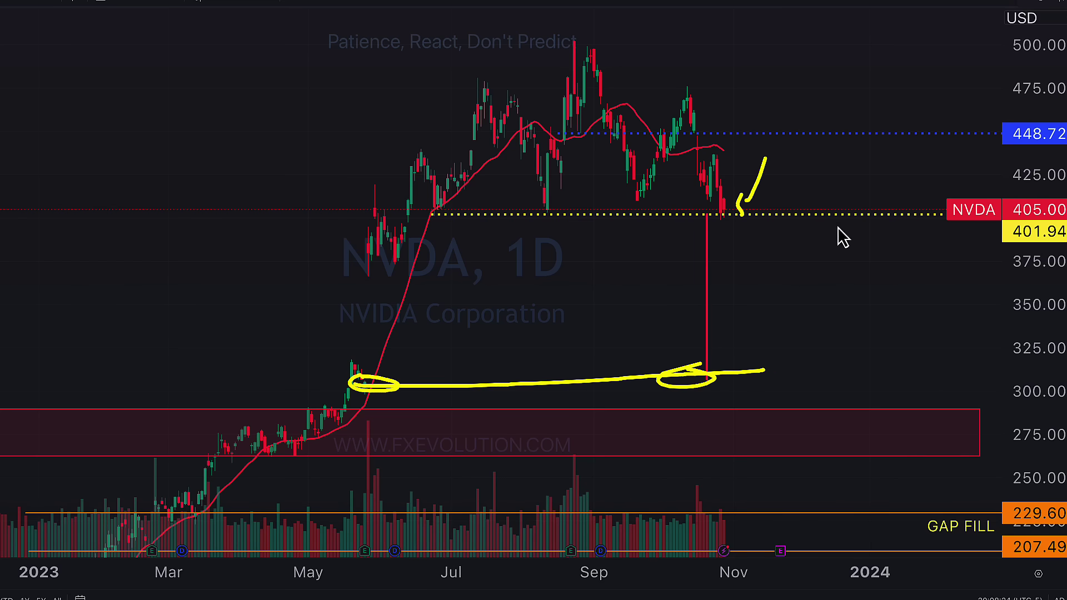
pyautogui.moveTo(403, 261)
pyautogui.mouseDown()
pyautogui.moveTo(414, 277)
pyautogui.moveTo(358, 283)
pyautogui.moveTo(477, 272)
pyautogui.mouseUp()
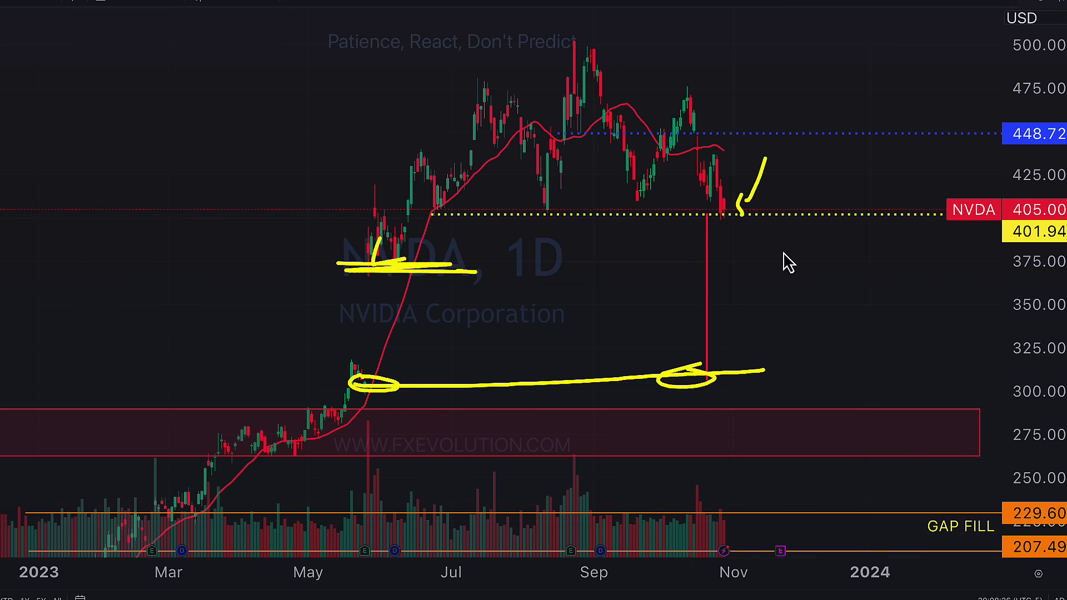
pyautogui.moveTo(672, 254); pyautogui.dragTo(782, 262)
pyautogui.moveTo(854, 214); pyautogui.dragTo(807, 246)
pyautogui.moveTo(848, 341); pyautogui.dragTo(768, 386)
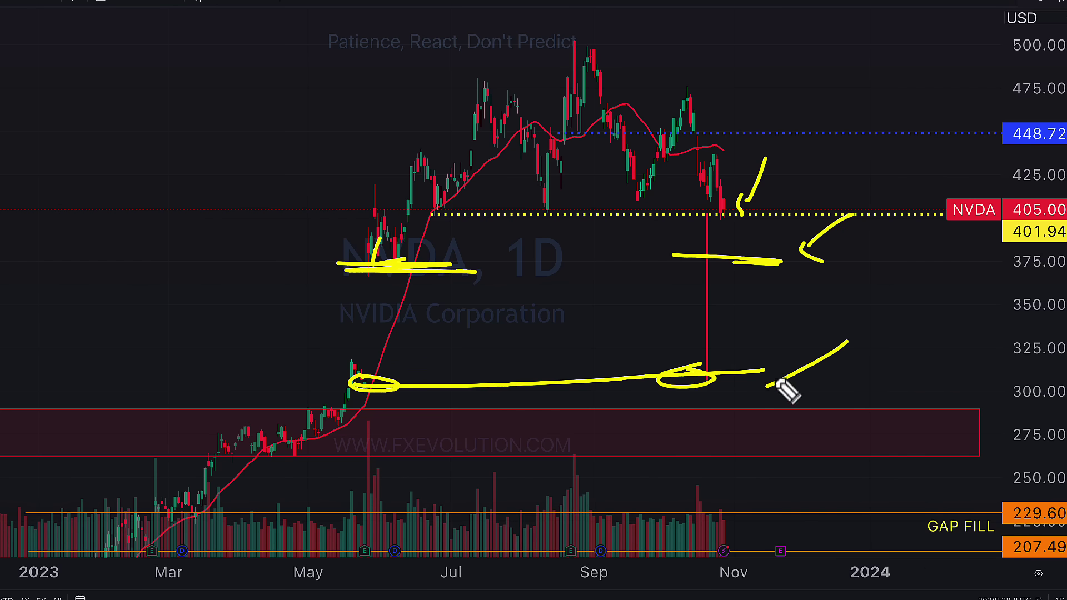
pyautogui.moveTo(759, 233); pyautogui.dragTo(779, 221)
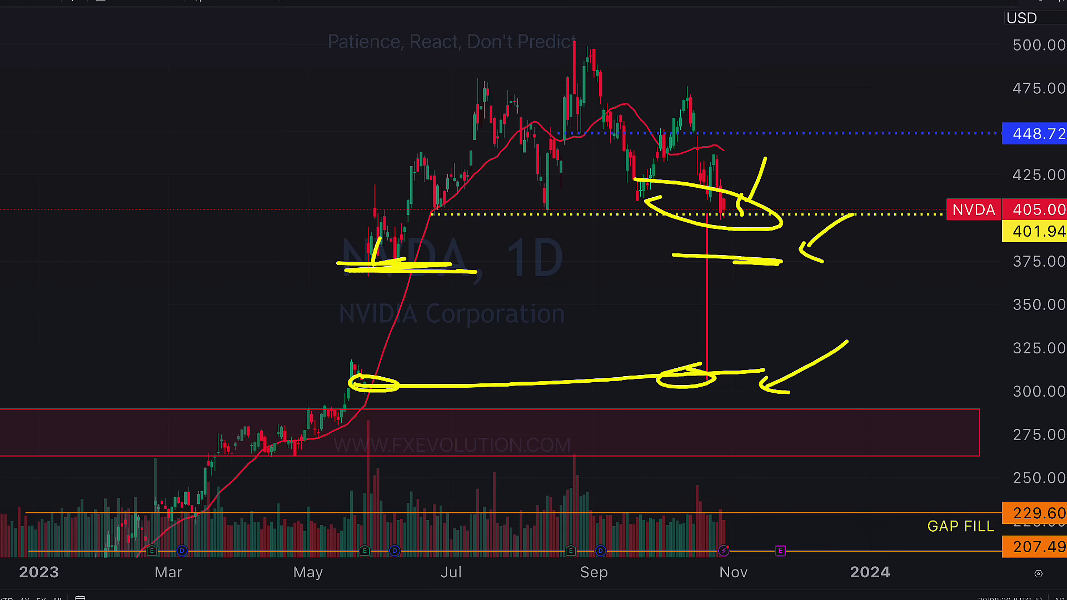
pyautogui.press('e')
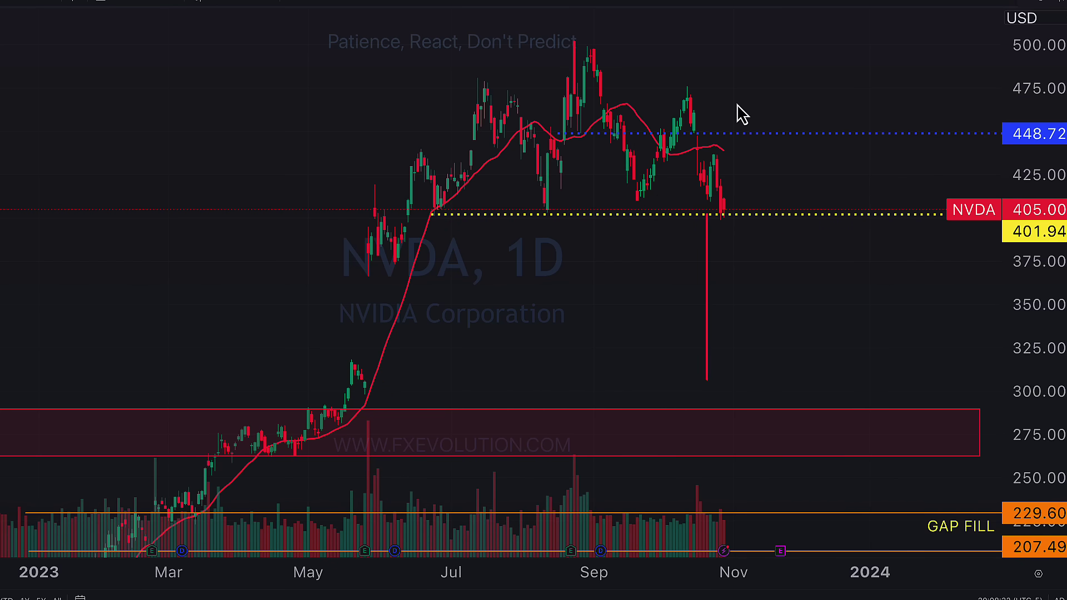
# Open the US2000 weekly chart, compress its price scale, point an arrow at the latest candle, and circle its low
pyautogui.click(851, 3)
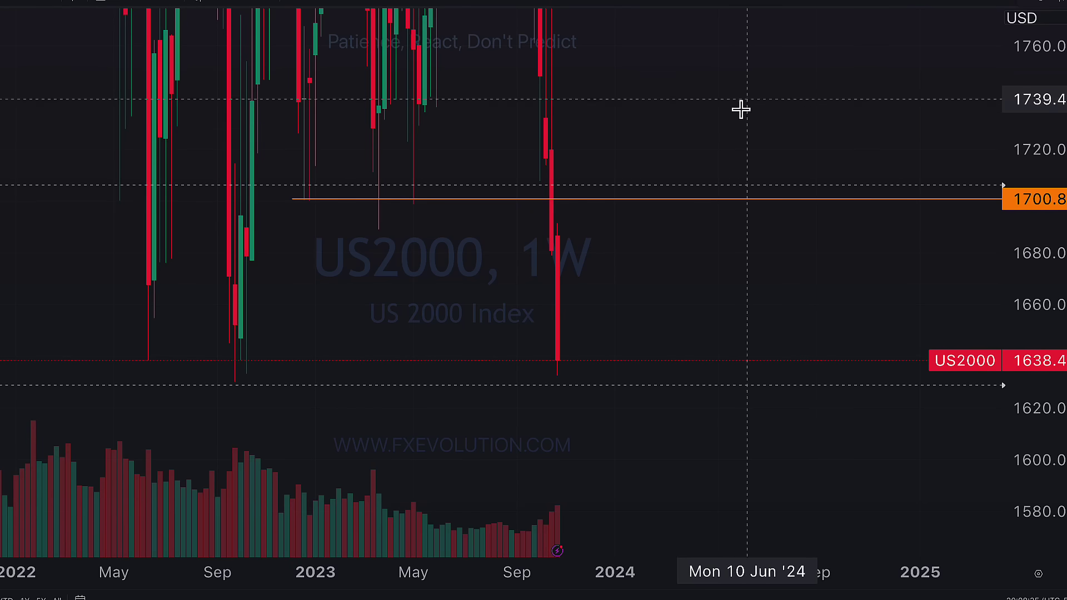
pyautogui.scroll(-3, 700, 115)
pyautogui.moveTo(1022, 142); pyautogui.dragTo(923, 469)
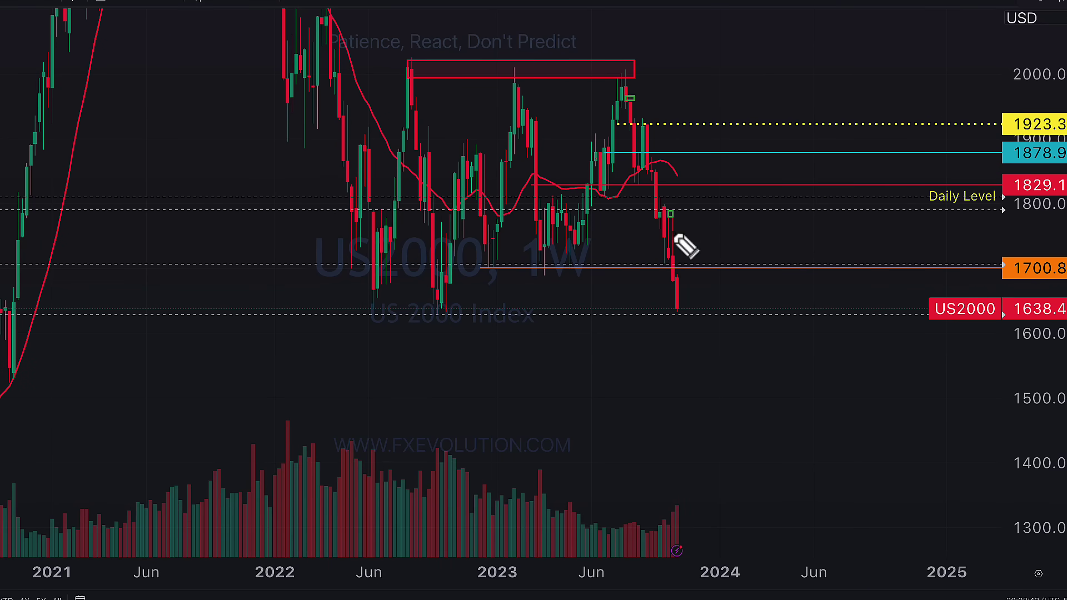
pyautogui.moveTo(721, 219); pyautogui.dragTo(699, 286)
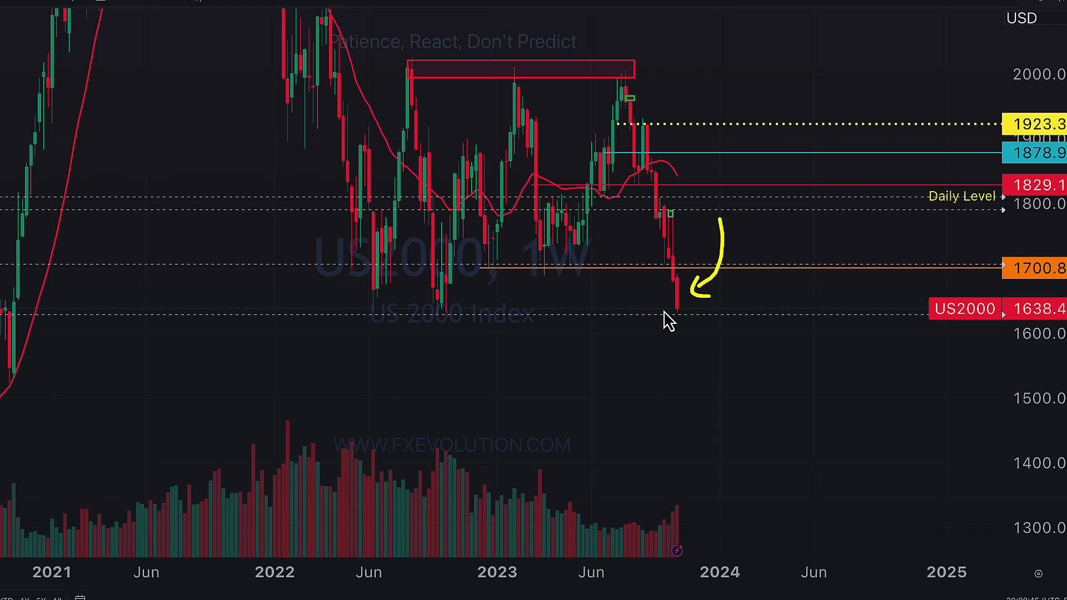
pyautogui.moveTo(679, 303); pyautogui.dragTo(684, 301)
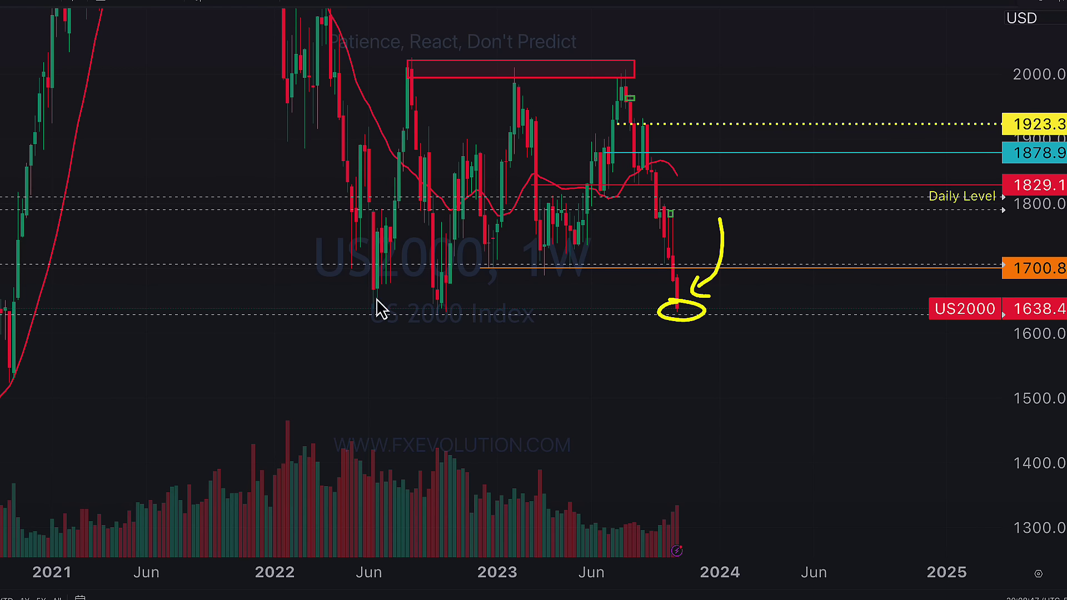
# Box US2000's 2022 lows with an arrow, clear it, sketch a circled dip and rebound at the latest candle, and clear the drawings
pyautogui.moveTo(377, 308)
pyautogui.mouseDown()
pyautogui.moveTo(467, 316)
pyautogui.moveTo(374, 301)
pyautogui.mouseUp()
pyautogui.moveTo(356, 372); pyautogui.dragTo(403, 329)
pyautogui.moveTo(376, 335); pyautogui.dragTo(404, 347)
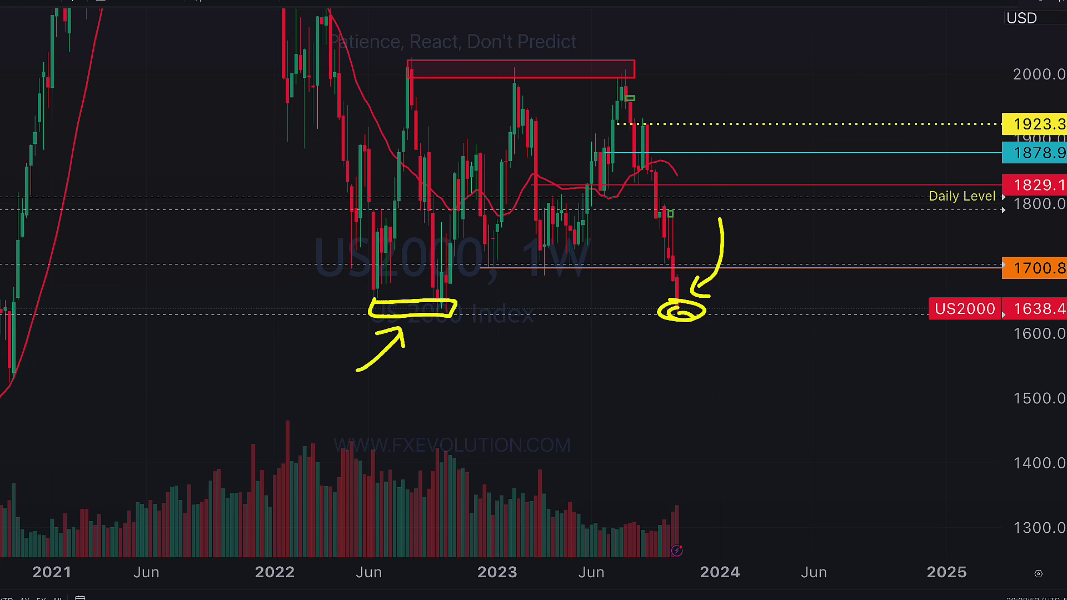
pyautogui.press('e')
pyautogui.moveTo(705, 336)
pyautogui.mouseDown()
pyautogui.moveTo(732, 279)
pyautogui.moveTo(617, 330)
pyautogui.moveTo(760, 308)
pyautogui.mouseUp()
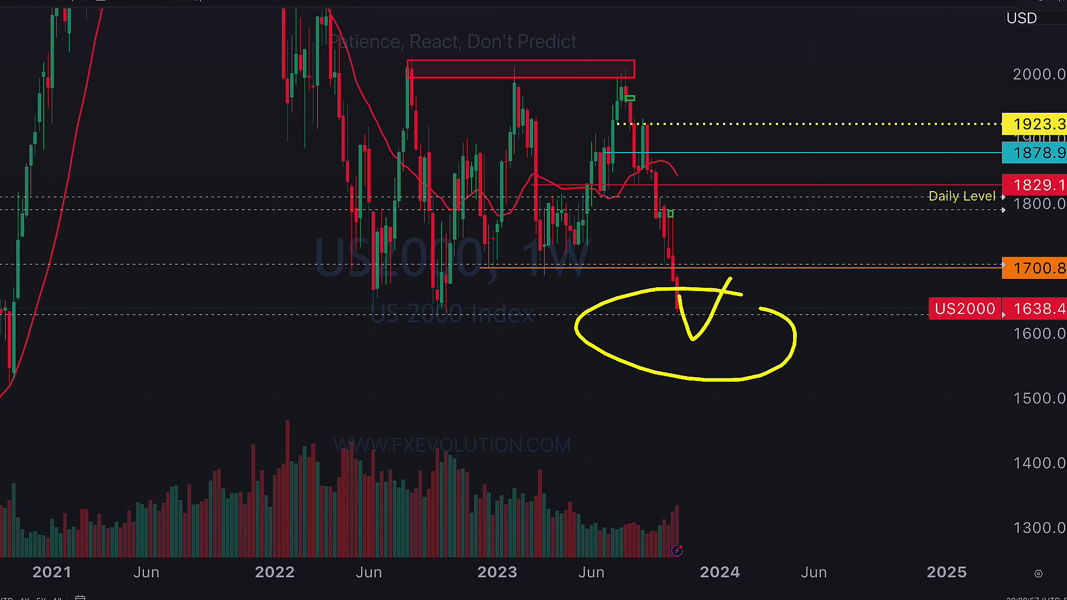
pyautogui.press('e')
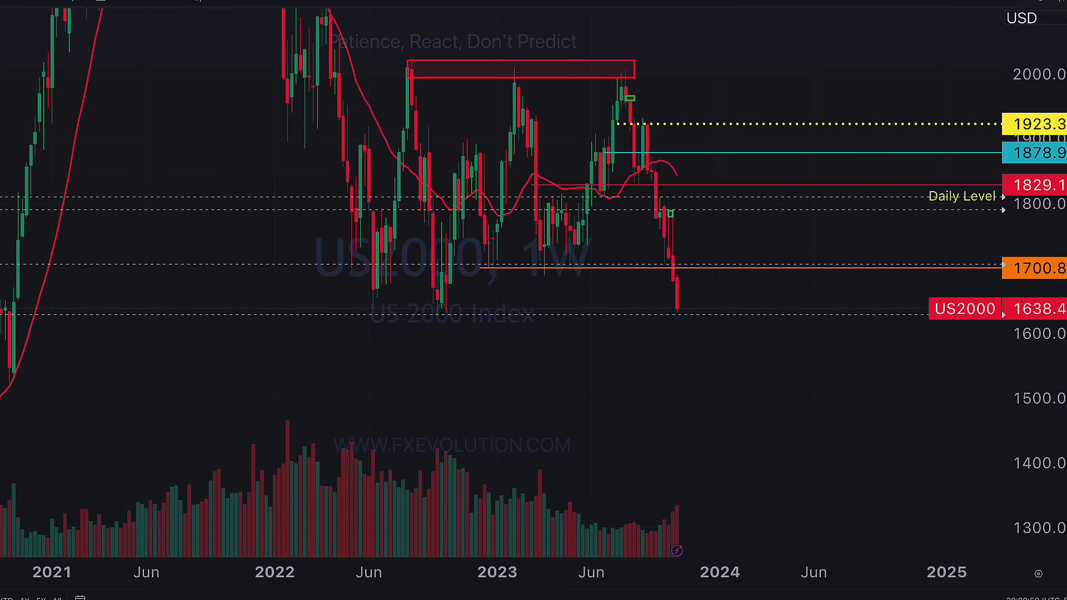
# Switch US2000 to the 2h timeframe, trace the stepped decline from about 1765 down to a projected 1575, and clear the drawing
pyautogui.click(3, 1)
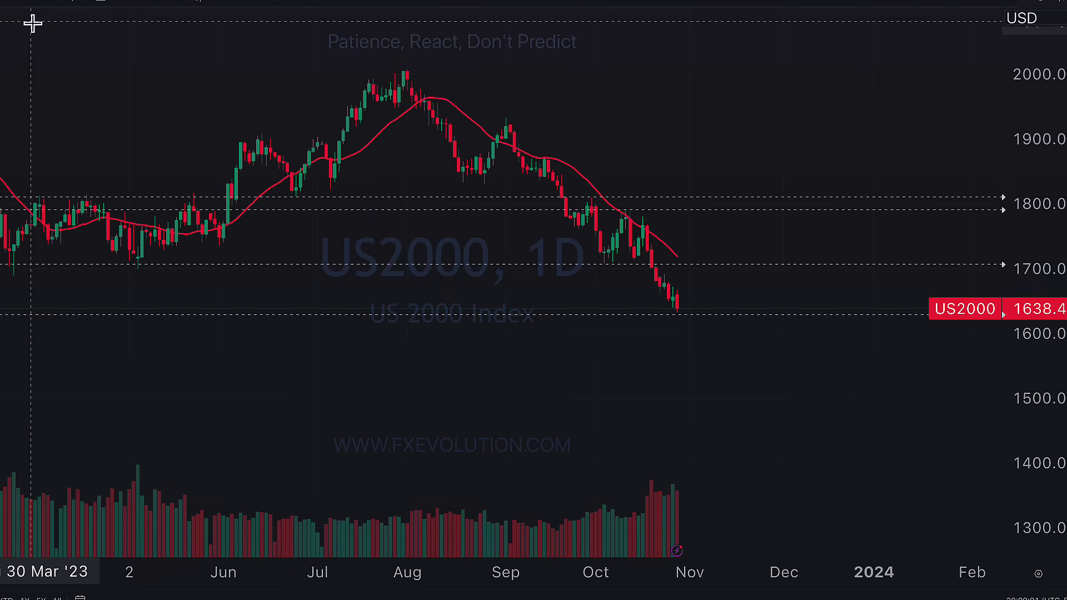
pyautogui.click(2, 4)
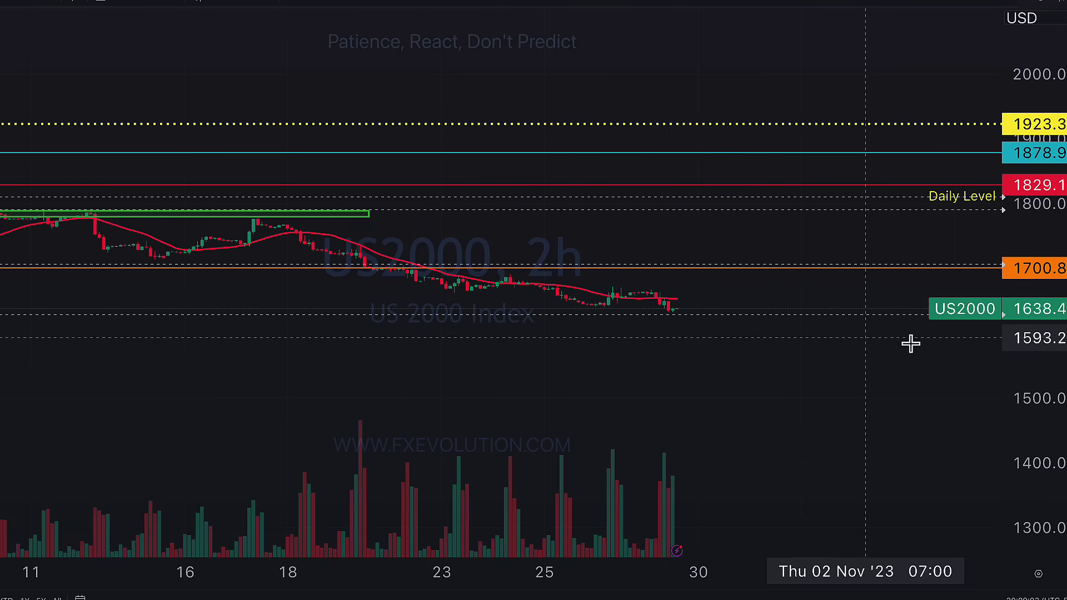
pyautogui.moveTo(1031, 409); pyautogui.dragTo(1032, 61)
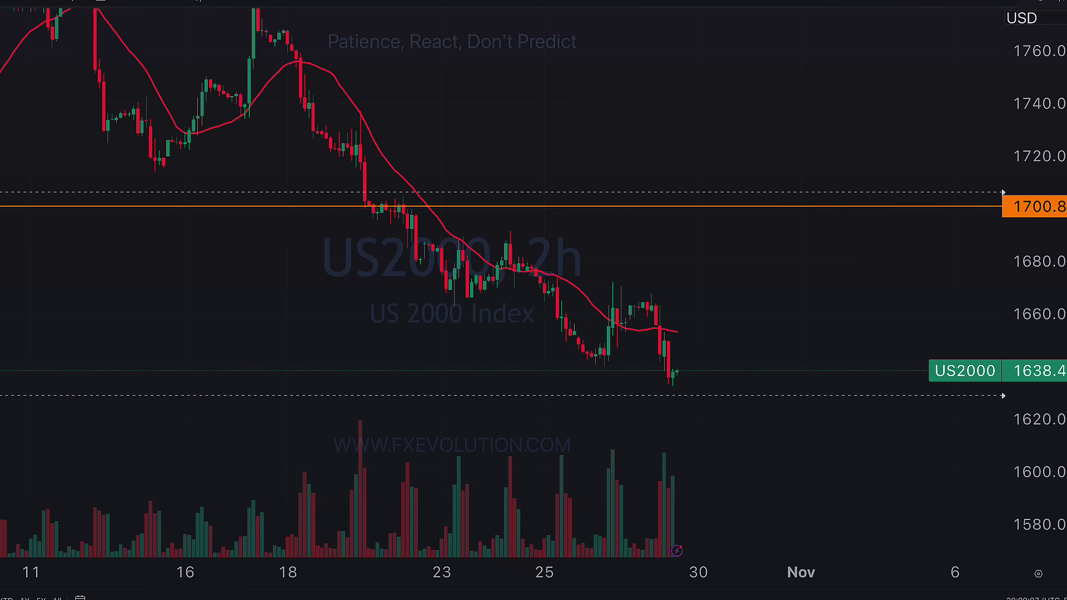
pyautogui.moveTo(296, 39)
pyautogui.mouseDown()
pyautogui.moveTo(364, 194)
pyautogui.moveTo(467, 284)
pyautogui.moveTo(575, 286)
pyautogui.moveTo(615, 352)
pyautogui.moveTo(675, 361)
pyautogui.moveTo(724, 427)
pyautogui.moveTo(830, 440)
pyautogui.moveTo(911, 470)
pyautogui.moveTo(963, 538)
pyautogui.mouseUp()
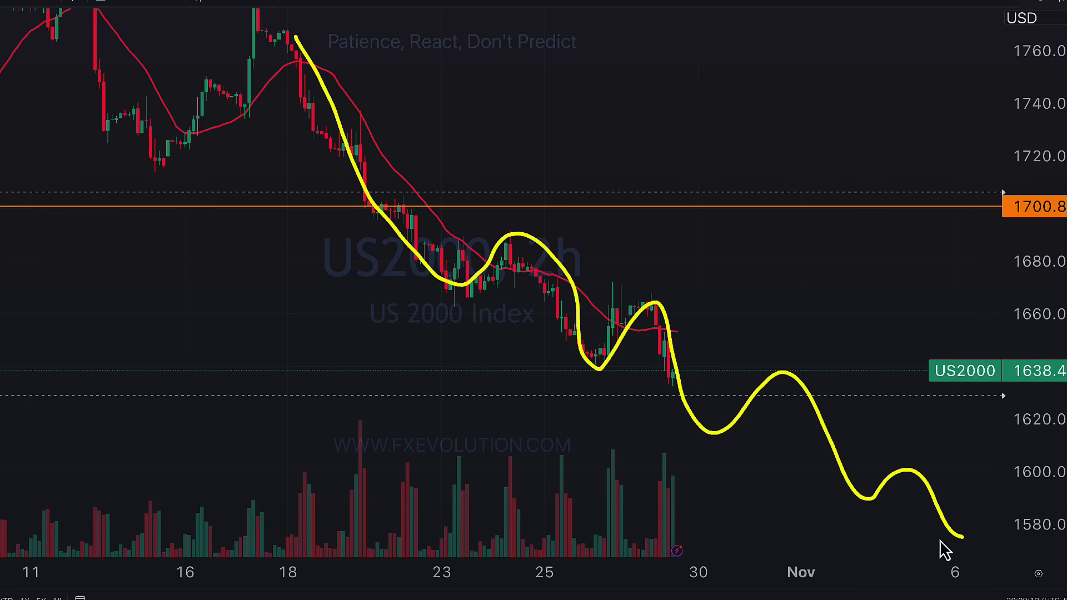
pyautogui.press('Escape')
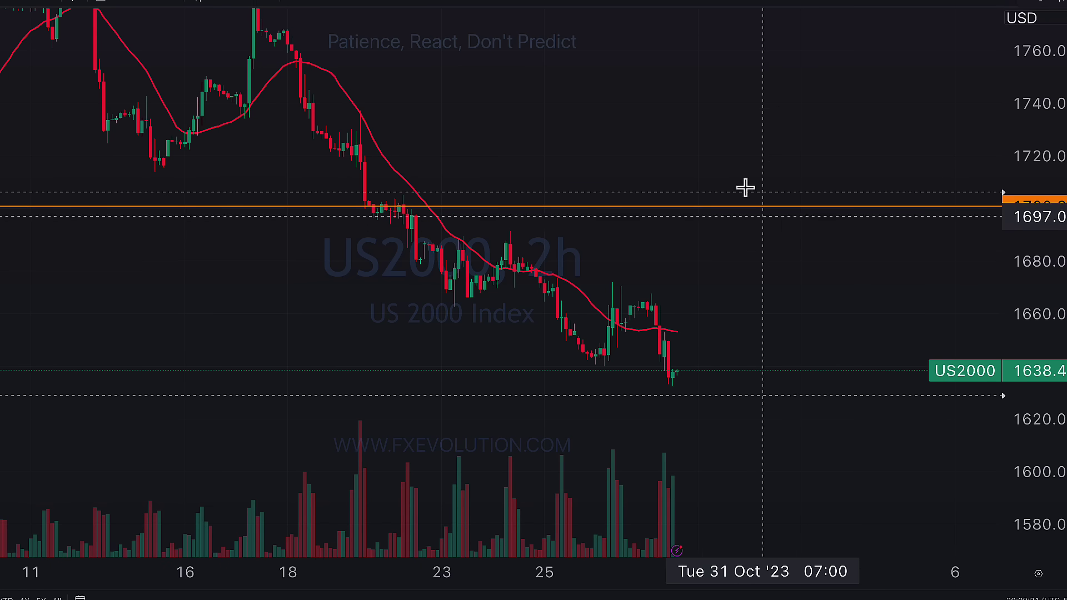
# On the AUS200 weekly chart, mark the break of the red zone, draw a level at about 6650 from the 2022 candles, and clear the drawings
pyautogui.hscroll(-1, 746, 187)
pyautogui.click(895, 3)
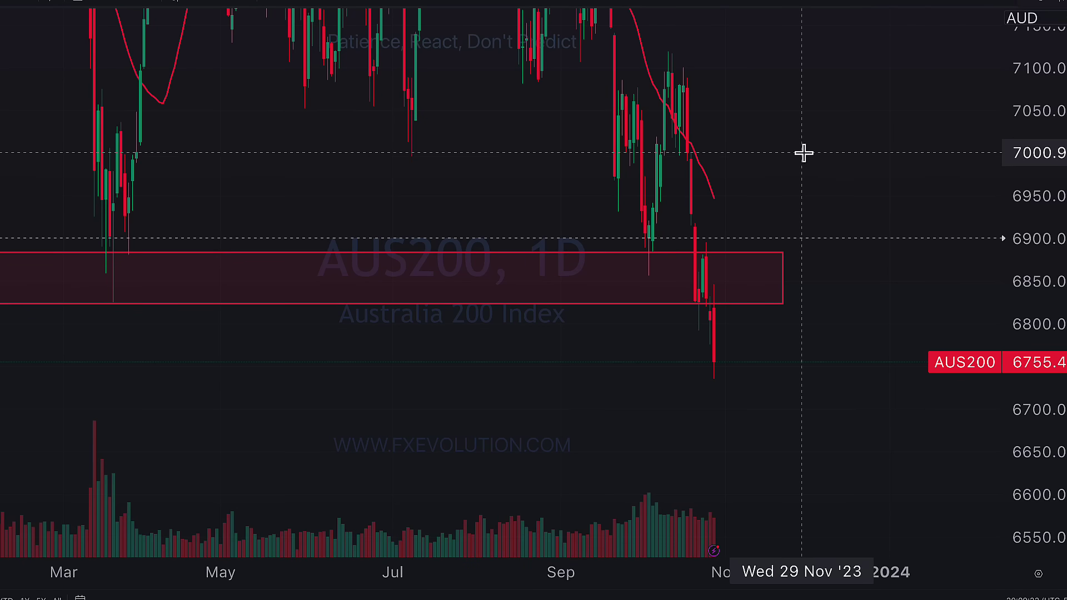
pyautogui.moveTo(787, 157); pyautogui.dragTo(767, 154)
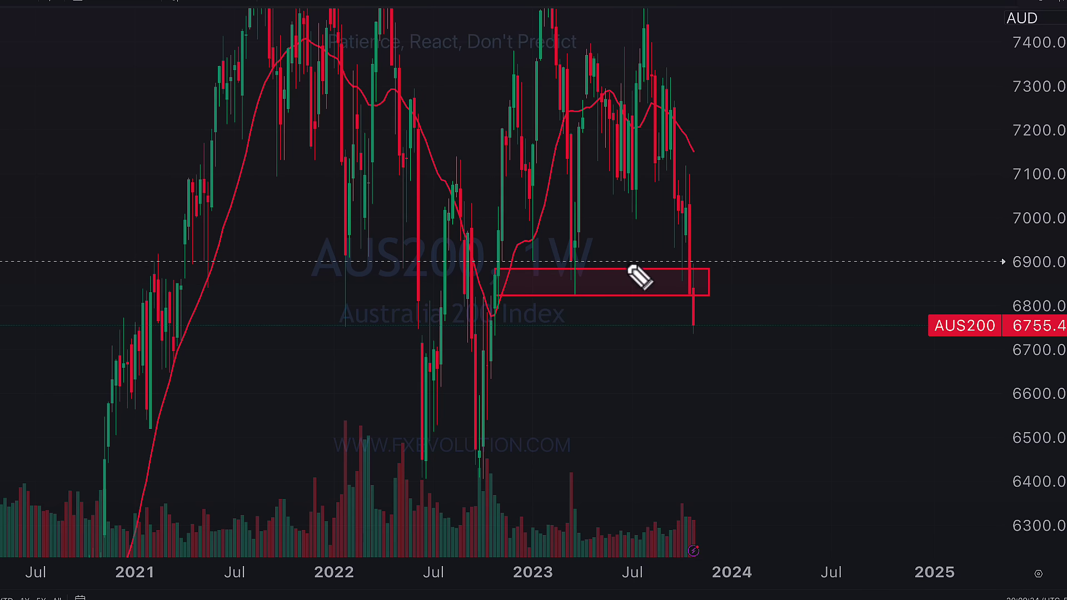
pyautogui.moveTo(718, 230); pyautogui.dragTo(715, 292)
pyautogui.moveTo(653, 274); pyautogui.dragTo(718, 289)
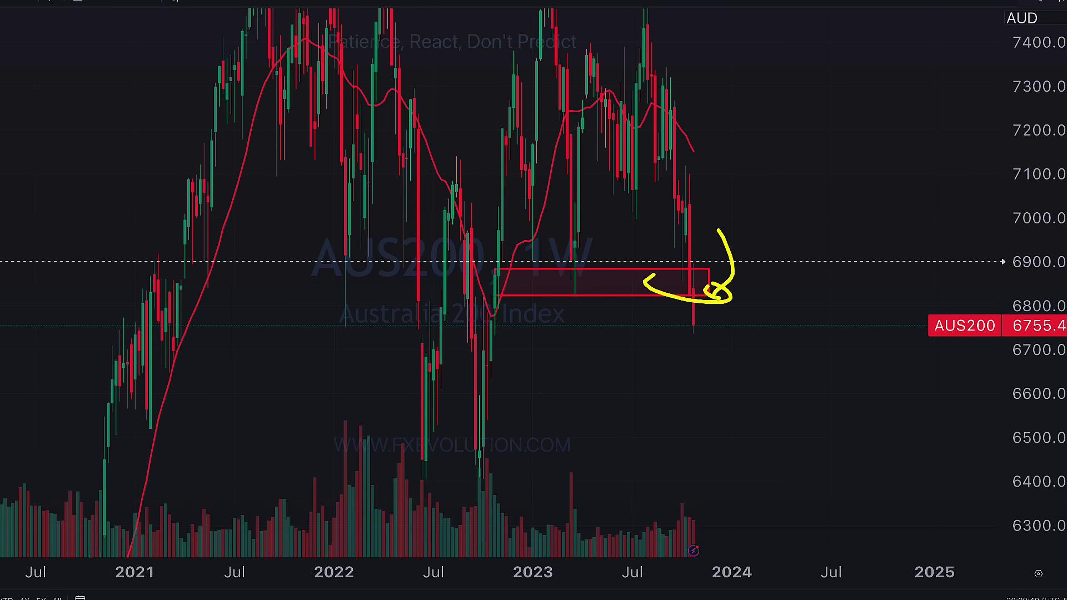
pyautogui.press('Escape')
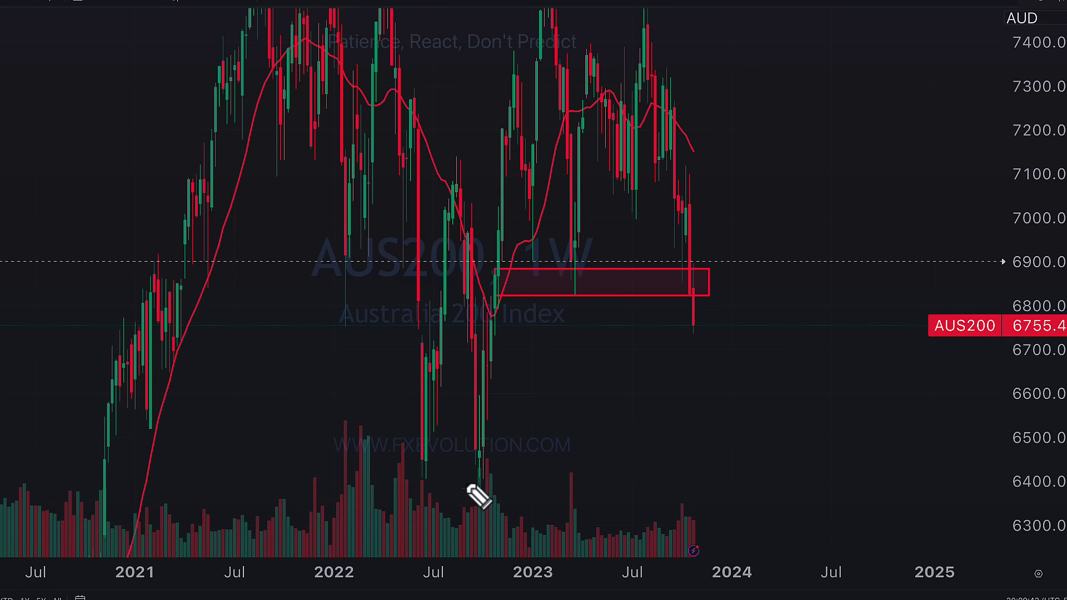
pyautogui.moveTo(481, 372); pyautogui.dragTo(747, 368)
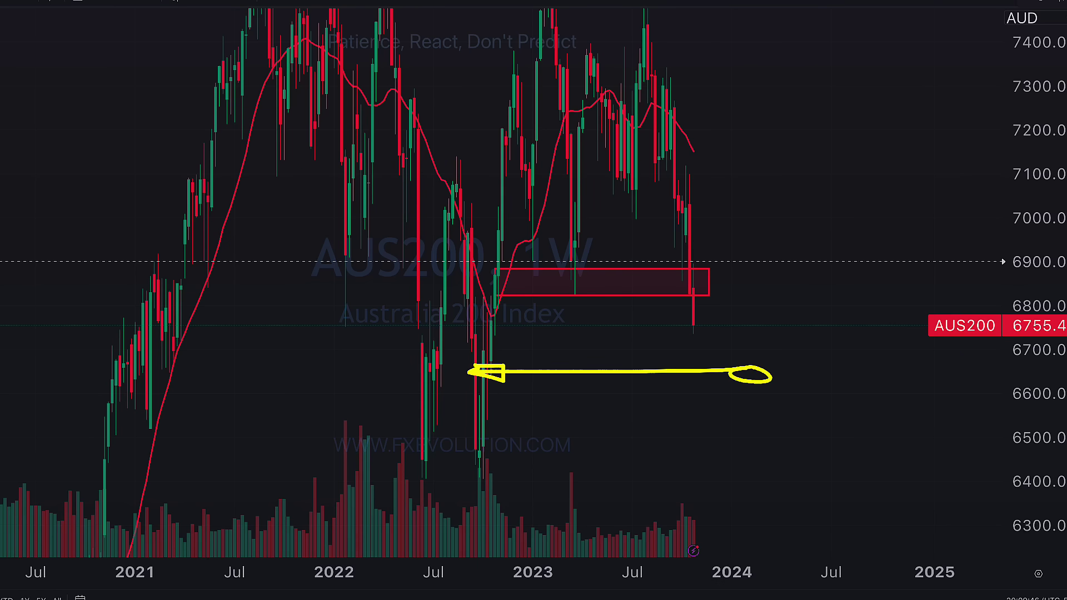
pyautogui.press('Escape')
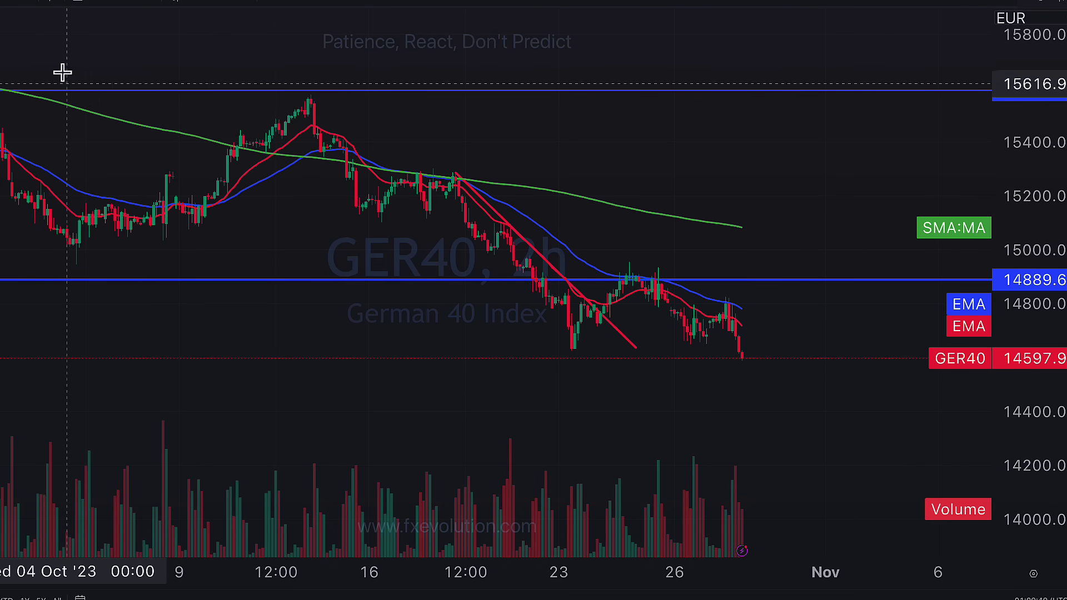
# Switch GER40 to the daily timeframe, examine its decline below the 14889.6 level, and open the CQQQ weekly chart
pyautogui.click(15, 2)
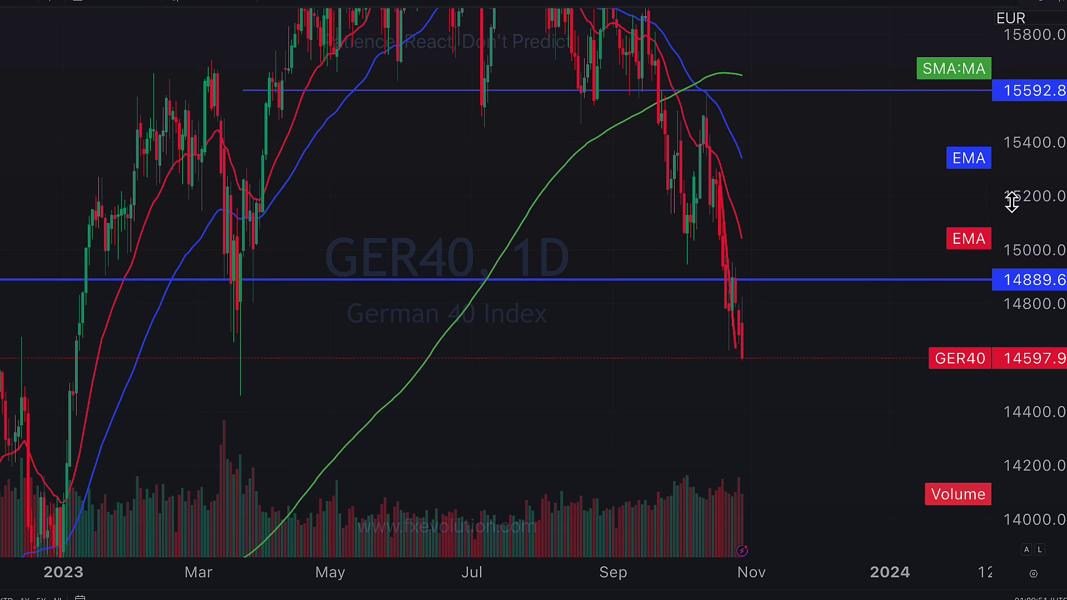
pyautogui.moveTo(1004, 234); pyautogui.dragTo(998, 361)
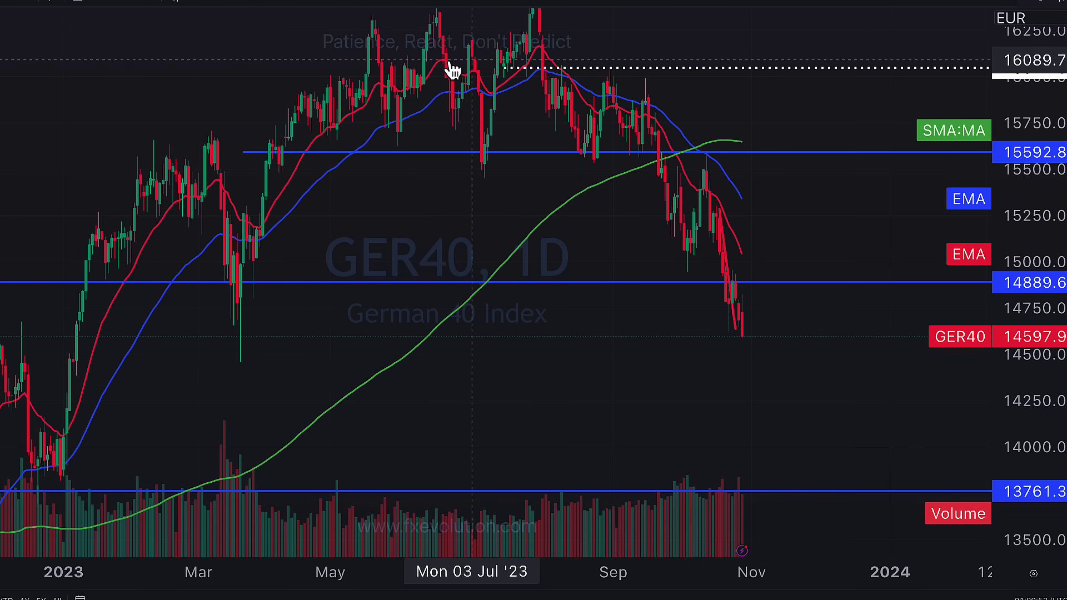
pyautogui.moveTo(1035, 194); pyautogui.dragTo(1029, 260)
pyautogui.scroll(-5, 715, 452)
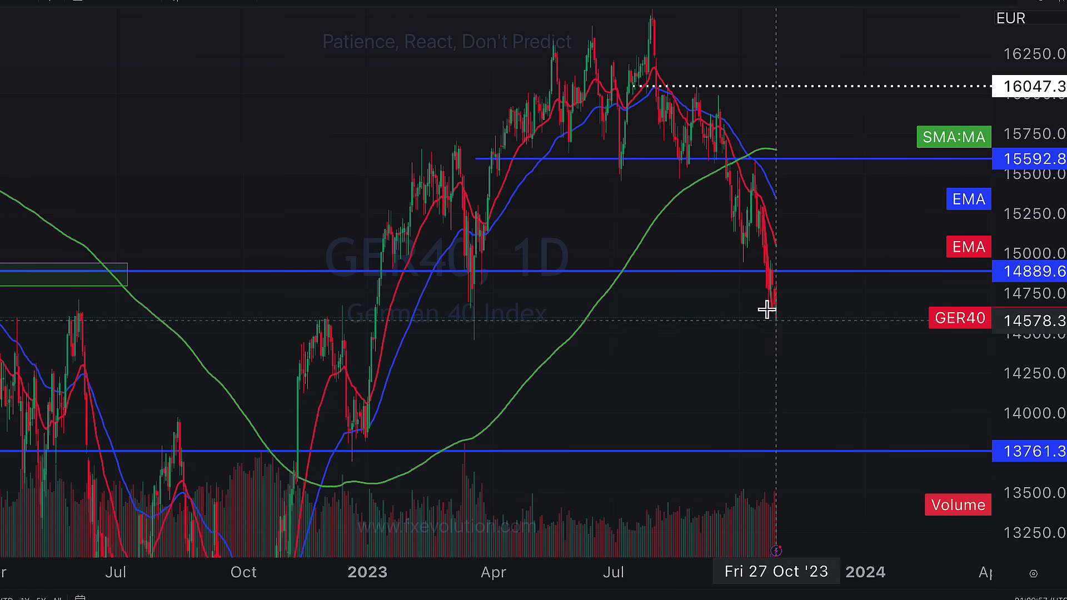
pyautogui.scroll(3, 639, 289)
pyautogui.moveTo(691, 305); pyautogui.dragTo(739, 265)
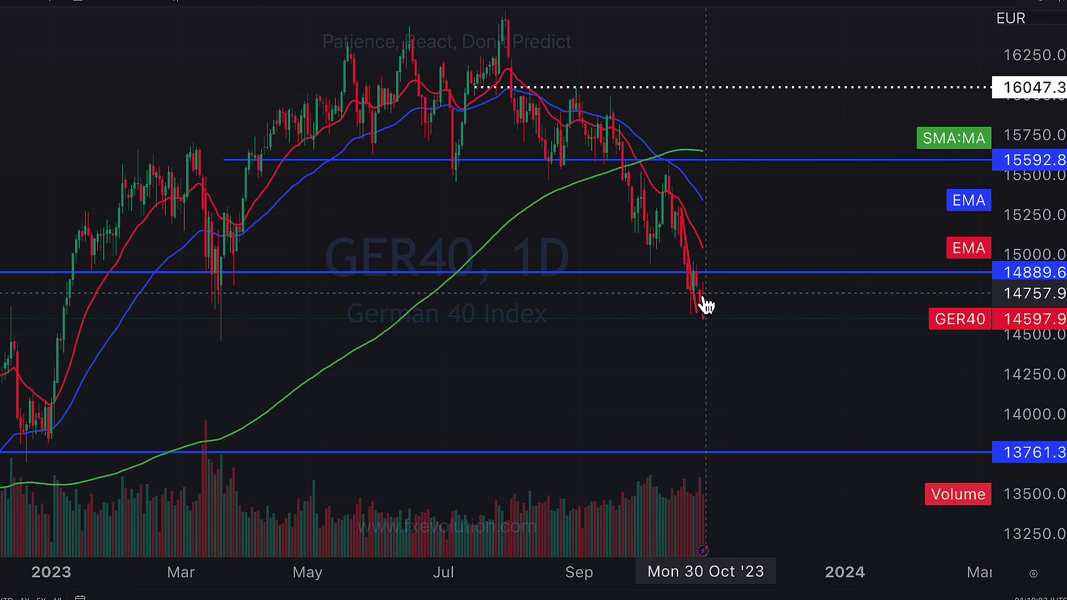
pyautogui.hotkey('ctrl', 'Tab')
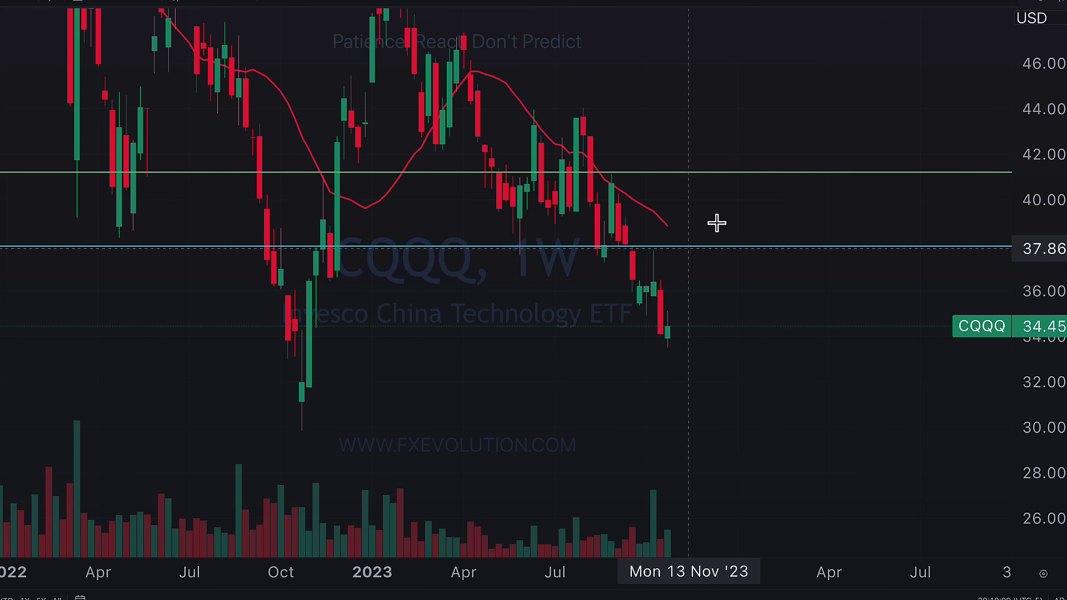
# On the QQQ daily chart, circle the latest candles with an arrow, trace the lower trendline, and circle the 339.67 gap fill label
pyautogui.hotkey('ctrl', 'Tab')
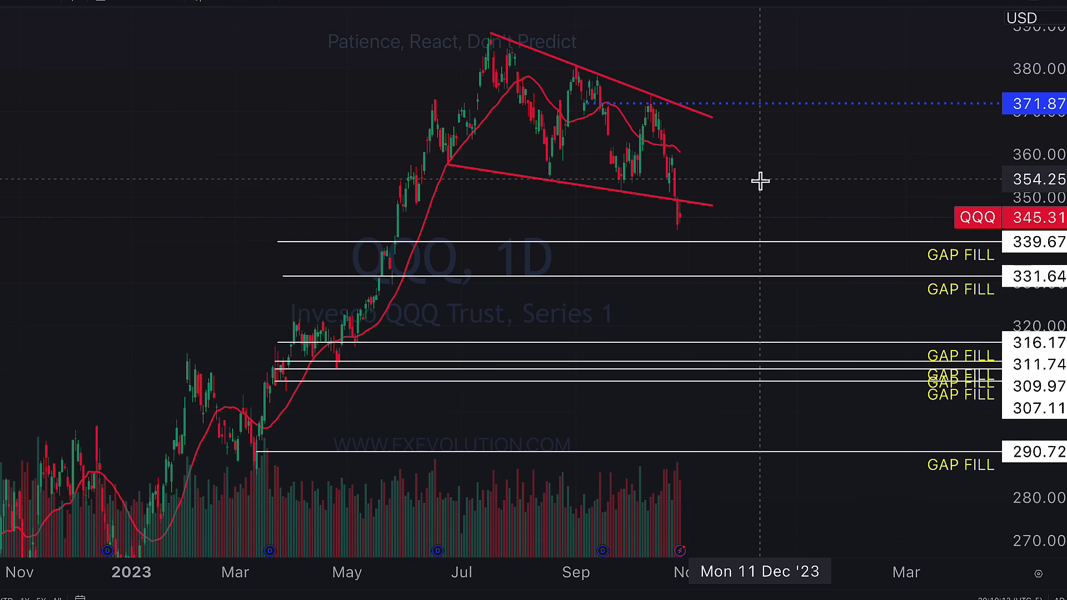
pyautogui.moveTo(760, 177); pyautogui.dragTo(758, 196)
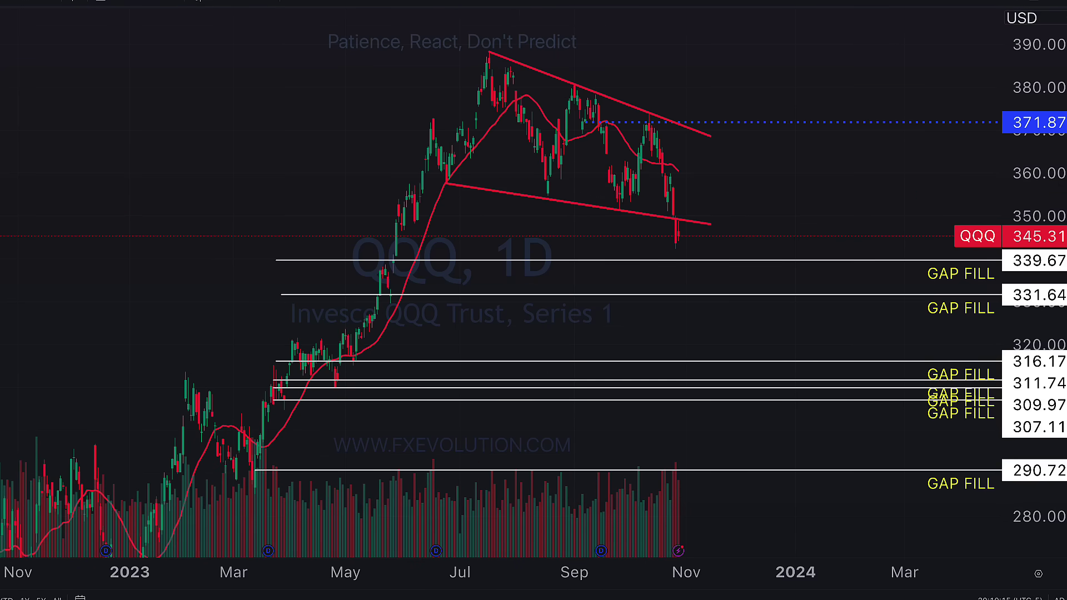
pyautogui.moveTo(722, 179)
pyautogui.mouseDown()
pyautogui.moveTo(695, 231)
pyautogui.moveTo(711, 222)
pyautogui.moveTo(690, 213)
pyautogui.mouseUp()
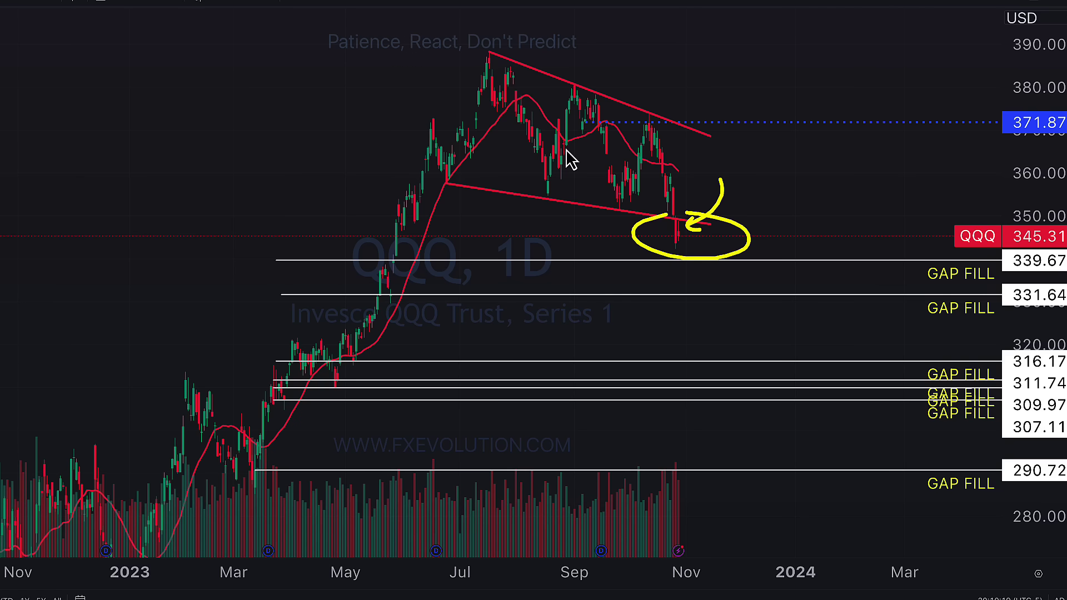
pyautogui.moveTo(481, 193); pyautogui.dragTo(692, 222)
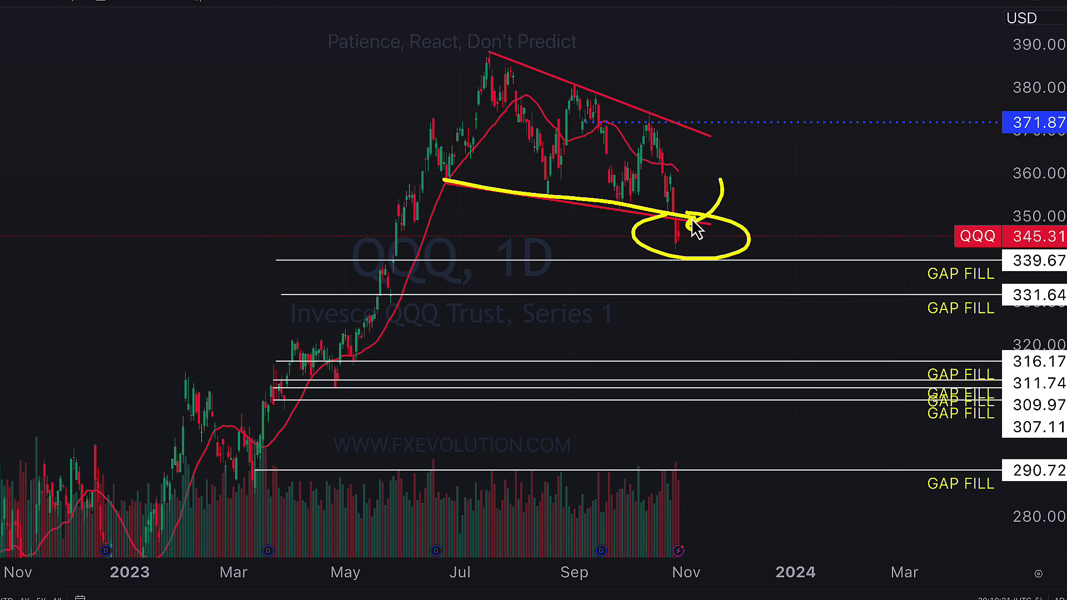
pyautogui.moveTo(983, 266); pyautogui.dragTo(1012, 267)
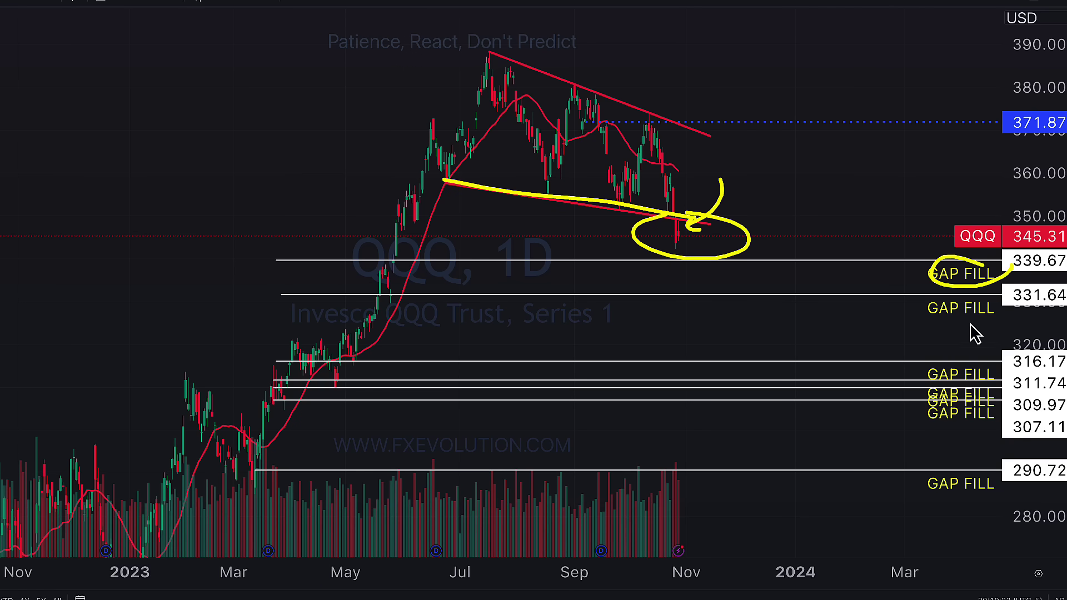
# Circle the lower QQQ gap fill labels, trace a projected drop to 290.72 with a rebound, mark the area below price, and clear the drawings
pyautogui.moveTo(966, 303); pyautogui.dragTo(1020, 295)
pyautogui.moveTo(967, 375); pyautogui.dragTo(1065, 371)
pyautogui.moveTo(908, 451); pyautogui.dragTo(1041, 487)
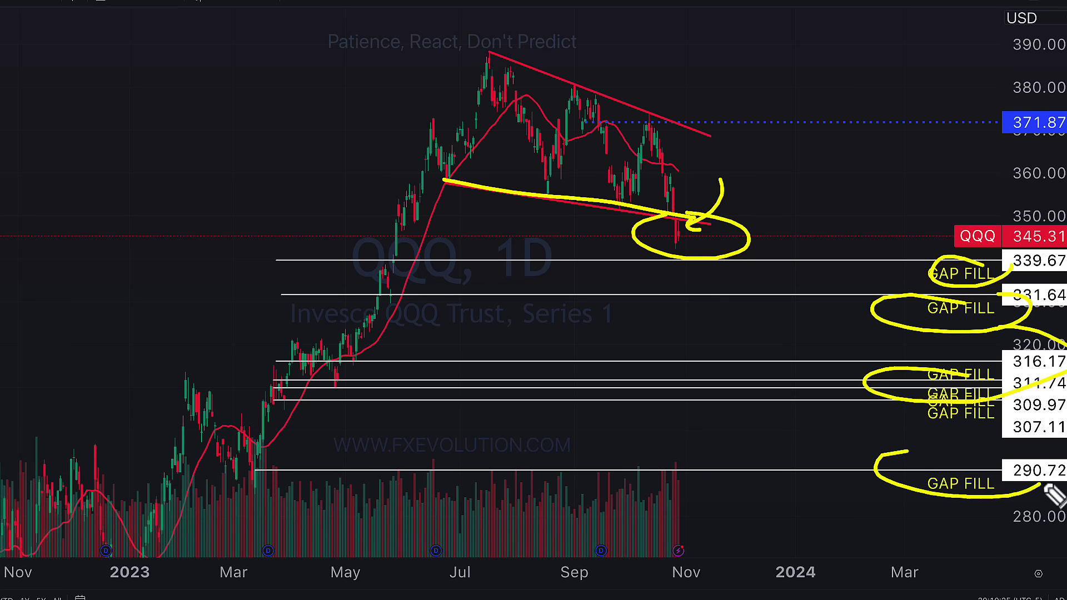
pyautogui.moveTo(682, 236)
pyautogui.mouseDown()
pyautogui.moveTo(722, 444)
pyautogui.moveTo(767, 482)
pyautogui.moveTo(827, 273)
pyautogui.mouseUp()
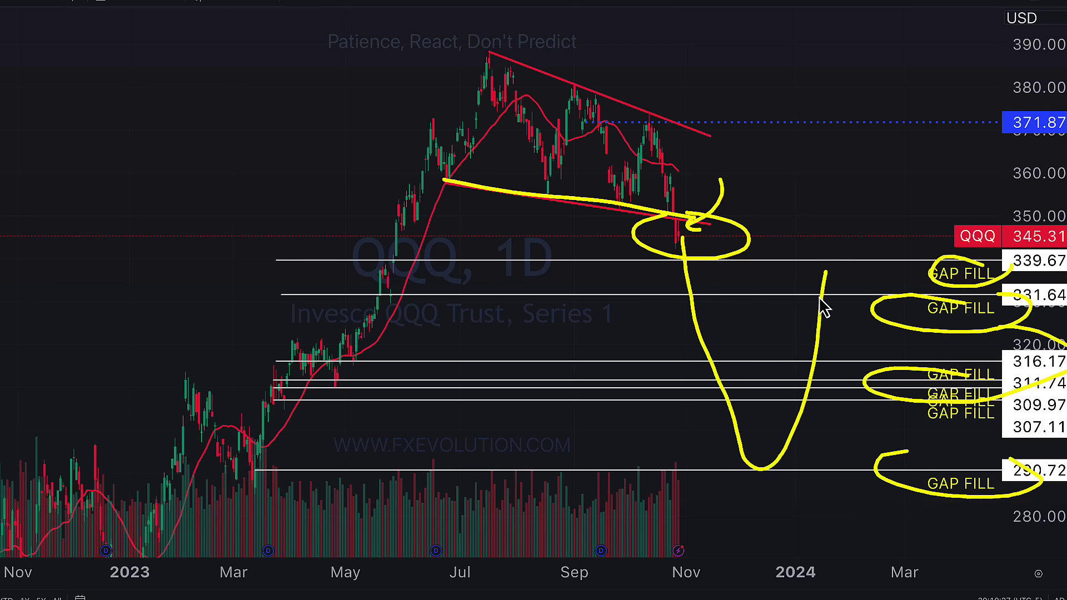
pyautogui.moveTo(720, 265); pyautogui.dragTo(732, 272)
pyautogui.moveTo(503, 412); pyautogui.dragTo(661, 384)
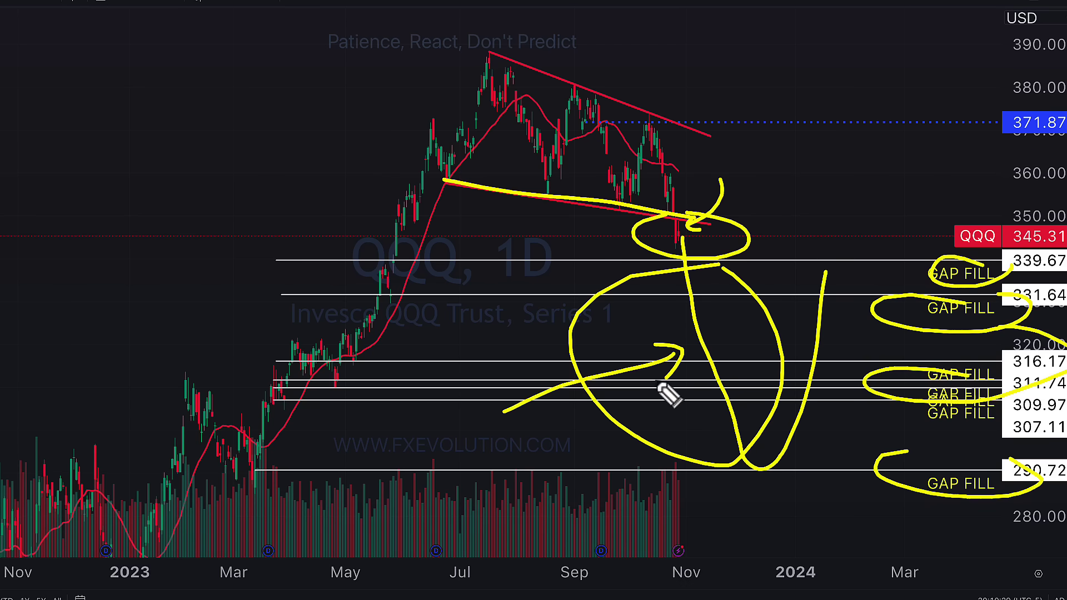
pyautogui.press('Escape')
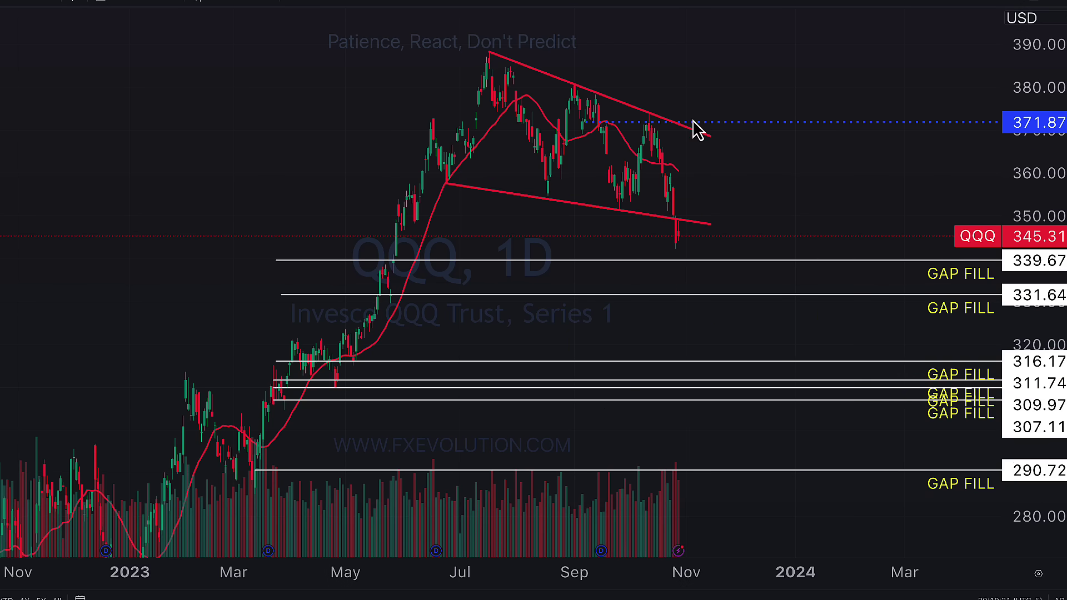
# Bring up the NAS100 2h chart and examine its October decline through the 14425.4 level
pyautogui.moveTo(786, 164); pyautogui.dragTo(782, 230)
pyautogui.moveTo(1041, 240); pyautogui.dragTo(1035, 60)
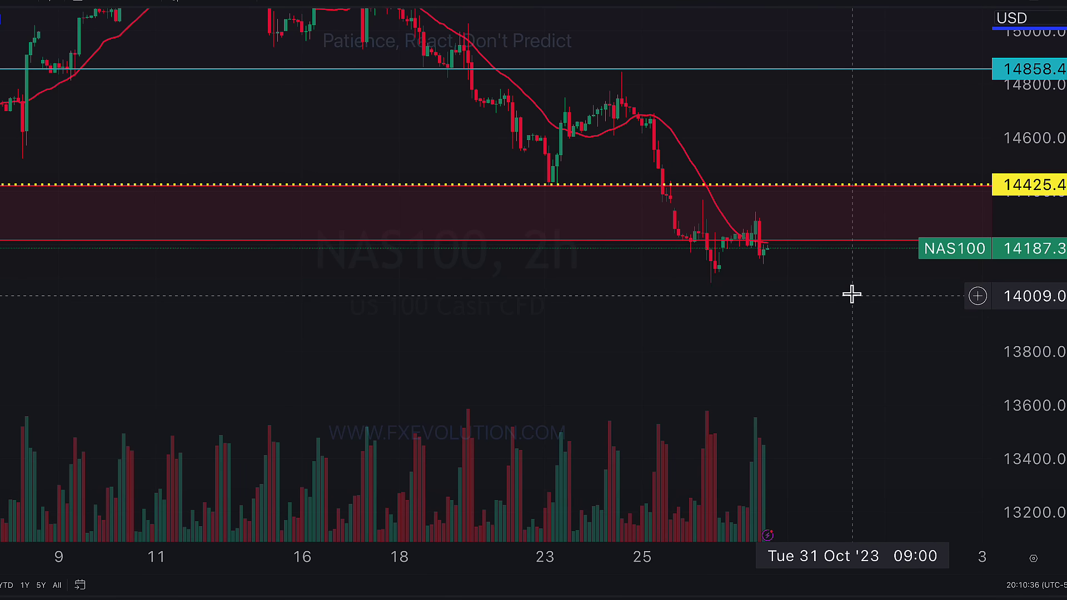
pyautogui.moveTo(850, 295); pyautogui.dragTo(780, 349)
pyautogui.scroll(-3, 688, 219)
pyautogui.scroll(-3, 824, 198)
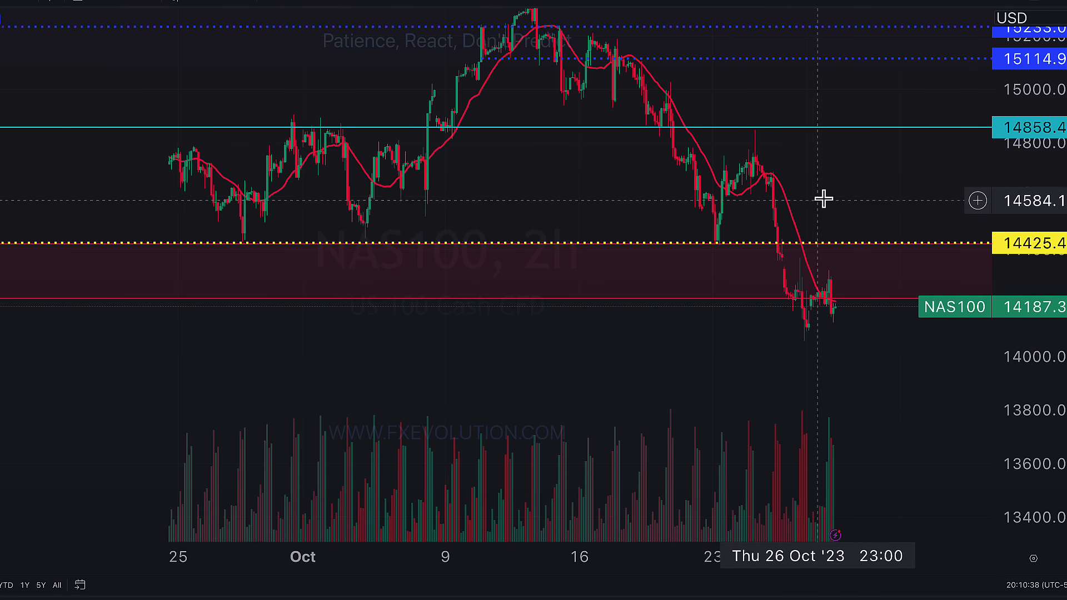
pyautogui.moveTo(875, 204); pyautogui.dragTo(782, 190)
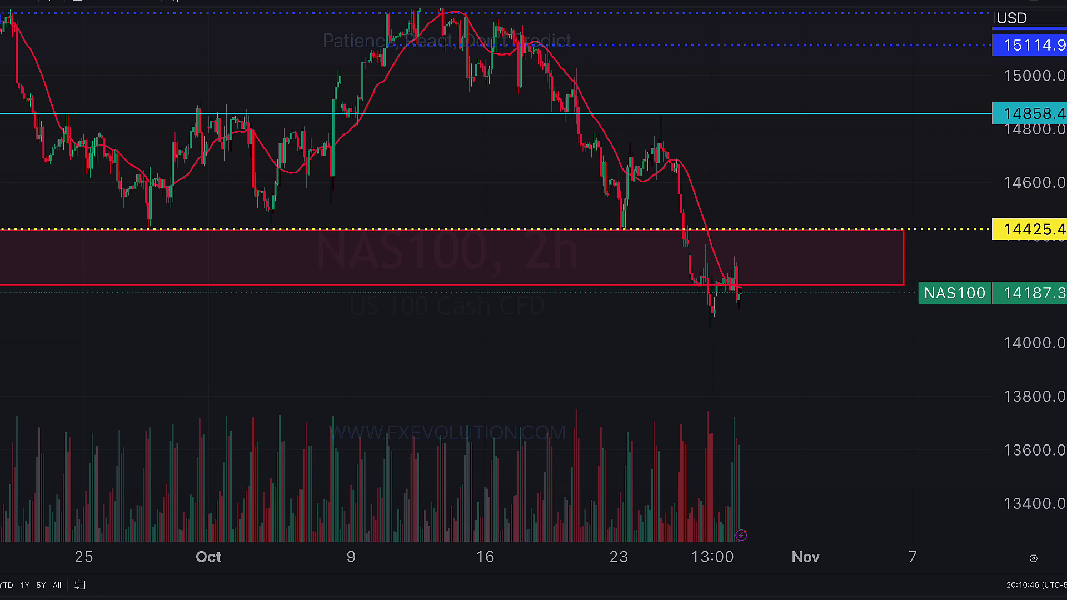
# Circle the NAS100 lows along 14425.4 with S labels, box the breakdown, sketch a rebound from the latest candles, and clear the drawings
pyautogui.moveTo(153, 234); pyautogui.dragTo(162, 225)
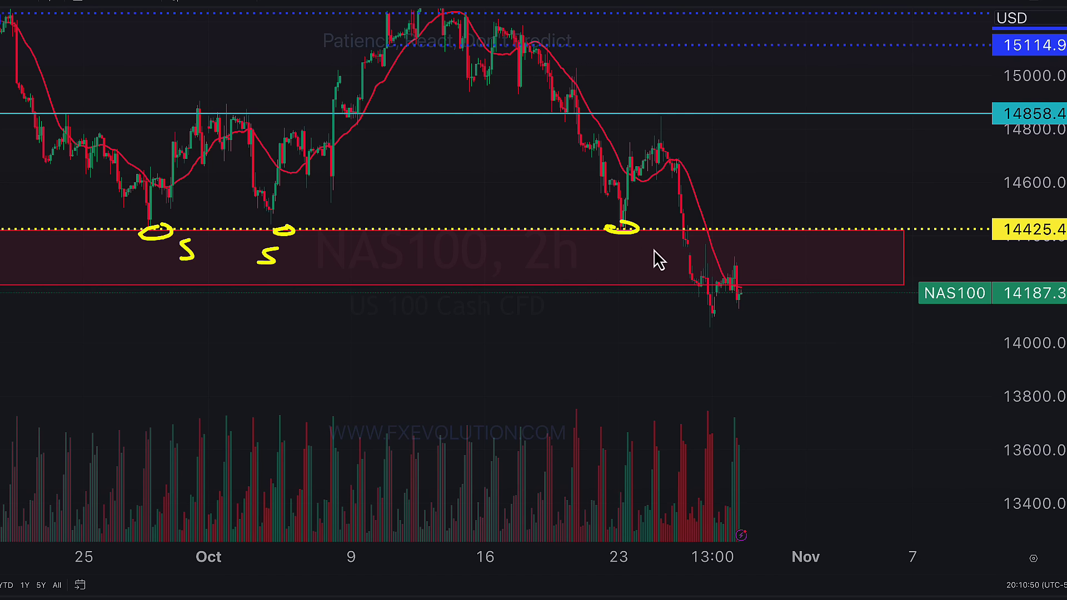
pyautogui.moveTo(670, 229)
pyautogui.mouseDown()
pyautogui.moveTo(715, 230)
pyautogui.moveTo(692, 245)
pyautogui.moveTo(668, 236)
pyautogui.mouseUp()
pyautogui.moveTo(804, 233); pyautogui.dragTo(822, 229)
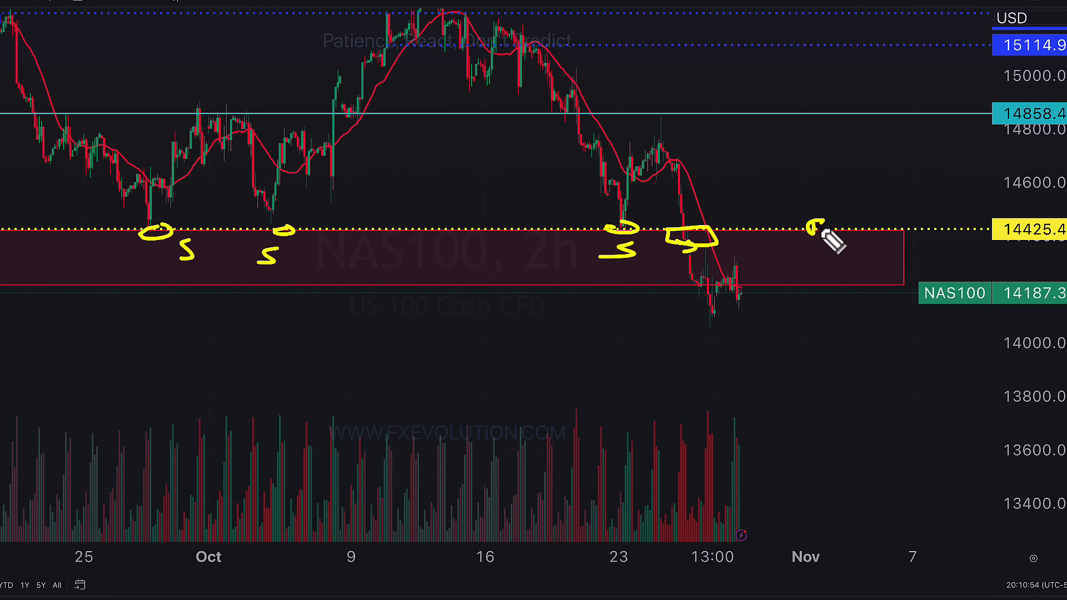
pyautogui.moveTo(742, 299)
pyautogui.mouseDown()
pyautogui.moveTo(762, 223)
pyautogui.moveTo(789, 227)
pyautogui.moveTo(774, 215)
pyautogui.mouseUp()
pyautogui.moveTo(854, 173); pyautogui.dragTo(832, 204)
pyautogui.moveTo(890, 180)
pyautogui.mouseDown()
pyautogui.moveTo(906, 256)
pyautogui.moveTo(745, 164)
pyautogui.mouseUp()
pyautogui.press('e')
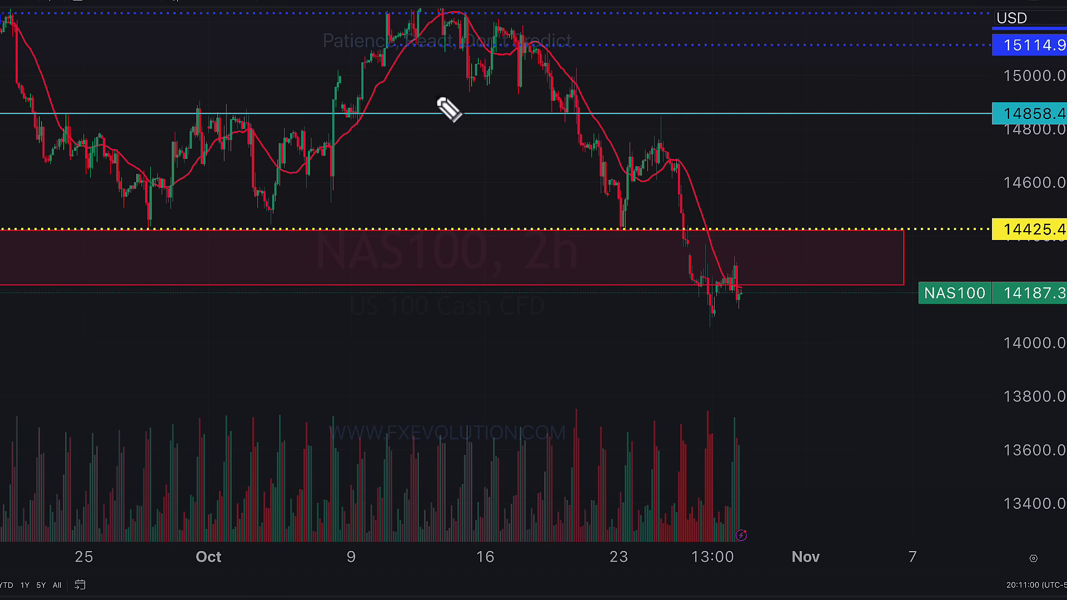
pyautogui.moveTo(820, 167); pyautogui.dragTo(729, 276)
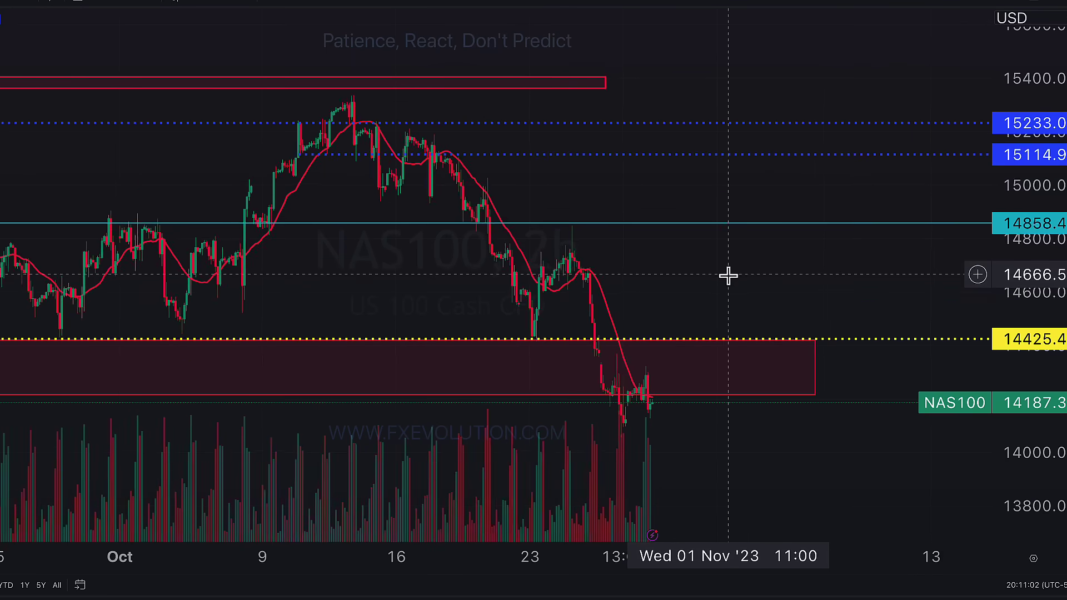
pyautogui.moveTo(715, 318); pyautogui.dragTo(717, 250)
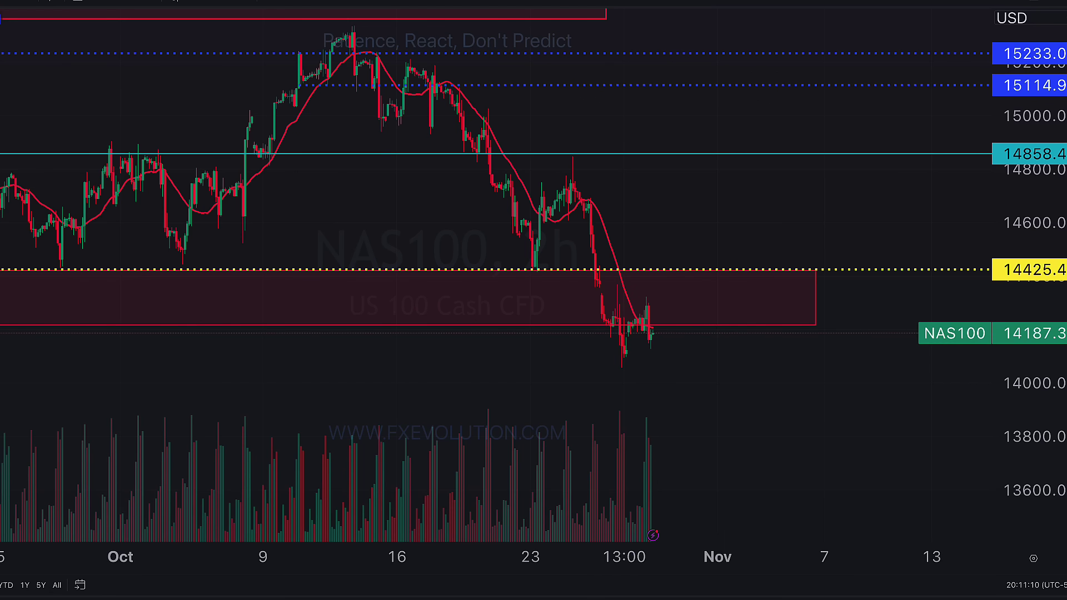
# On the SPX daily chart, circle the latest candle in the green zone with an arrow, clear it, and trace the October decline
pyautogui.hotkey('ctrl', 'Tab')
pyautogui.moveTo(820, 201); pyautogui.dragTo(773, 229)
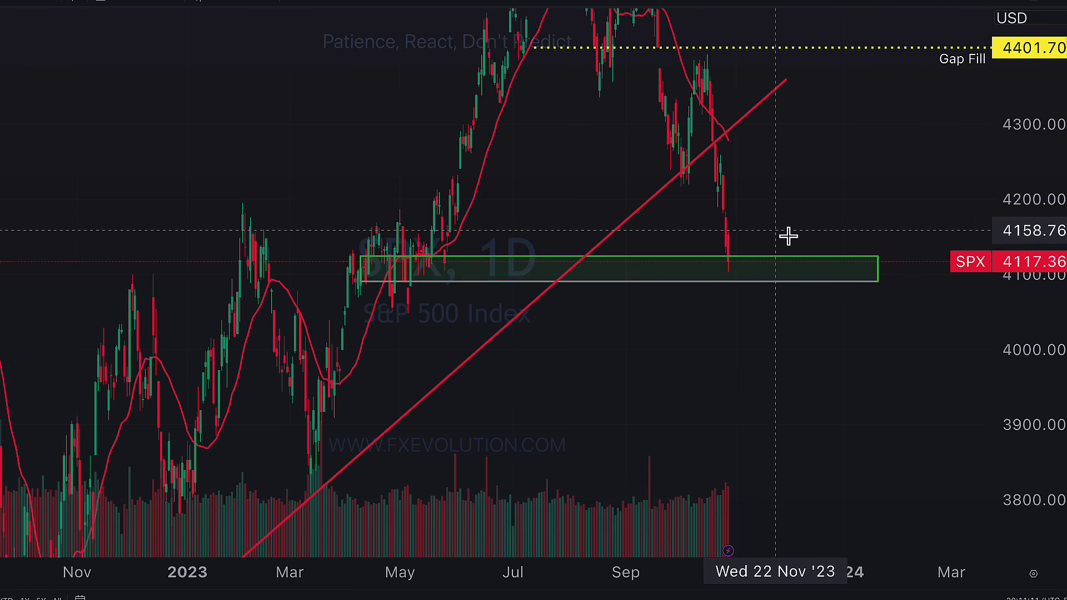
pyautogui.moveTo(1036, 222); pyautogui.dragTo(806, 269)
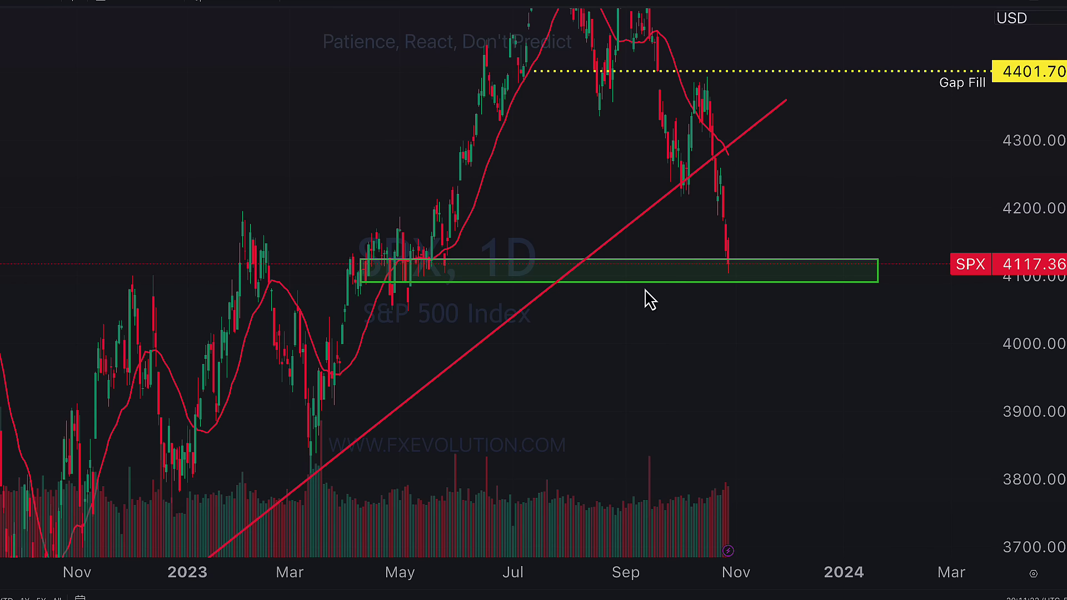
pyautogui.moveTo(791, 217)
pyautogui.mouseDown()
pyautogui.moveTo(767, 277)
pyautogui.moveTo(683, 251)
pyautogui.mouseUp()
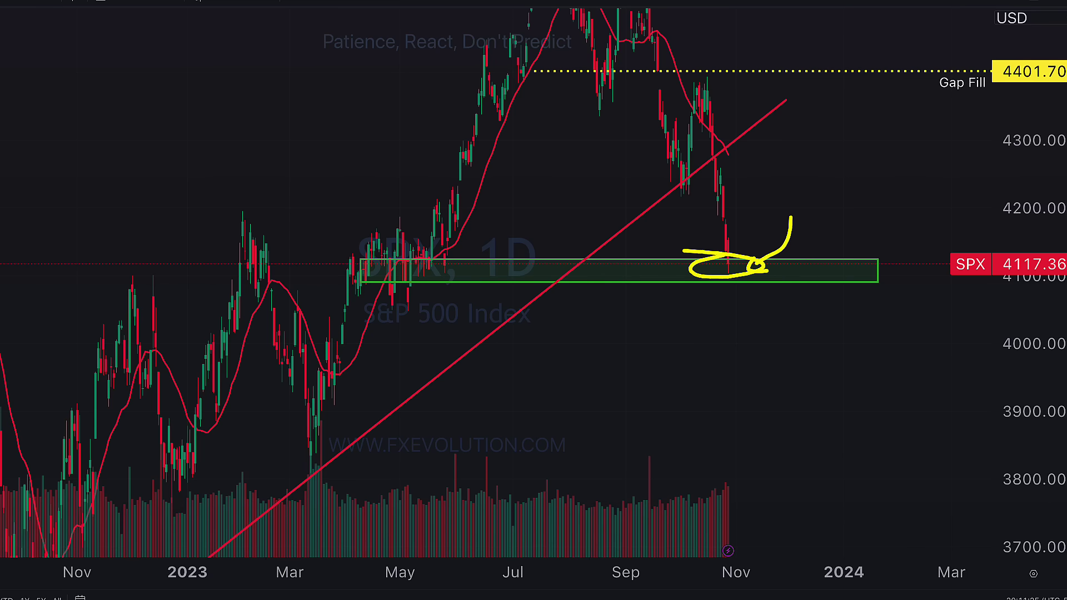
pyautogui.moveTo(703, 130); pyautogui.dragTo(715, 260)
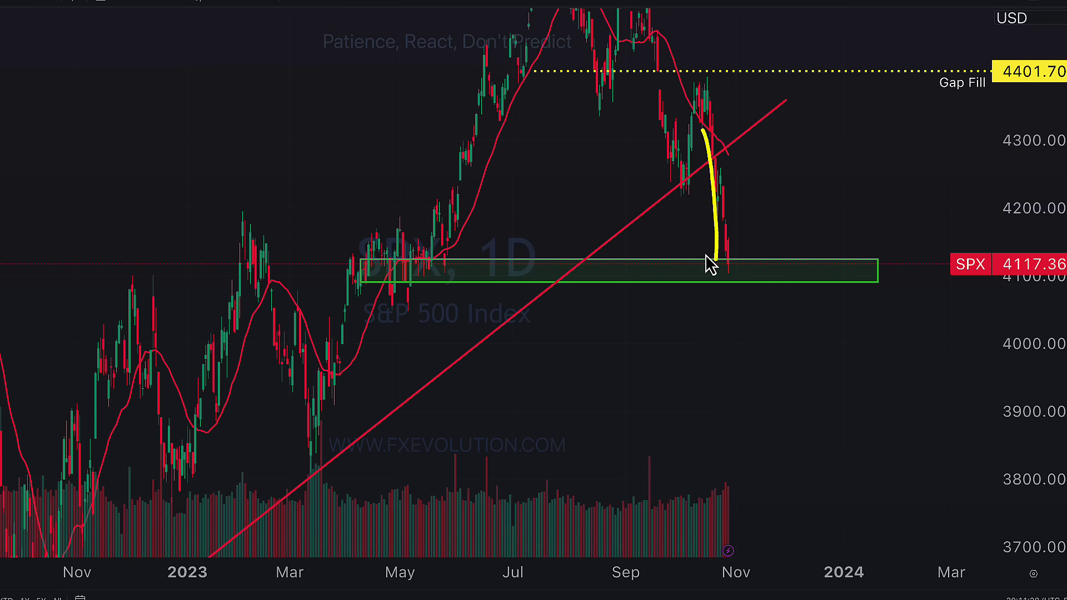
pyautogui.moveTo(340, 286); pyautogui.dragTo(350, 289)
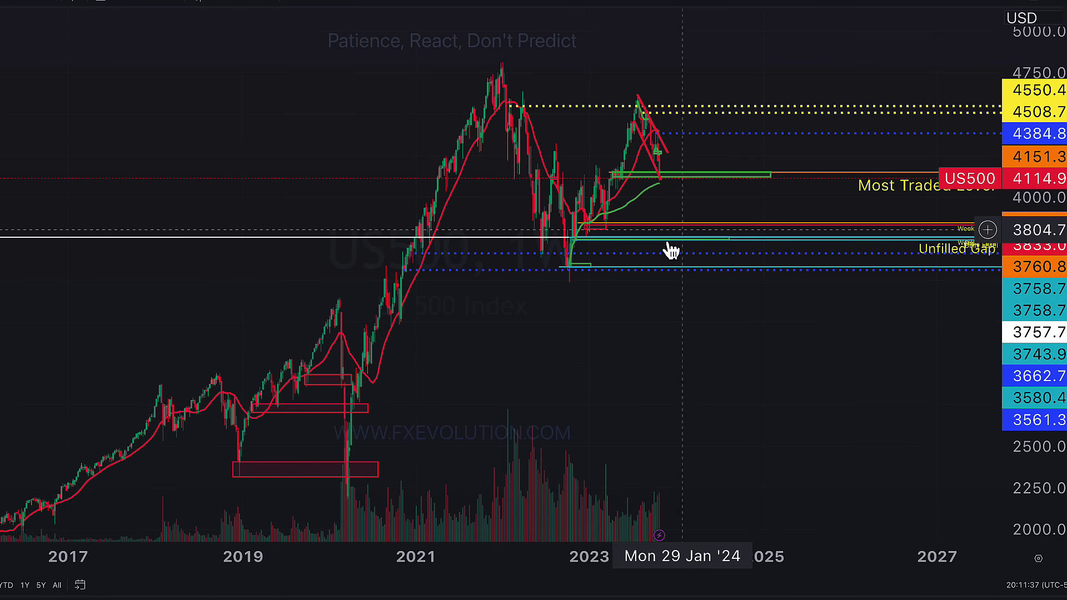
# Switch US500 to the 2h timeframe and frame the October decline around the Most Traded Level zone
pyautogui.click(3, 5)
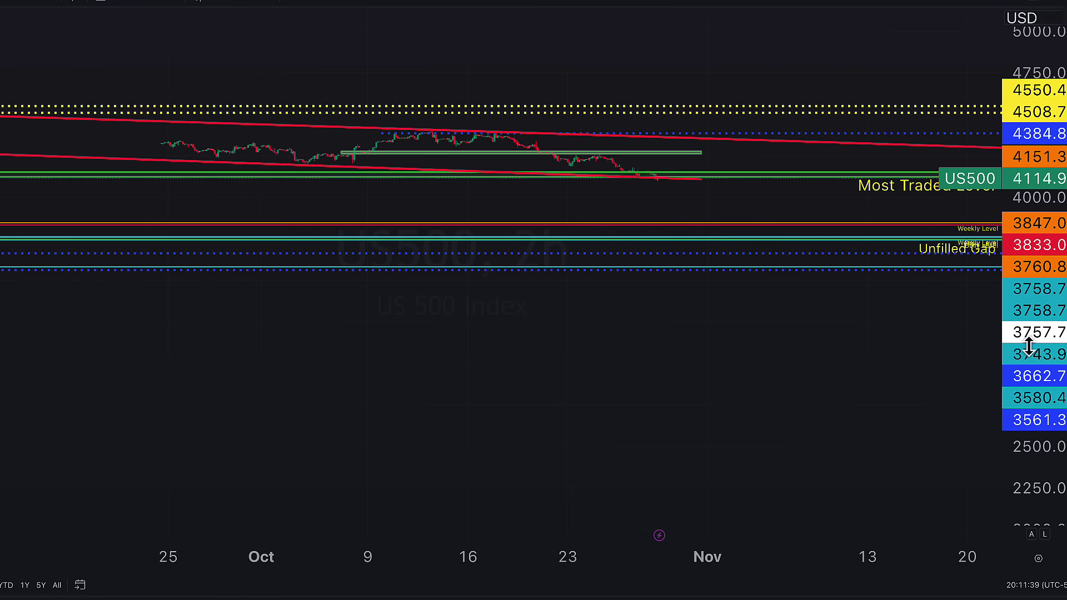
pyautogui.moveTo(1033, 346); pyautogui.dragTo(1032, 11)
pyautogui.moveTo(709, 109); pyautogui.dragTo(842, 431)
pyautogui.moveTo(1021, 432); pyautogui.dragTo(1020, 5)
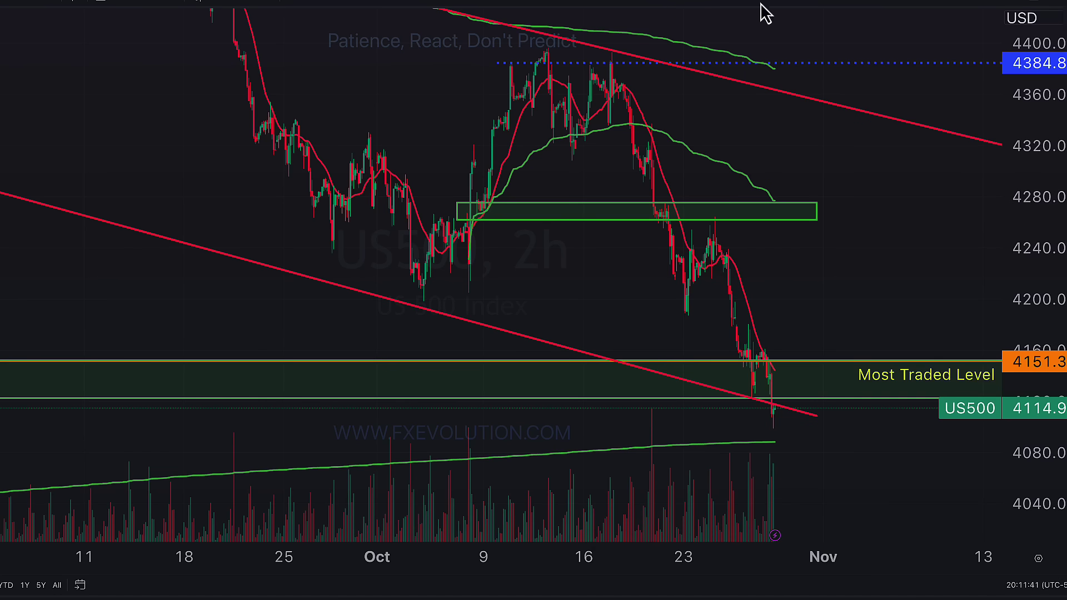
pyautogui.moveTo(877, 312); pyautogui.dragTo(857, 259)
pyautogui.moveTo(1024, 462); pyautogui.dragTo(1025, 405)
pyautogui.scroll(3, 798, 446)
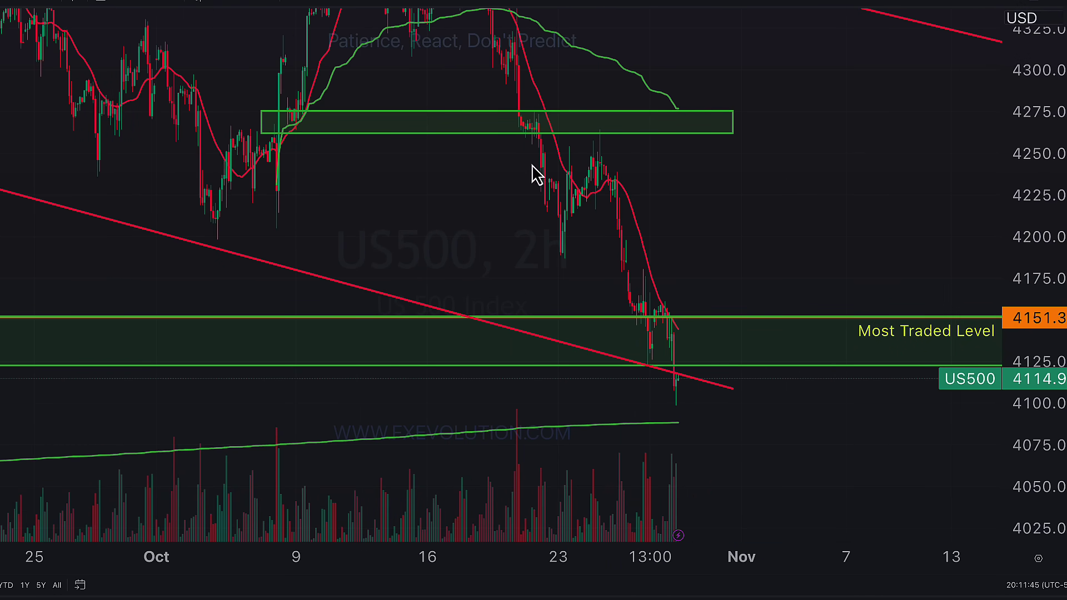
# Trace the US500 drop from about 4250 to 4100, circle the latest candles with an arrow, clear the drawings, and switch to daily
pyautogui.moveTo(578, 149)
pyautogui.mouseDown()
pyautogui.moveTo(626, 328)
pyautogui.moveTo(645, 345)
pyautogui.moveTo(661, 321)
pyautogui.moveTo(681, 401)
pyautogui.mouseUp()
pyautogui.moveTo(754, 315)
pyautogui.mouseDown()
pyautogui.moveTo(724, 421)
pyautogui.moveTo(708, 321)
pyautogui.mouseUp()
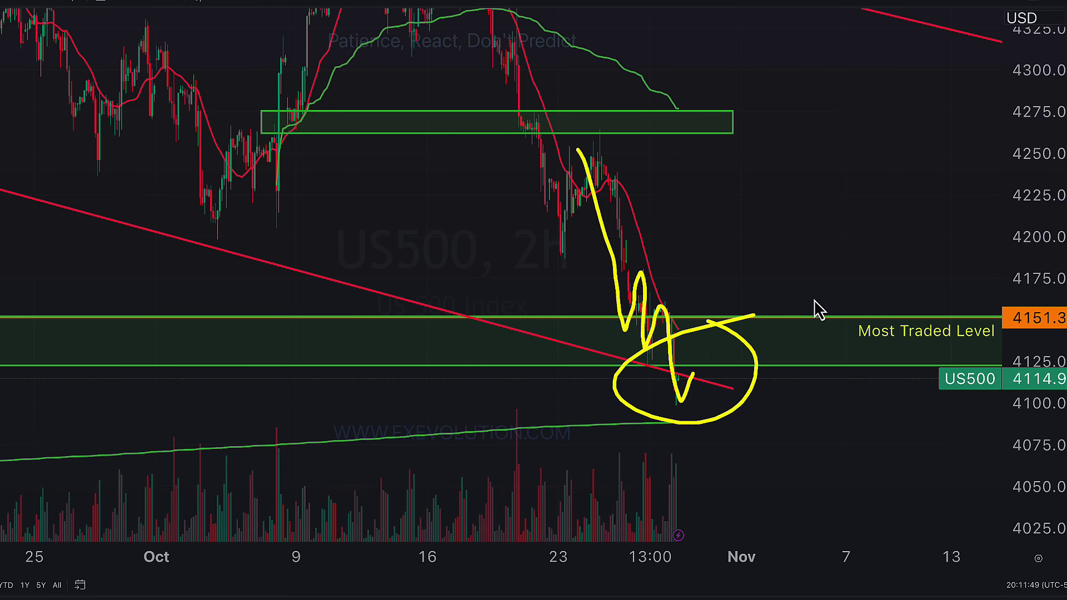
pyautogui.moveTo(814, 299); pyautogui.dragTo(713, 358)
pyautogui.moveTo(717, 346); pyautogui.dragTo(732, 364)
pyautogui.moveTo(683, 300); pyautogui.dragTo(620, 236)
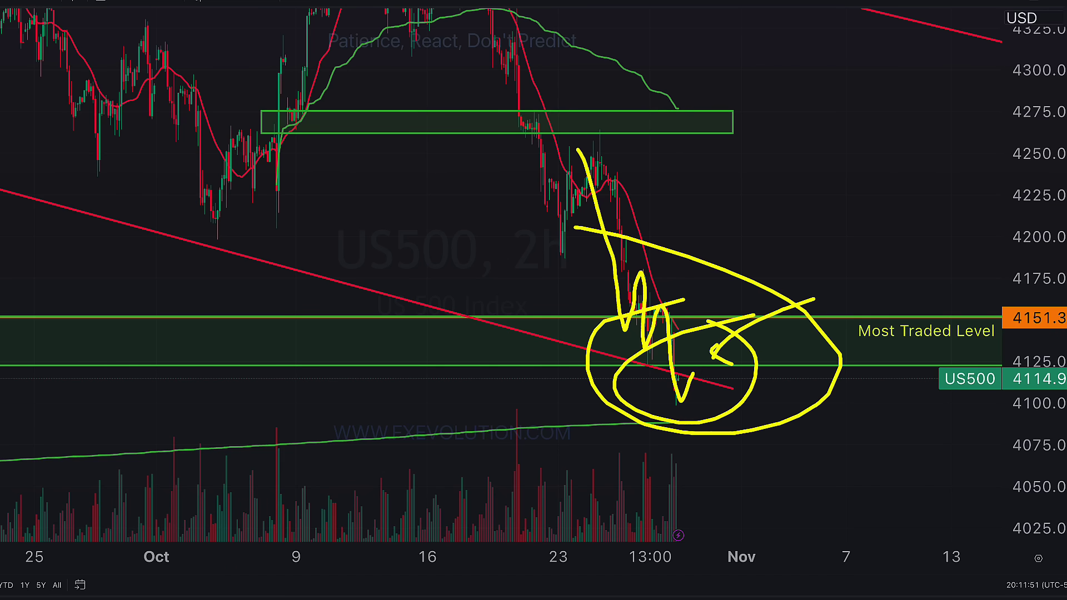
pyautogui.press('Escape')
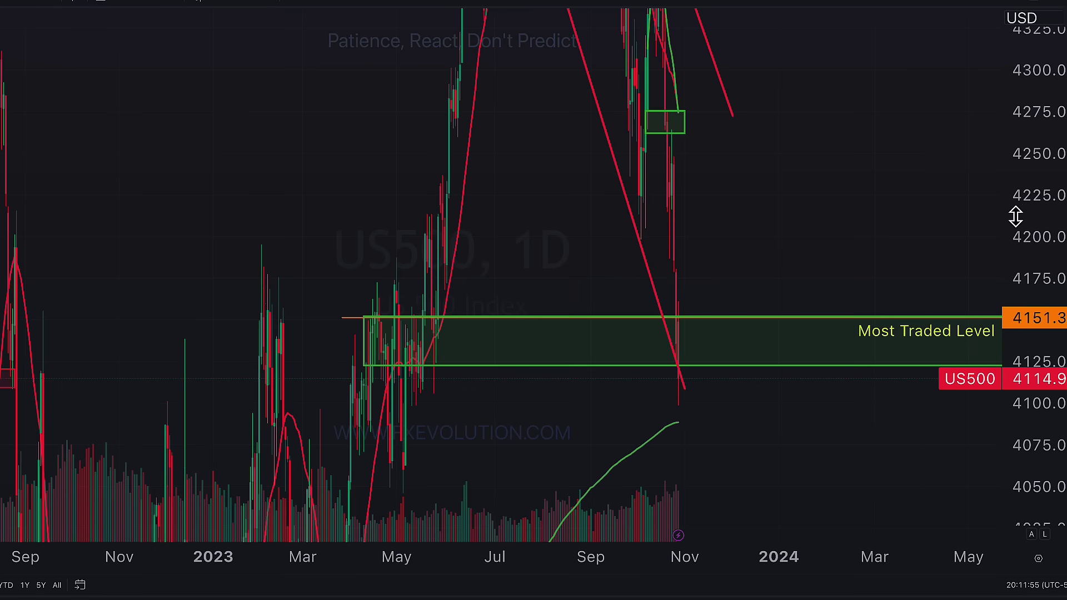
pyautogui.moveTo(1017, 214); pyautogui.dragTo(924, 400)
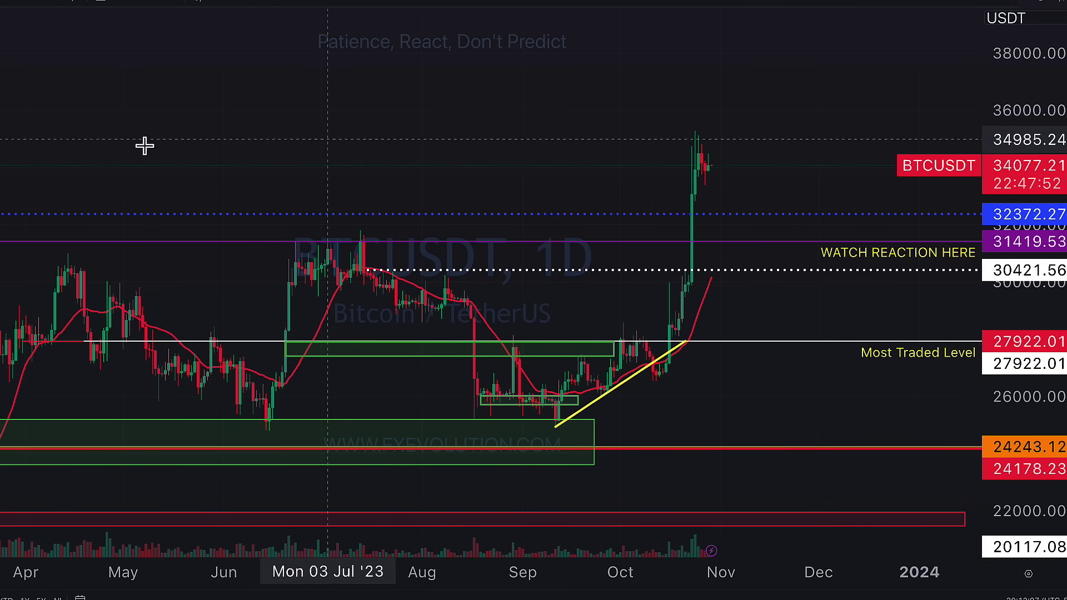
# Switch BTCUSDT to the 2h timeframe, mark the latest candles and the late-October highs, and clear the drawings
pyautogui.write('2h')
pyautogui.press('Return')
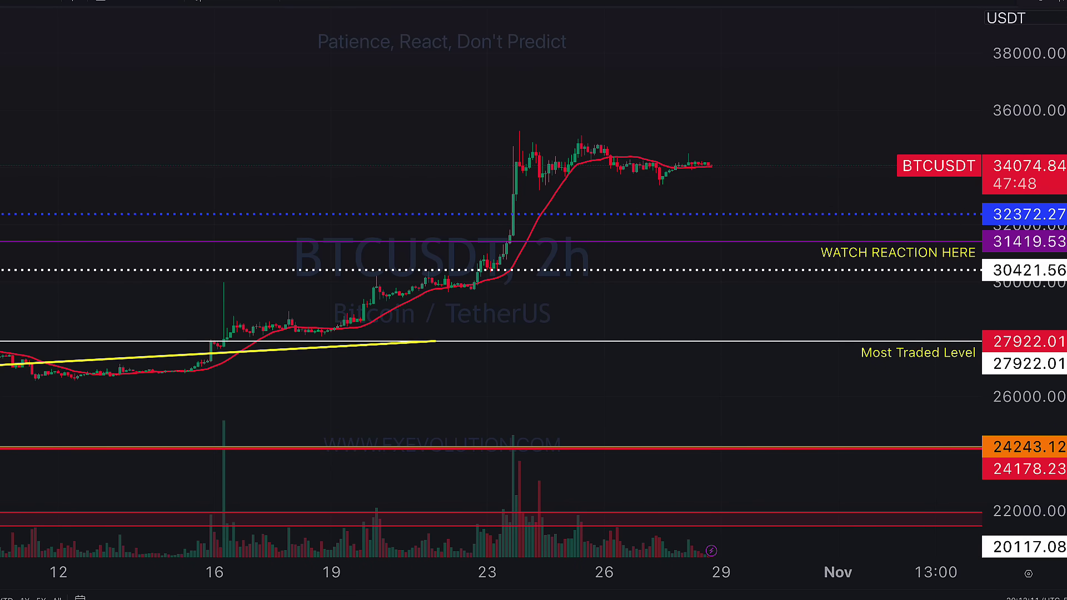
pyautogui.moveTo(687, 162)
pyautogui.mouseDown()
pyautogui.moveTo(757, 186)
pyautogui.moveTo(807, 253)
pyautogui.mouseUp()
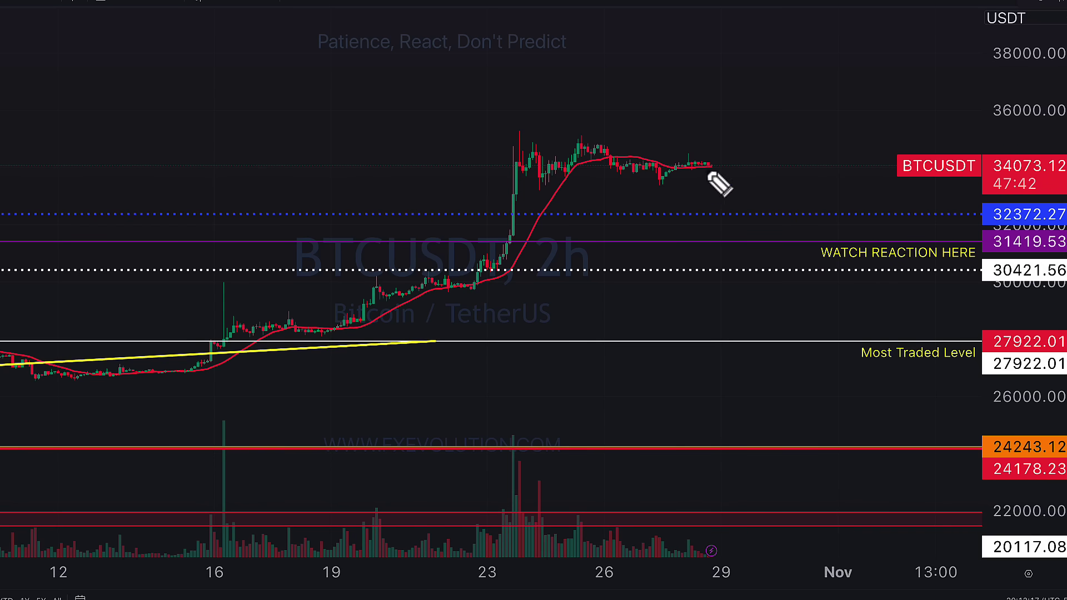
pyautogui.moveTo(557, 140)
pyautogui.mouseDown()
pyautogui.moveTo(560, 163)
pyautogui.moveTo(740, 161)
pyautogui.moveTo(767, 107)
pyautogui.moveTo(383, 87)
pyautogui.mouseUp()
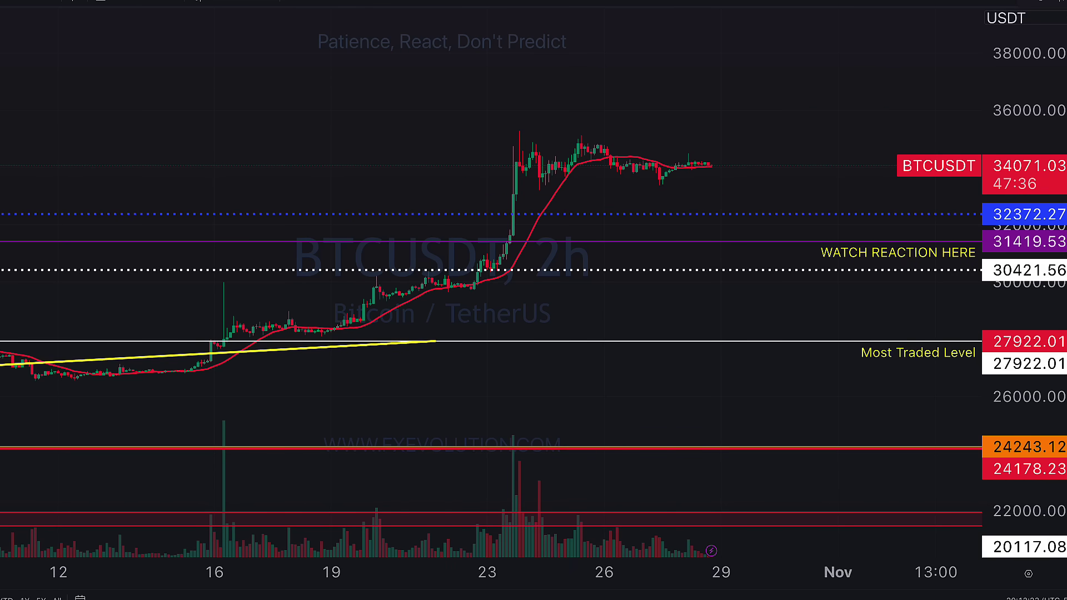
# Open the ETHUSDT 2h chart, circle the two peaks inside the green zone above 1840, mark the consolidation below, and clear the drawings
pyautogui.press('Down')
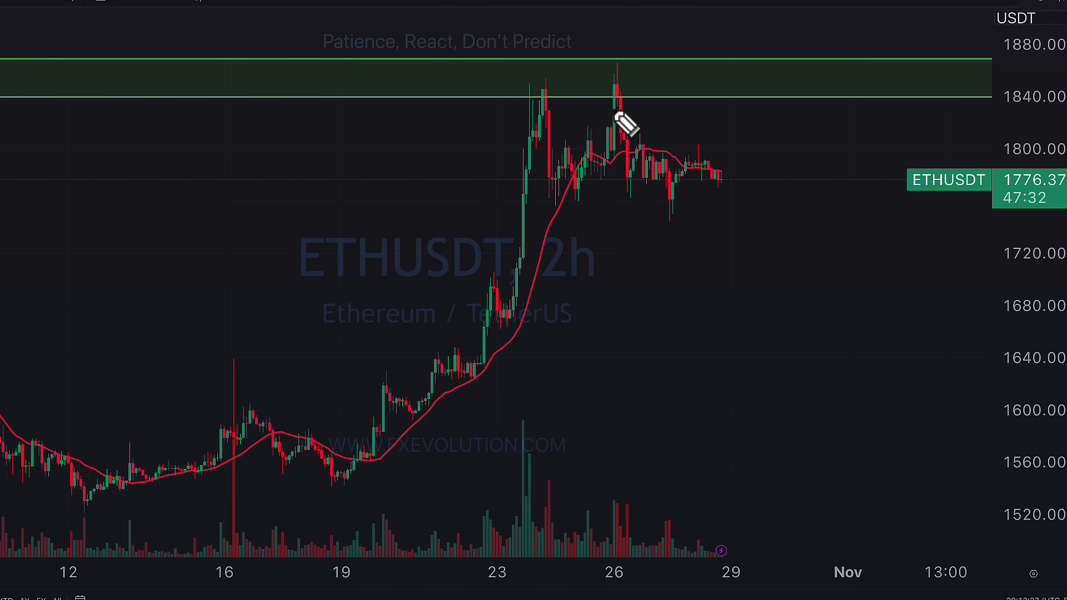
pyautogui.moveTo(592, 68); pyautogui.dragTo(659, 98)
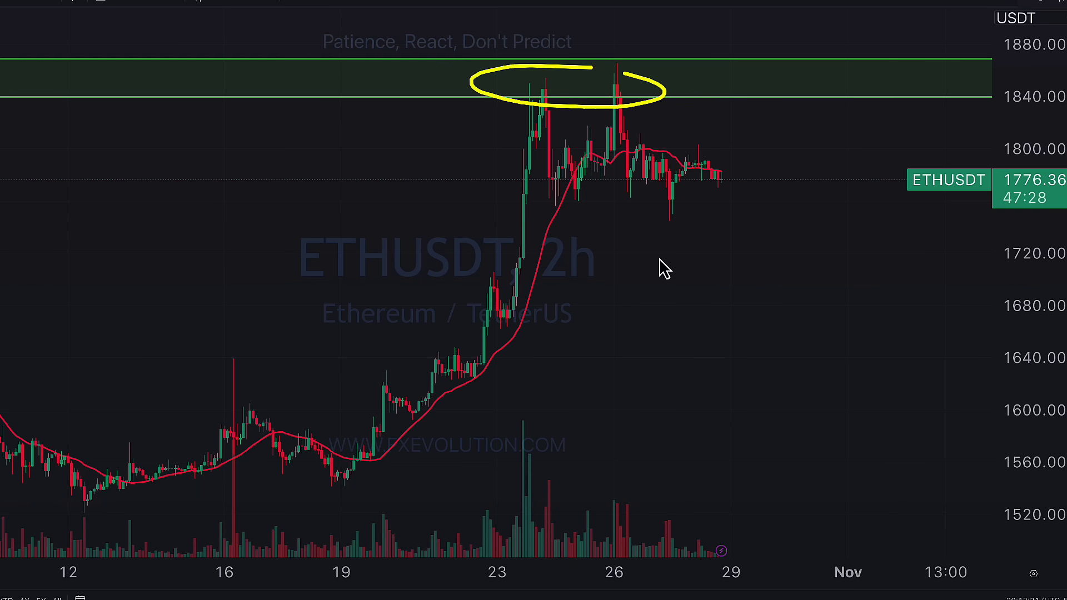
pyautogui.moveTo(477, 202)
pyautogui.mouseDown()
pyautogui.moveTo(564, 155)
pyautogui.moveTo(657, 176)
pyautogui.moveTo(760, 281)
pyautogui.moveTo(785, 267)
pyautogui.mouseUp()
pyautogui.moveTo(735, 129)
pyautogui.mouseDown()
pyautogui.moveTo(717, 191)
pyautogui.moveTo(584, 136)
pyautogui.mouseUp()
pyautogui.press('e')
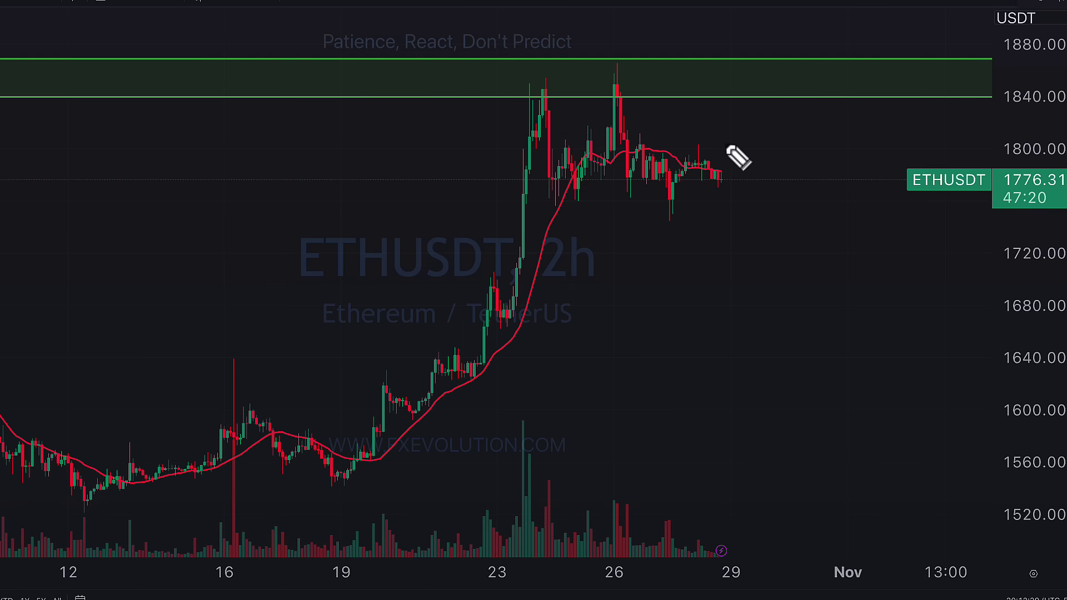
# Circle the ETHUSDT peaks in the green zone, add arrows to the zone and latest candles, and stroke the latest dip
pyautogui.moveTo(732, 101)
pyautogui.mouseDown()
pyautogui.moveTo(721, 158)
pyautogui.moveTo(735, 163)
pyautogui.mouseUp()
pyautogui.moveTo(580, 78)
pyautogui.mouseDown()
pyautogui.moveTo(671, 71)
pyautogui.moveTo(568, 55)
pyautogui.mouseUp()
pyautogui.moveTo(713, 51); pyautogui.dragTo(653, 60)
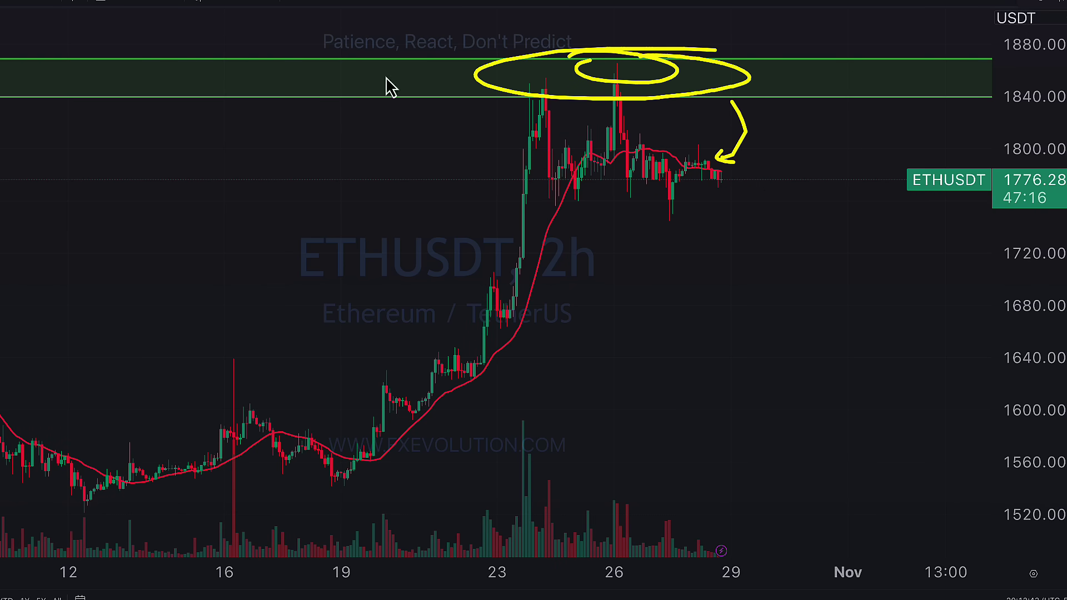
pyautogui.moveTo(854, 35); pyautogui.dragTo(818, 79)
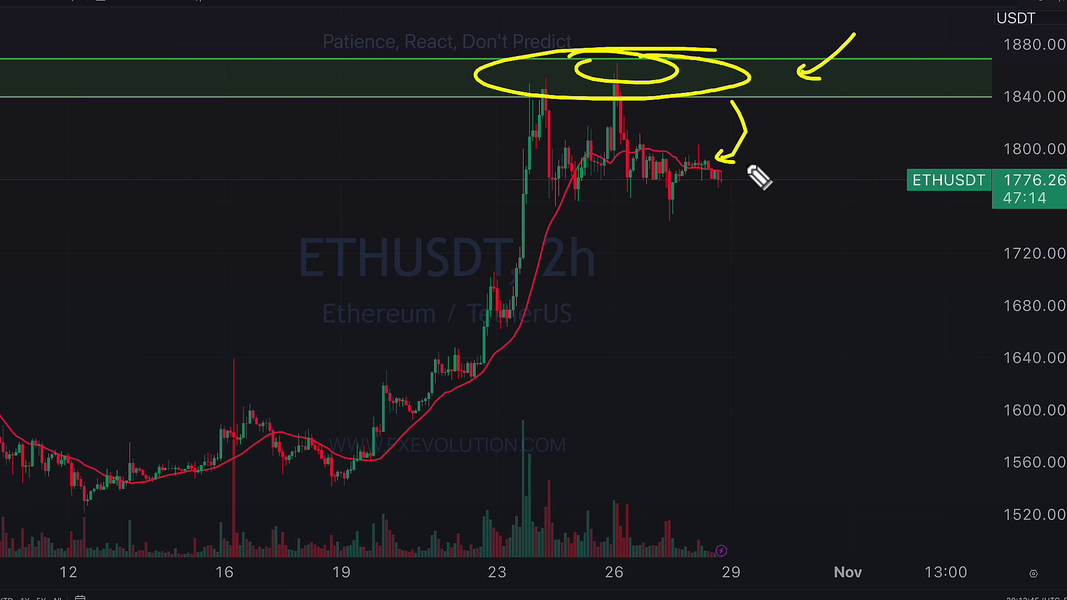
pyautogui.moveTo(709, 165); pyautogui.dragTo(723, 203)
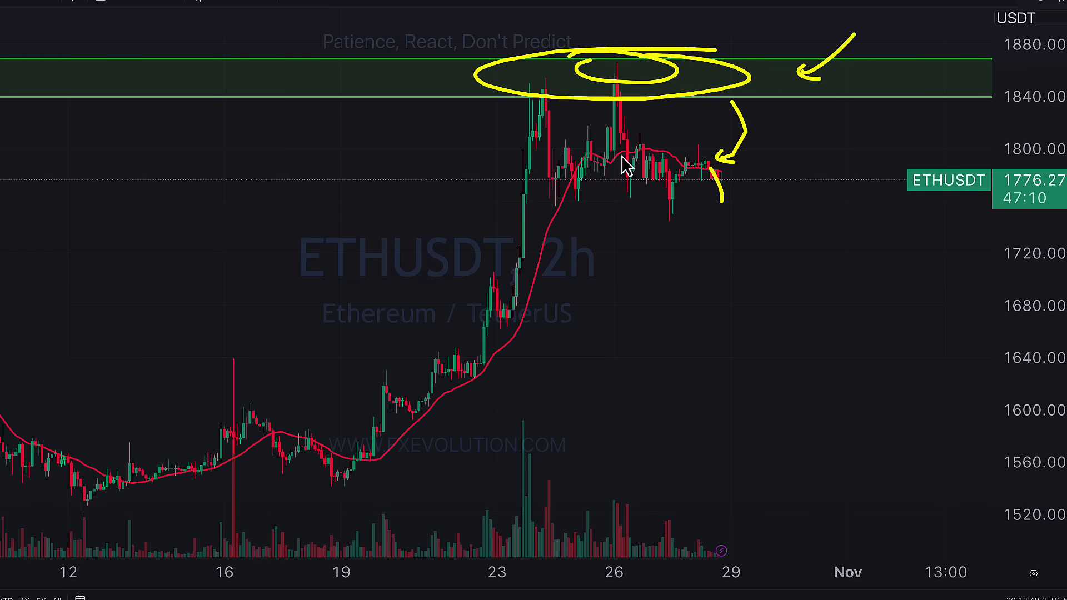
# Draw lines near 1755 and 1810 and a zigzag ending in a drop on ETHUSDT, write and circle 1820, and clear the drawings
pyautogui.moveTo(500, 208); pyautogui.dragTo(794, 204)
pyautogui.moveTo(648, 224)
pyautogui.mouseDown()
pyautogui.moveTo(779, 171)
pyautogui.moveTo(822, 205)
pyautogui.moveTo(824, 275)
pyautogui.mouseUp()
pyautogui.moveTo(645, 138); pyautogui.dragTo(754, 136)
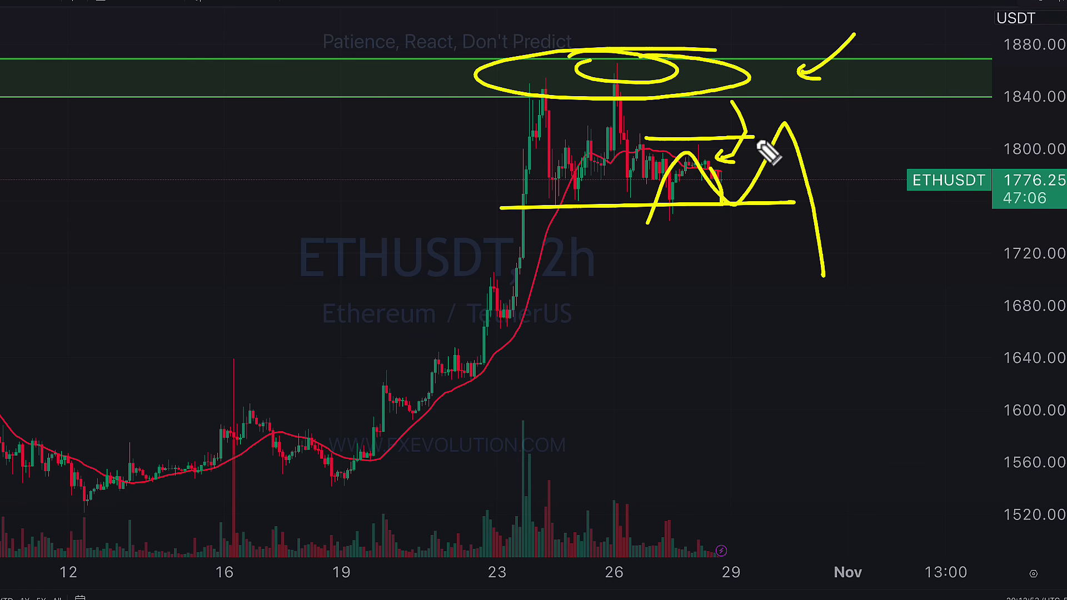
pyautogui.moveTo(865, 118); pyautogui.dragTo(862, 139)
pyautogui.moveTo(884, 117); pyautogui.dragTo(890, 118)
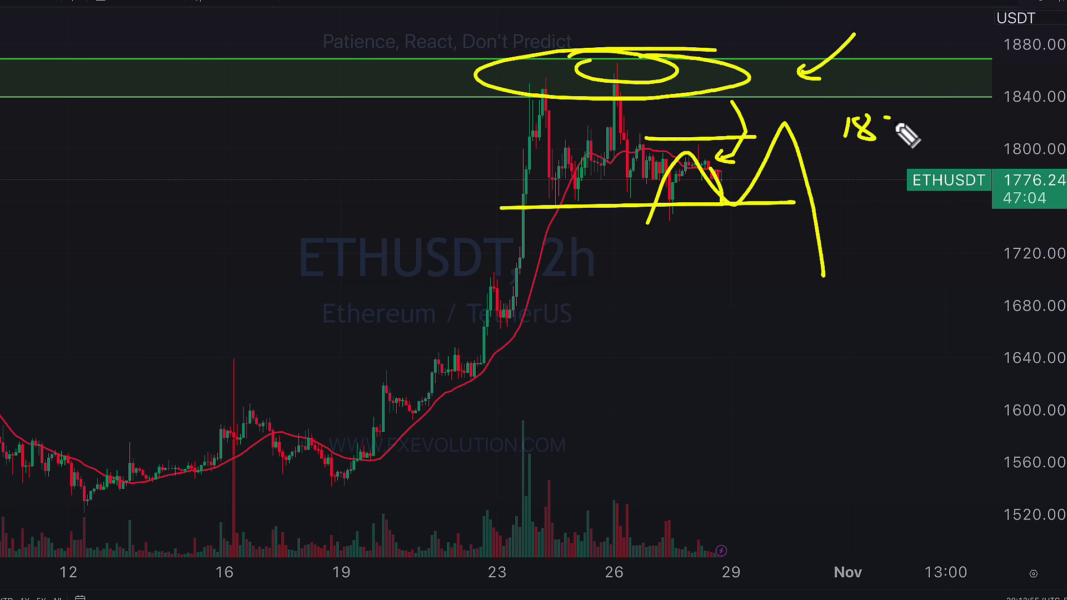
pyautogui.moveTo(742, 102); pyautogui.dragTo(755, 95)
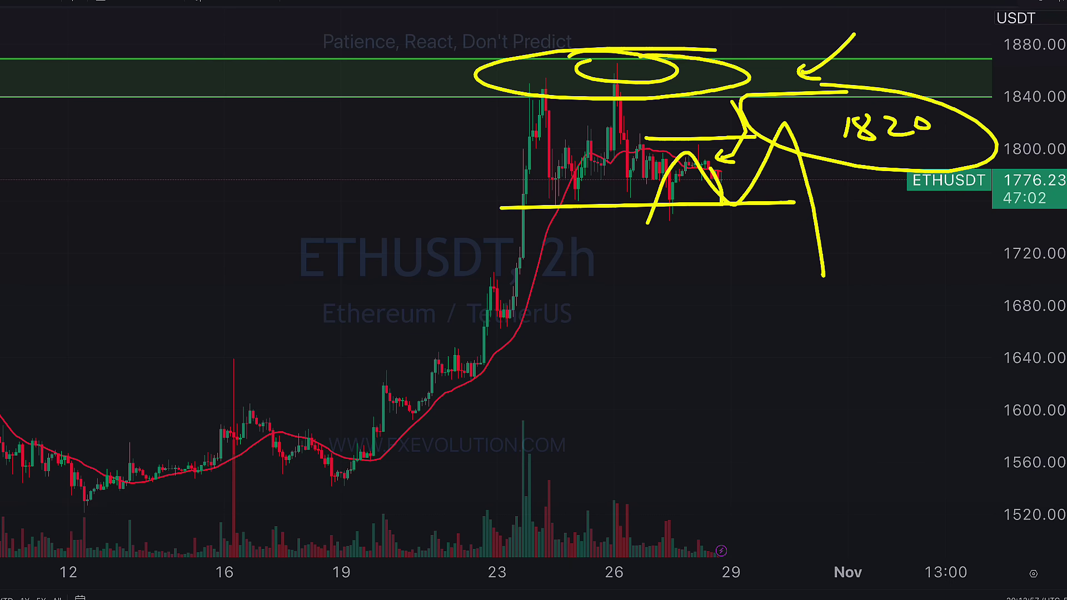
pyautogui.press('Escape')
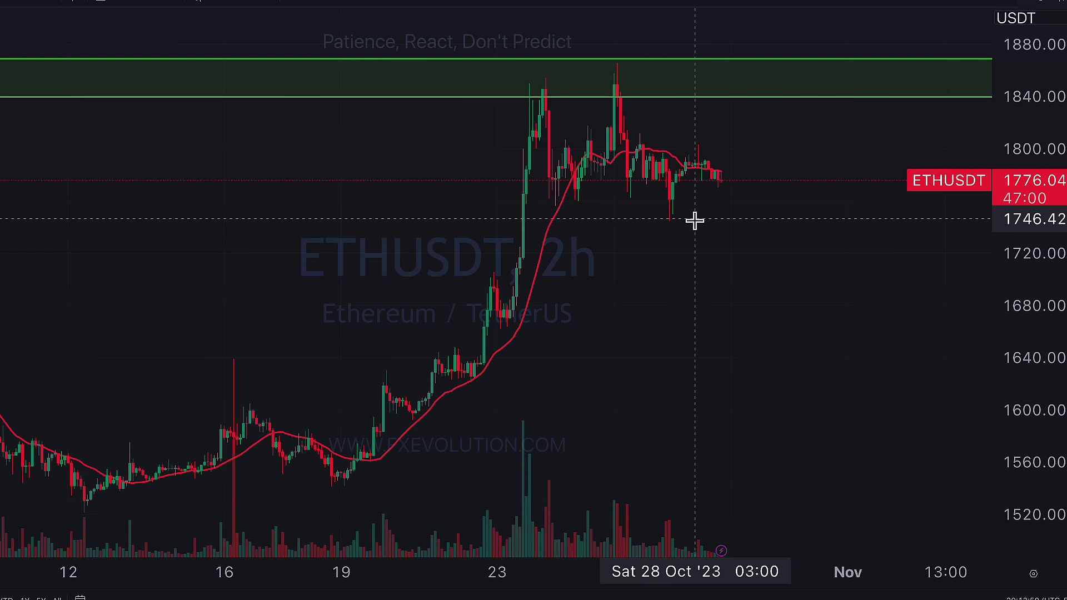
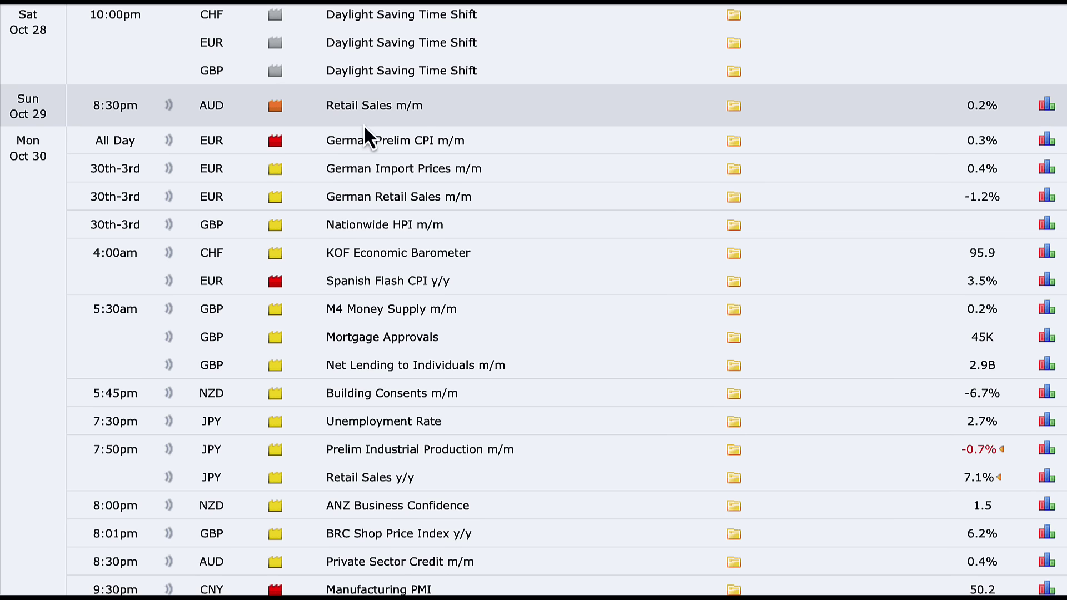
# Review the economic calendar events from Sunday Oct 29 through Tuesday Oct 31, including the BOJ and US consumer confidence releases
pyautogui.scroll(-5, 623, 228)
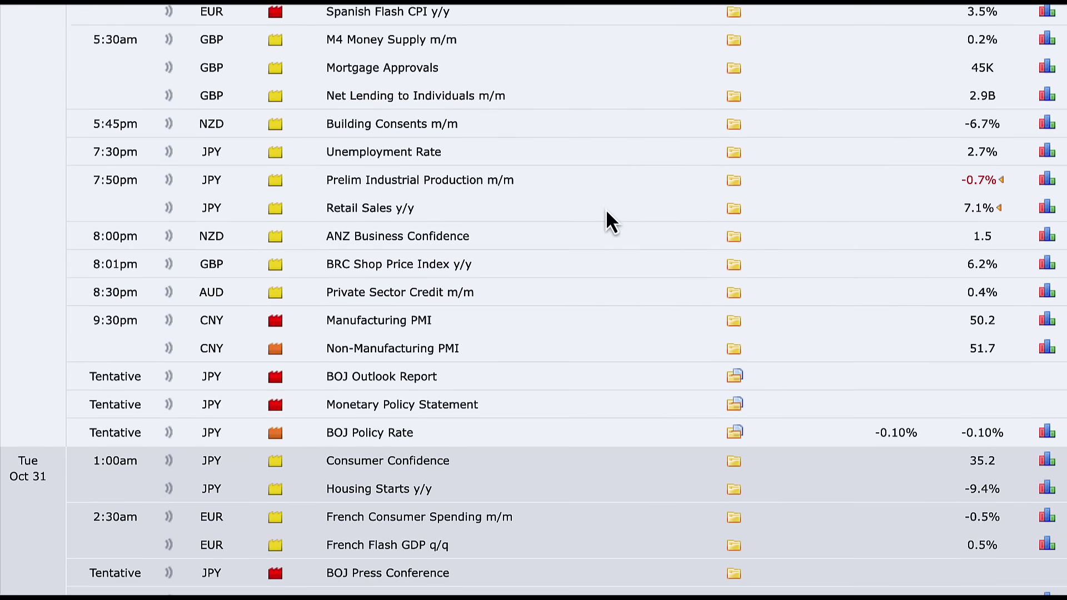
pyautogui.scroll(-2, 601, 209)
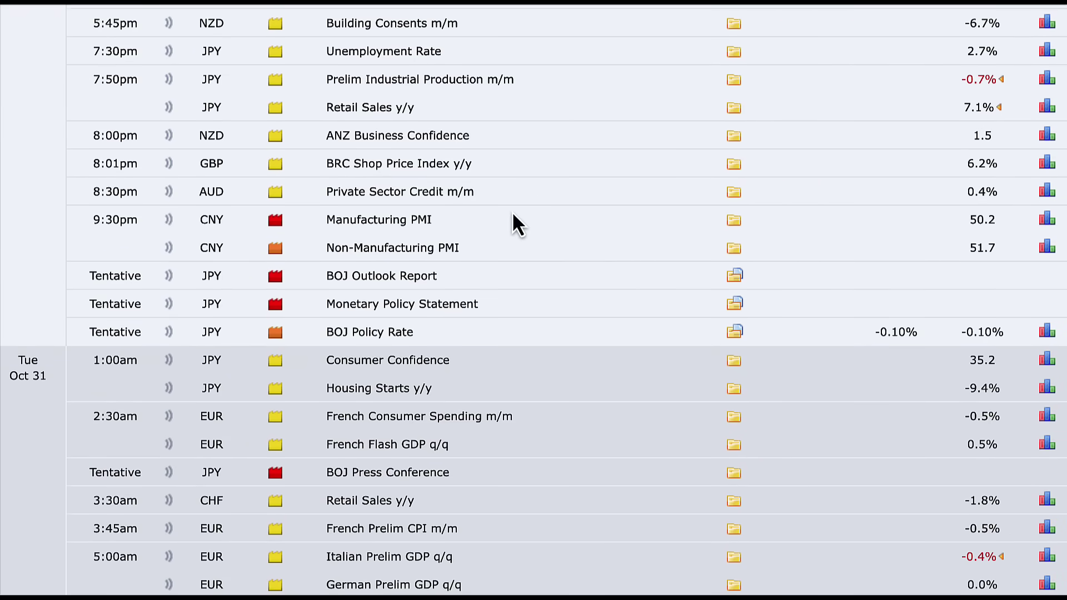
pyautogui.scroll(-2, 509, 364)
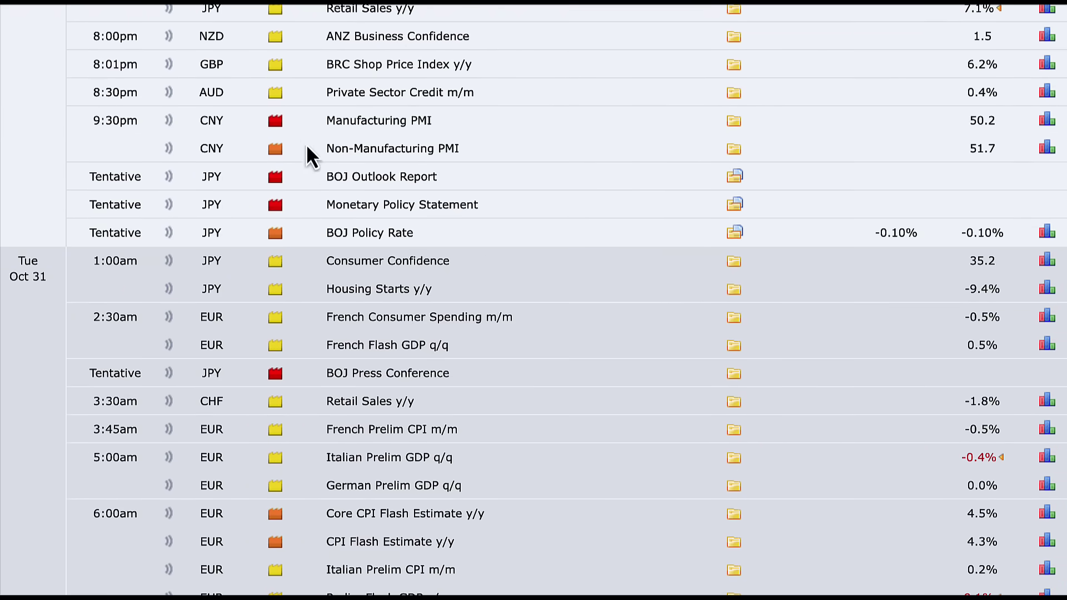
pyautogui.scroll(-4, 510, 274)
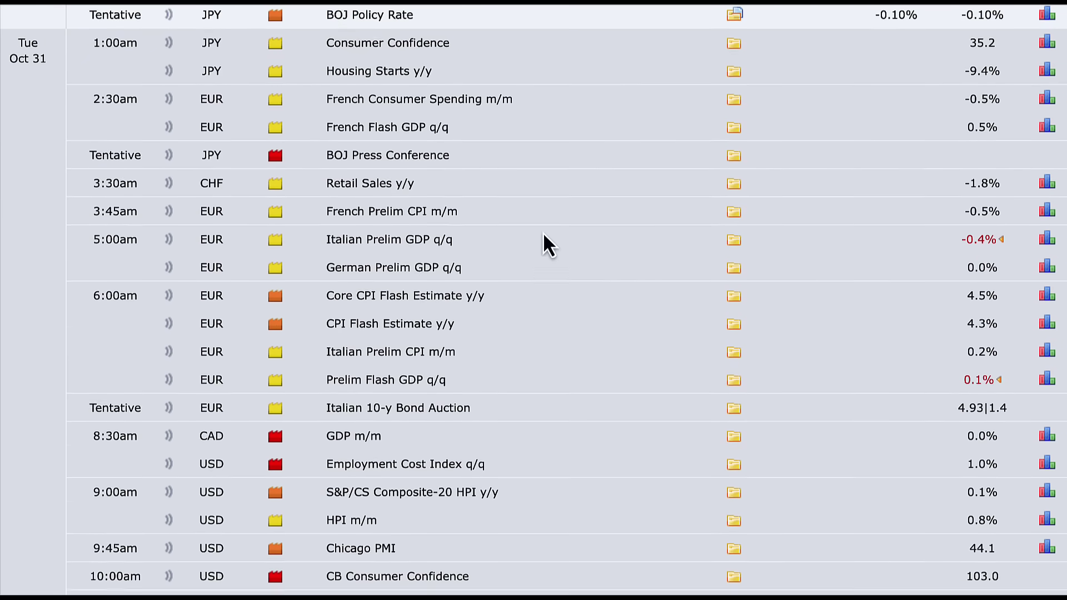
pyautogui.scroll(-3, 542, 232)
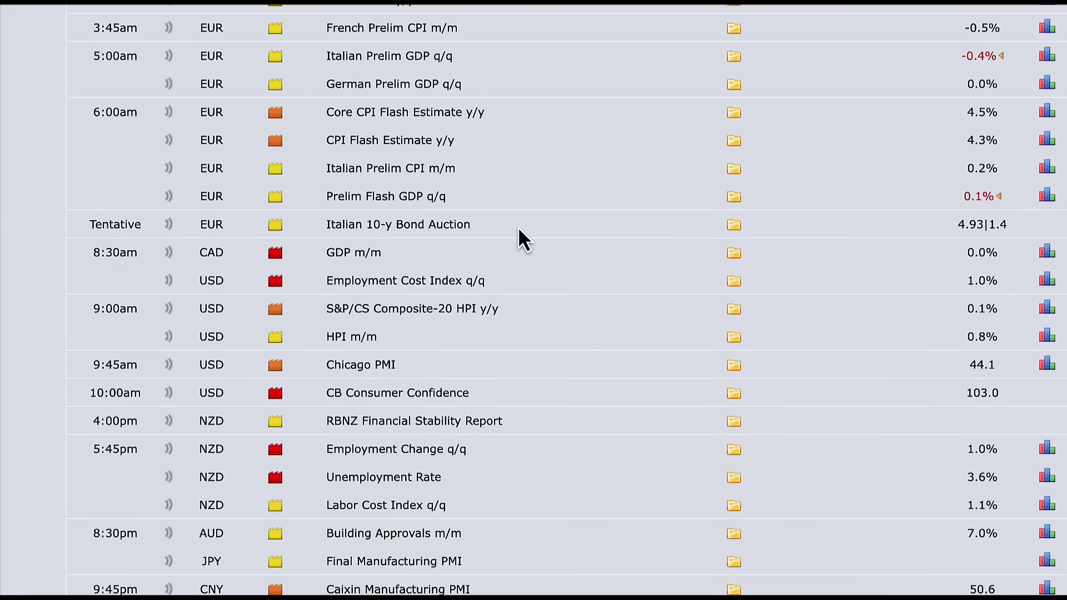
pyautogui.scroll(-2, 522, 231)
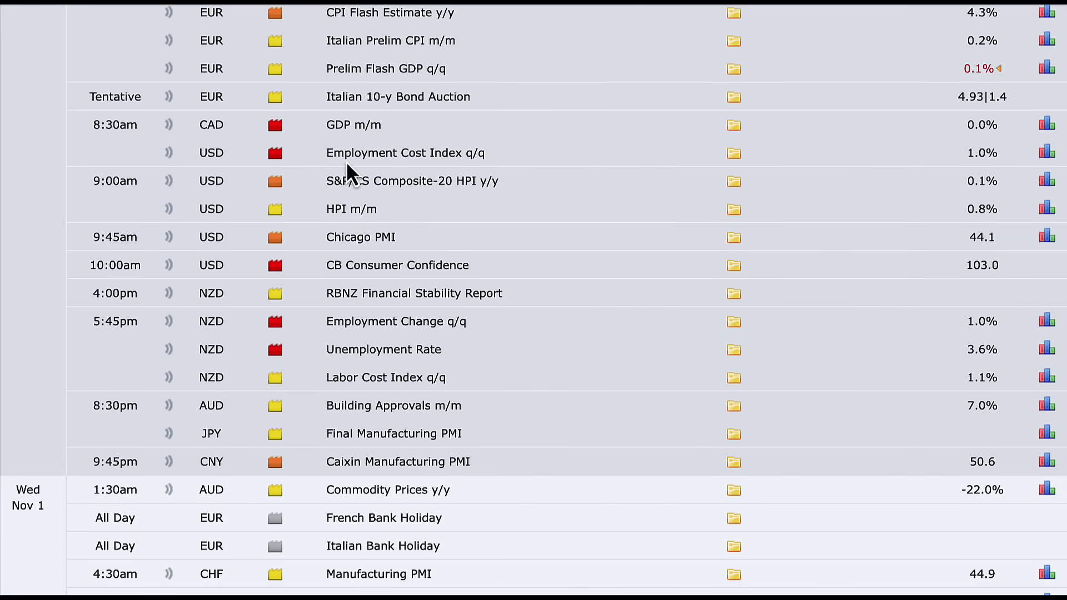
pyautogui.scroll(-5, 548, 339)
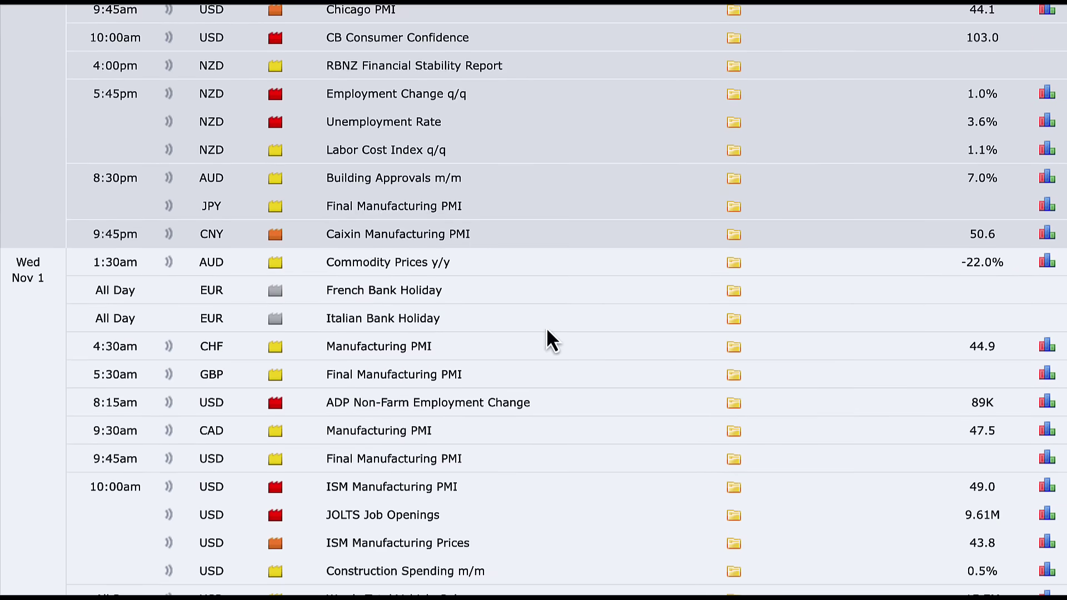
# Review the Wednesday Nov 1 and Thursday Nov 2 calendar events, including ADP, ISM, JOLTS, FOMC and BOE releases
pyautogui.scroll(-1, 588, 320)
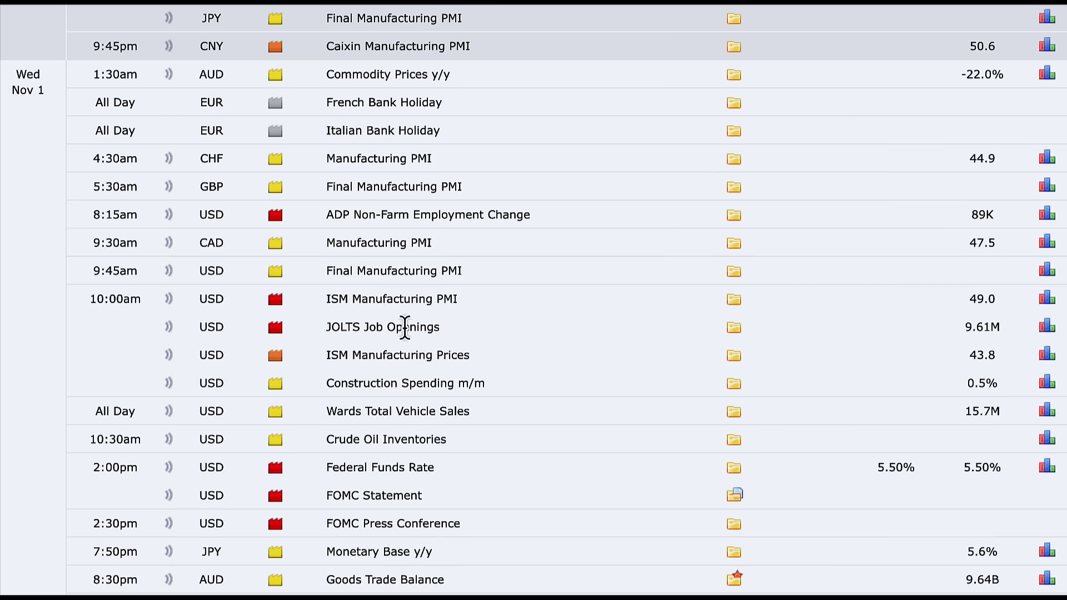
pyautogui.scroll(-1, 416, 211)
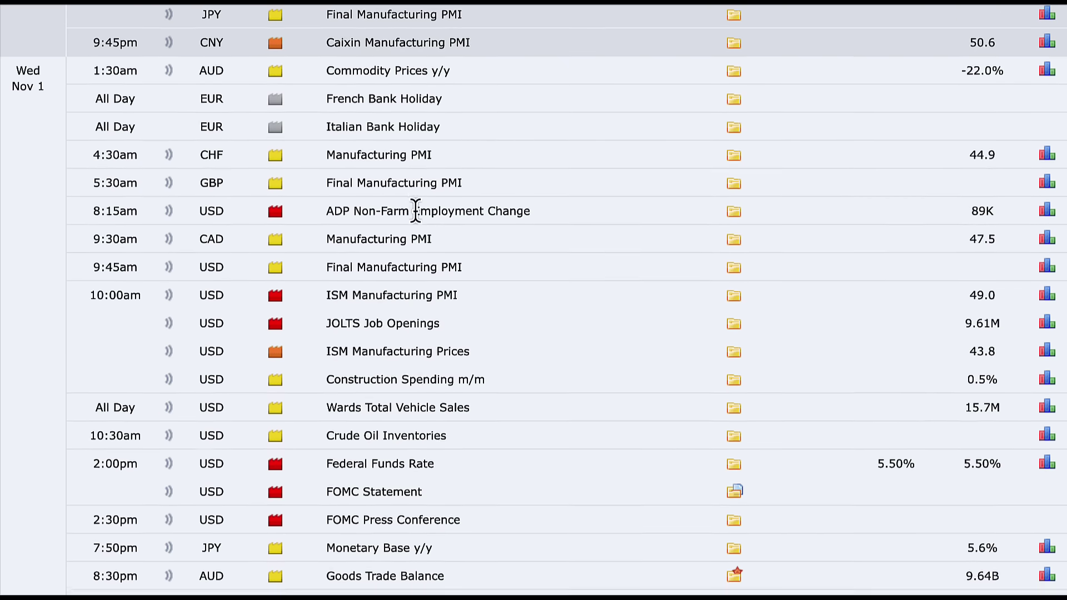
pyautogui.scroll(-3, 416, 211)
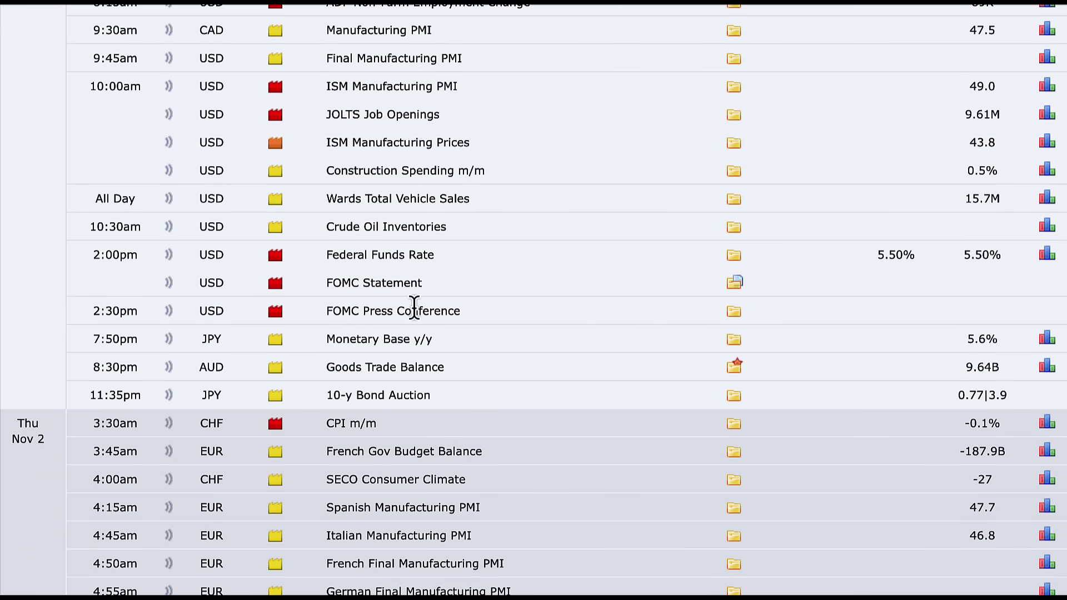
pyautogui.scroll(1, 403, 314)
pyautogui.scroll(-3, 464, 341)
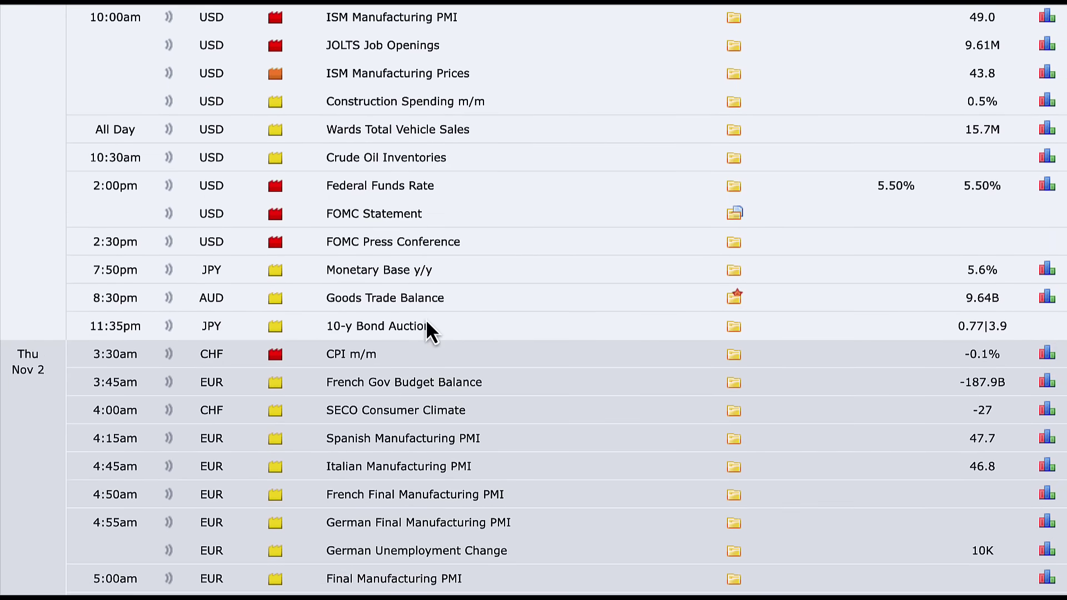
pyautogui.scroll(-2, 428, 320)
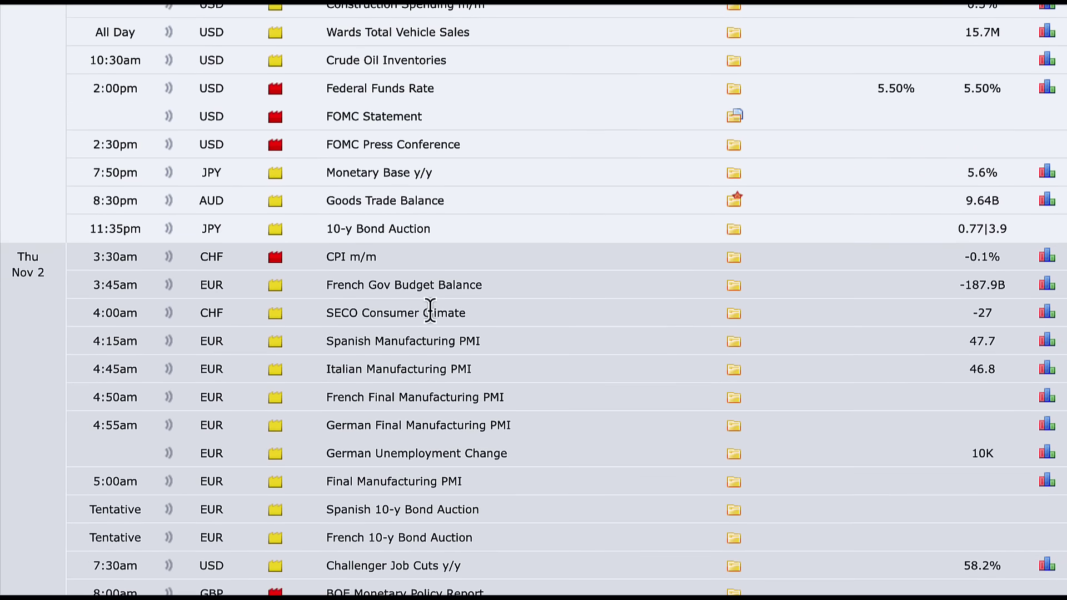
pyautogui.scroll(-5, 431, 305)
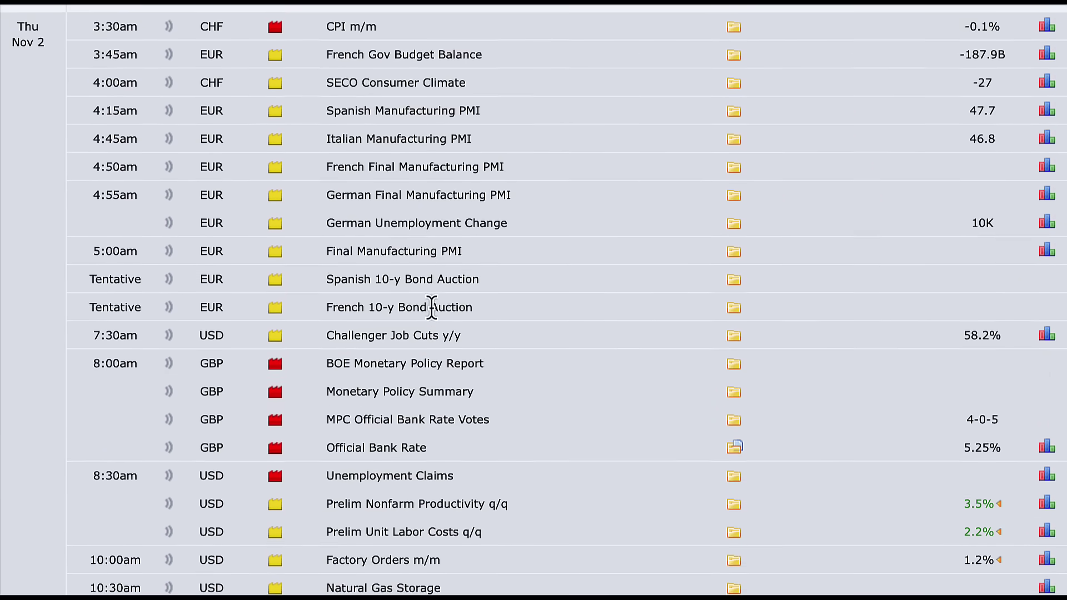
# Circle Friday Nov 3's USD Non-Farm Employment Change and its 336K figure, point an arrow at the event, and clear the drawings
pyautogui.scroll(-7, 431, 305)
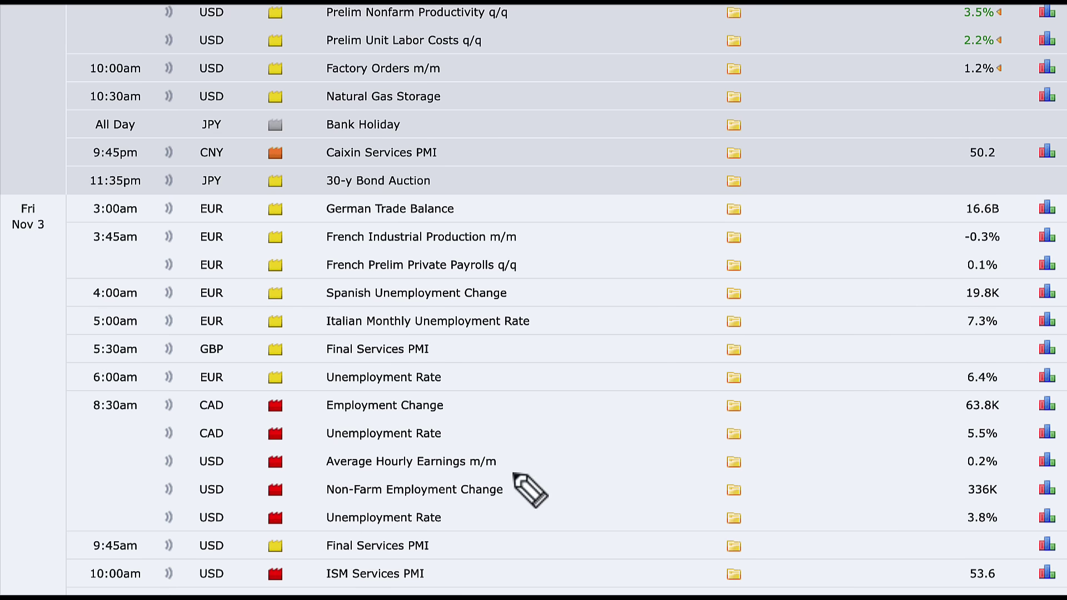
pyautogui.moveTo(529, 488); pyautogui.dragTo(488, 477)
pyautogui.moveTo(978, 475)
pyautogui.mouseDown()
pyautogui.moveTo(917, 523)
pyautogui.moveTo(896, 458)
pyautogui.mouseUp()
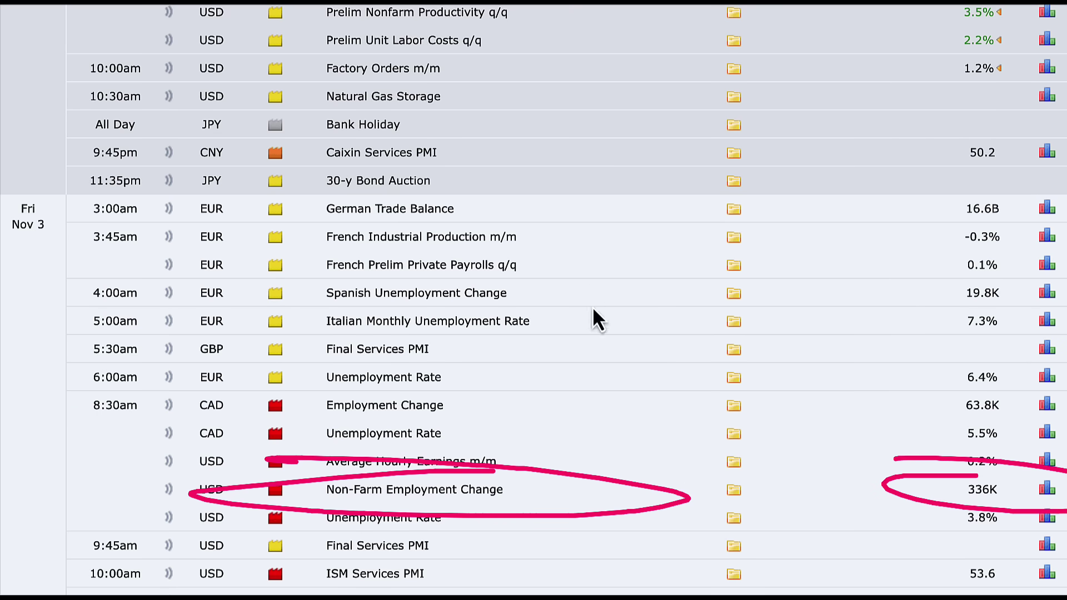
pyautogui.moveTo(583, 258)
pyautogui.mouseDown()
pyautogui.moveTo(668, 458)
pyautogui.moveTo(687, 451)
pyautogui.mouseUp()
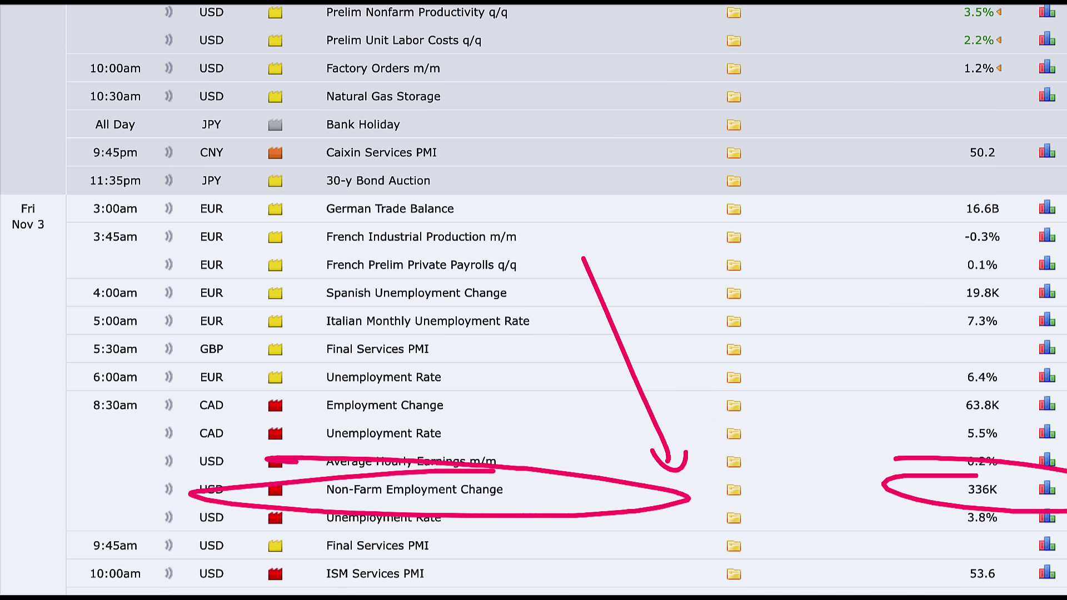
pyautogui.press('e')
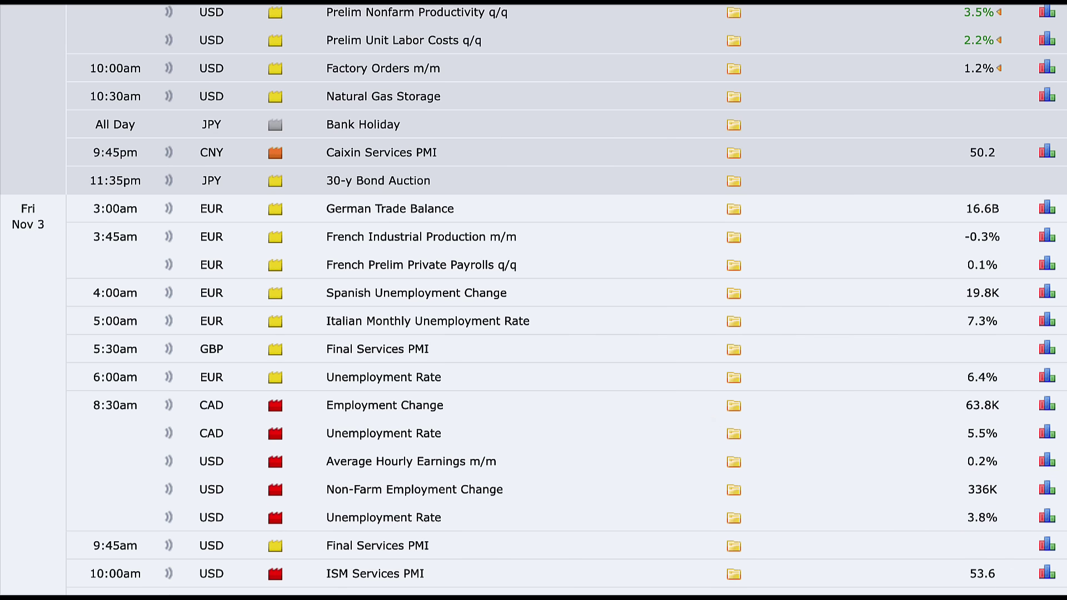